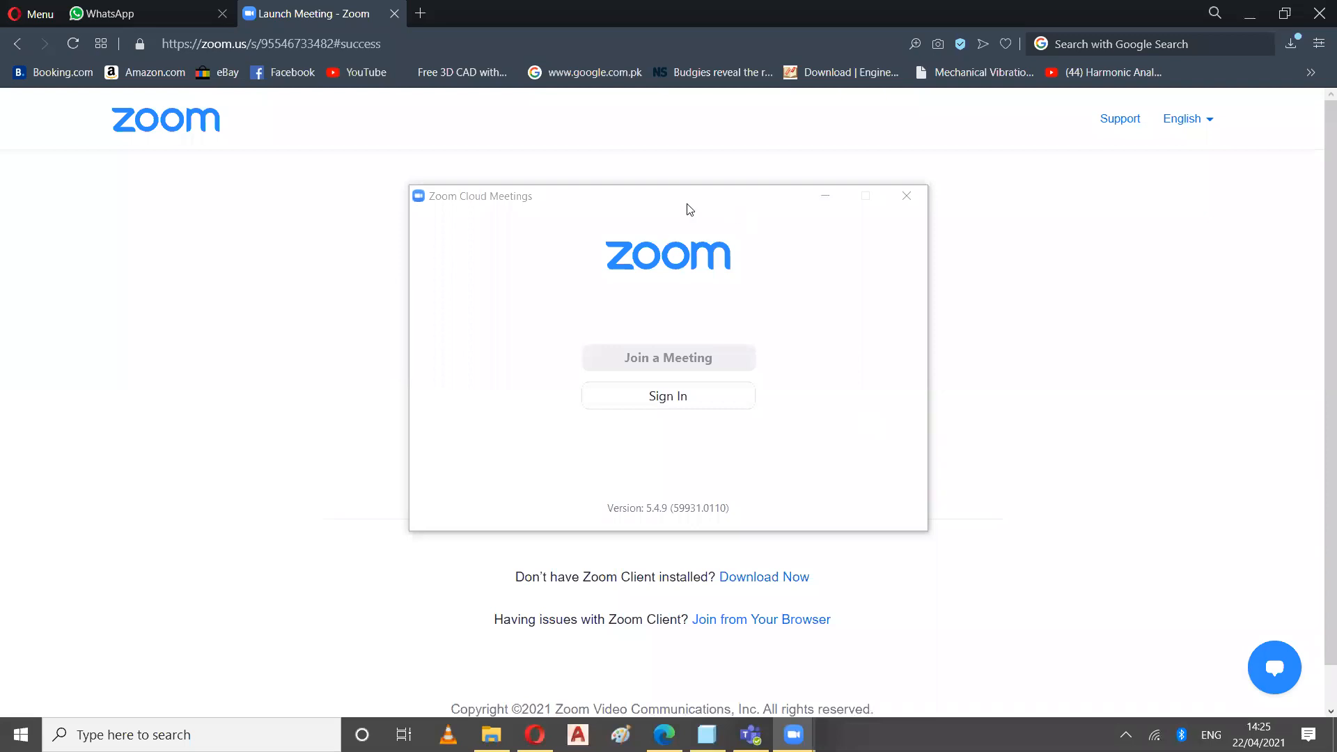
left_click(221, 269)
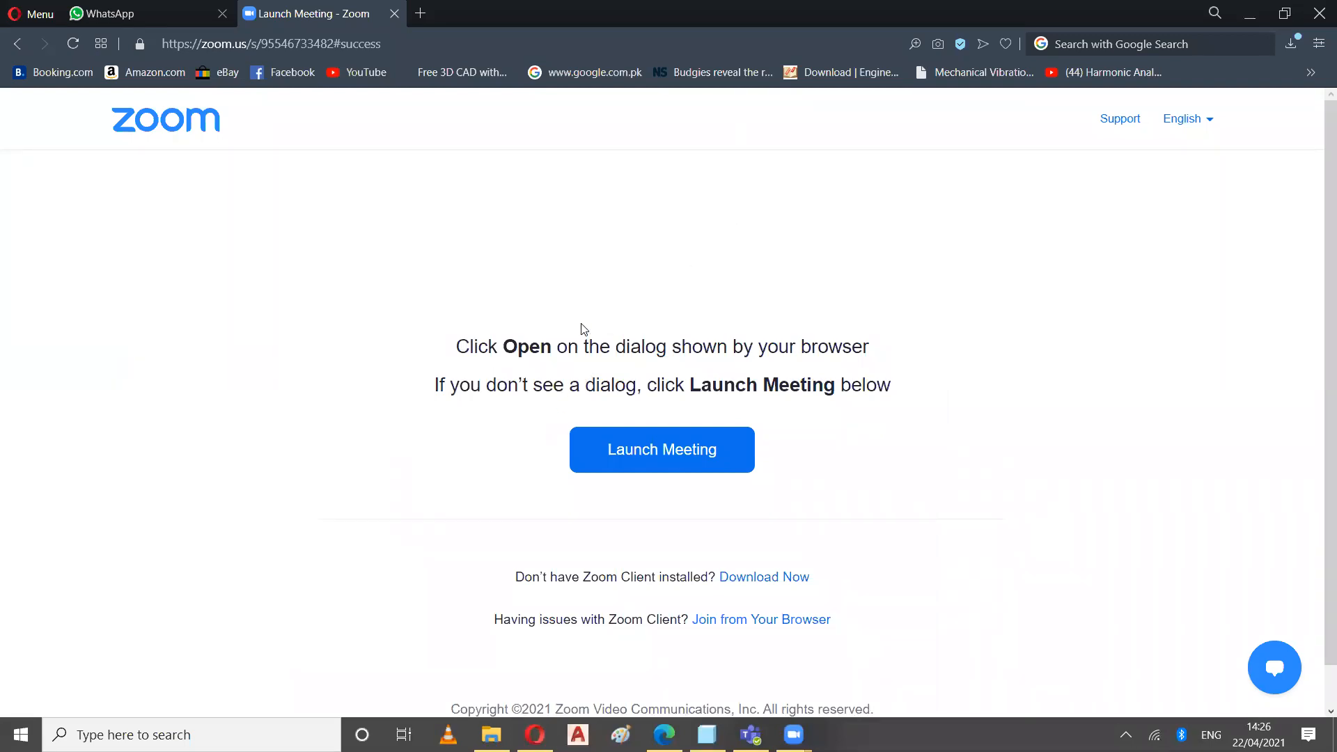
left_click_drag(514, 347, 894, 387)
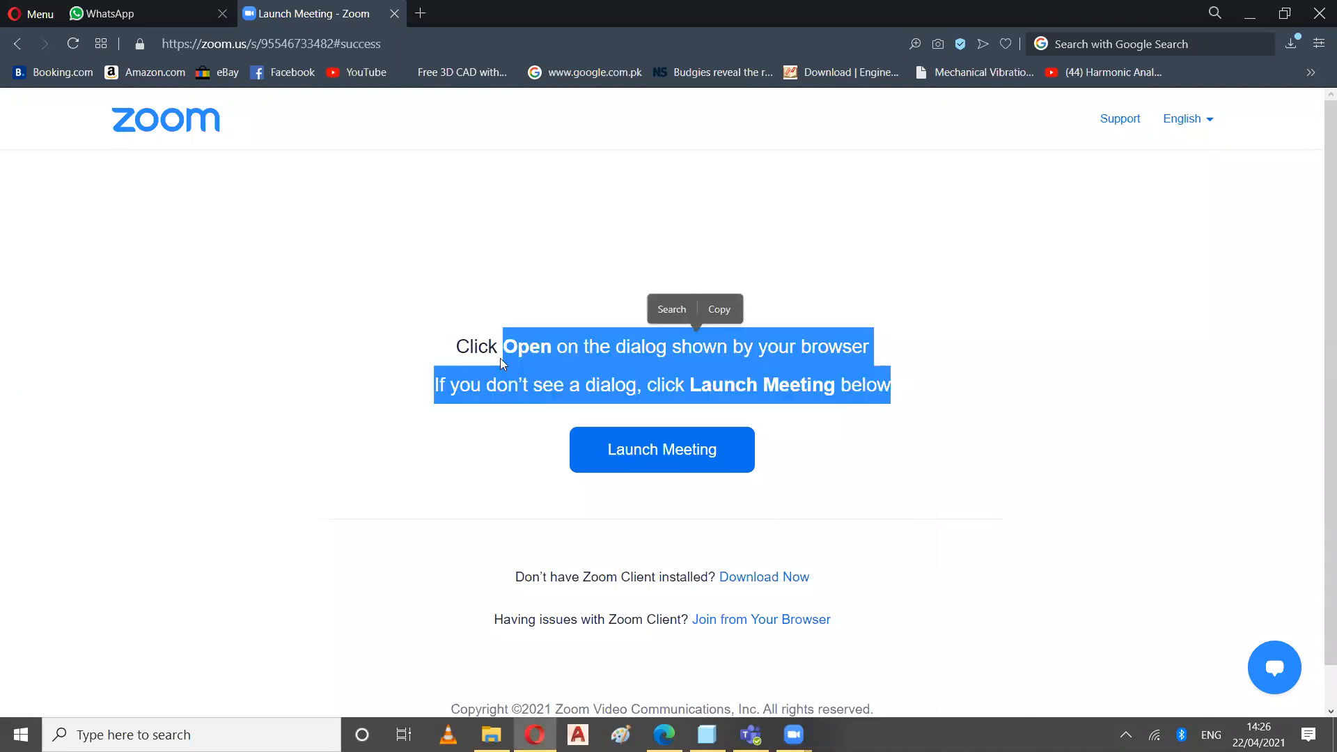
left_click_drag(453, 348, 897, 409)
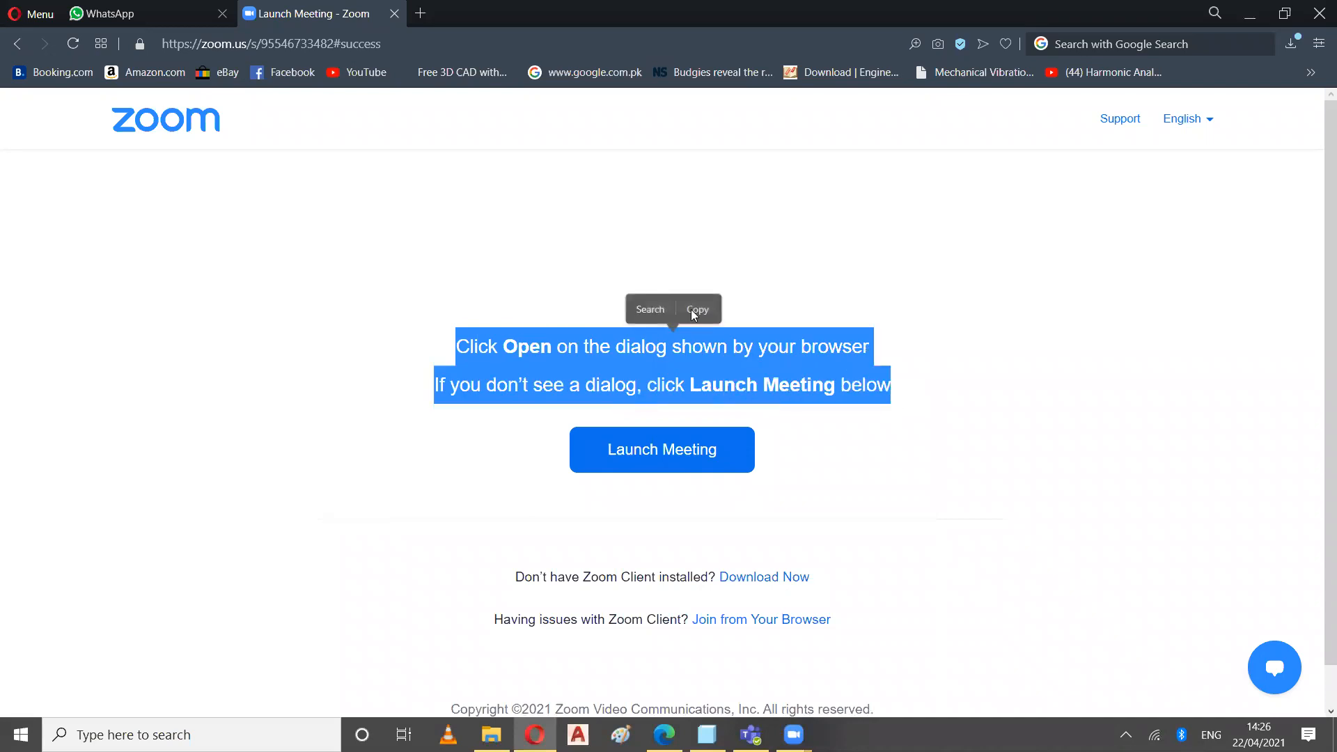
left_click(696, 311)
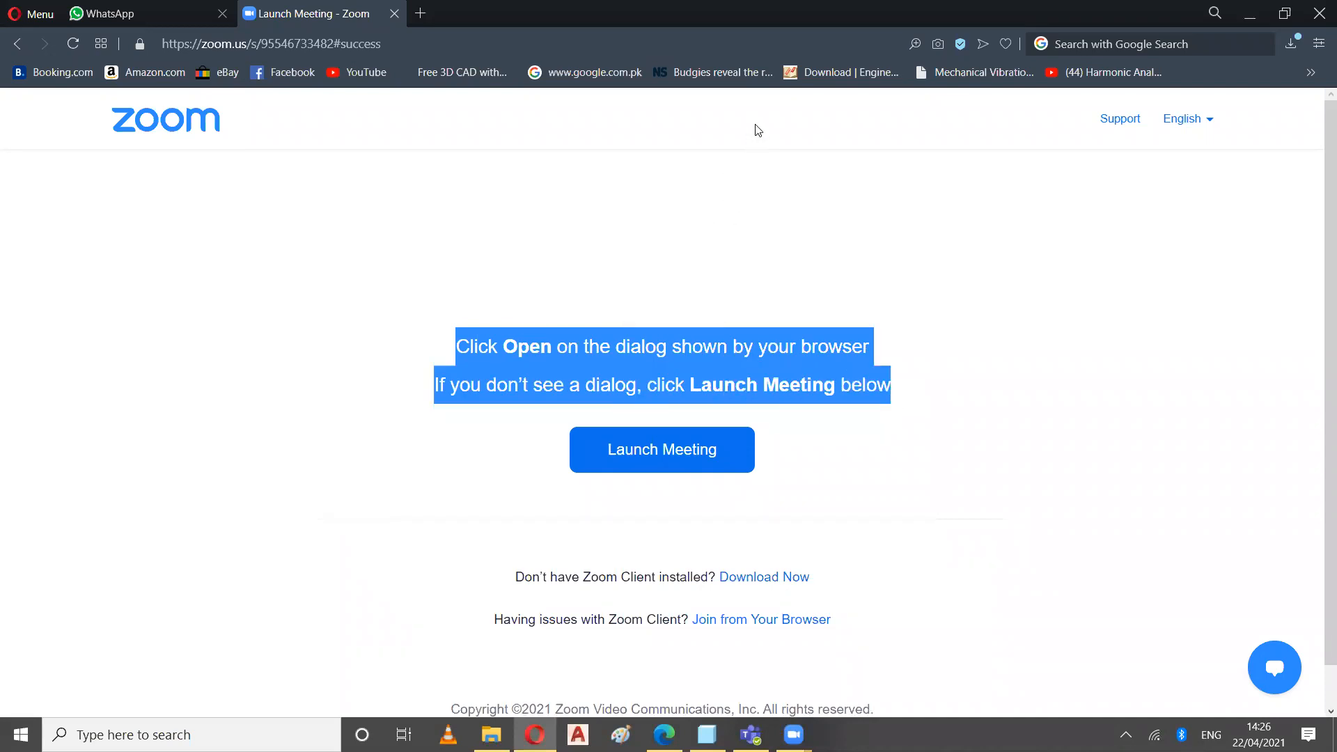
left_click(943, 394)
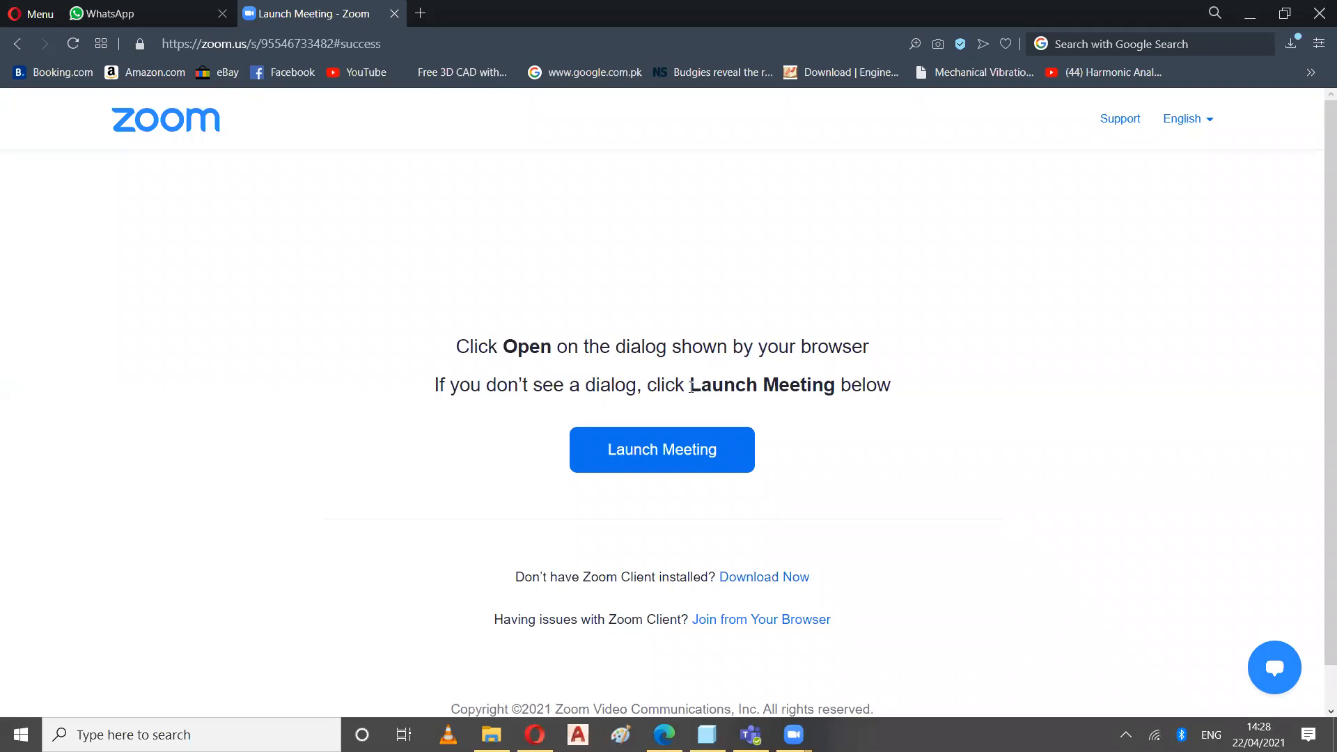
left_click_drag(691, 387, 833, 406)
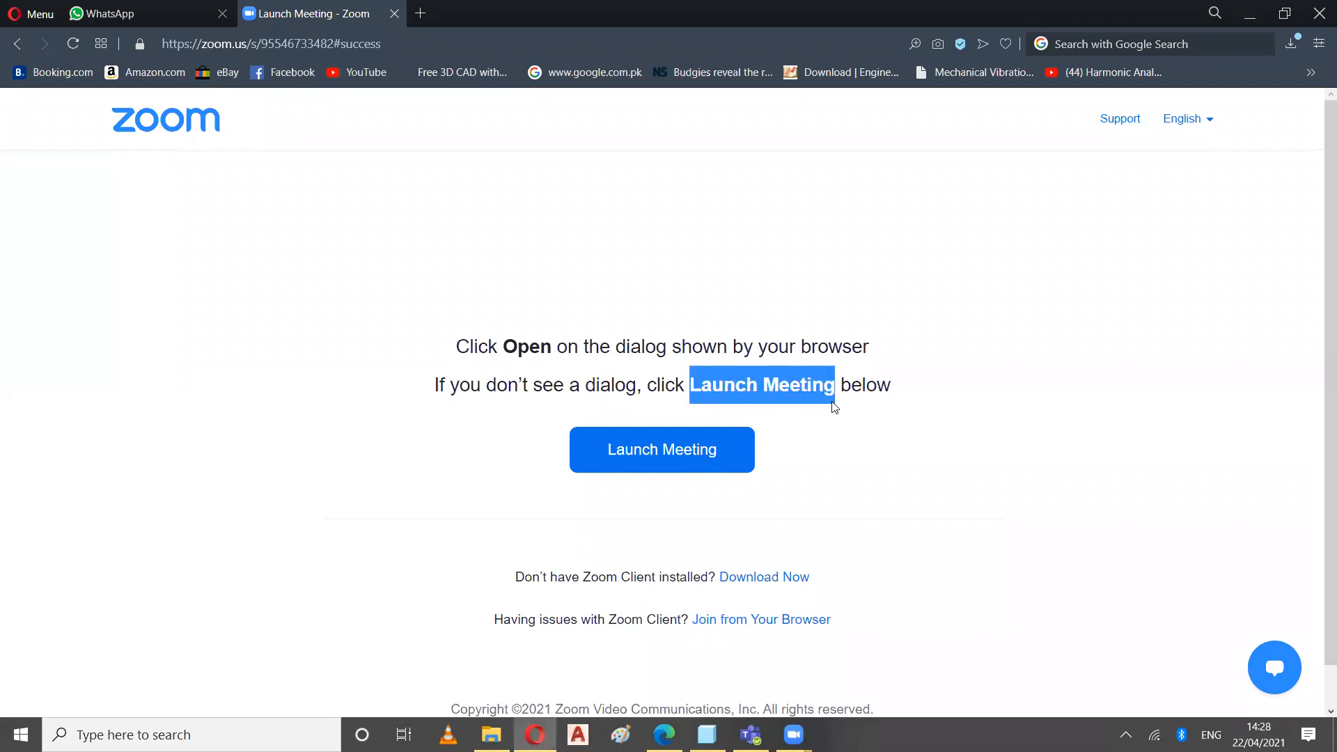
left_click(802, 424)
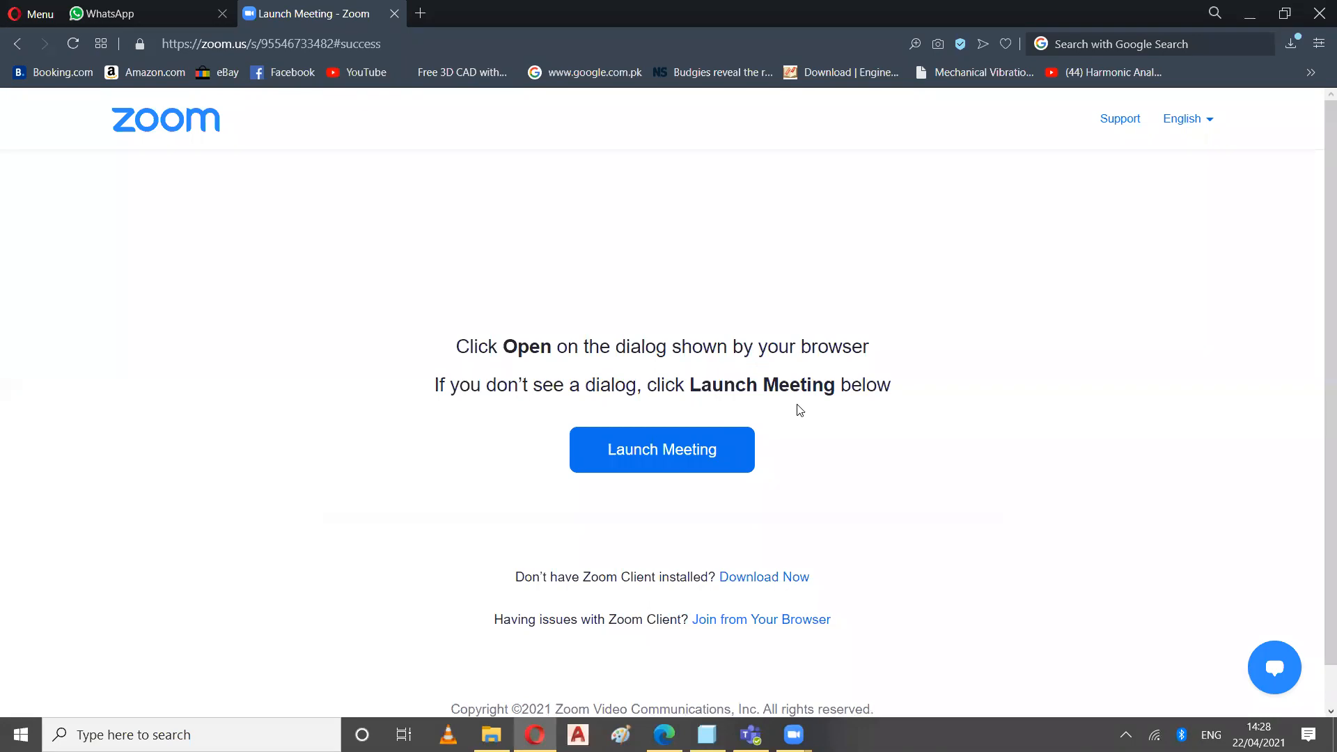
left_click_drag(691, 385, 836, 387)
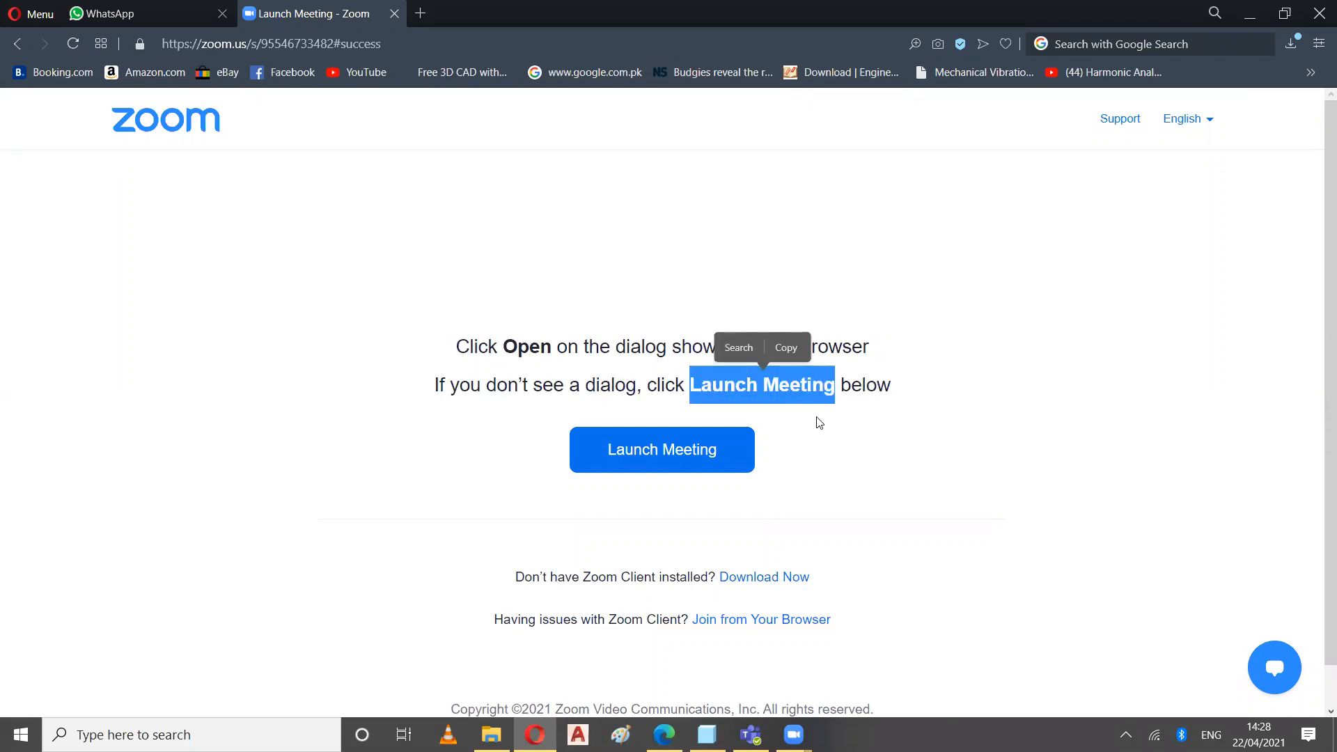
left_click(827, 422)
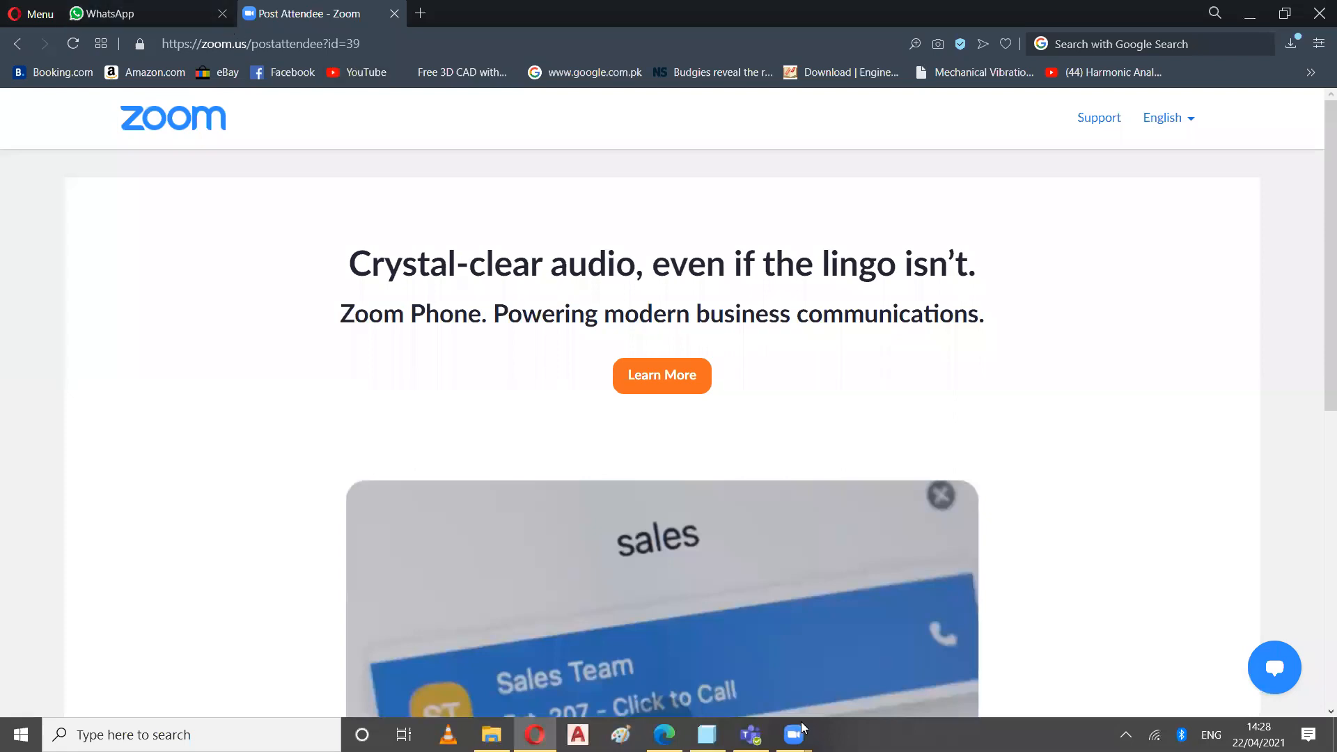
Switch to Creo Parametric with the empty part PRT0001 open.
left_click(750, 734)
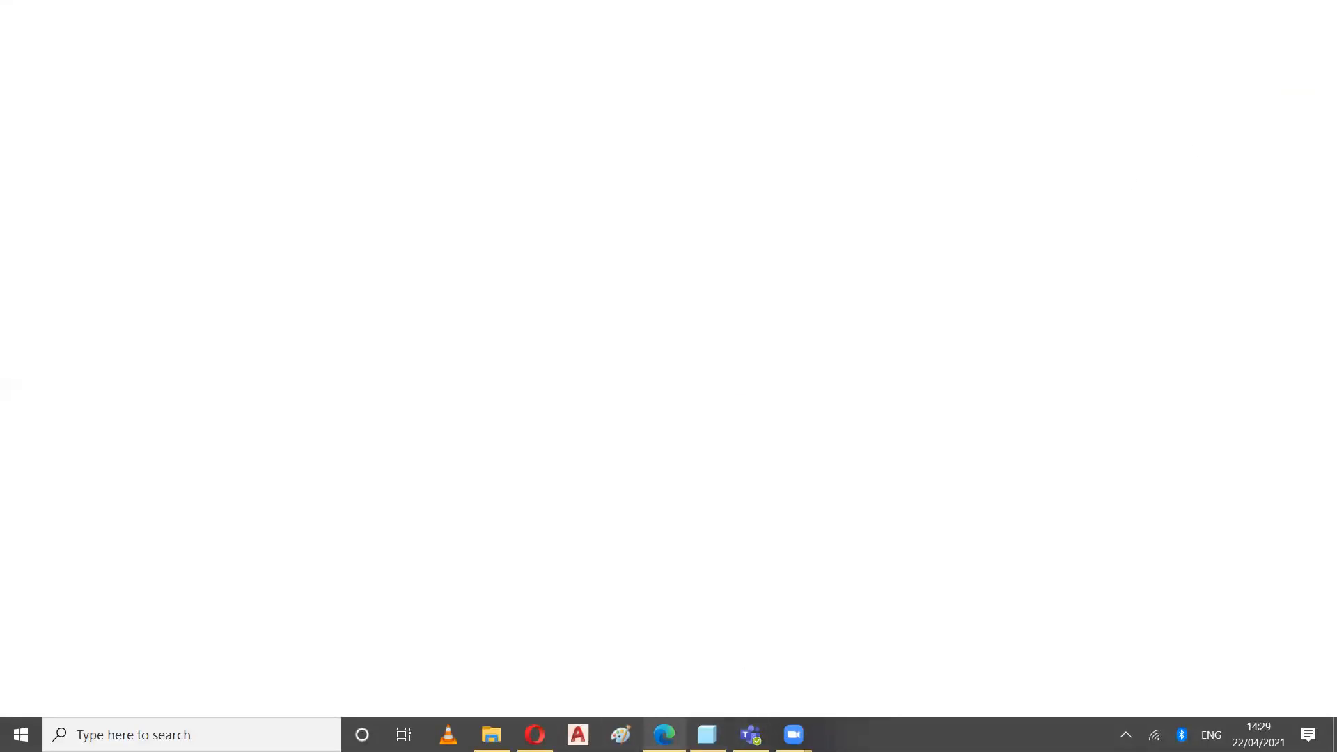
left_click(707, 735)
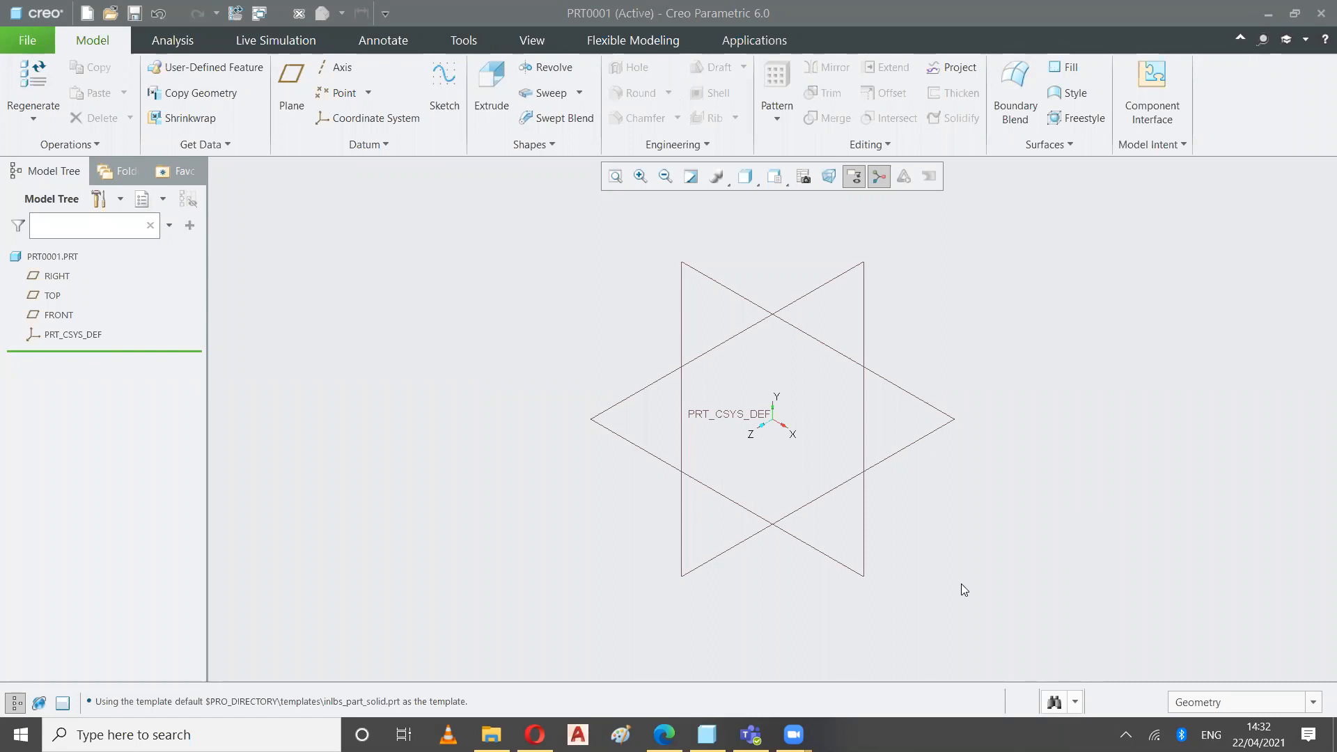
left_click(529, 71)
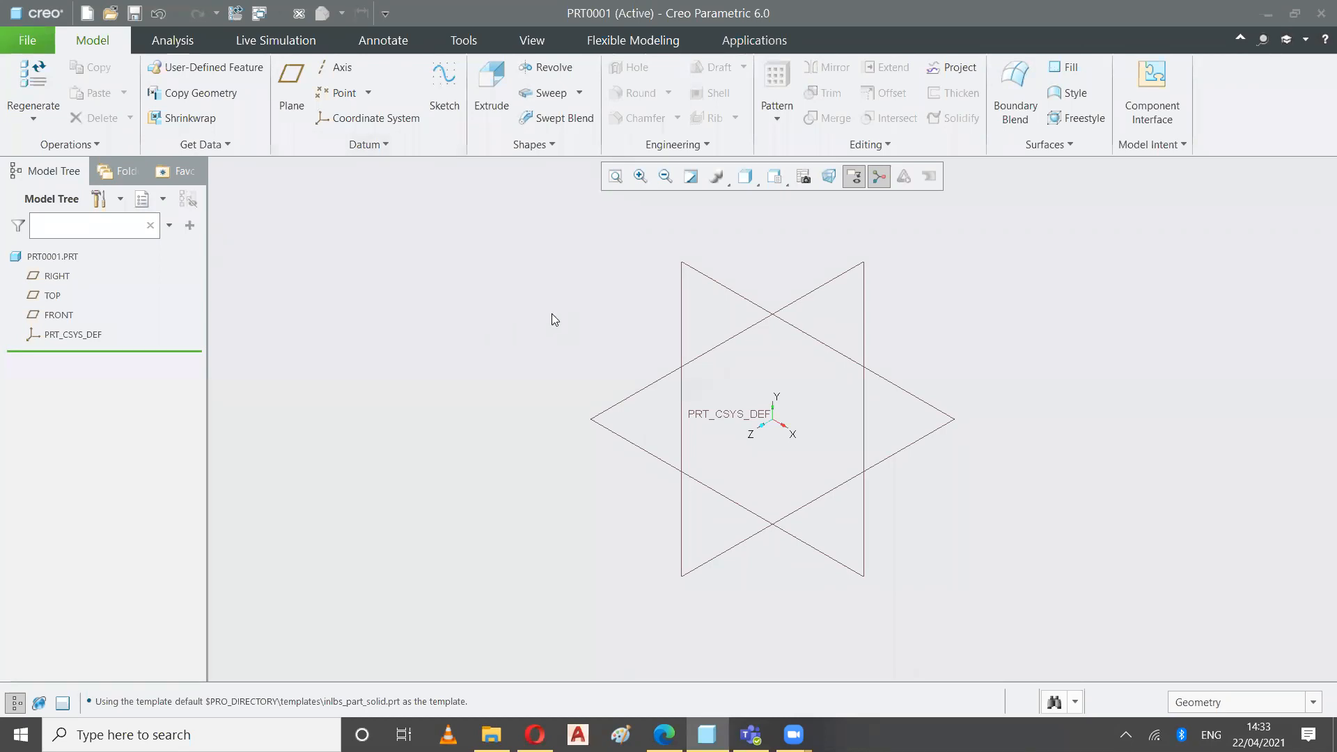
Start a sketch on the FRONT datum plane, with RIGHT as the right-facing orientation reference, and view the sketch plane head-on.
left_click(437, 105)
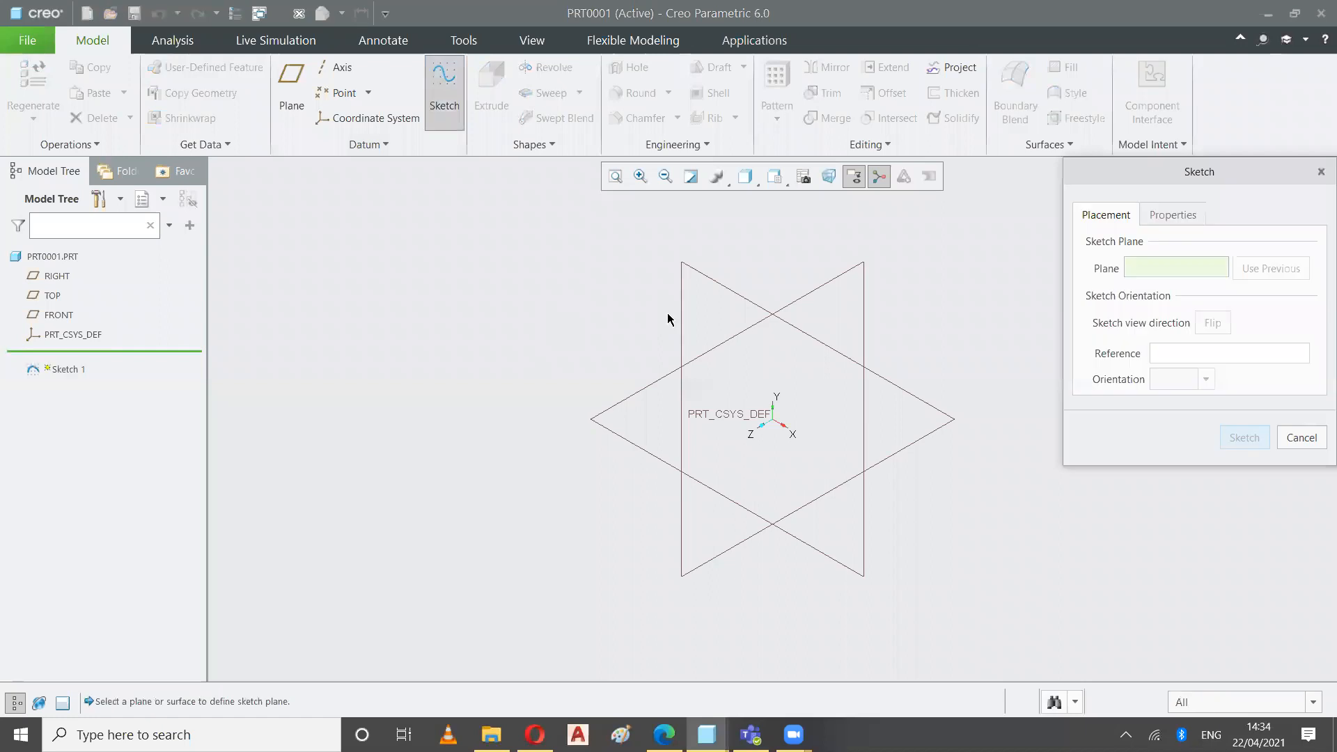
left_click(702, 277)
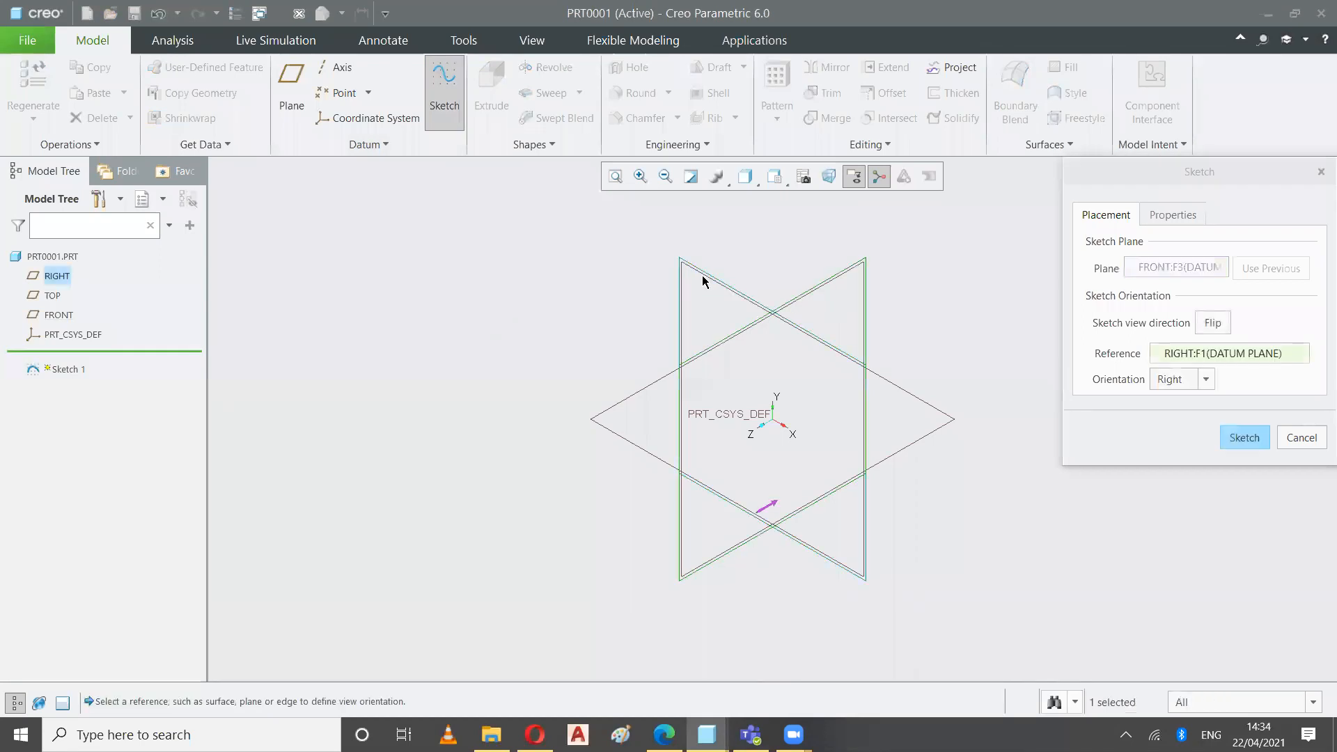
left_click(1244, 436)
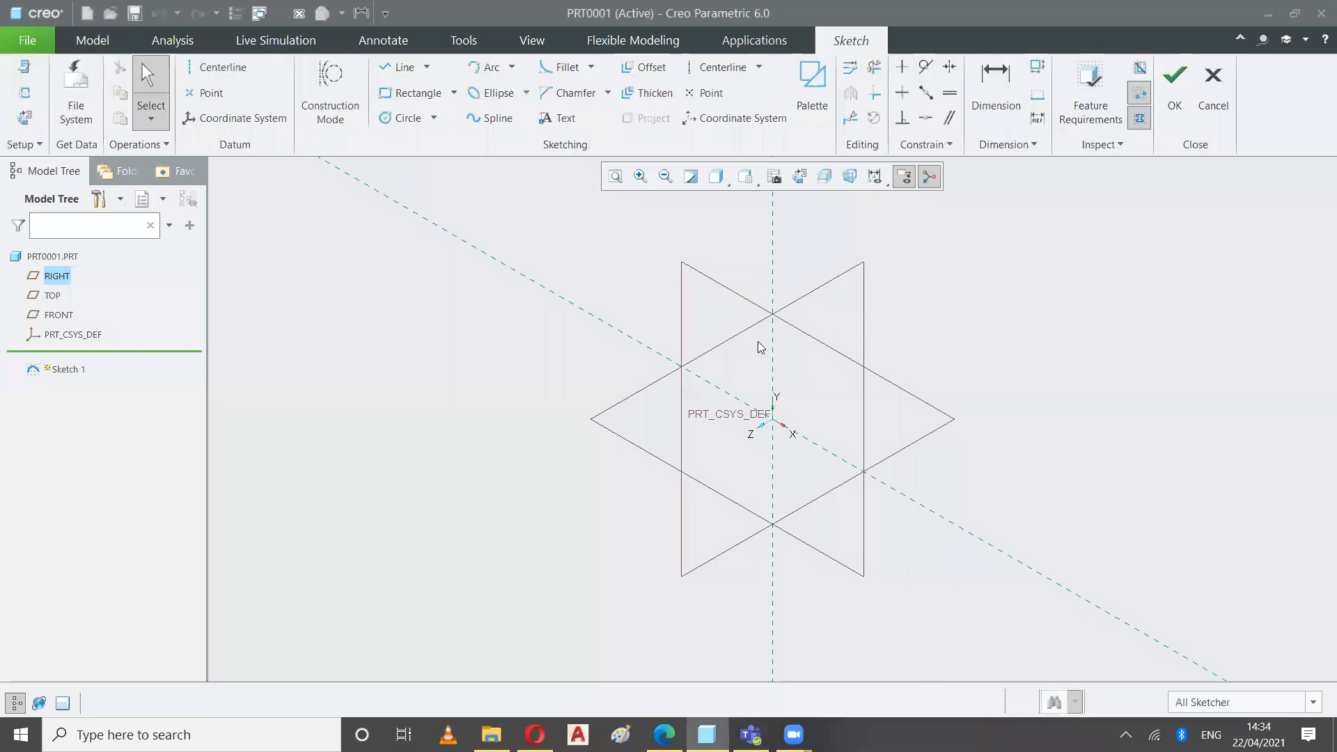
left_click(798, 178)
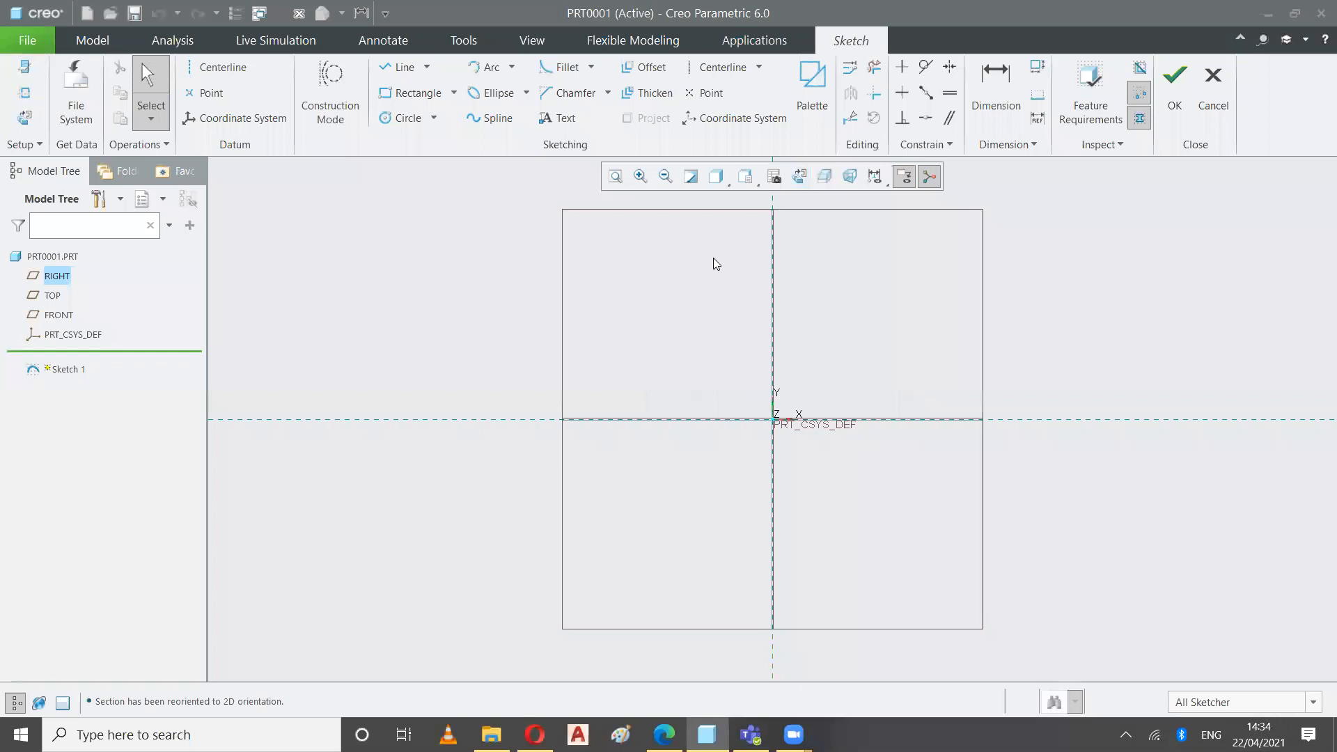
Draw a corner rectangle that encloses the origin, without adding dimensions, and finish the sketch.
left_click(410, 95)
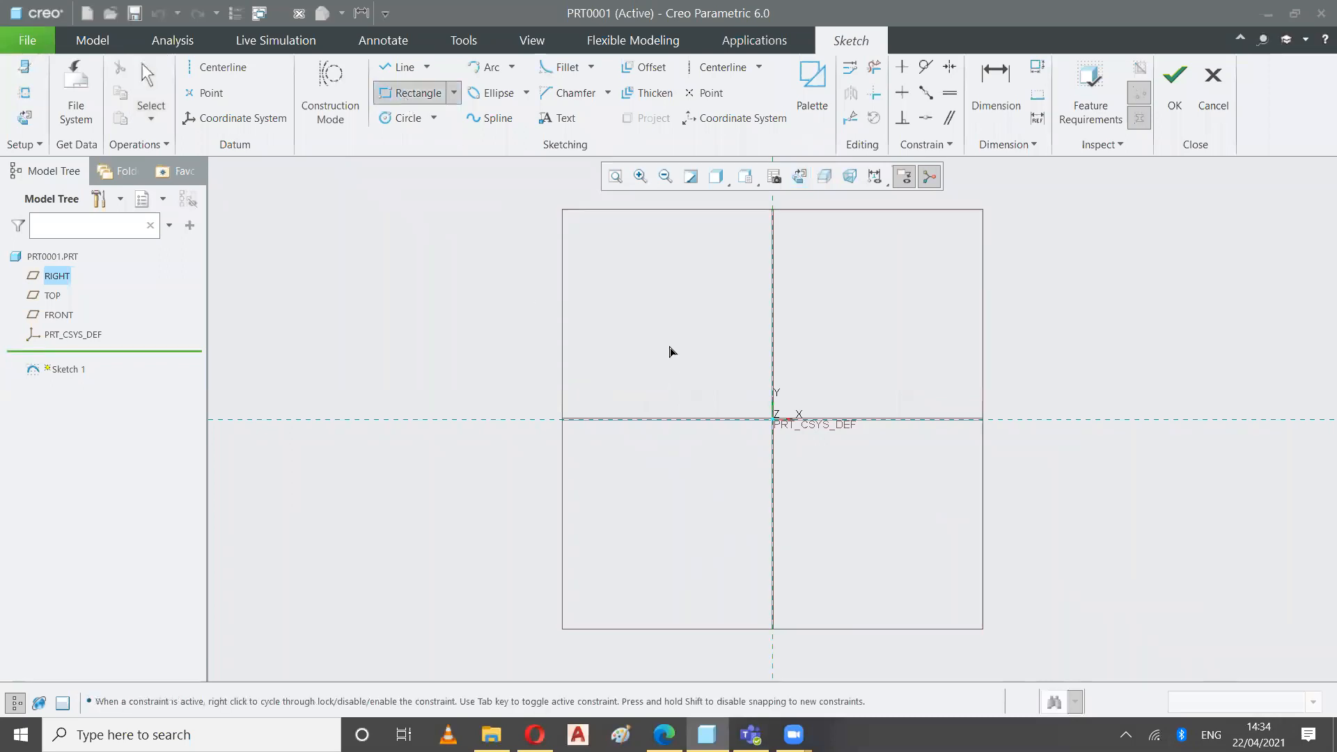
left_click(623, 250)
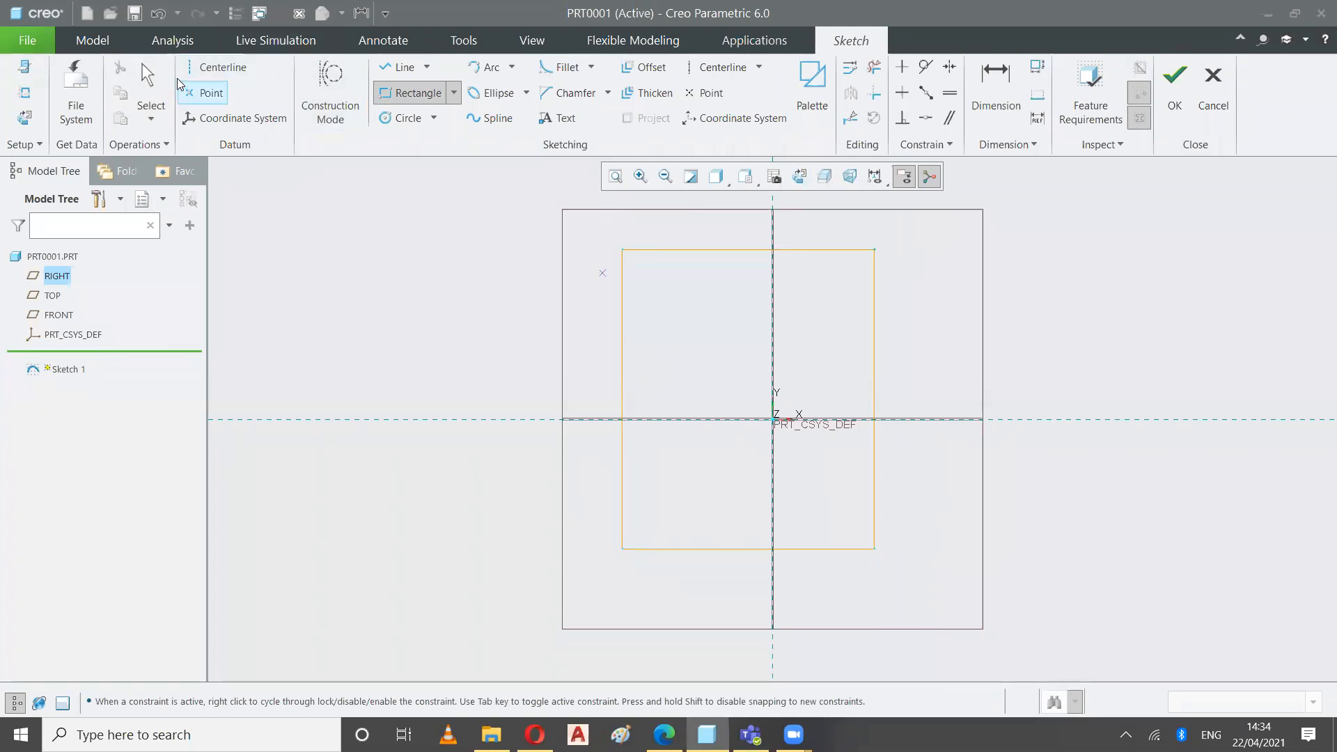
left_click(147, 82)
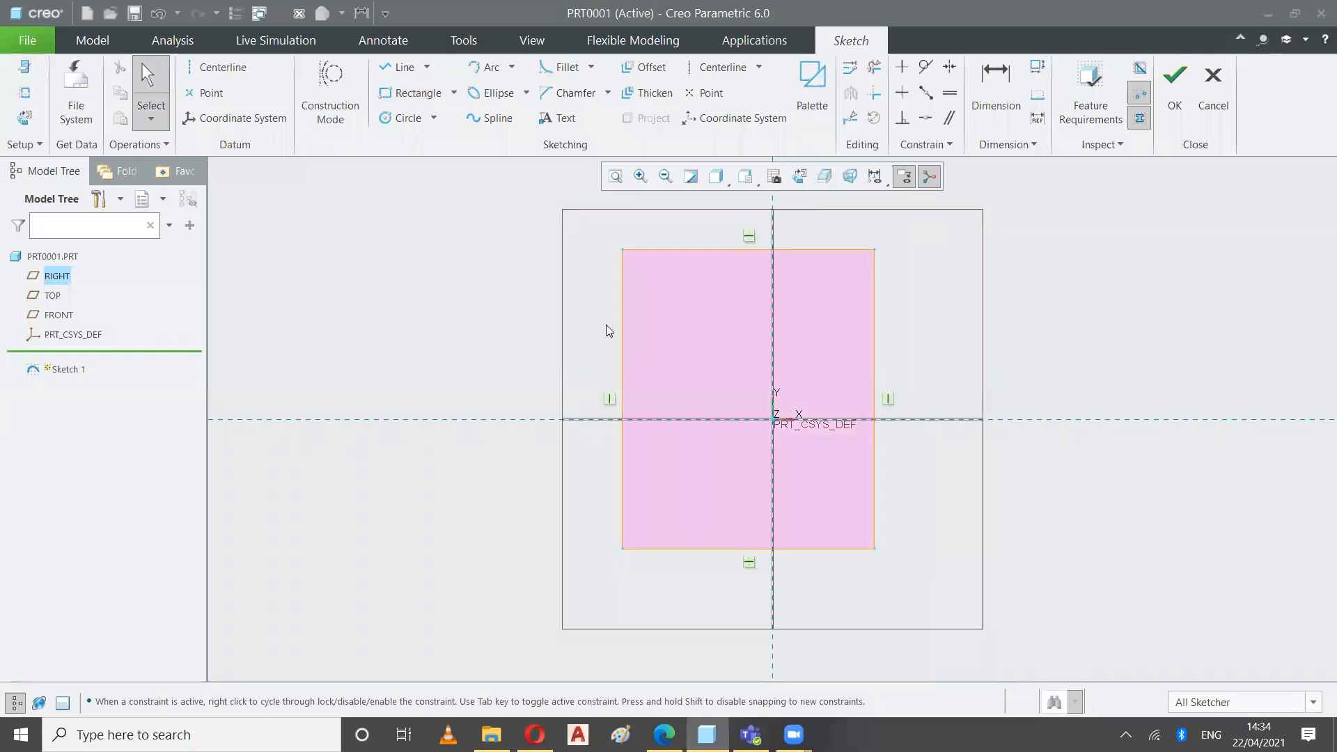
left_click(1175, 87)
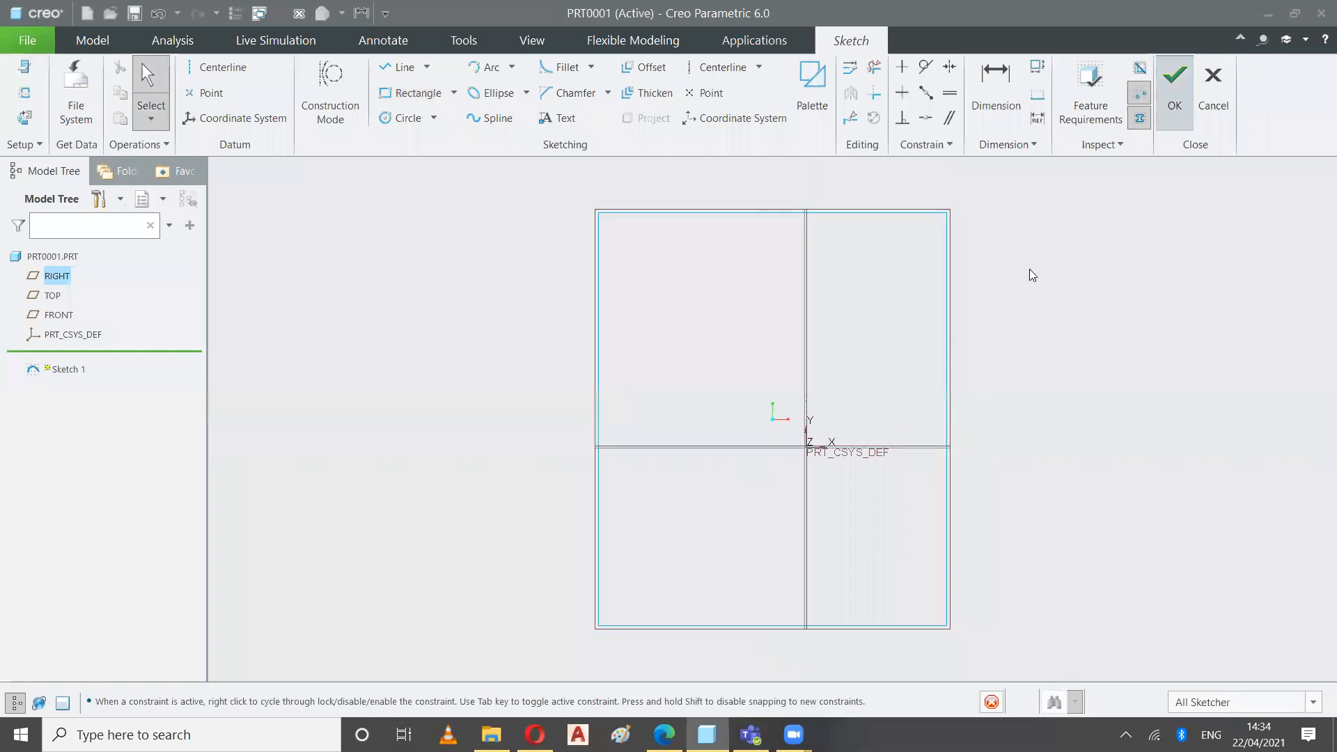
Show the part in Standard Orientation and turn off the annotation display.
left_click(773, 179)
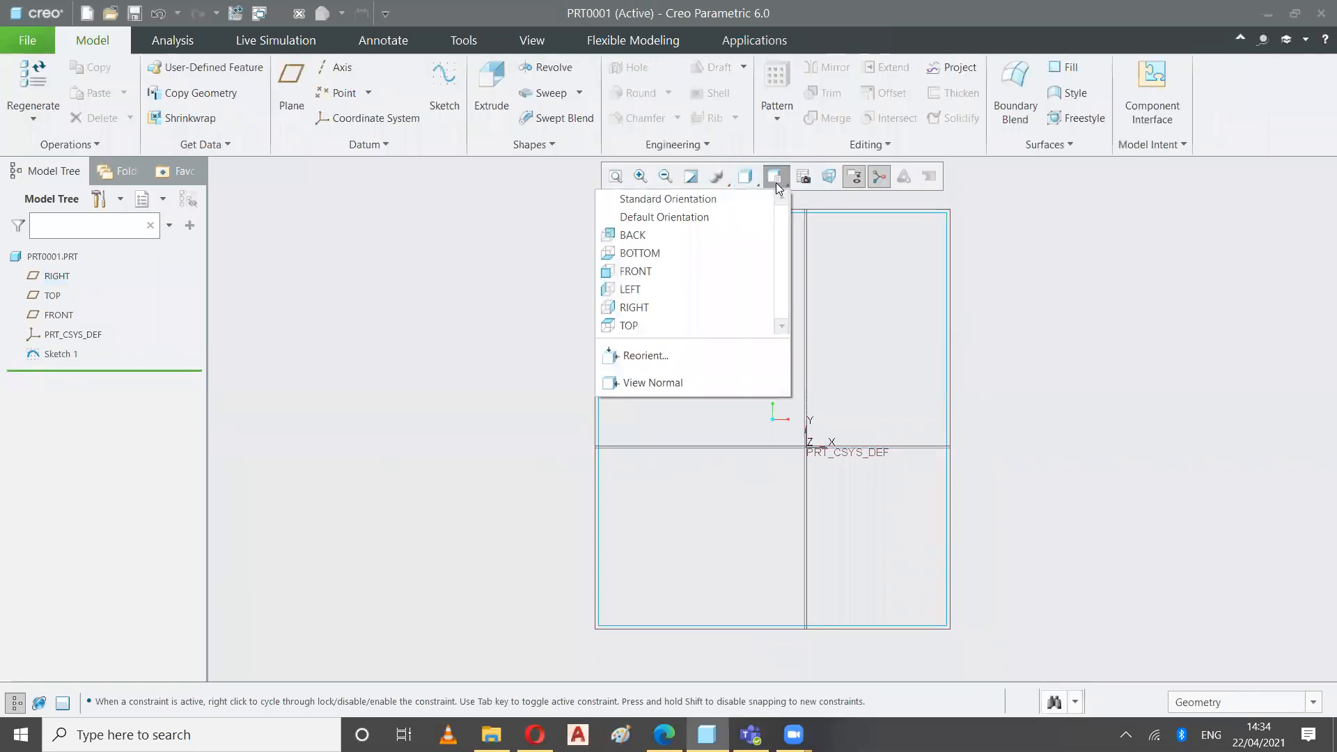
left_click(728, 200)
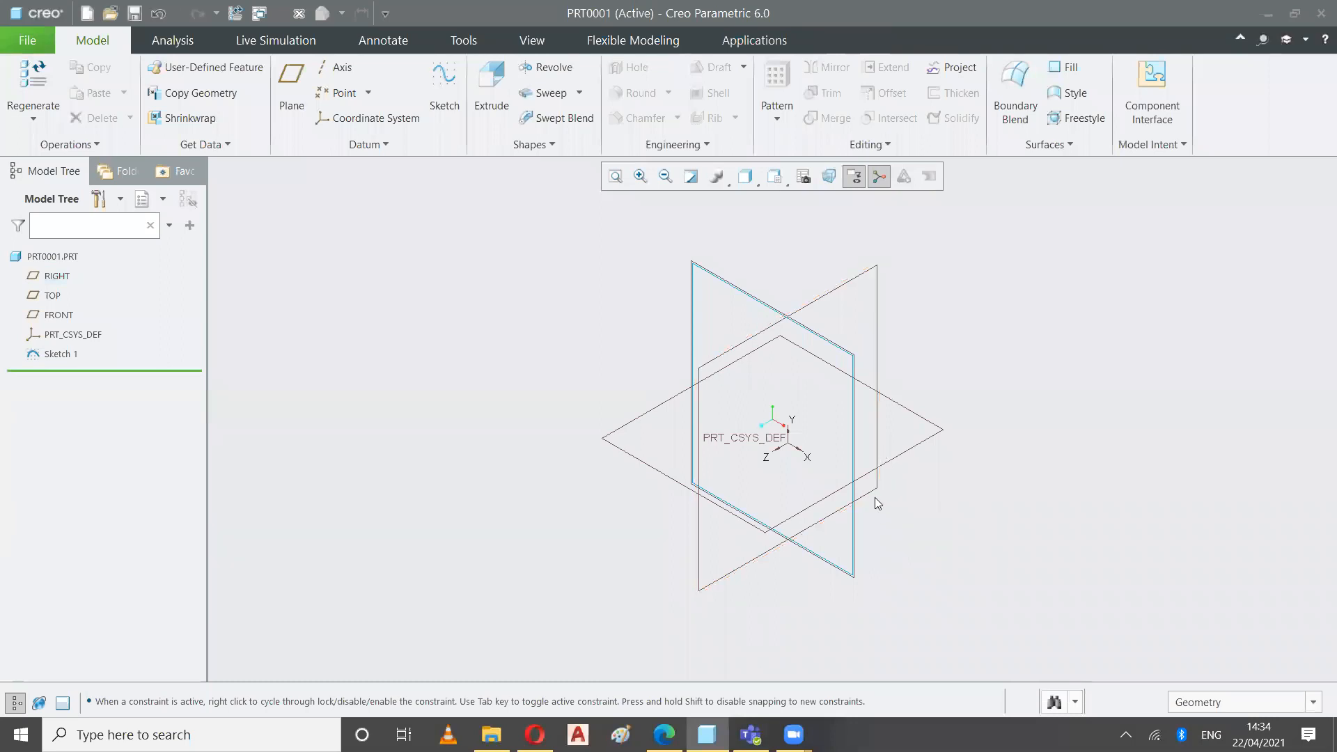
left_click(788, 190)
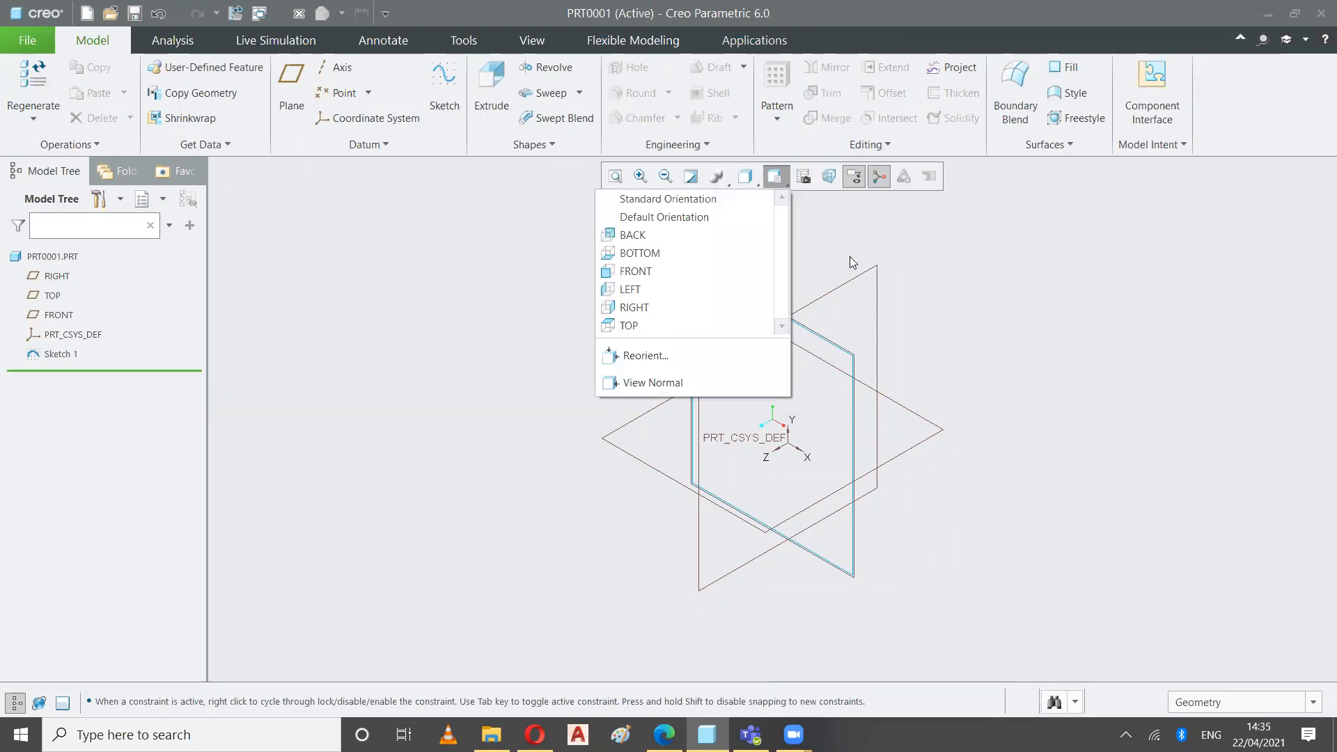
left_click(854, 179)
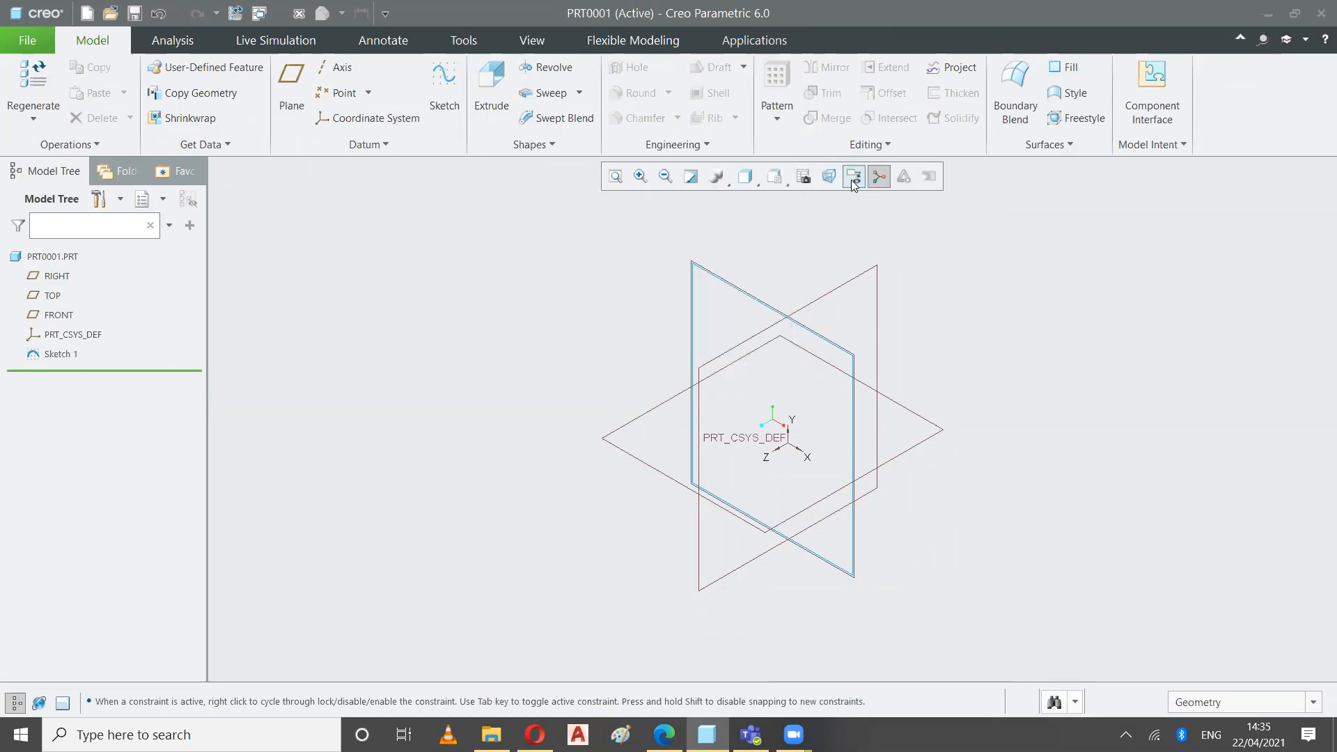
left_click(852, 180)
left_click(851, 180)
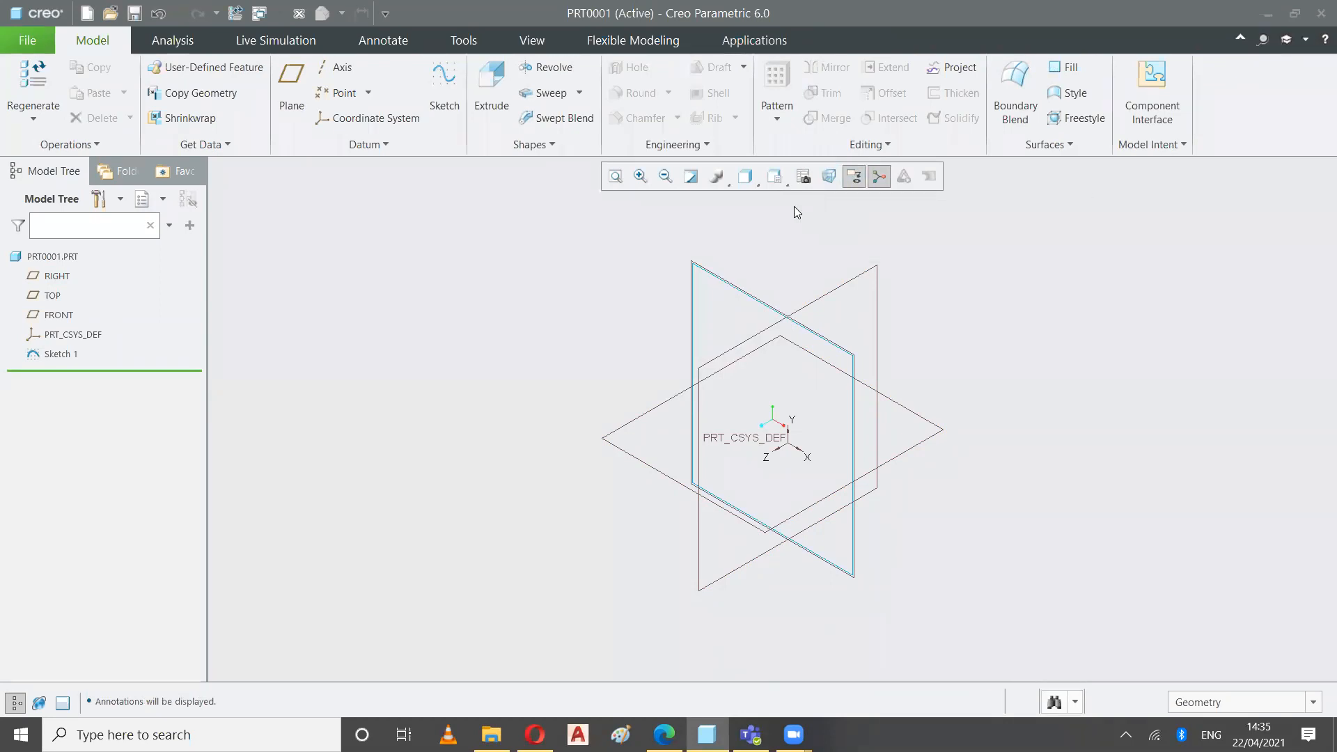
left_click(851, 178)
left_click(851, 178)
left_click(850, 177)
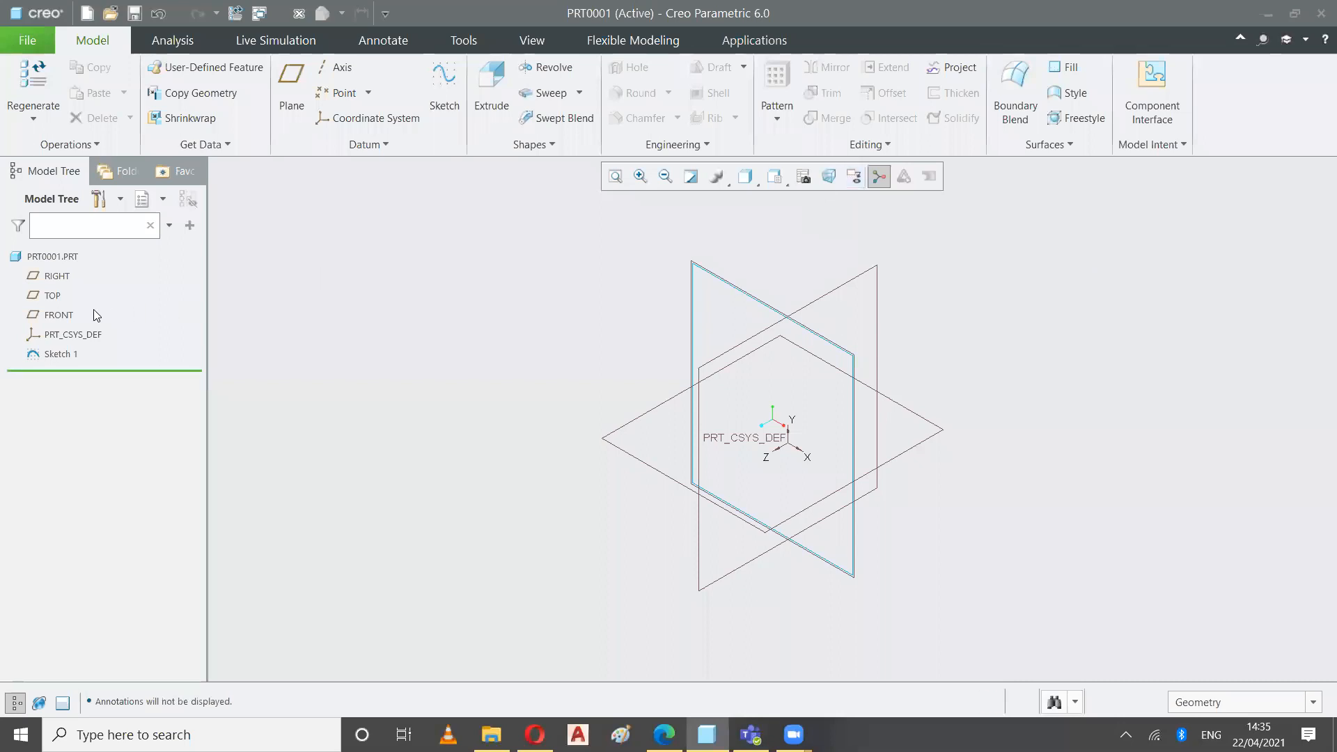
Hide the RIGHT, TOP and FRONT datum planes.
right_click(63, 278)
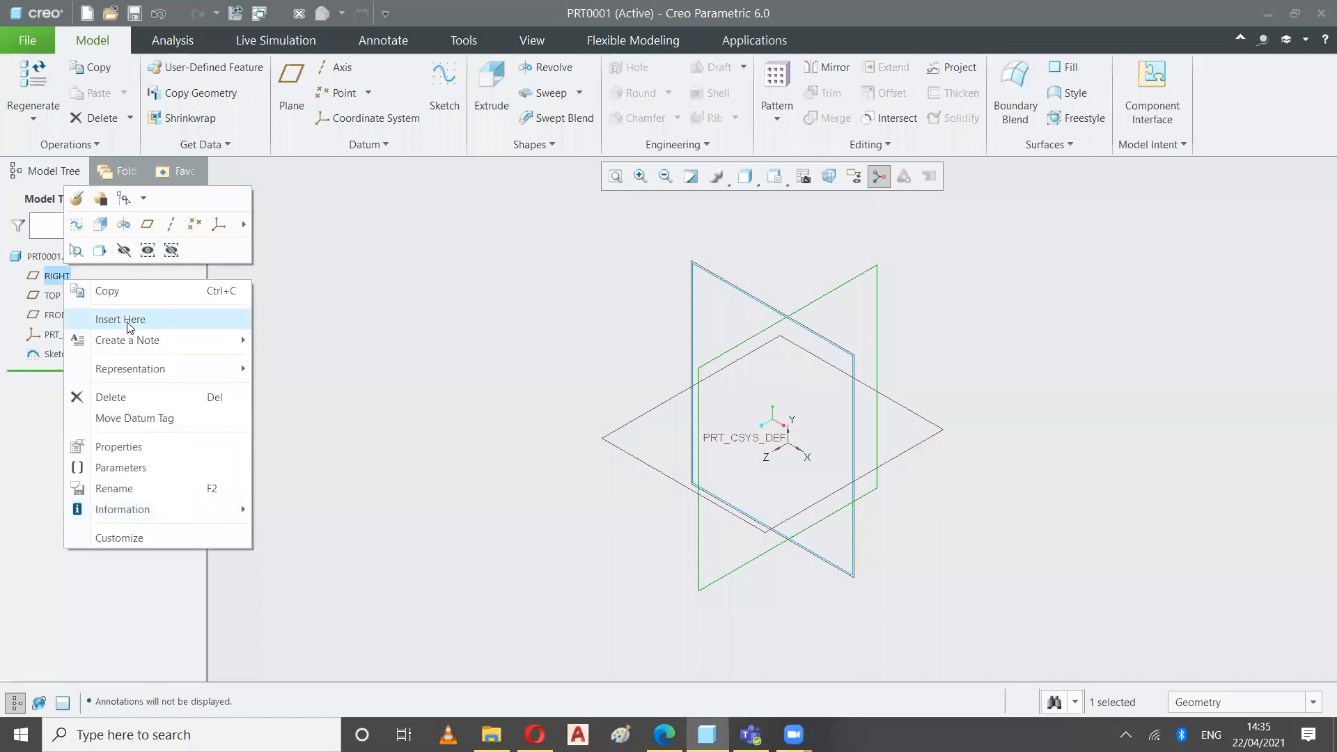
mouse_move(128, 517)
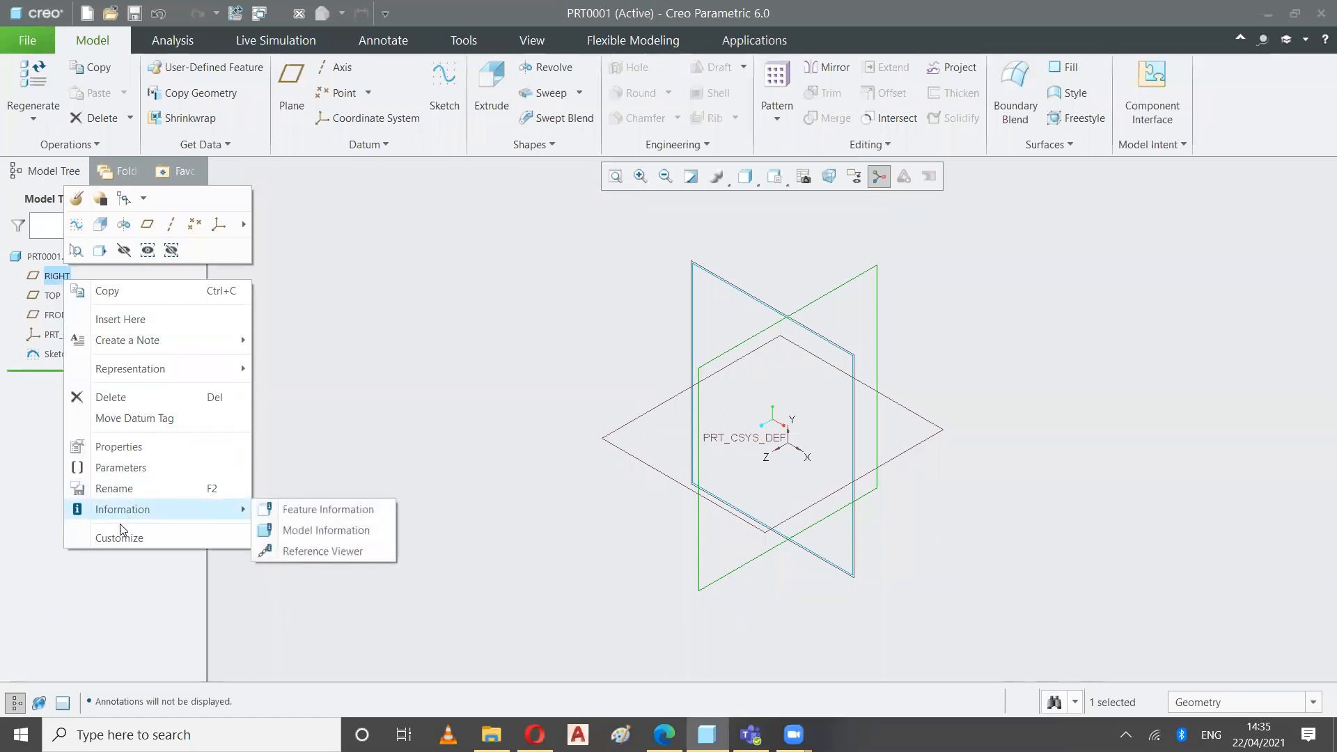
left_click(124, 250)
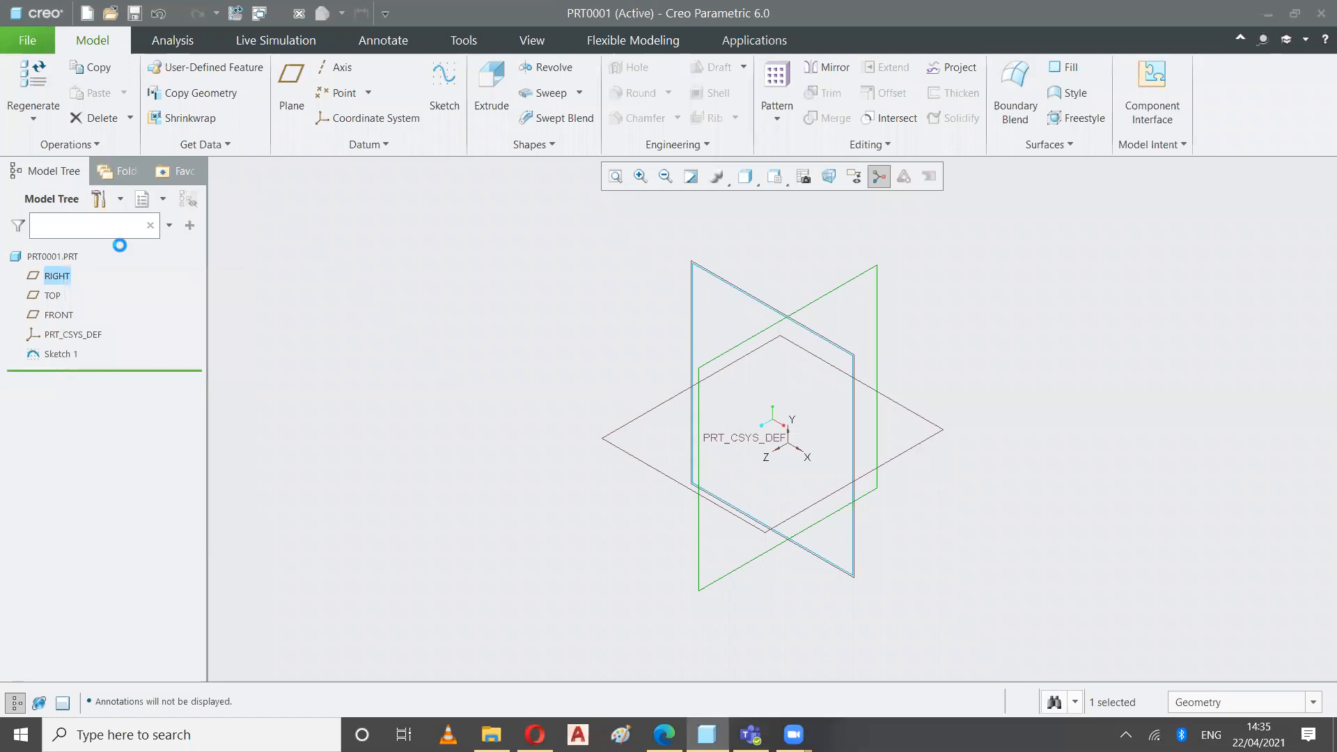
right_click(54, 297)
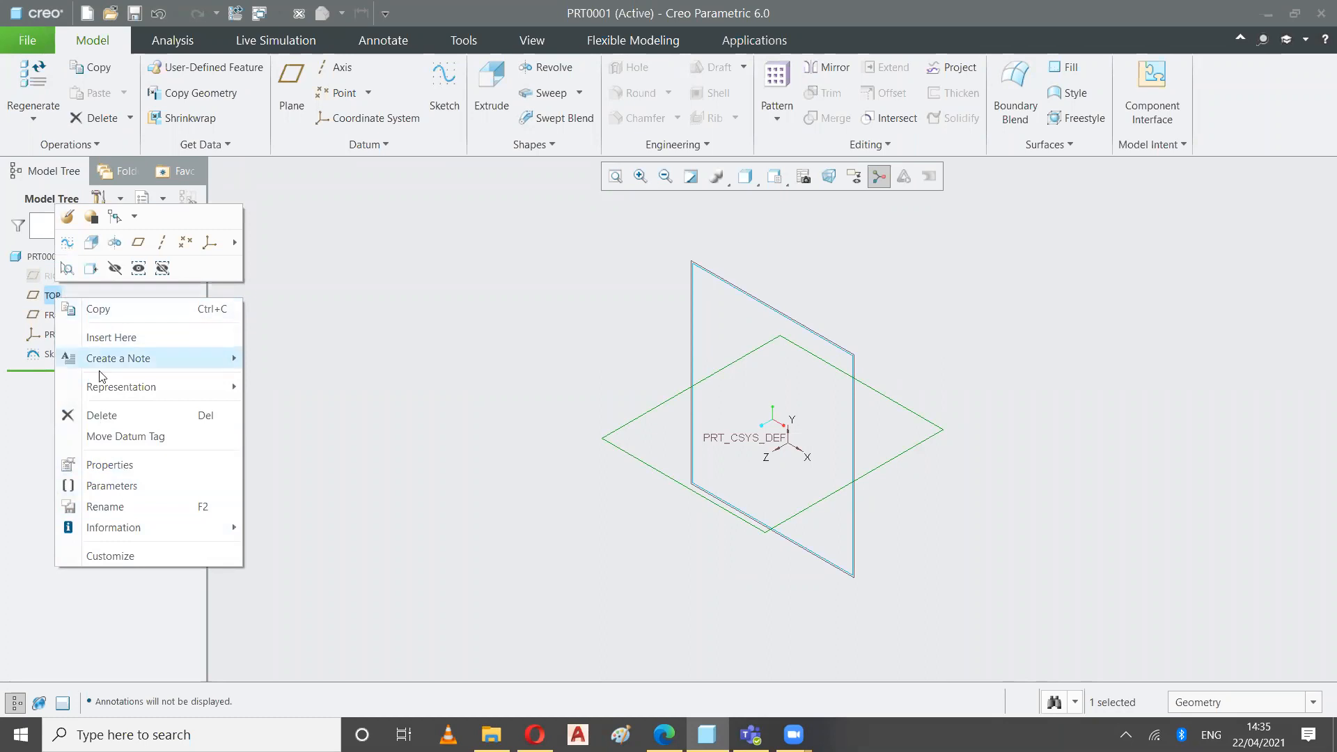
left_click(115, 268)
right_click(57, 317)
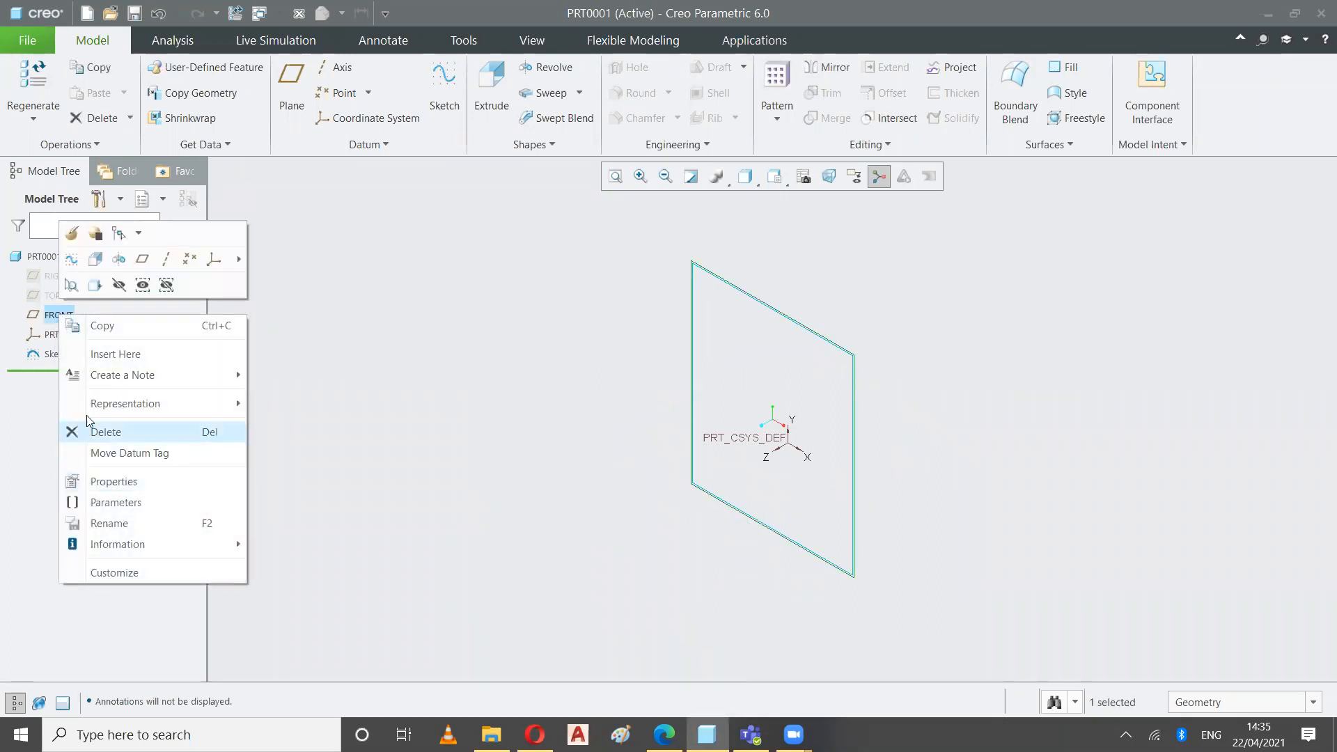
left_click(119, 286)
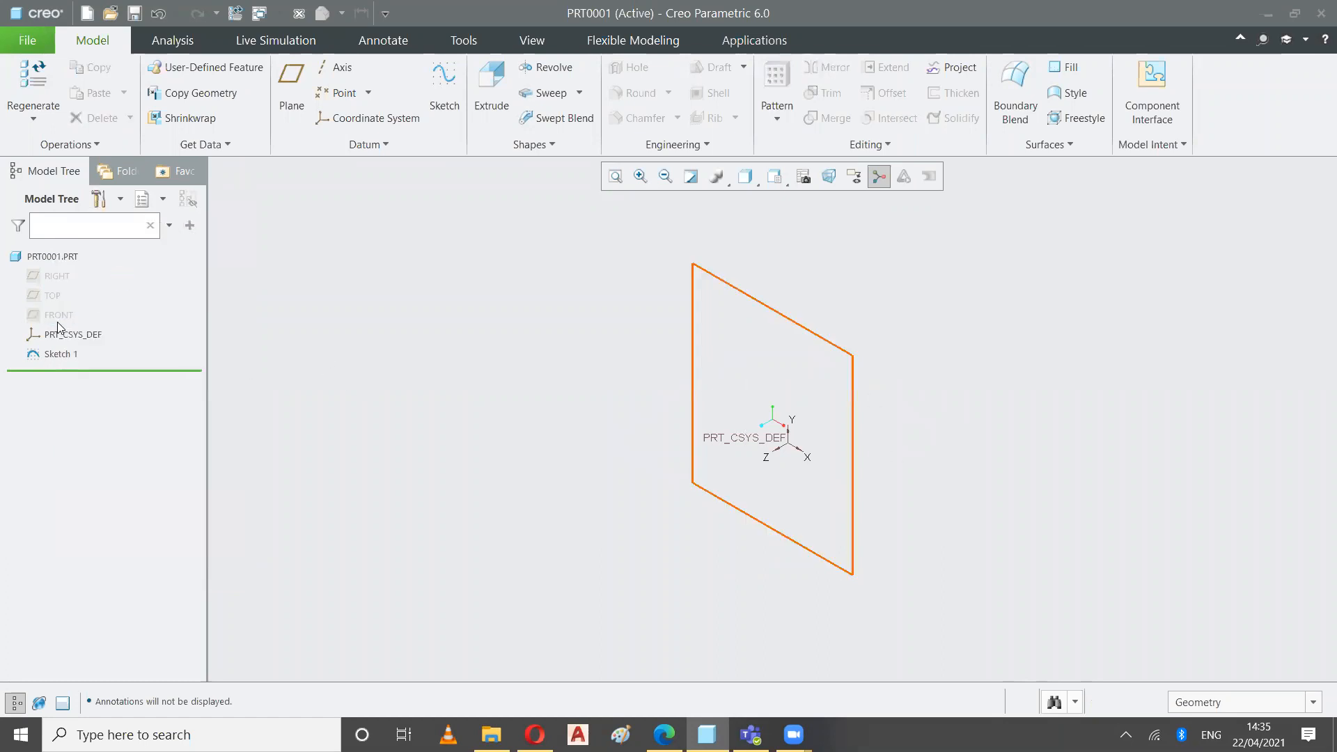
Hide the default coordinate system PRT_CSYS_DEF so that only the rectangle sketch is displayed.
left_click(69, 336)
right_click(69, 336)
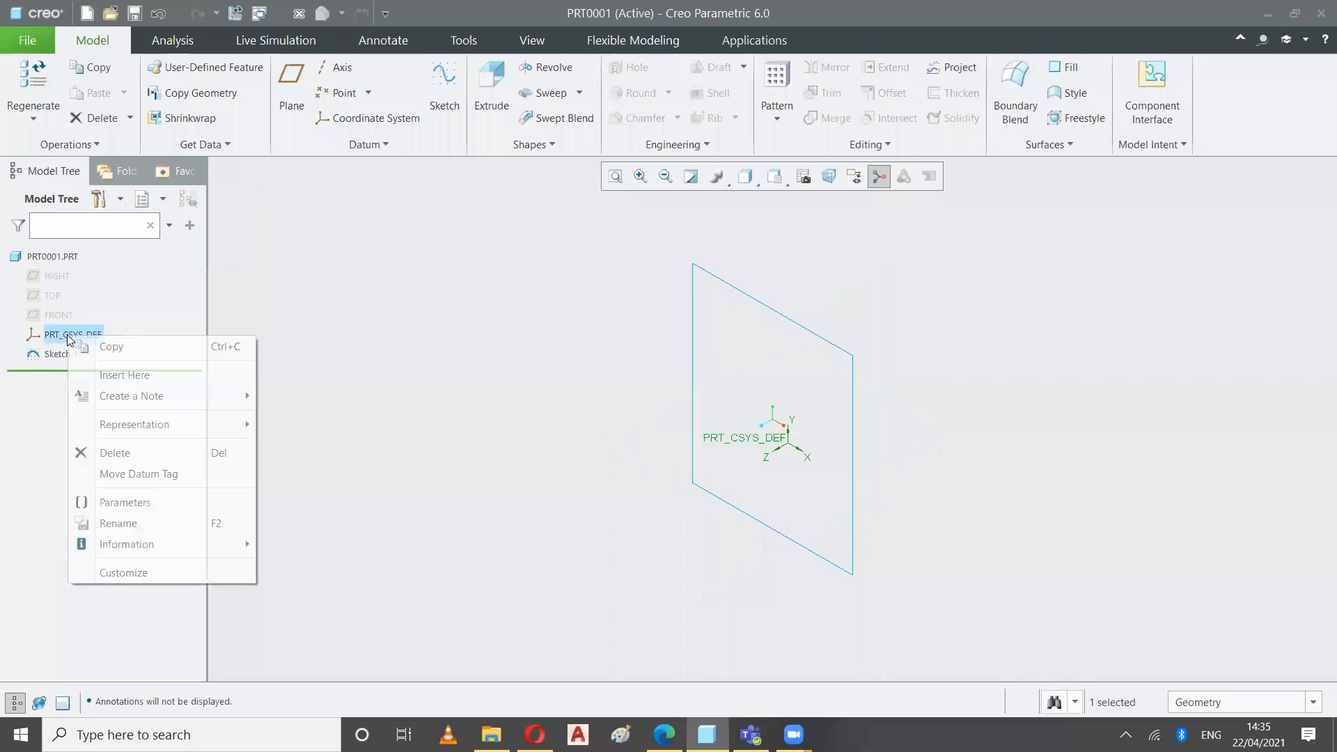
left_click(128, 305)
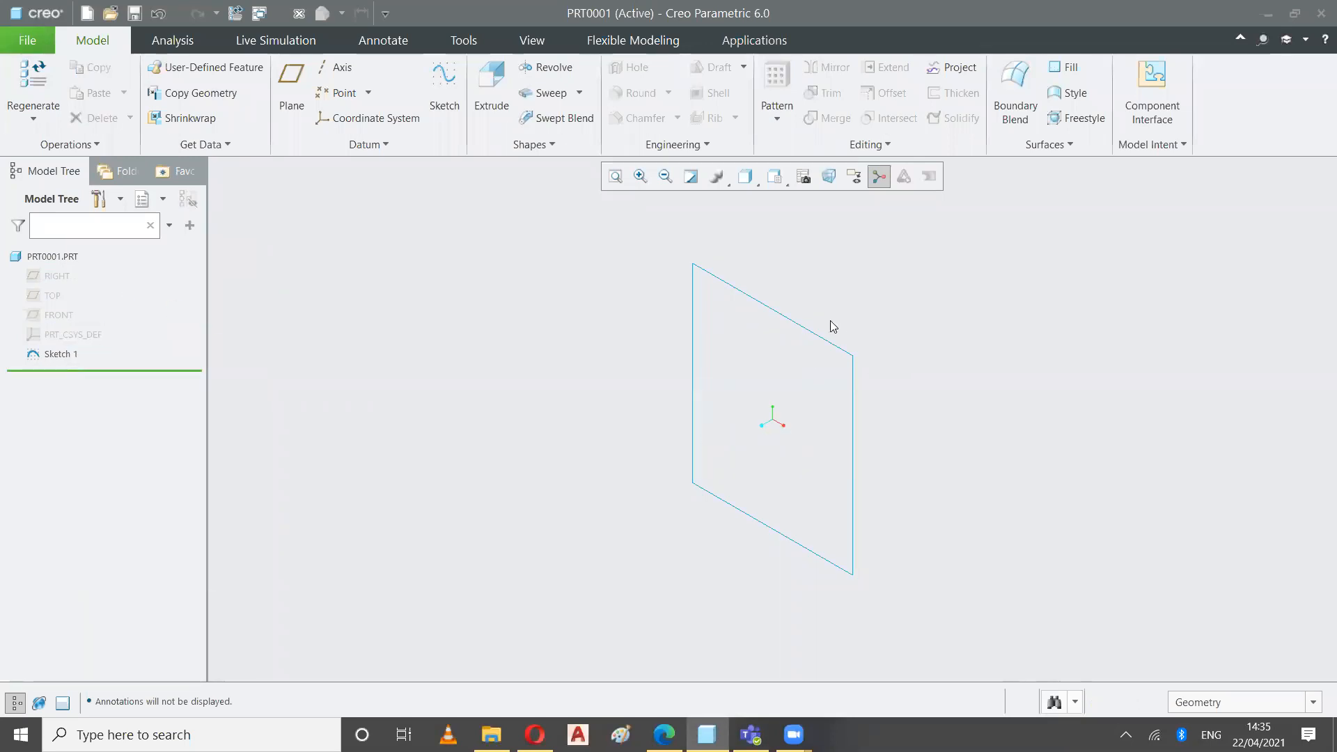
Start a solid Revolve and choose the rectangle sketch, Sketch 1, as its section.
left_click(729, 290)
left_click(818, 387)
left_click(550, 70)
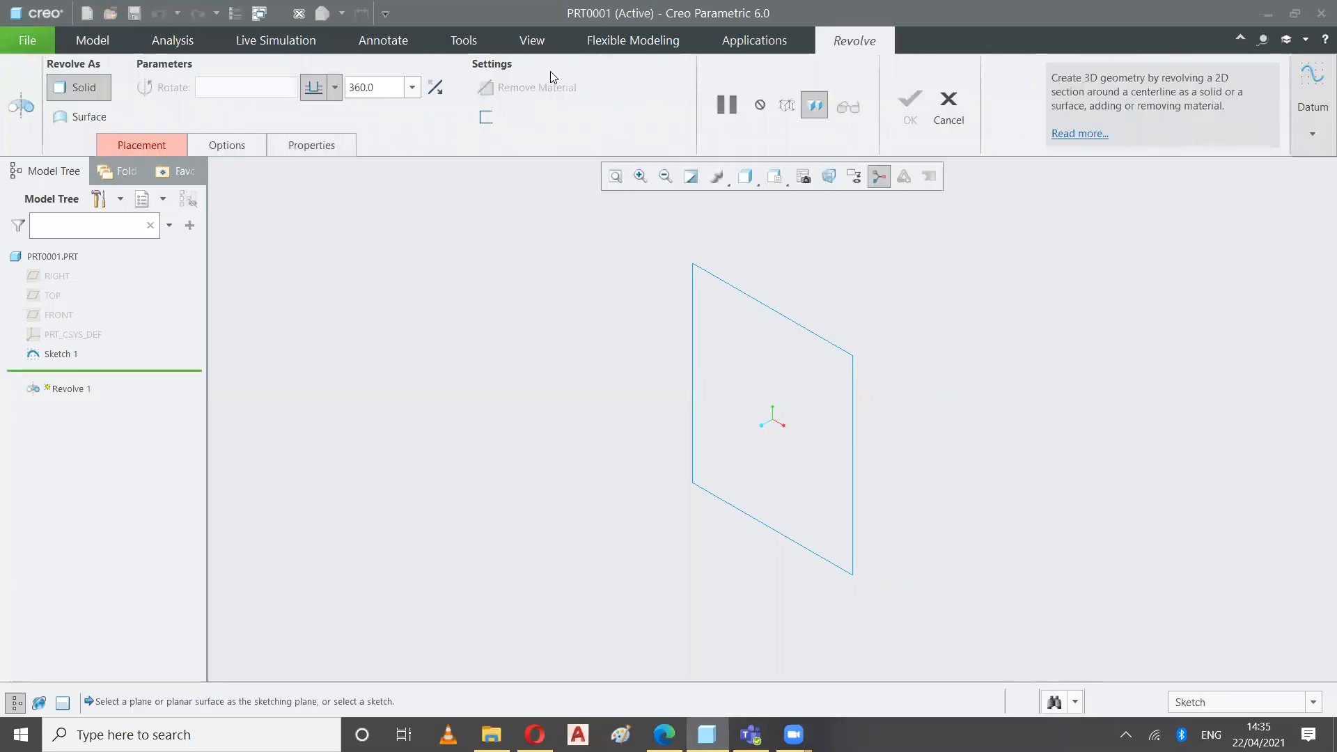
left_click(124, 143)
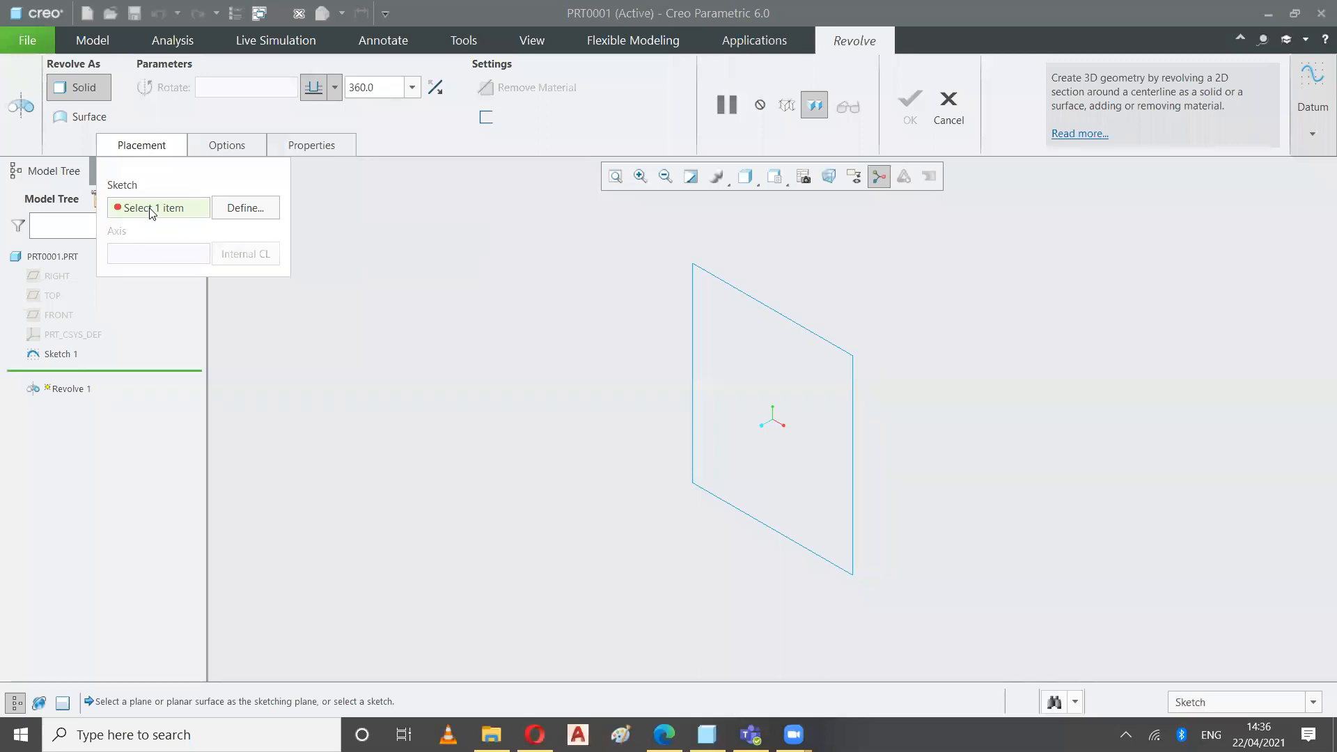
left_click(692, 296)
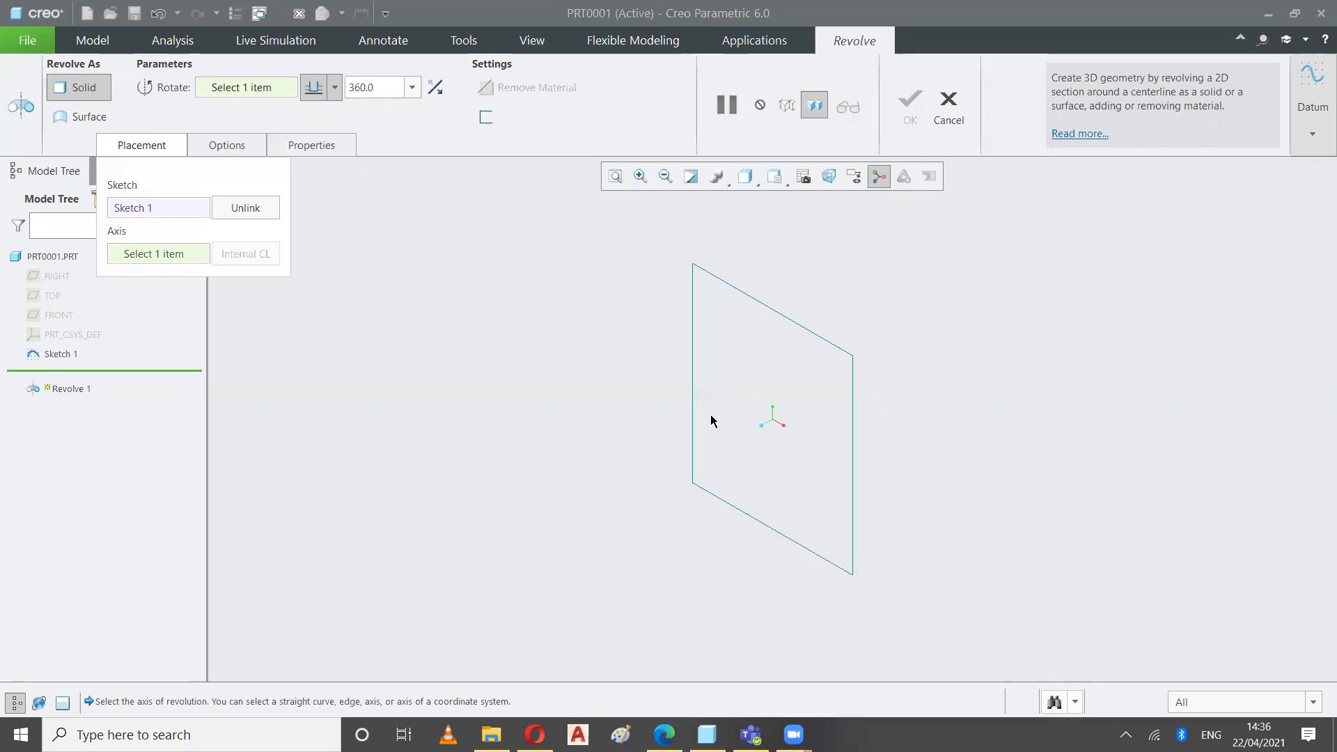
Use the rectangle's left vertical edge as the axis of revolution and set the revolve angle to 97 degrees.
left_click(693, 357)
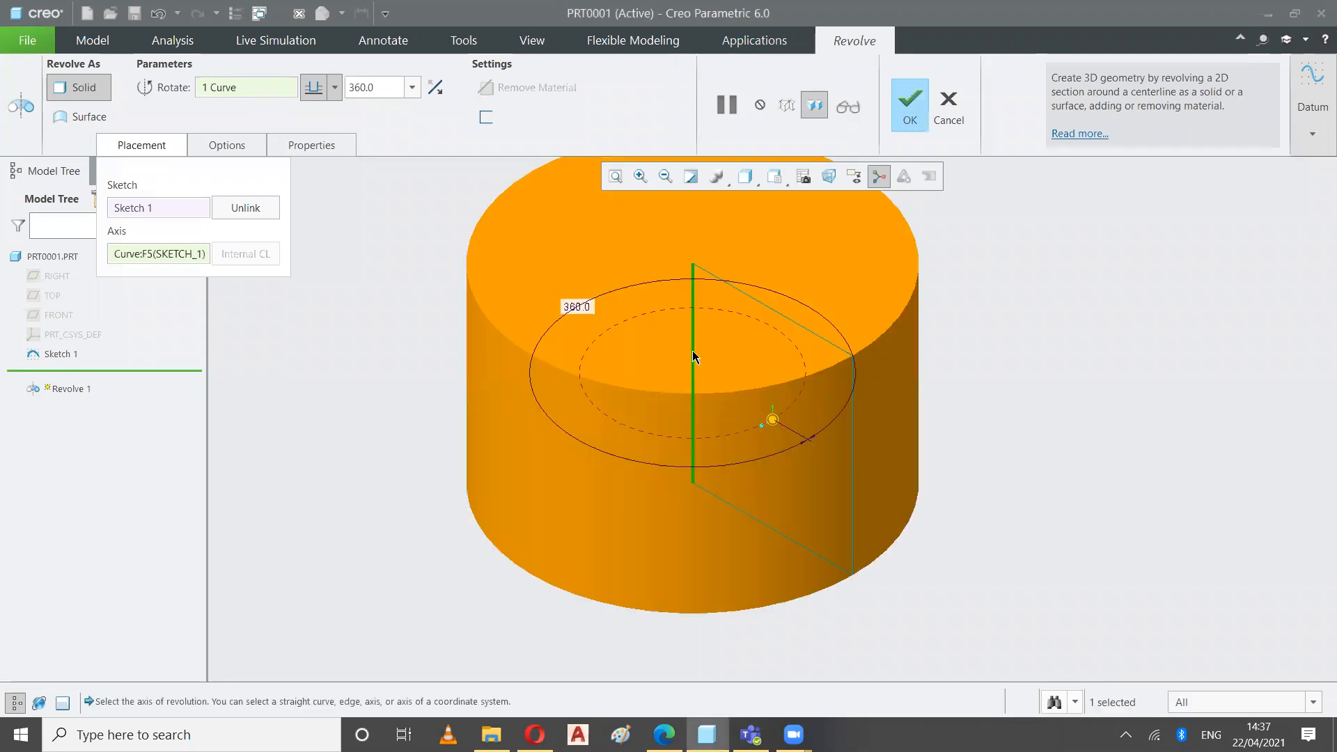
left_click_drag(773, 420, 857, 263)
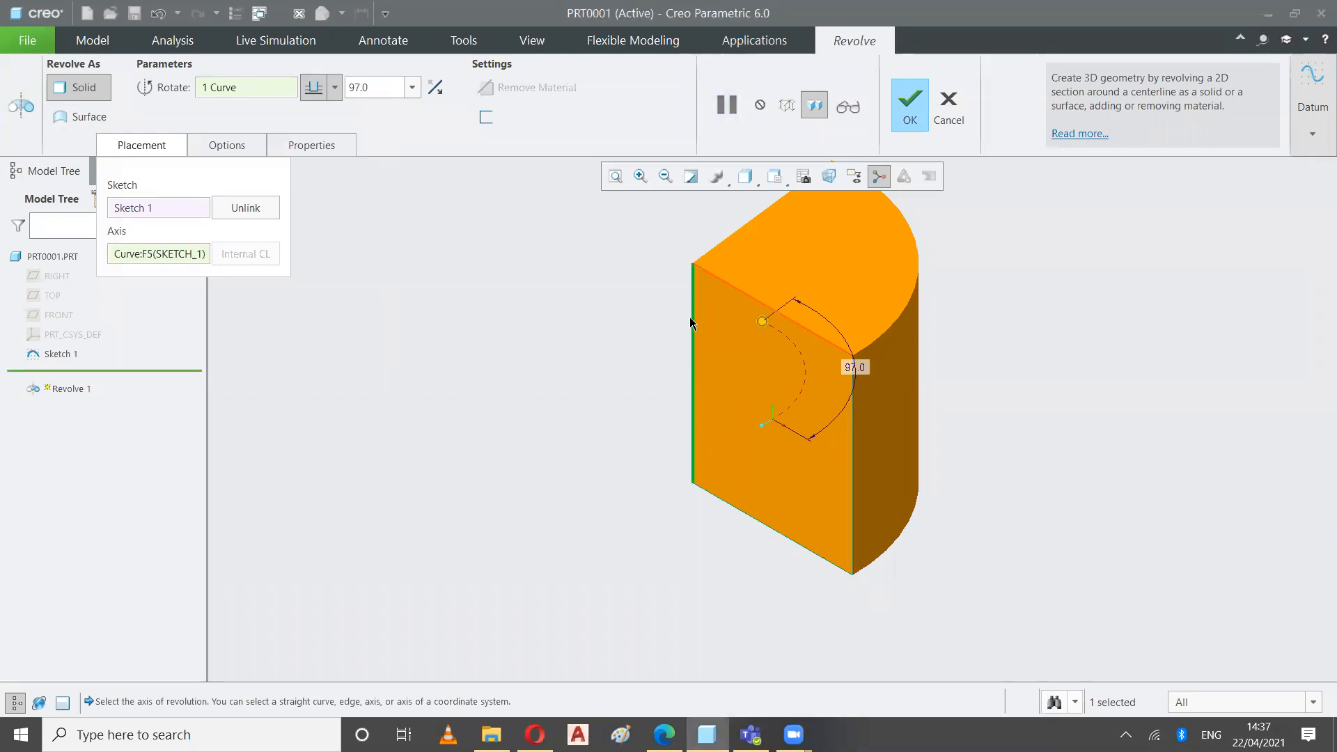
left_click(617, 176)
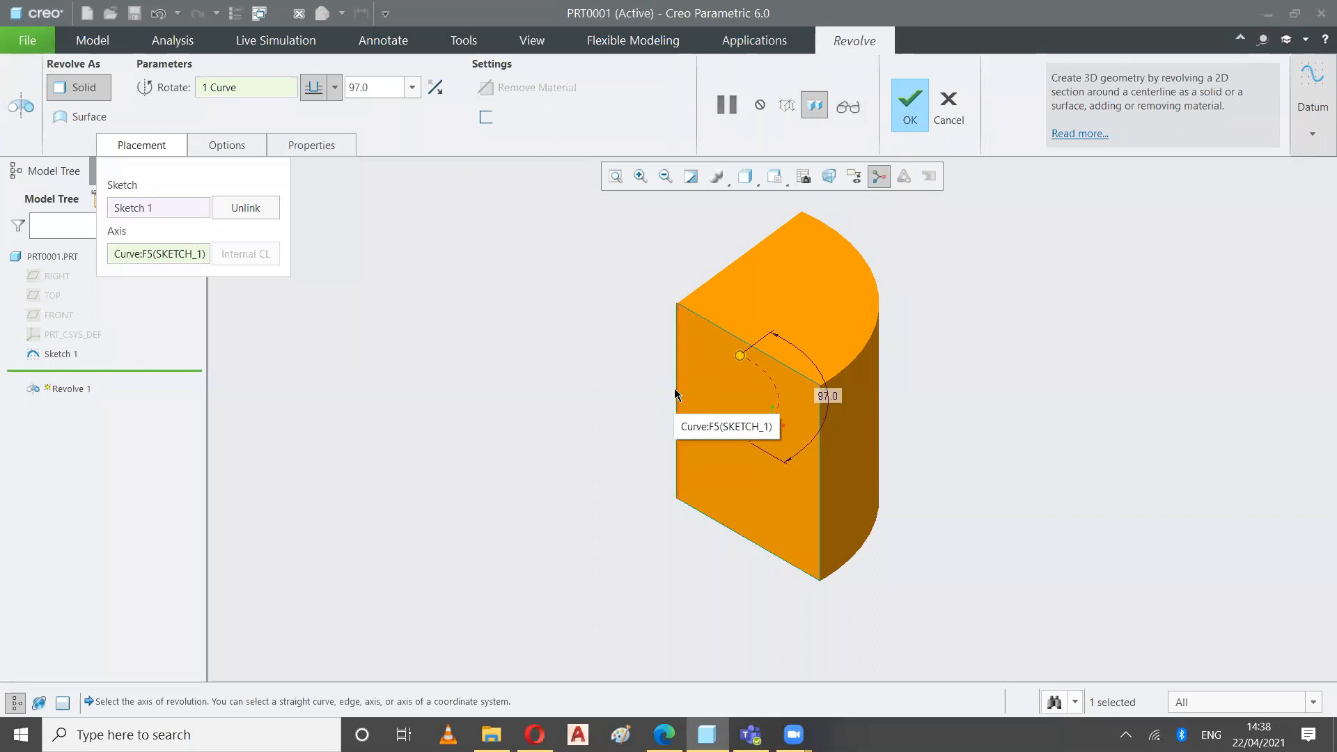
Replace the revolve axis with the rectangle's top edge, vary the angle to 222 degrees and set it to 80 degrees.
left_click(177, 261)
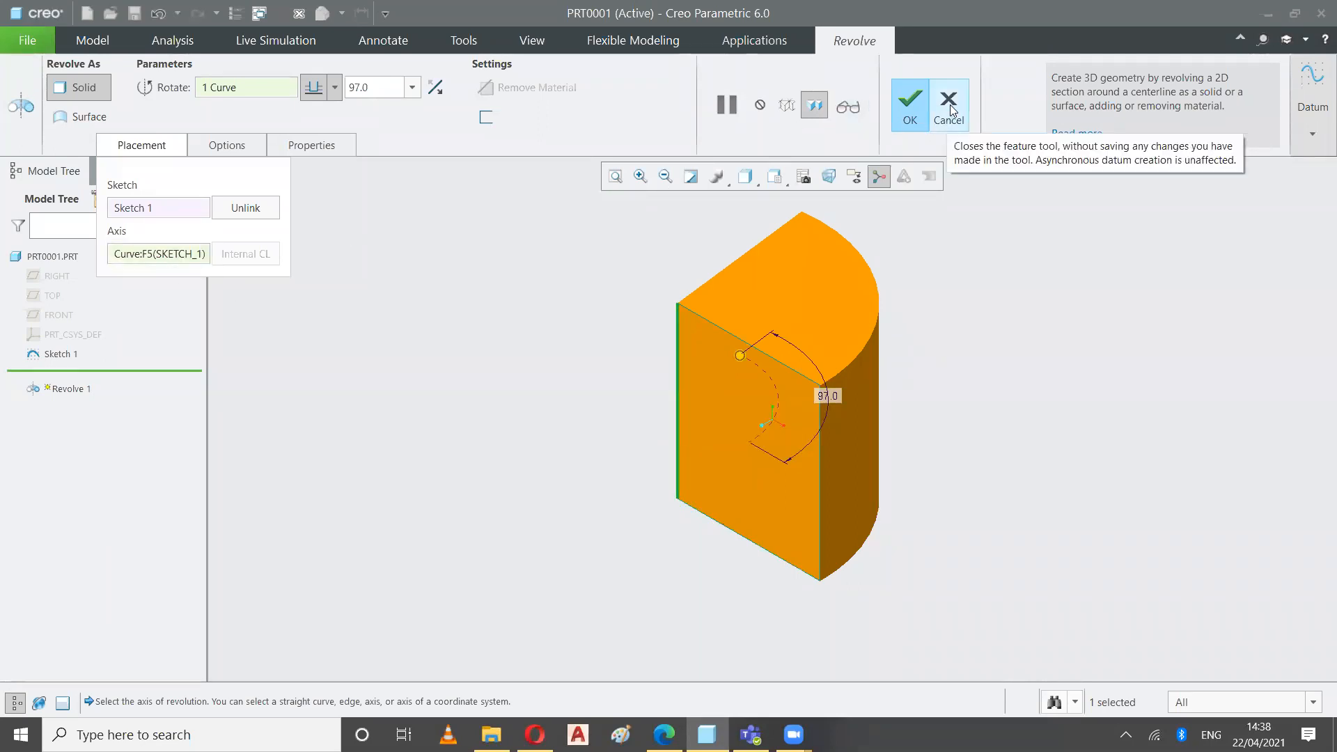
right_click(132, 256)
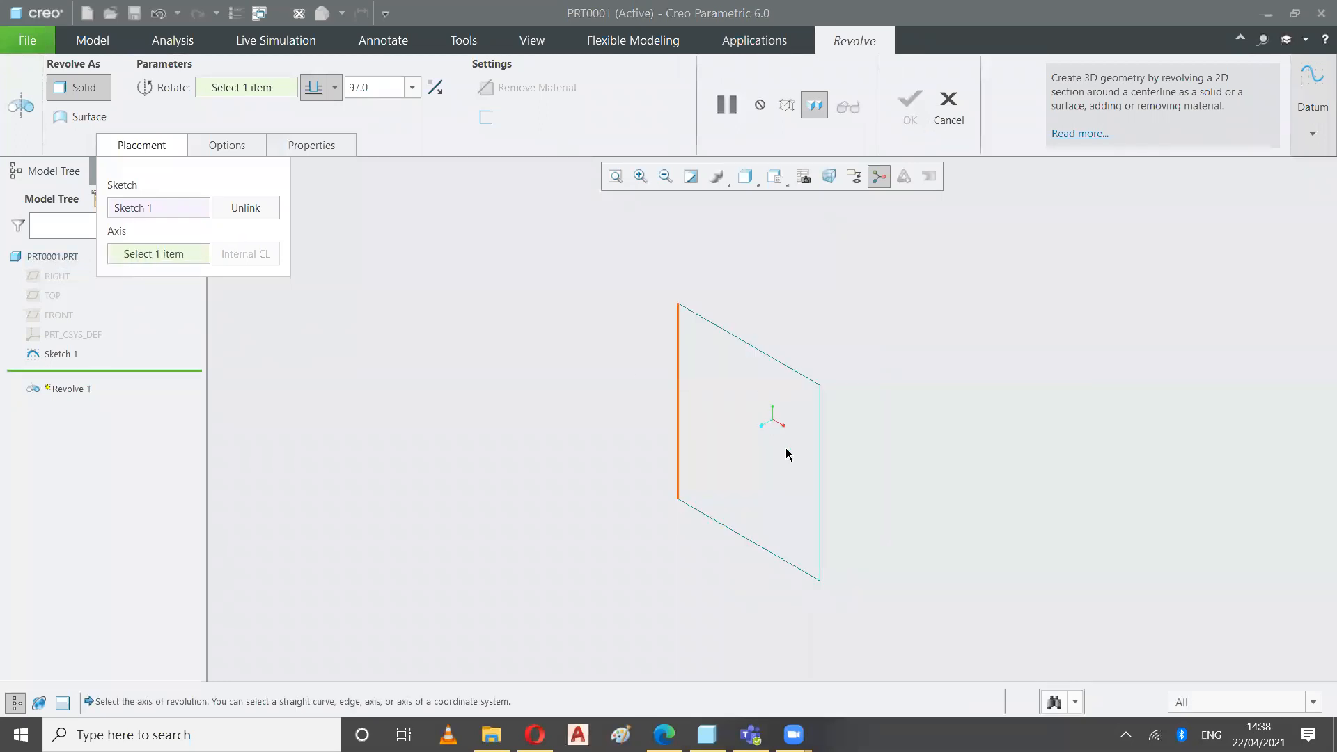
left_click(778, 361)
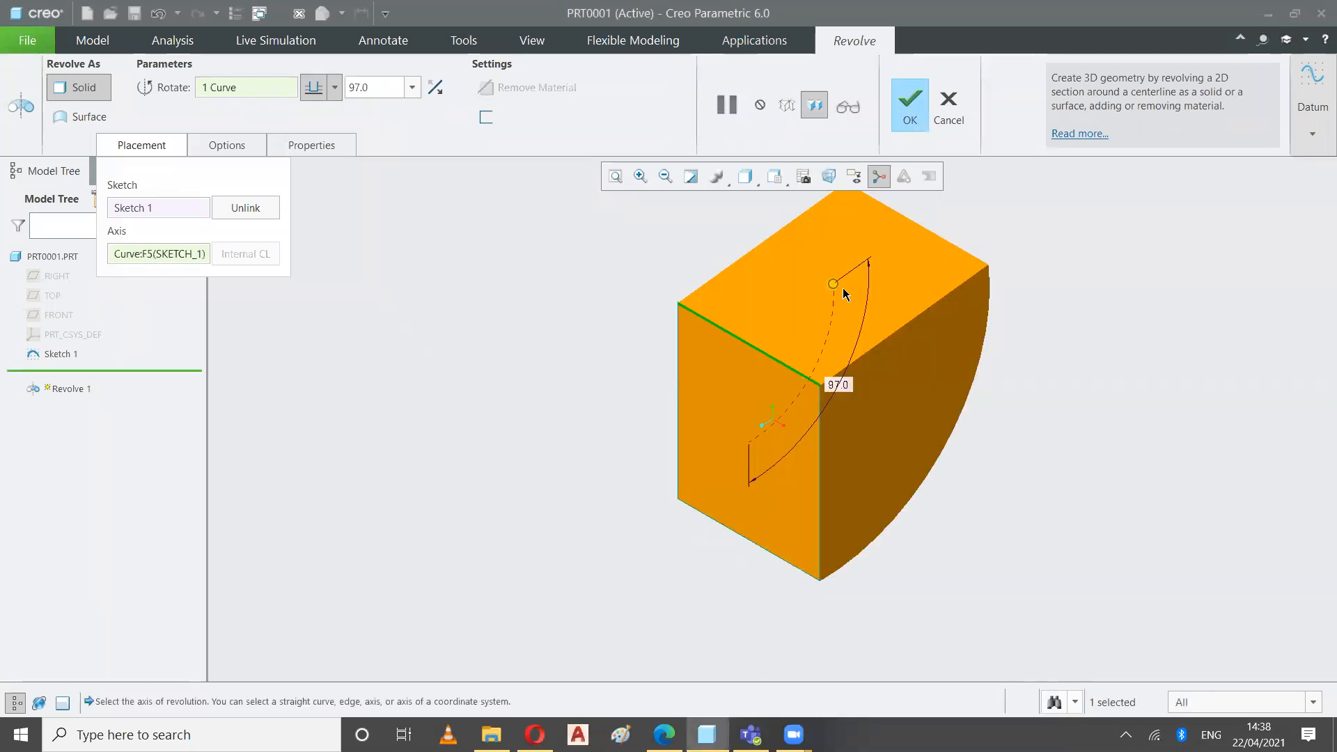
left_click_drag(834, 285, 693, 304)
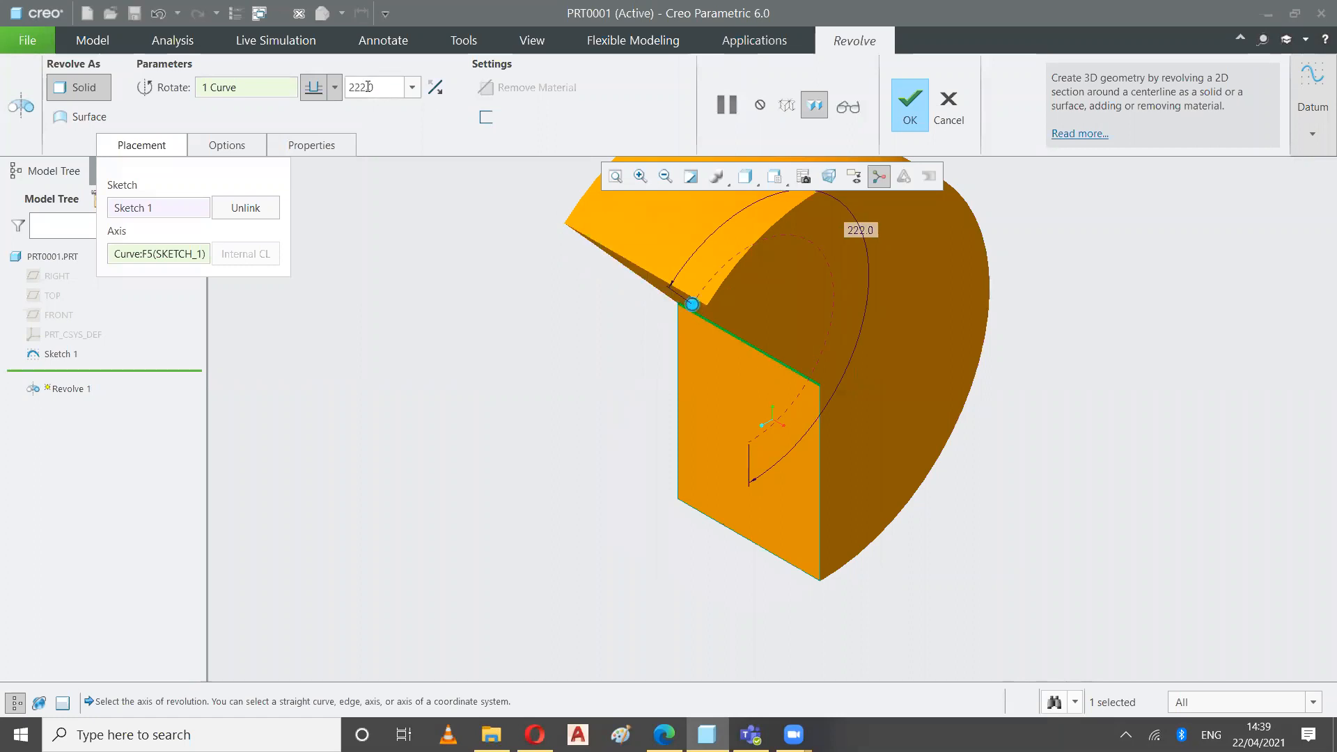
left_click_drag(700, 305, 805, 286)
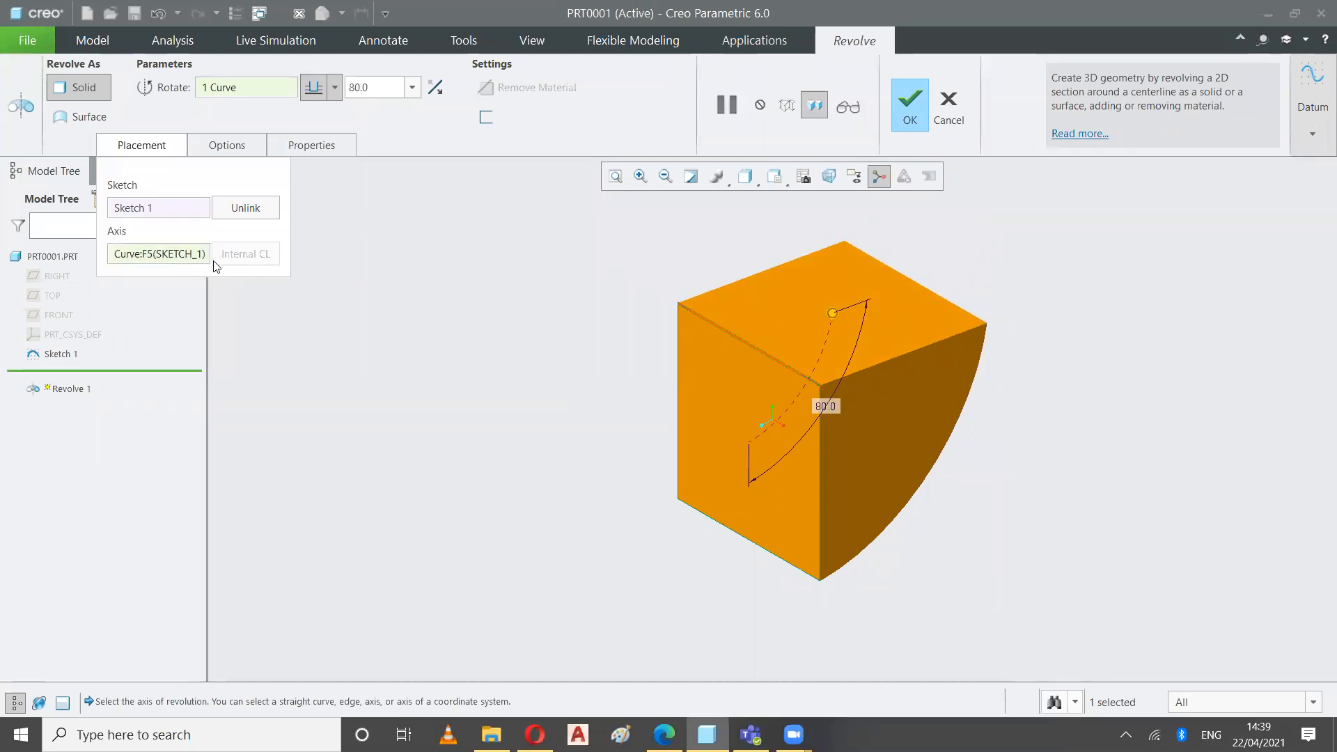
Replace the revolve axis with the rectangle's bottom edge and set the angle to 276 degrees.
left_click(141, 256)
right_click(141, 256)
left_click(101, 262)
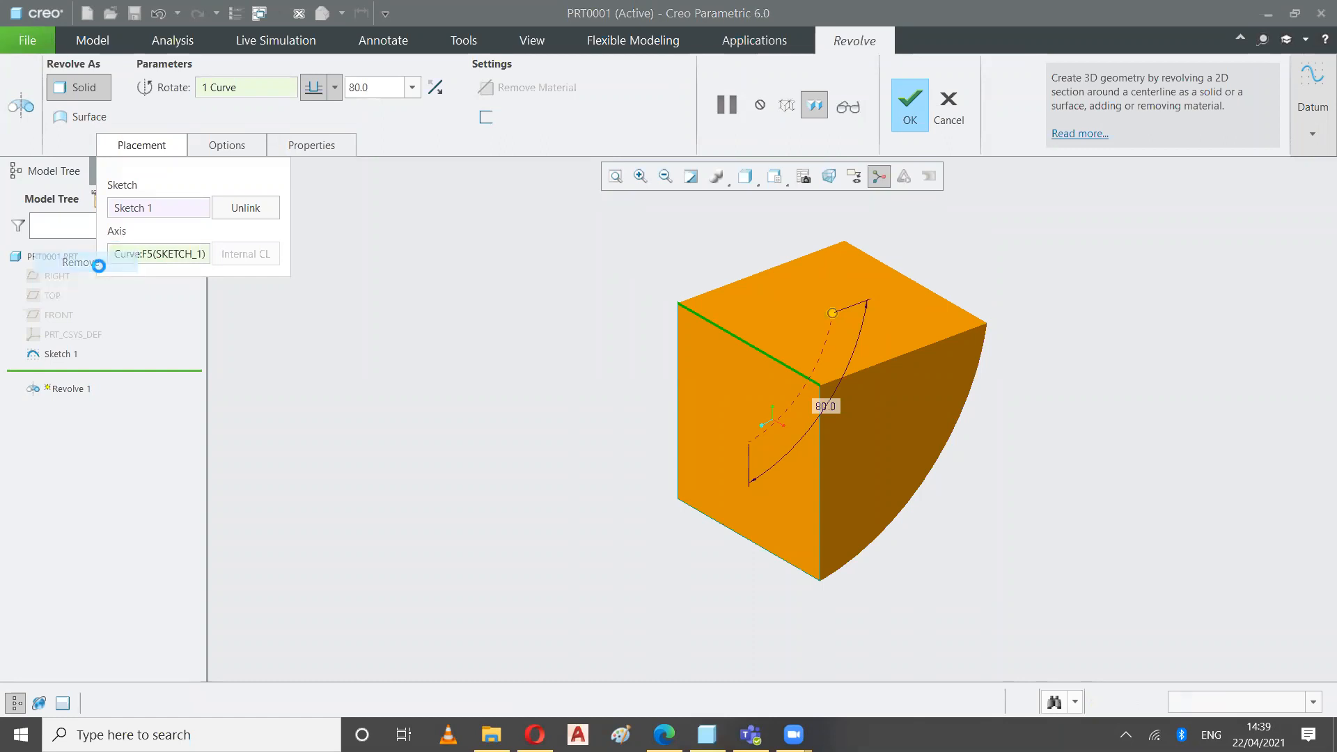
left_click(767, 549)
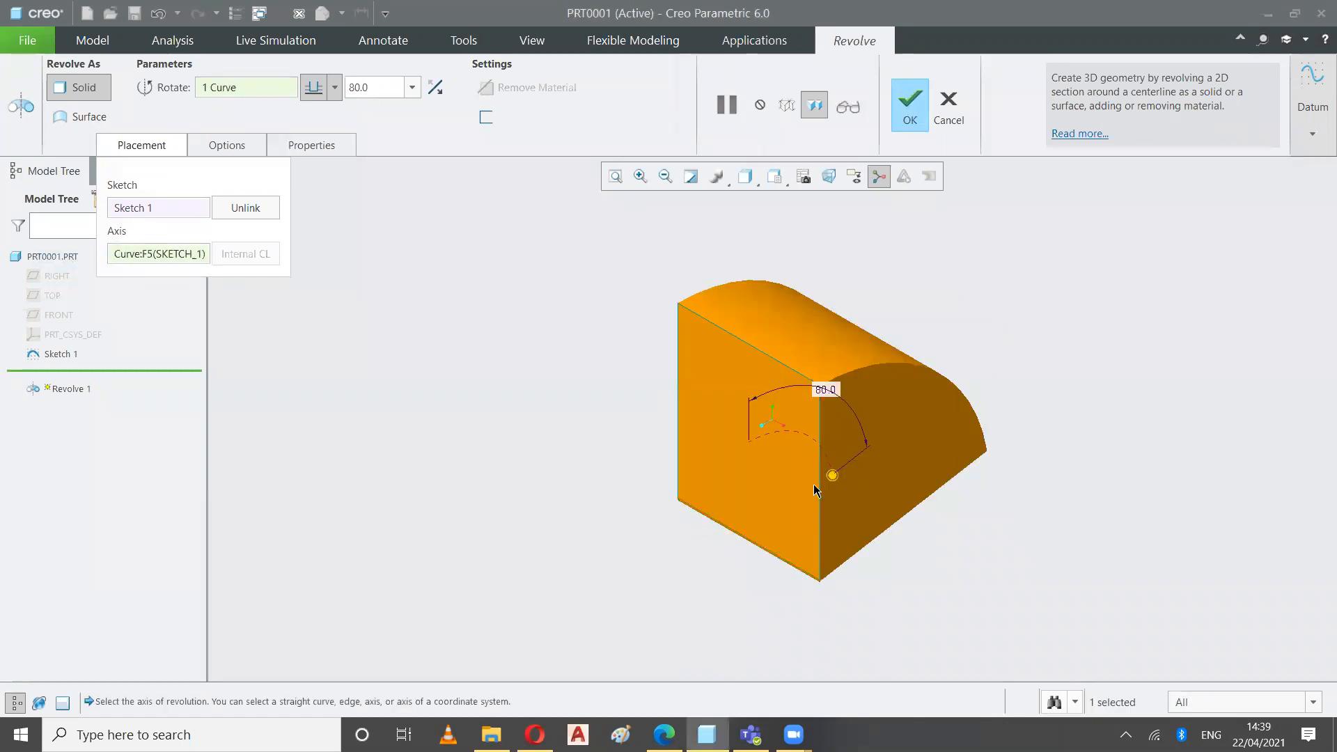
left_click_drag(833, 475, 613, 606)
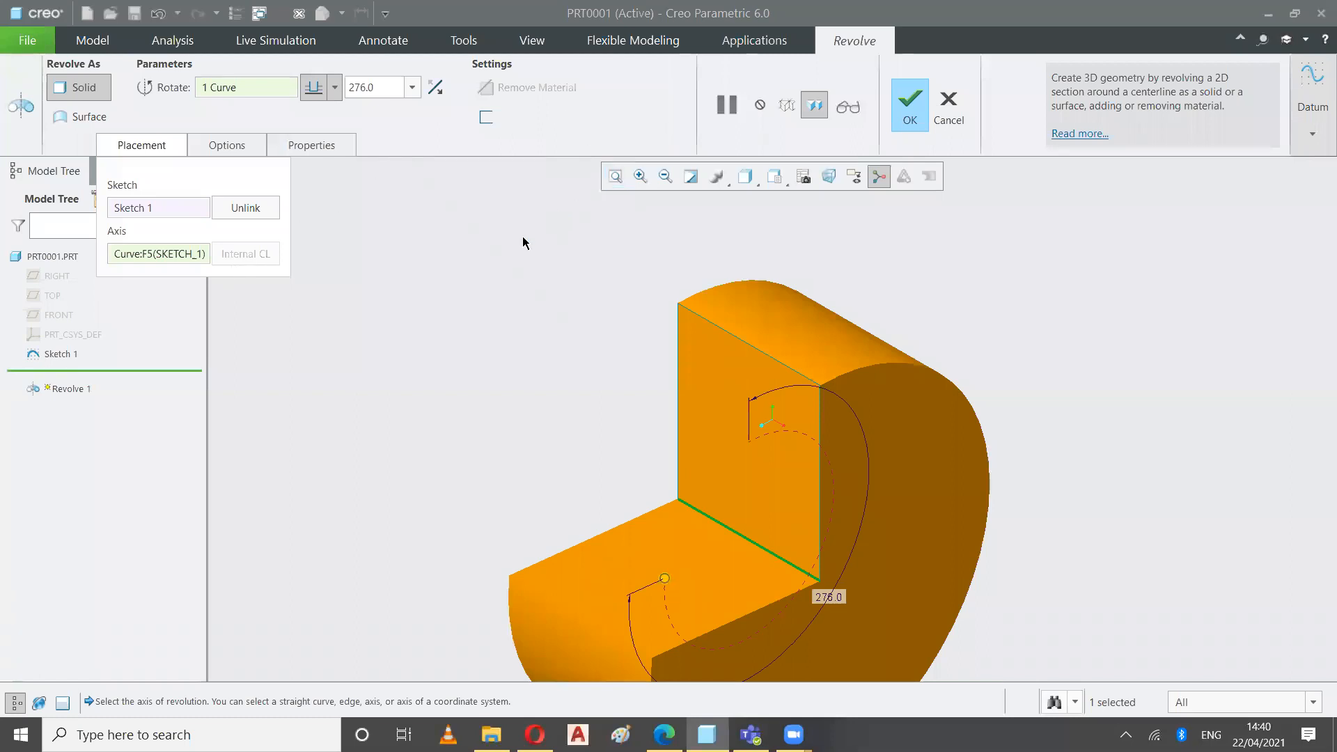
scroll(487, 227, "up", 3)
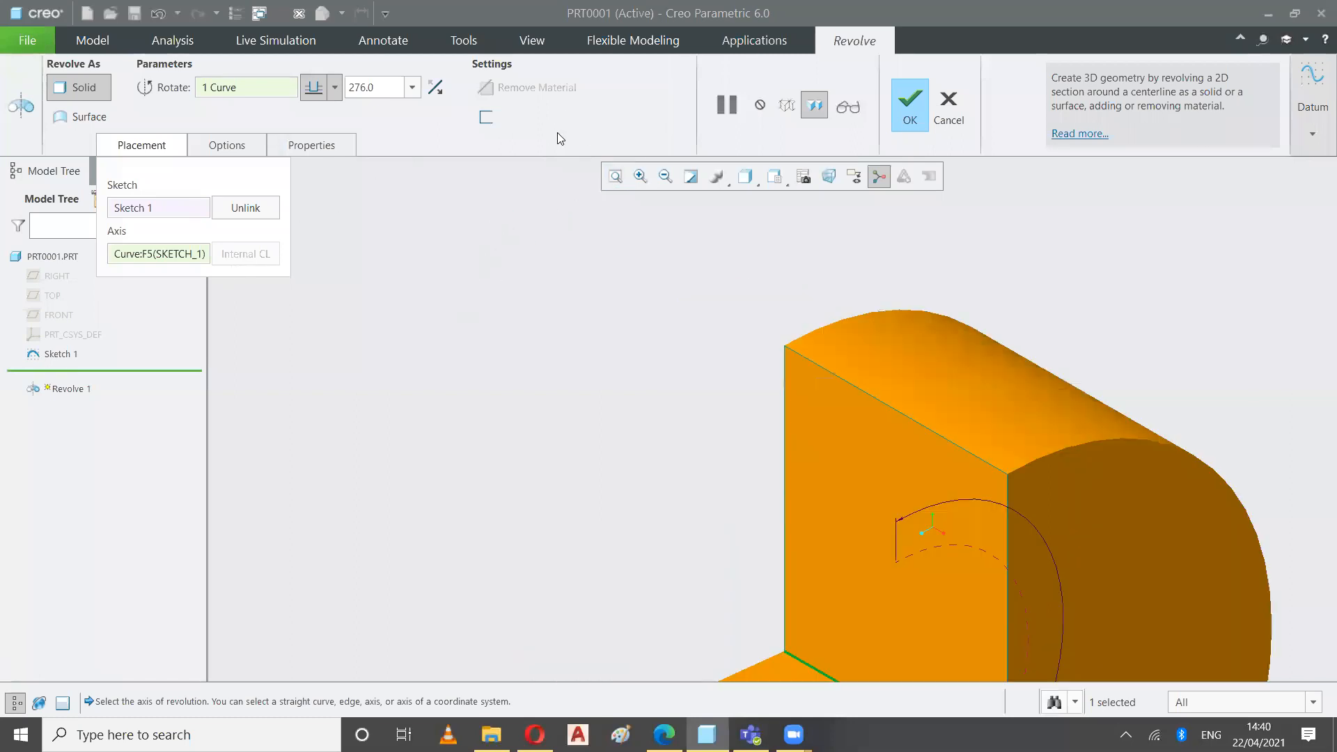
left_click(615, 177)
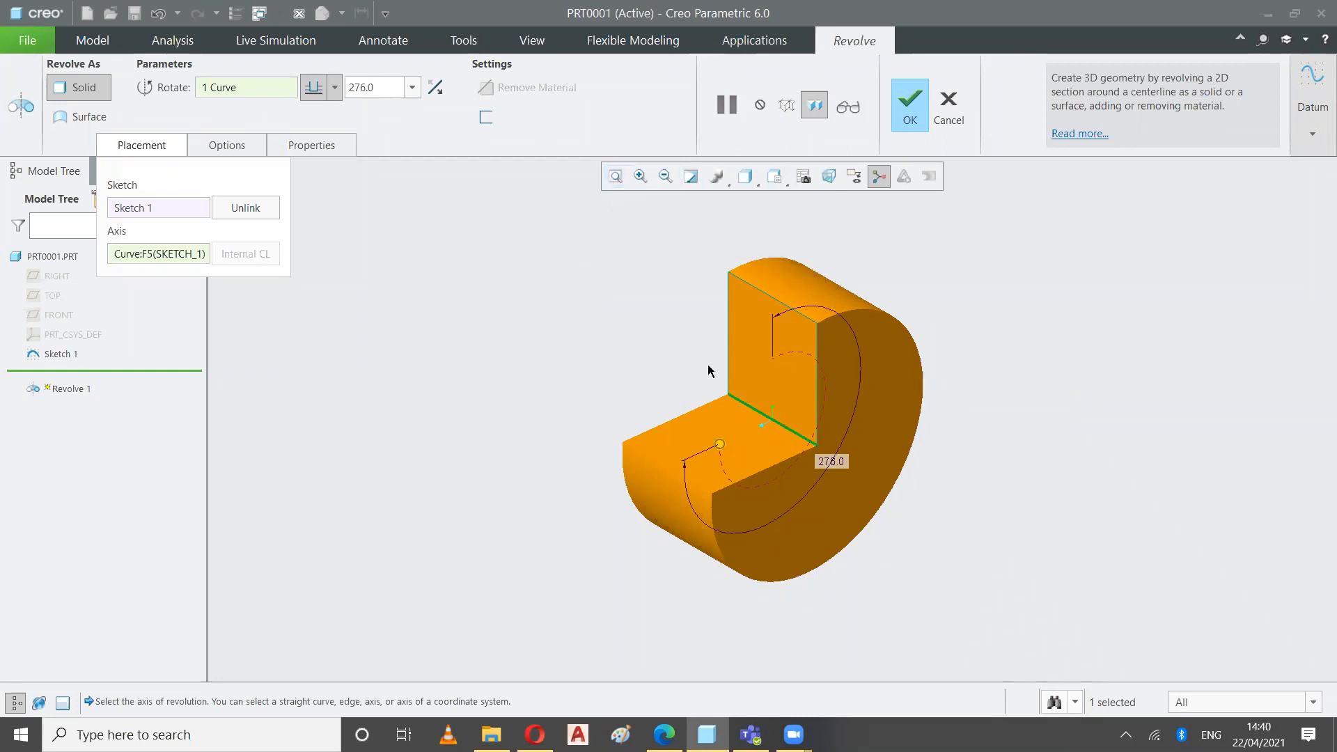
scroll(708, 365, "up", 2)
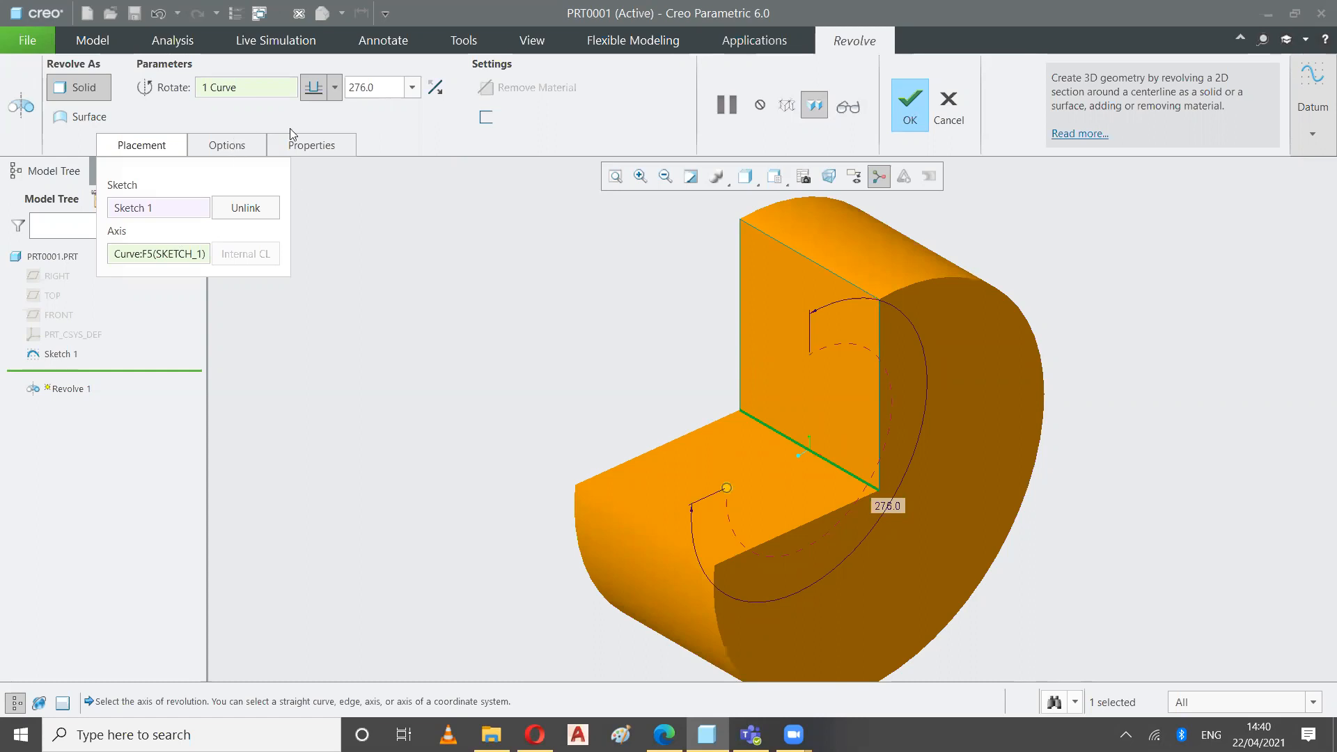
scroll(673, 332, "down", 2)
scroll(670, 320, "up", 2)
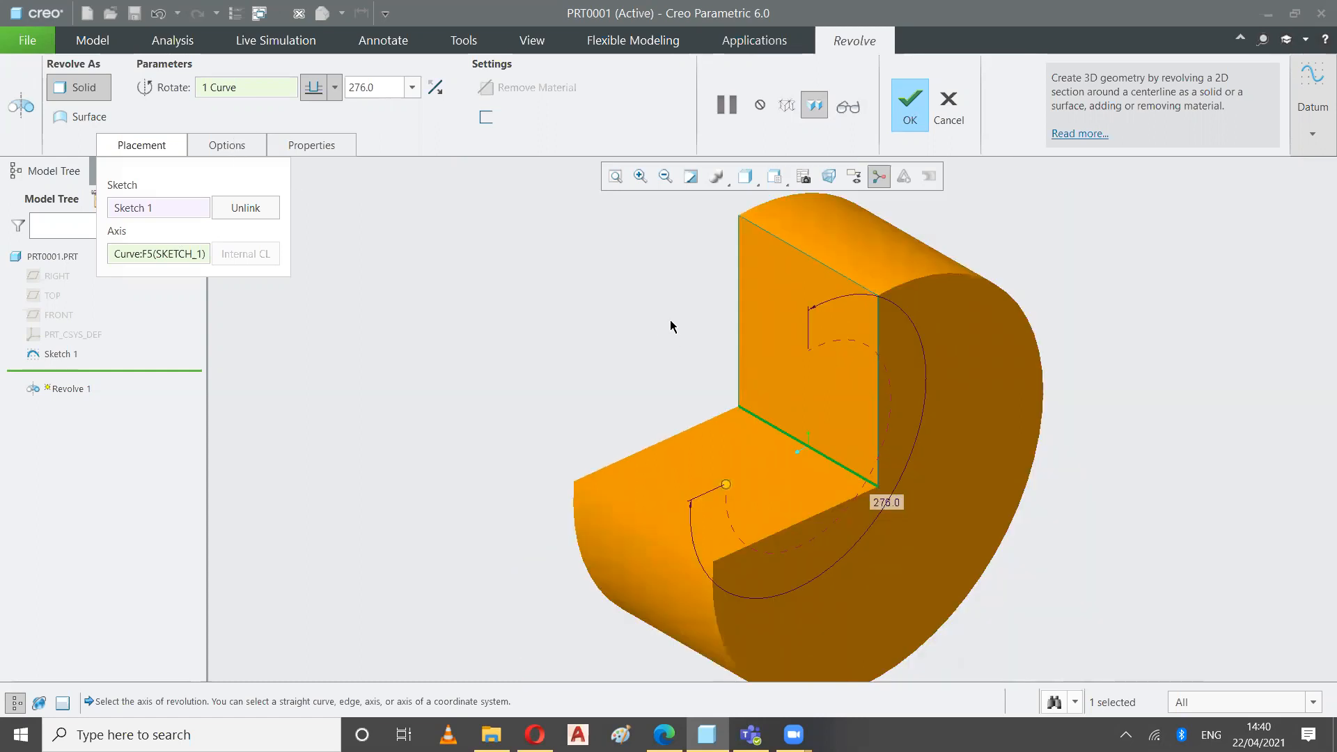
scroll(671, 319, "up", 1)
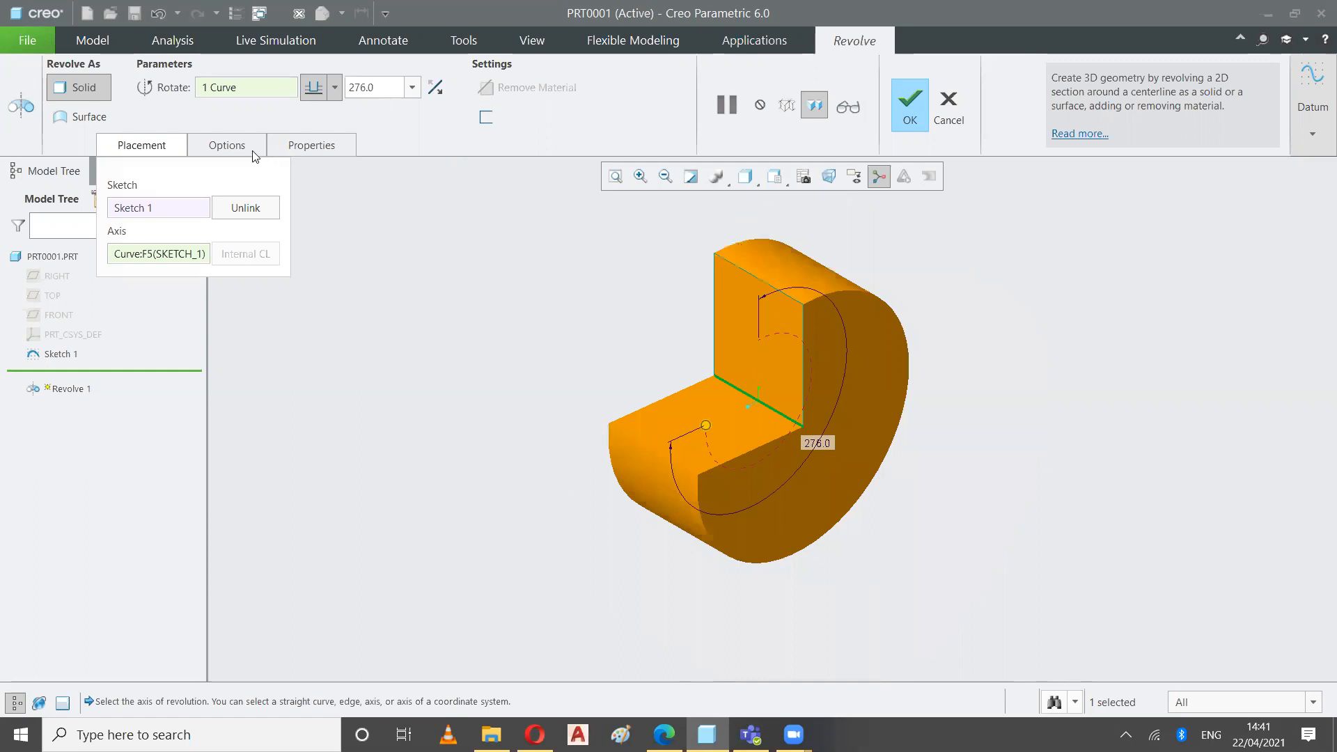
Make Side 2 of the revolve Variable, with angles of 63 degrees for Side 2 and 296 degrees for Side 1.
left_click(225, 144)
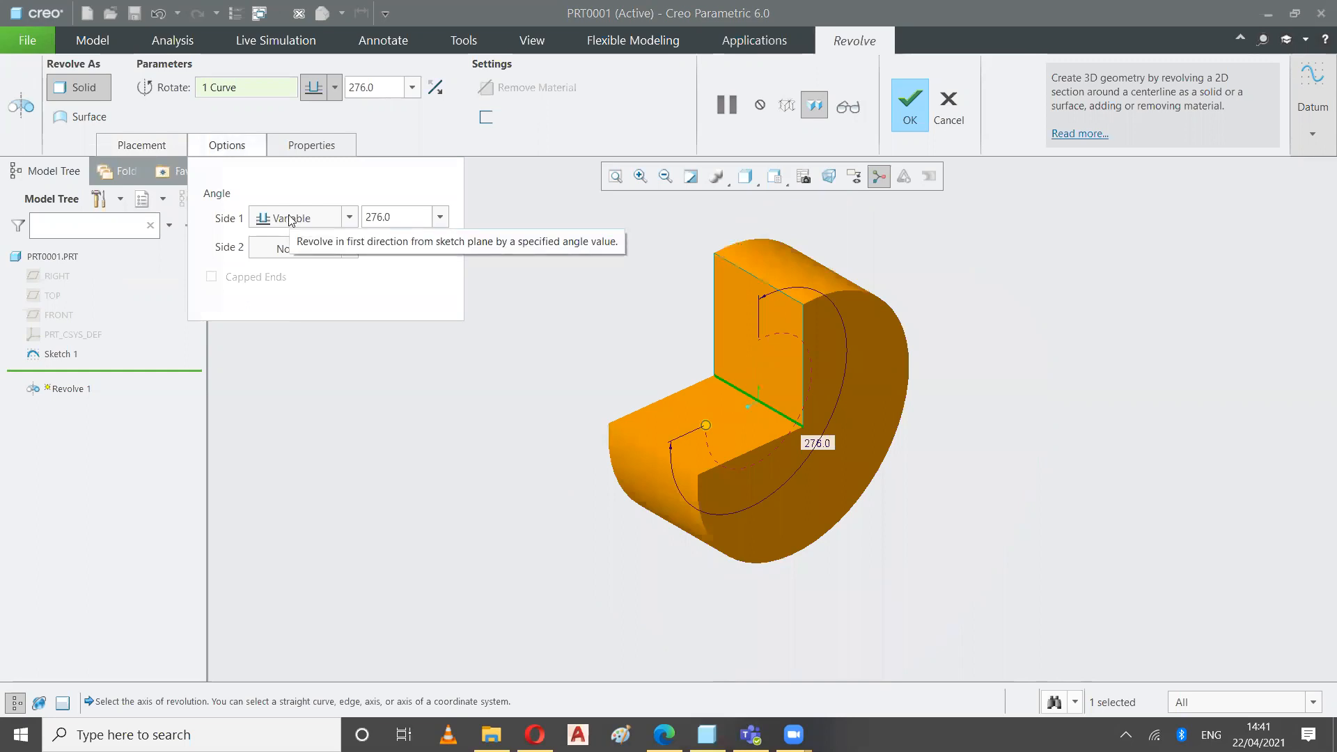
left_click(330, 222)
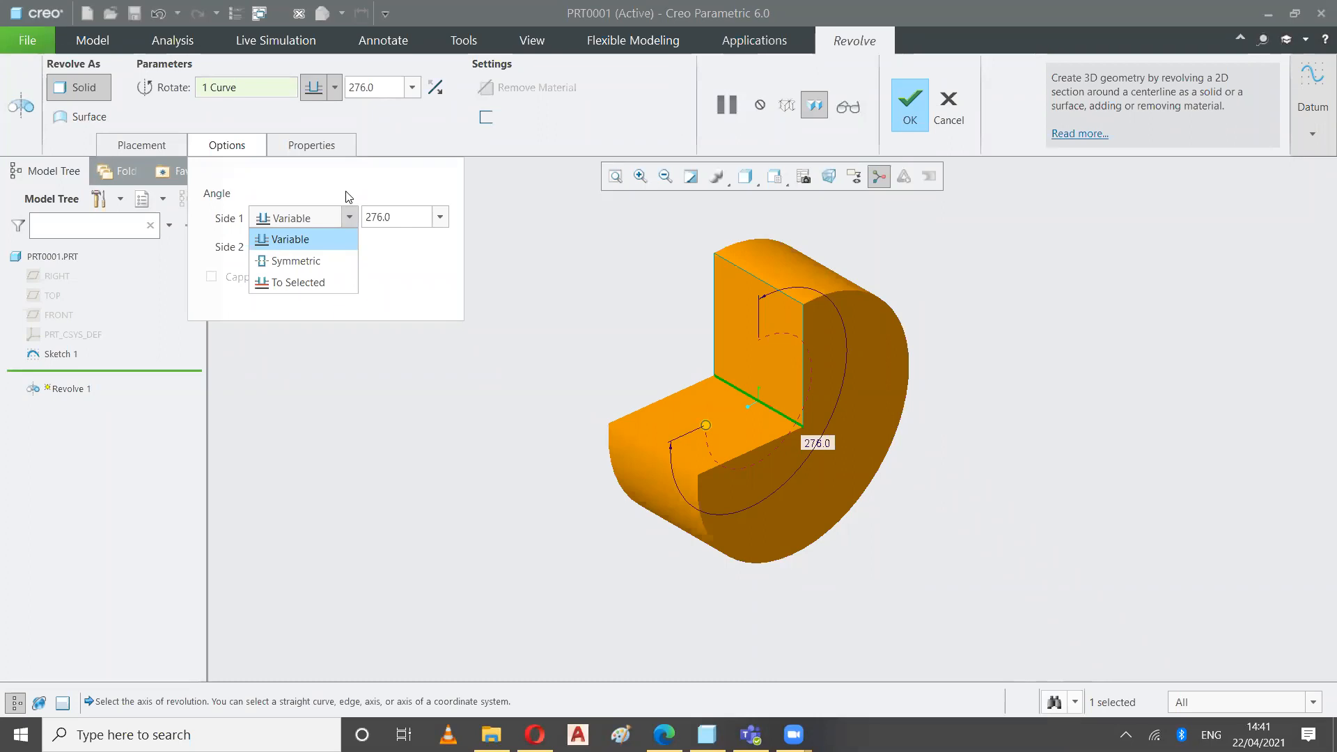
left_click(343, 209)
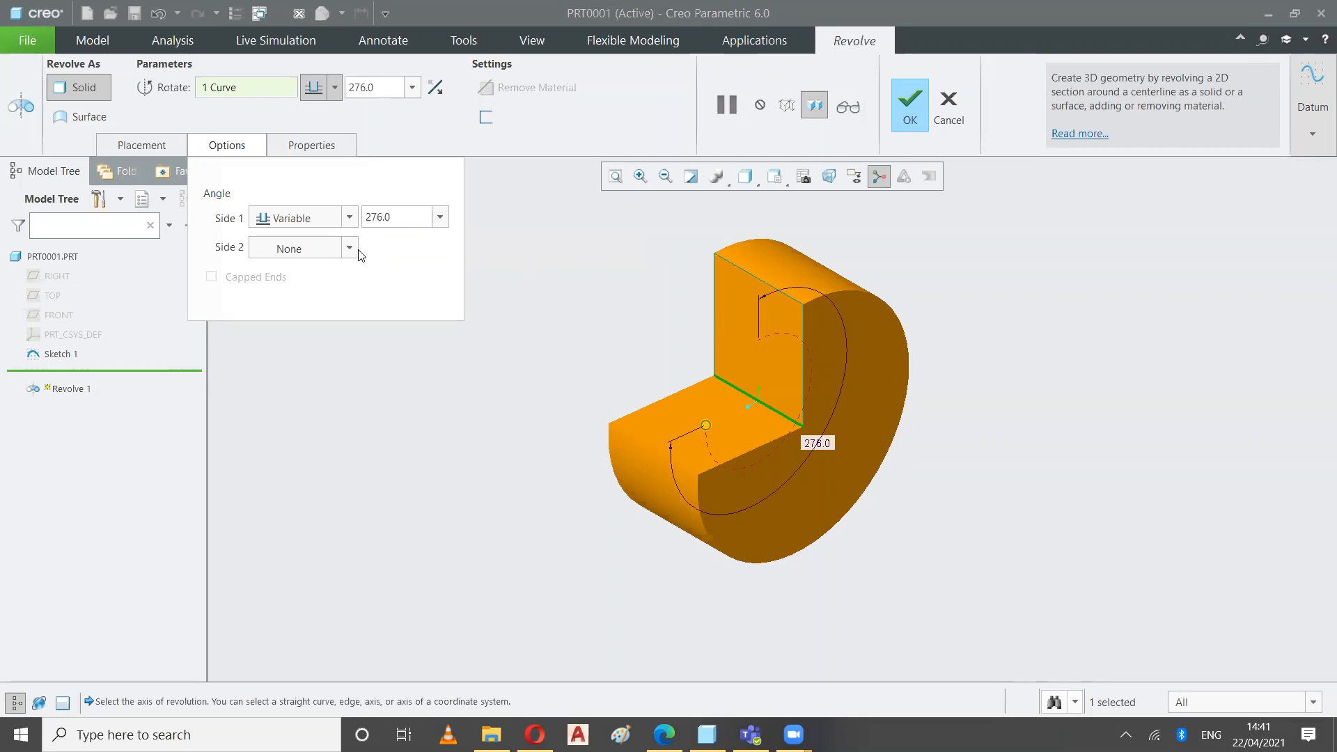
left_click(350, 248)
left_click(311, 269)
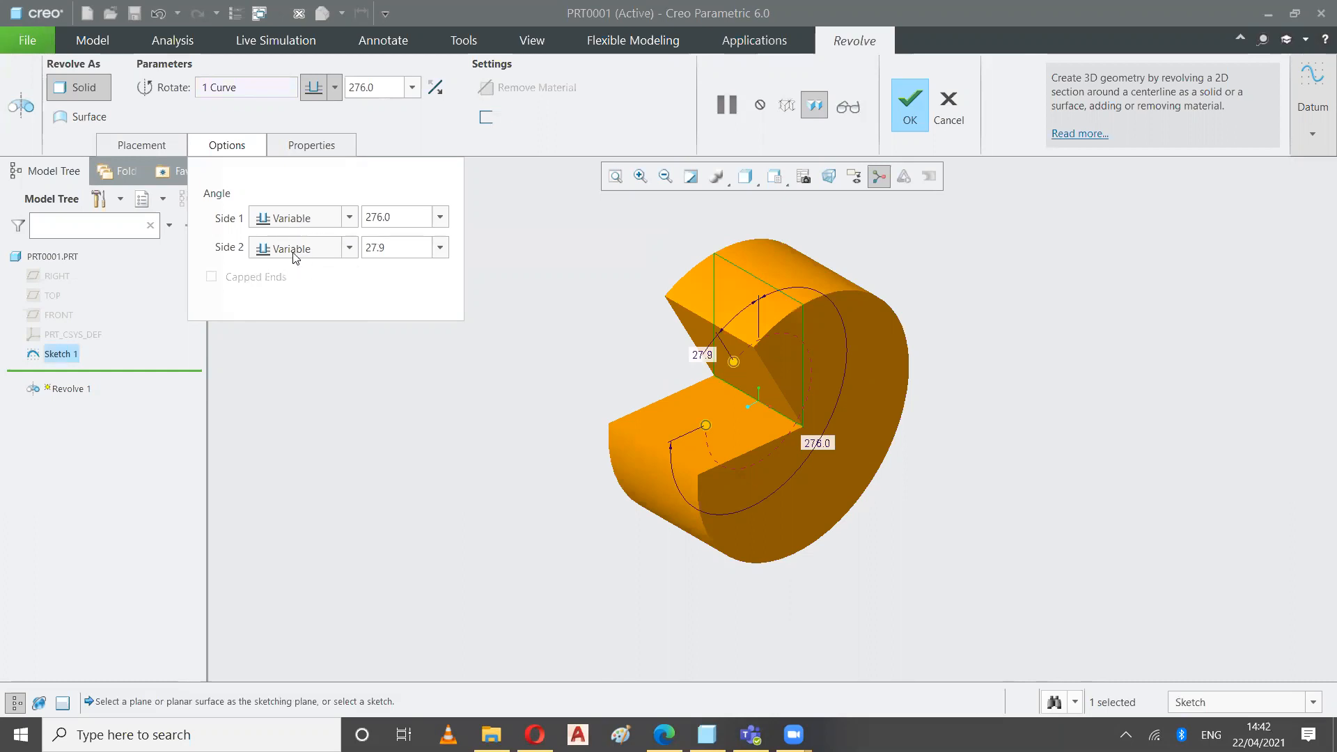
left_click_drag(734, 362, 805, 347)
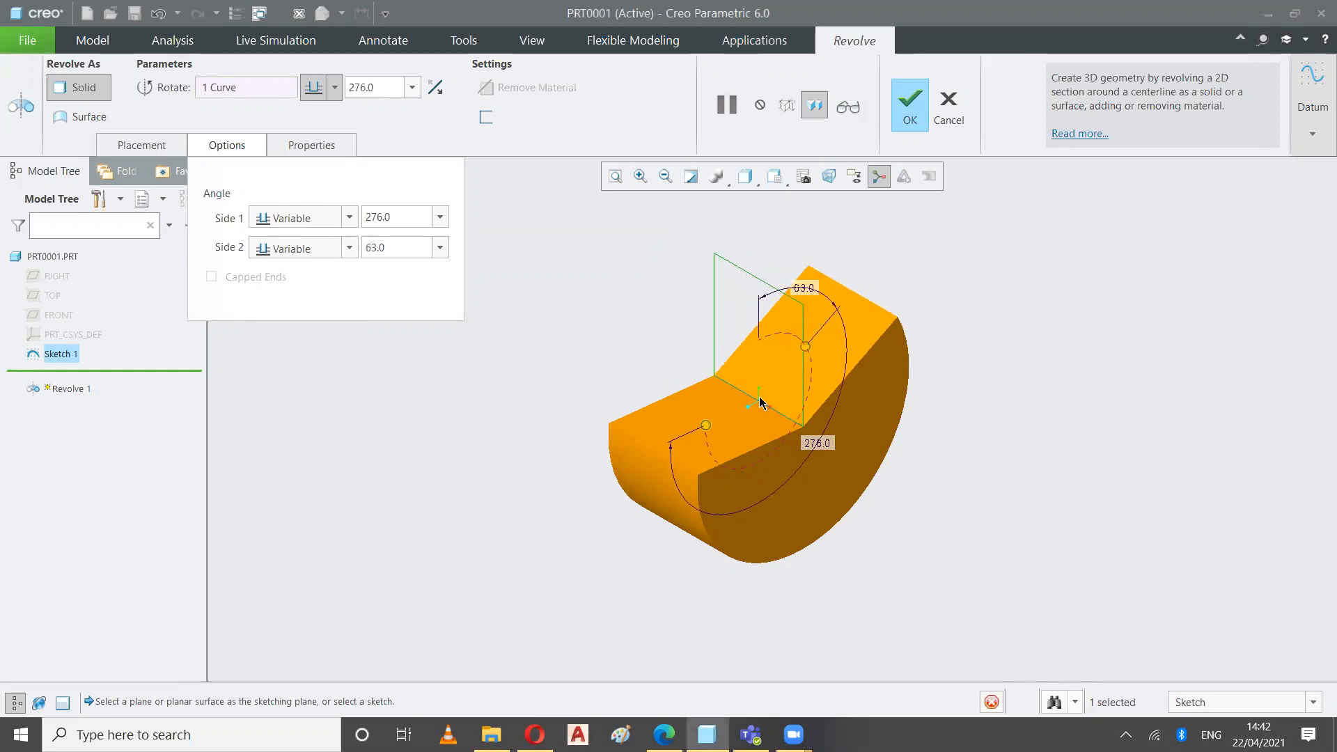
left_click_drag(706, 426, 664, 400)
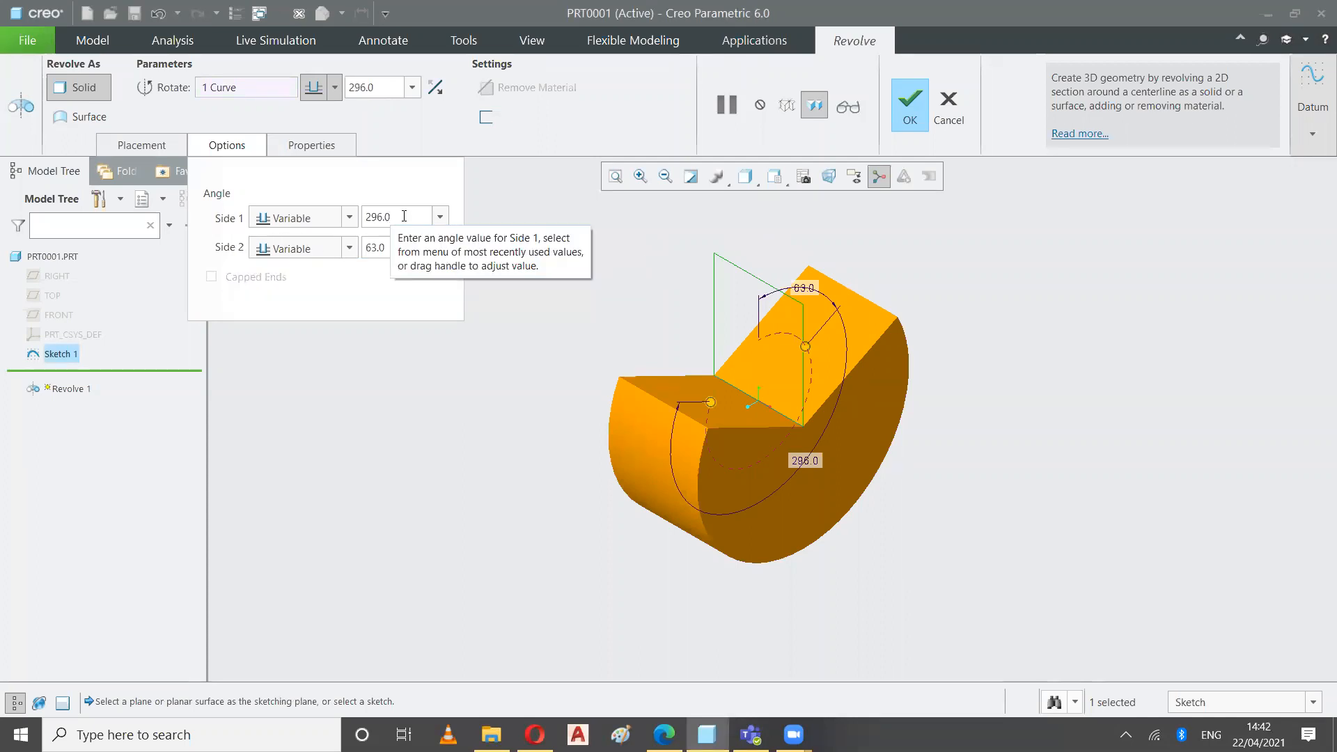
Switch the Side 1 angle option of the revolve to Symmetric and reduce the angle to 27 degrees.
left_click(349, 219)
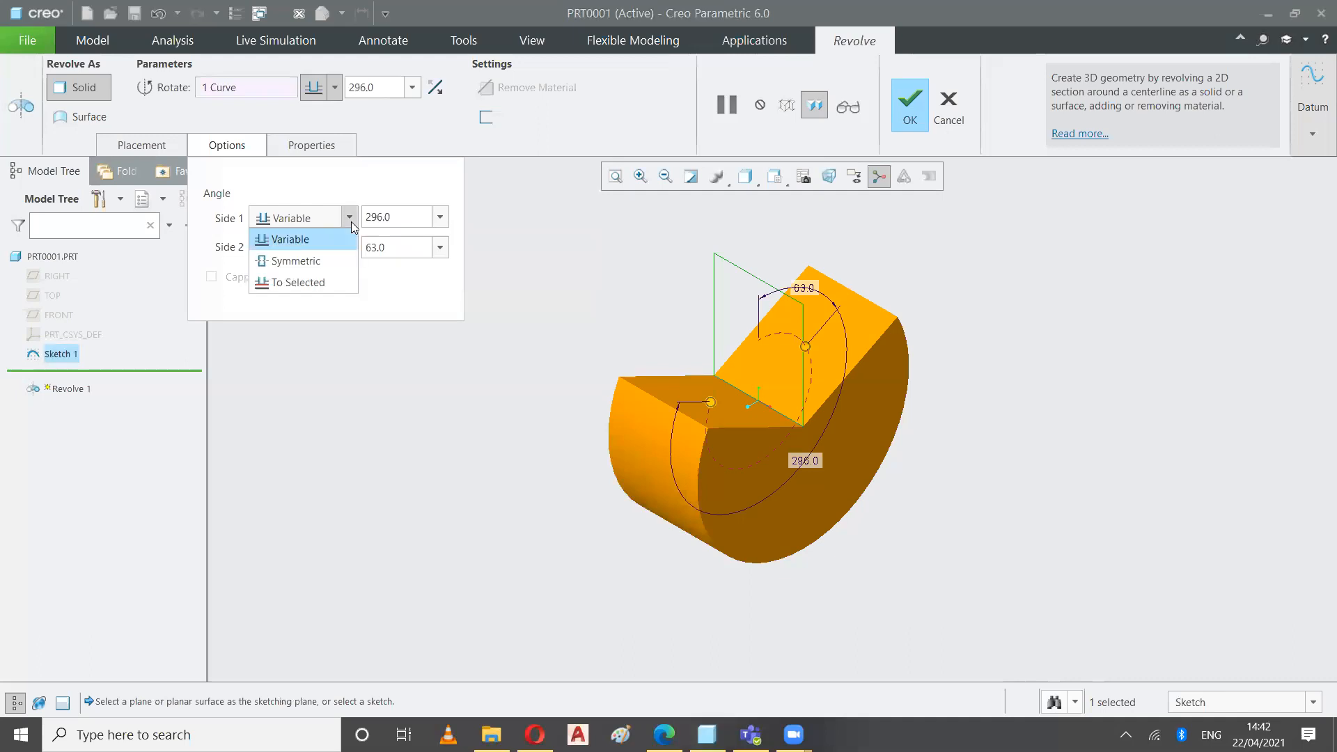
left_click(325, 262)
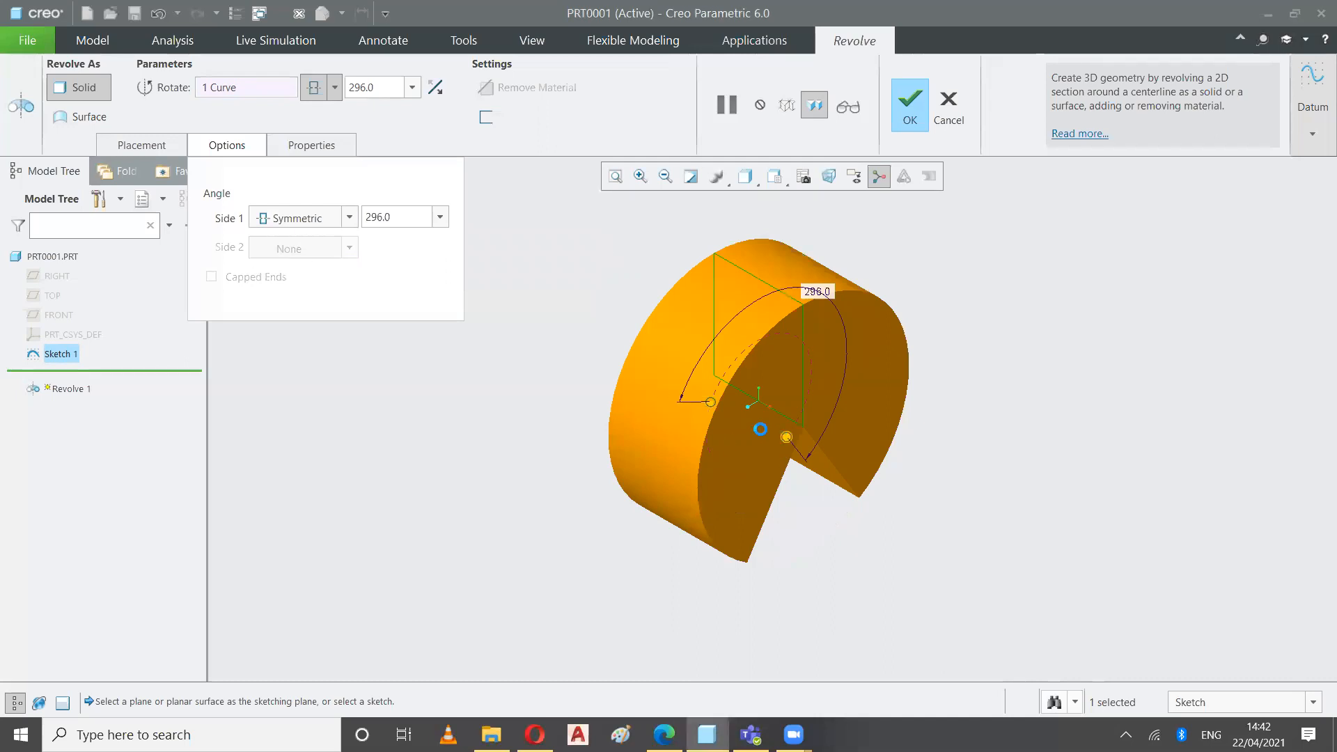
left_click(784, 440)
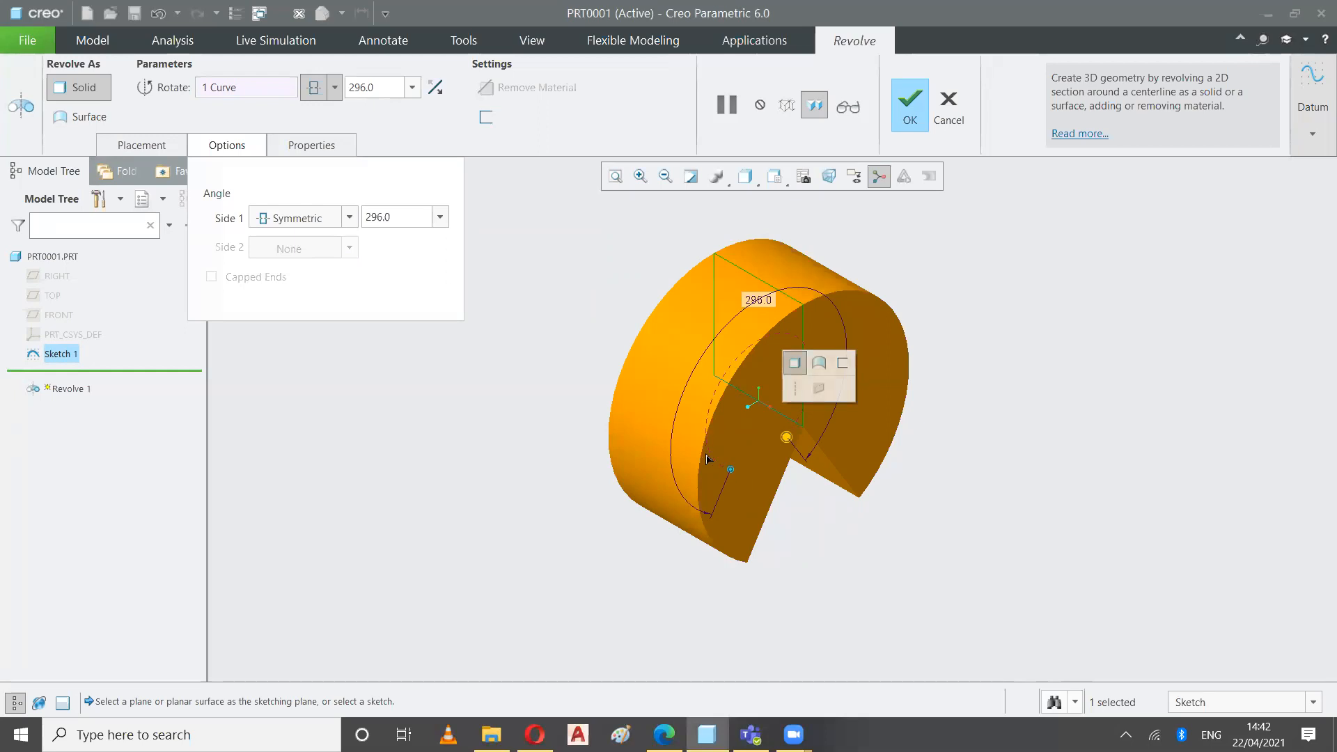
left_click_drag(730, 469, 662, 468)
left_click_drag(974, 425, 784, 293)
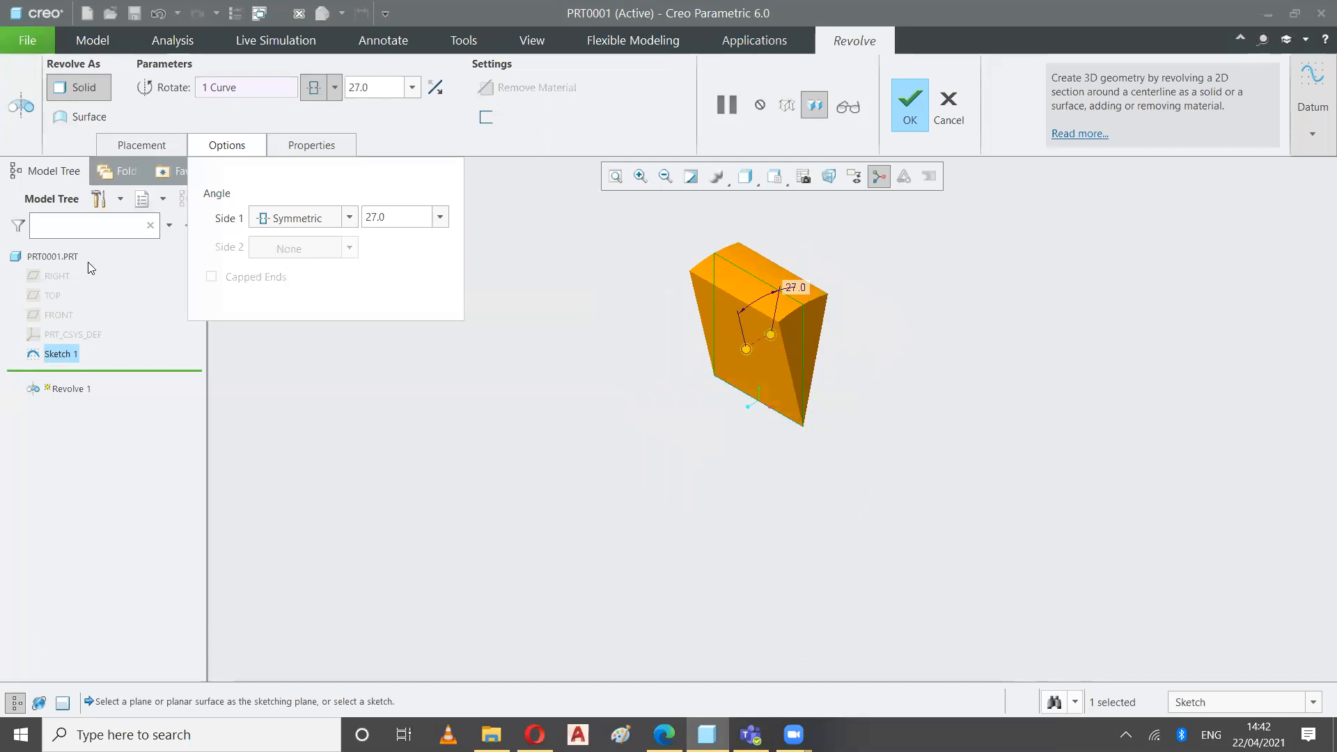
Replace the symmetric revolve's axis with the rectangle's top edge and set the angle to 152 degrees.
left_click(141, 144)
right_click(155, 255)
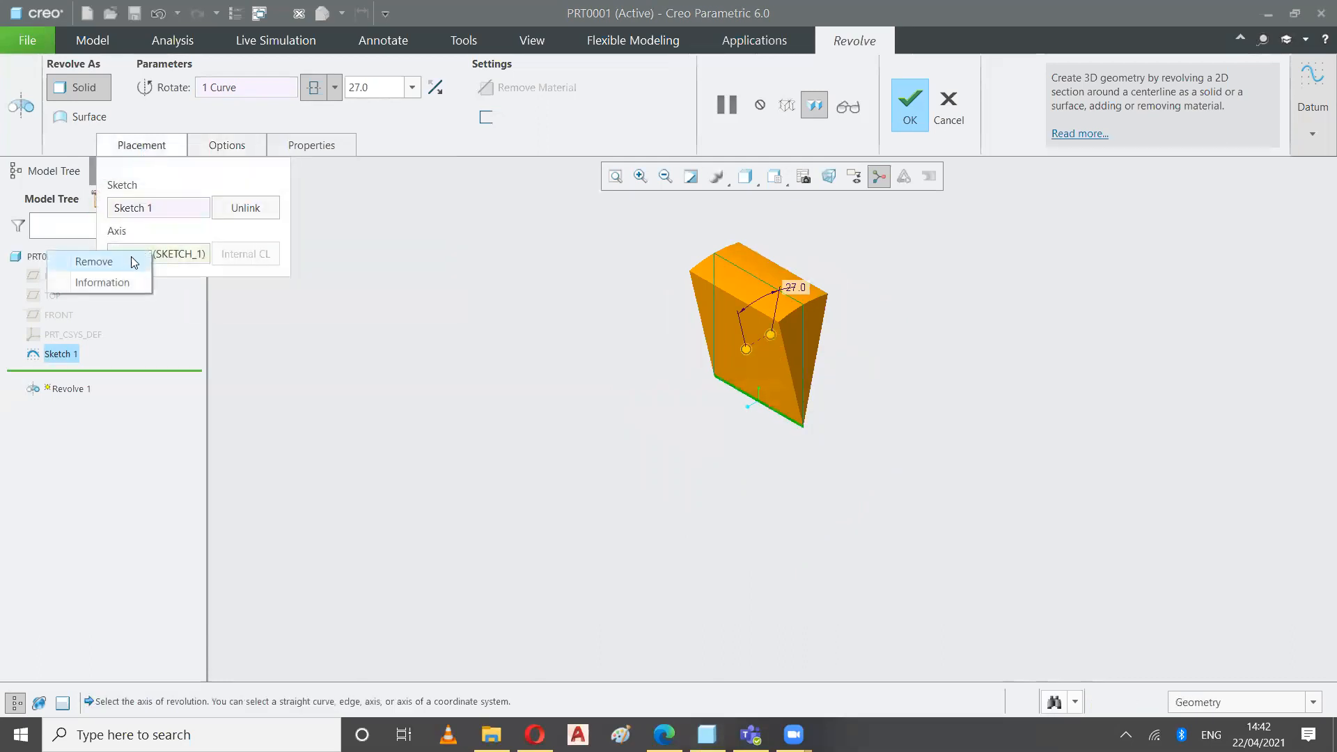
left_click(91, 260)
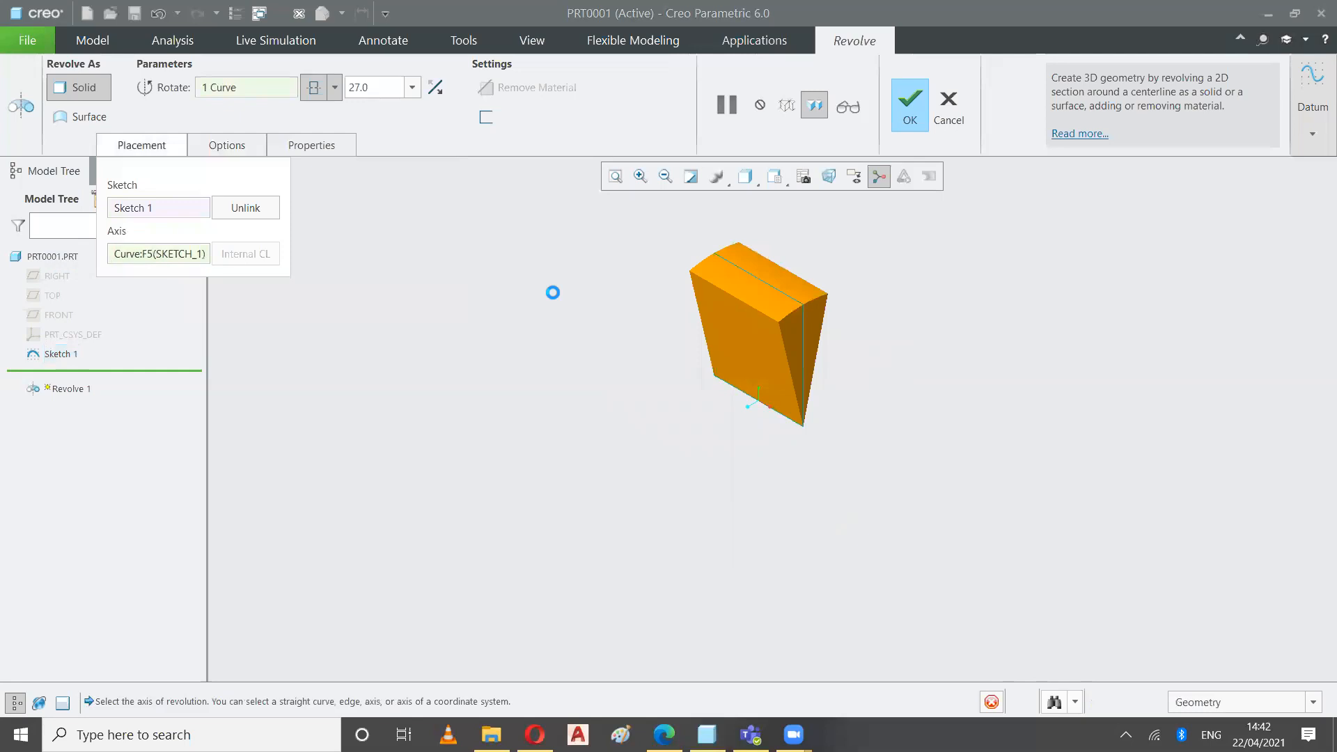
left_click(746, 272)
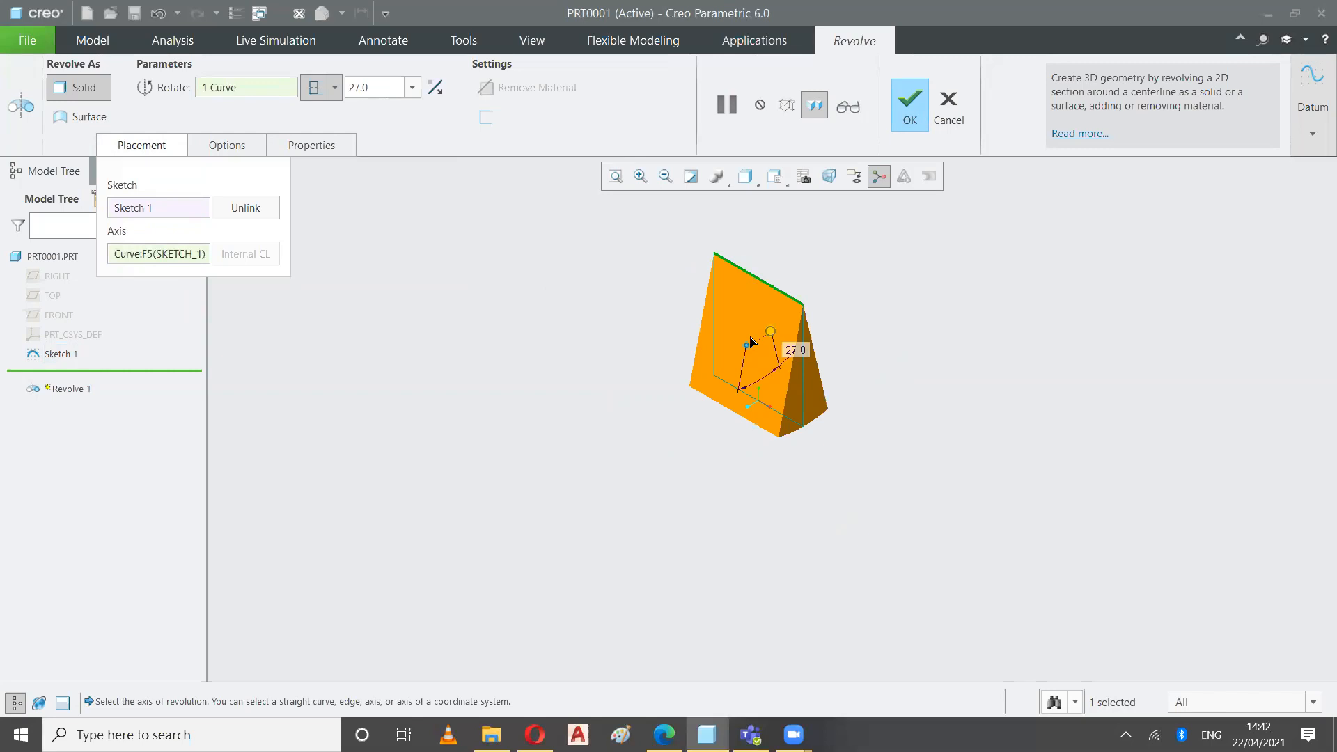
left_click_drag(753, 346, 812, 227)
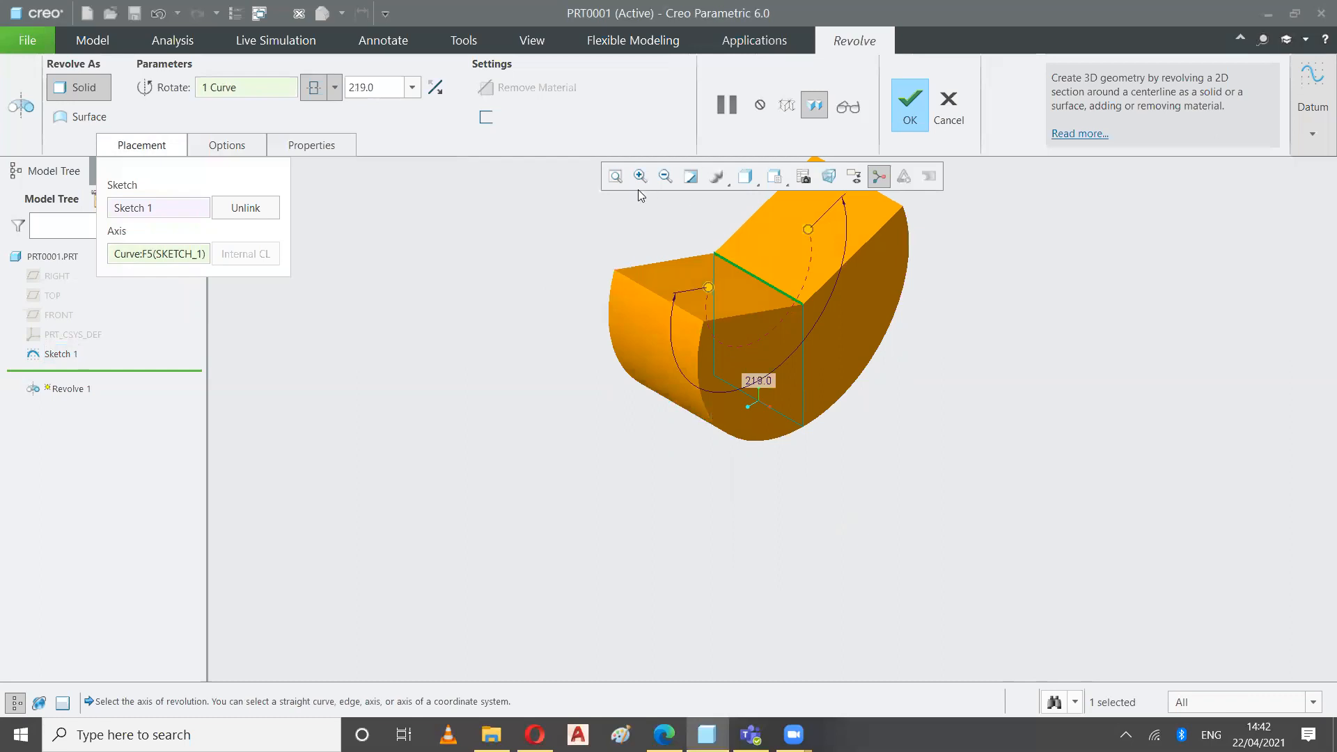
left_click(615, 177)
left_click_drag(828, 361, 879, 388)
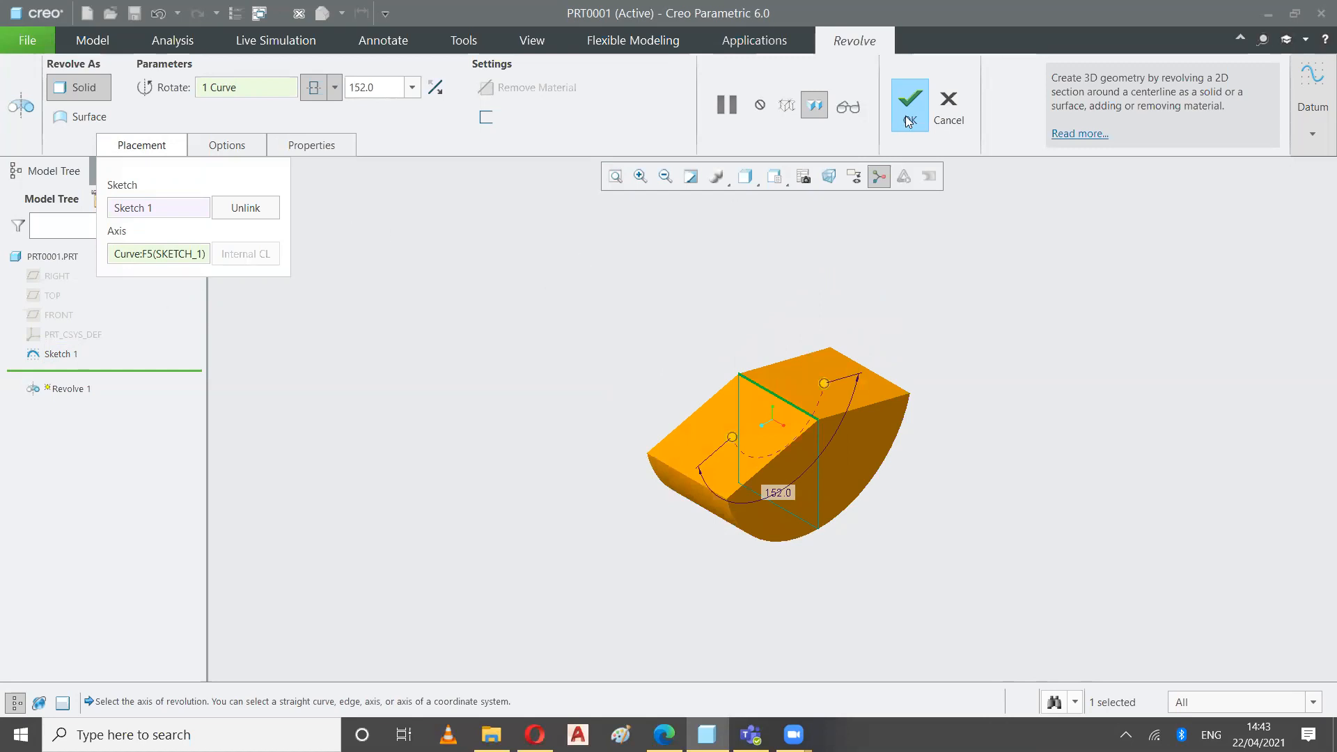
left_click(221, 146)
left_click(321, 221)
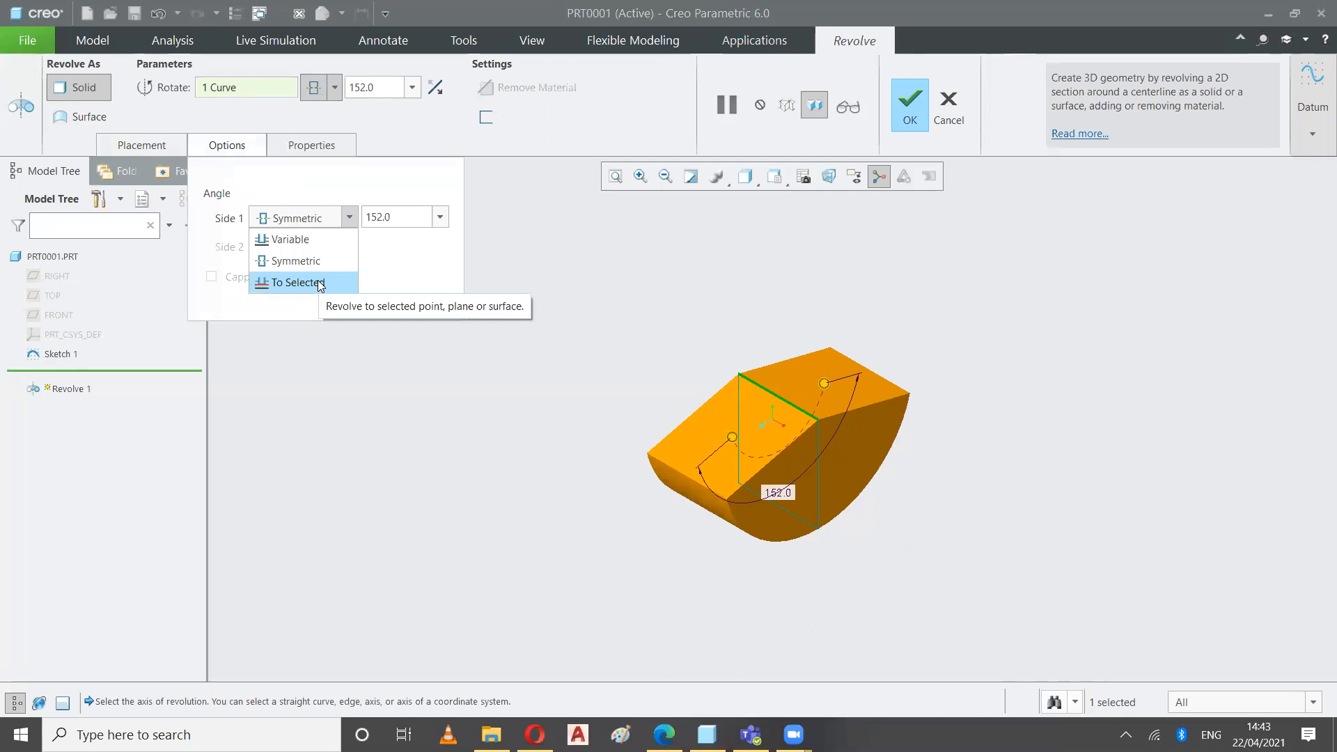
left_click(296, 122)
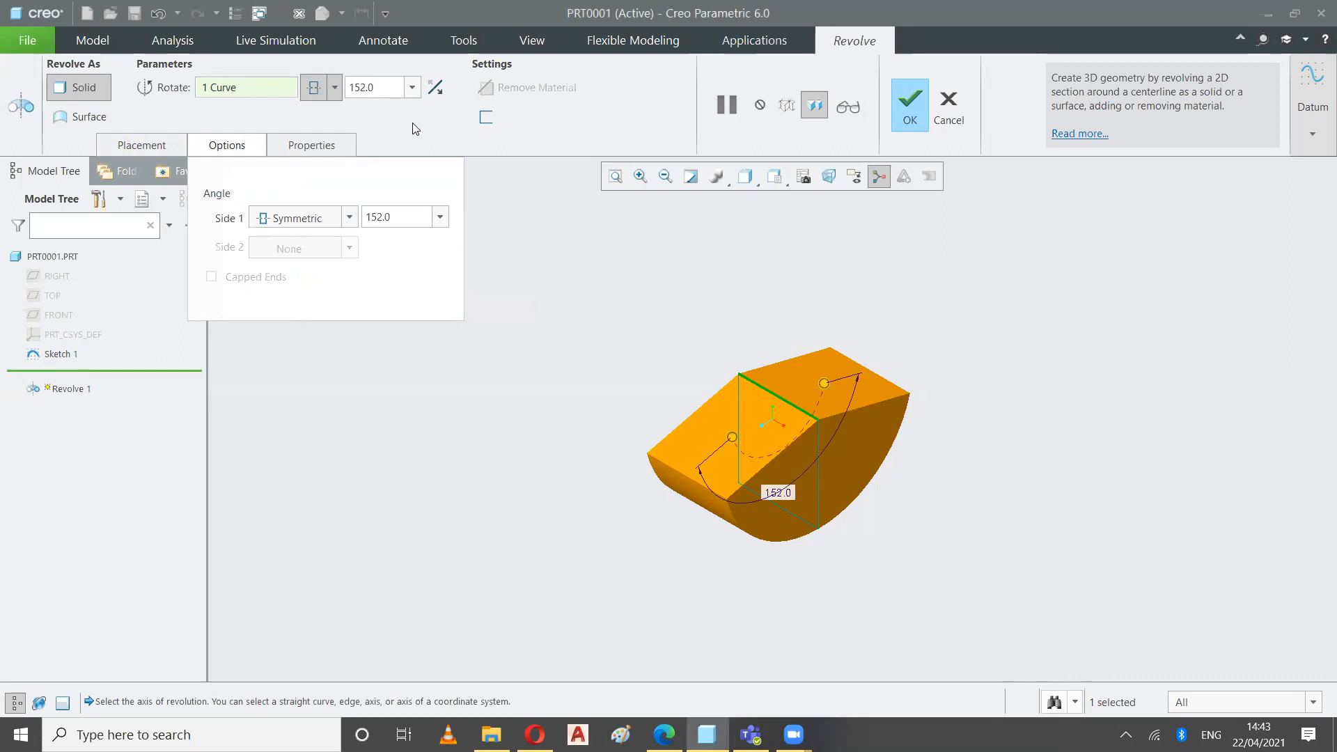
Turn on Thicken Sketch for the revolve, trying a wall thickness of 15 before setting it to 20.
left_click(486, 120)
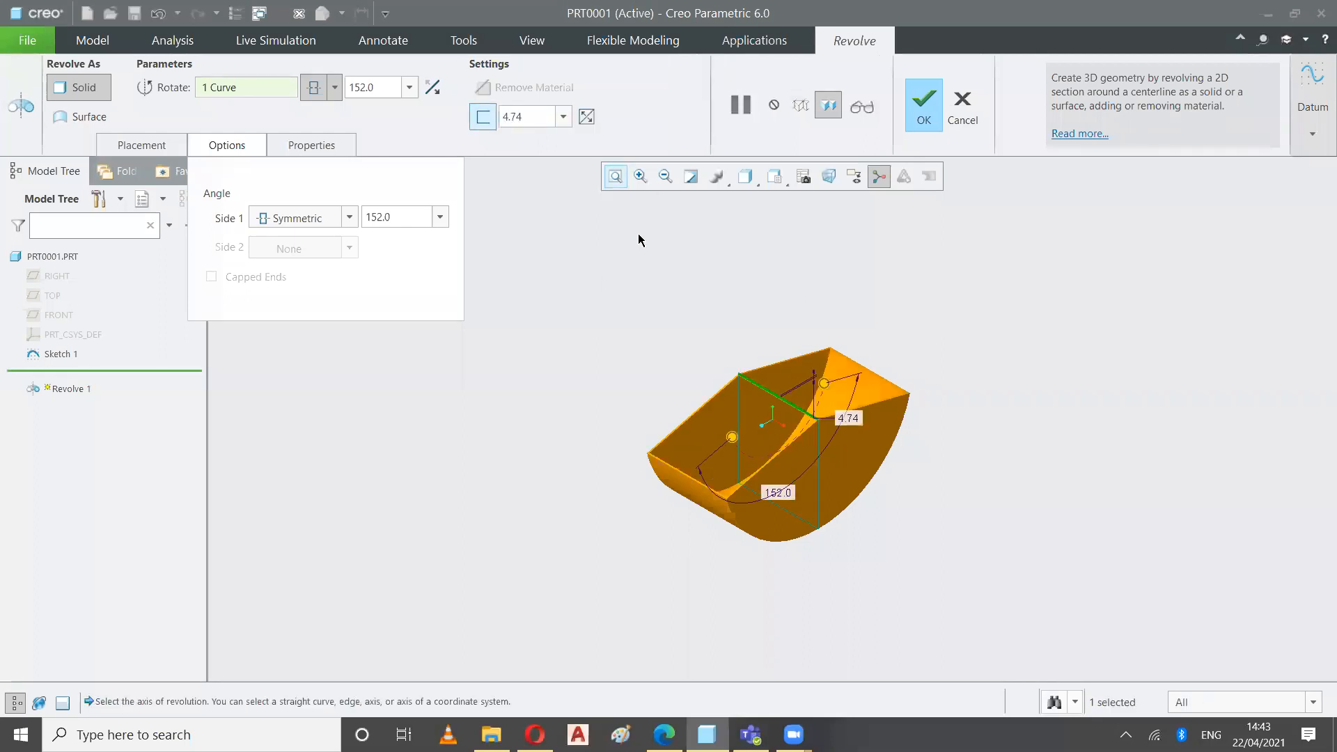
mouse_move(684, 277)
middle_mouse_down()
mouse_move(715, 310)
mouse_move(705, 288)
mouse_move(670, 275)
mouse_move(669, 287)
mouse_move(592, 216)
middle_mouse_up()
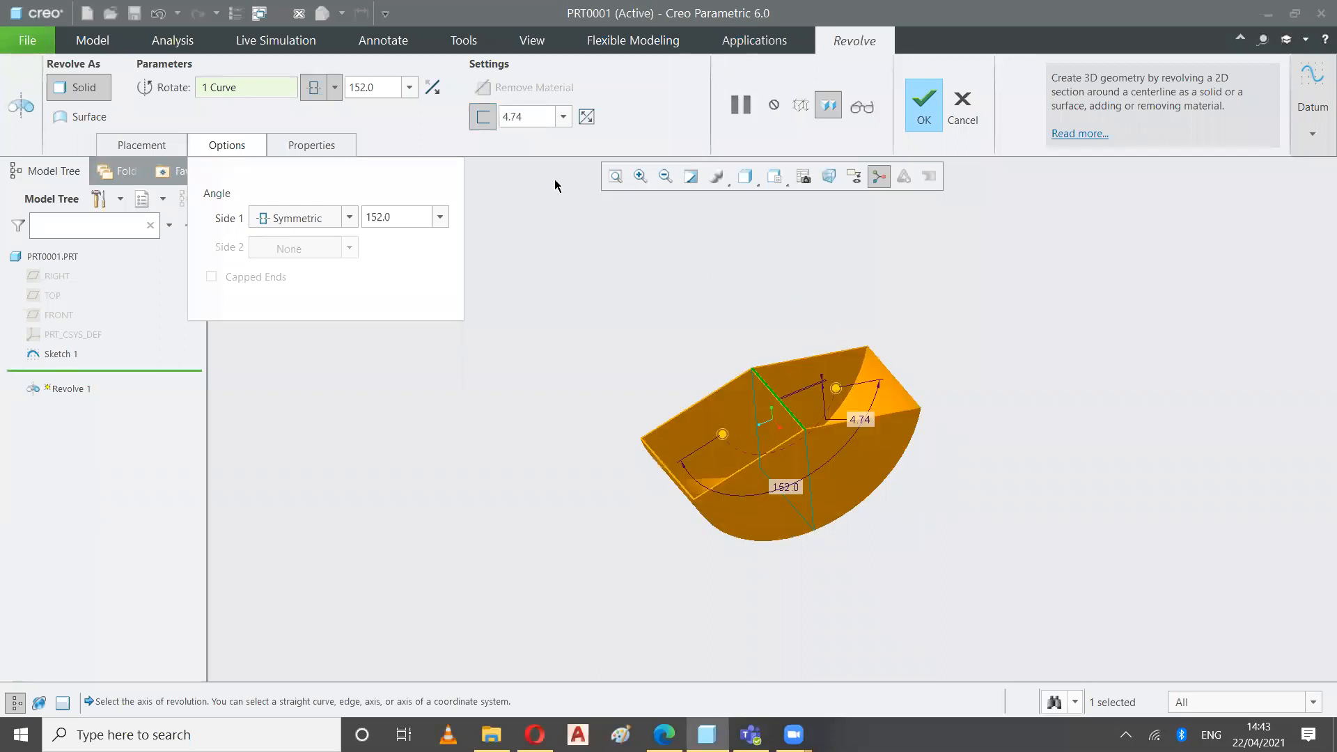
double_click(525, 116)
type("15")
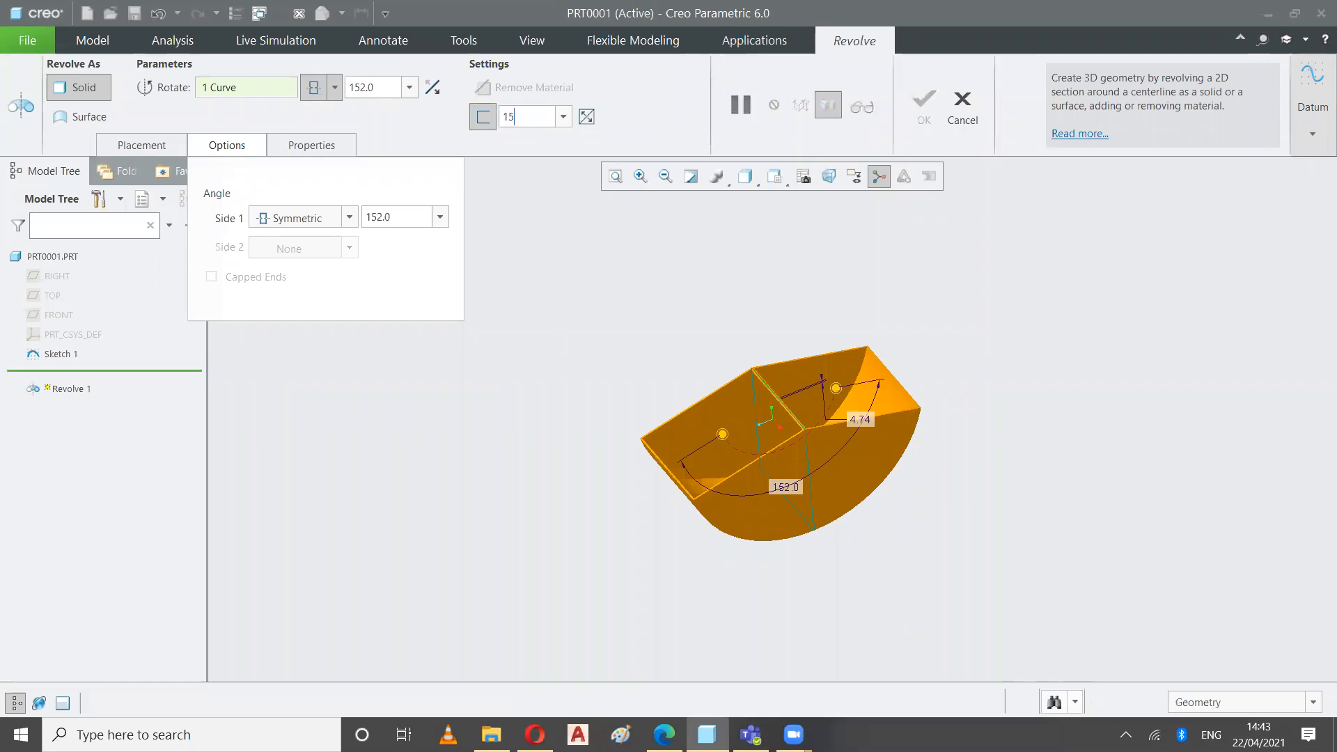
key("Return")
left_click_drag(535, 113, 494, 121)
type("20")
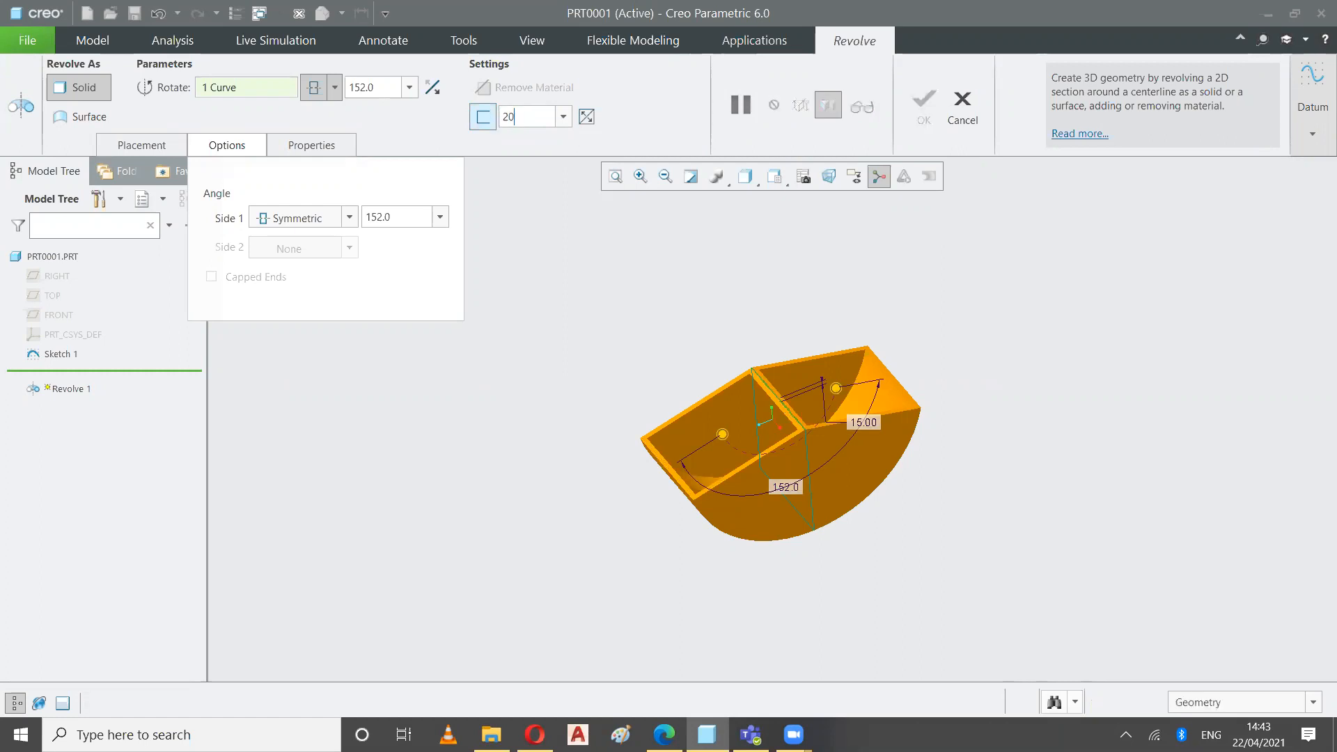
key("Return")
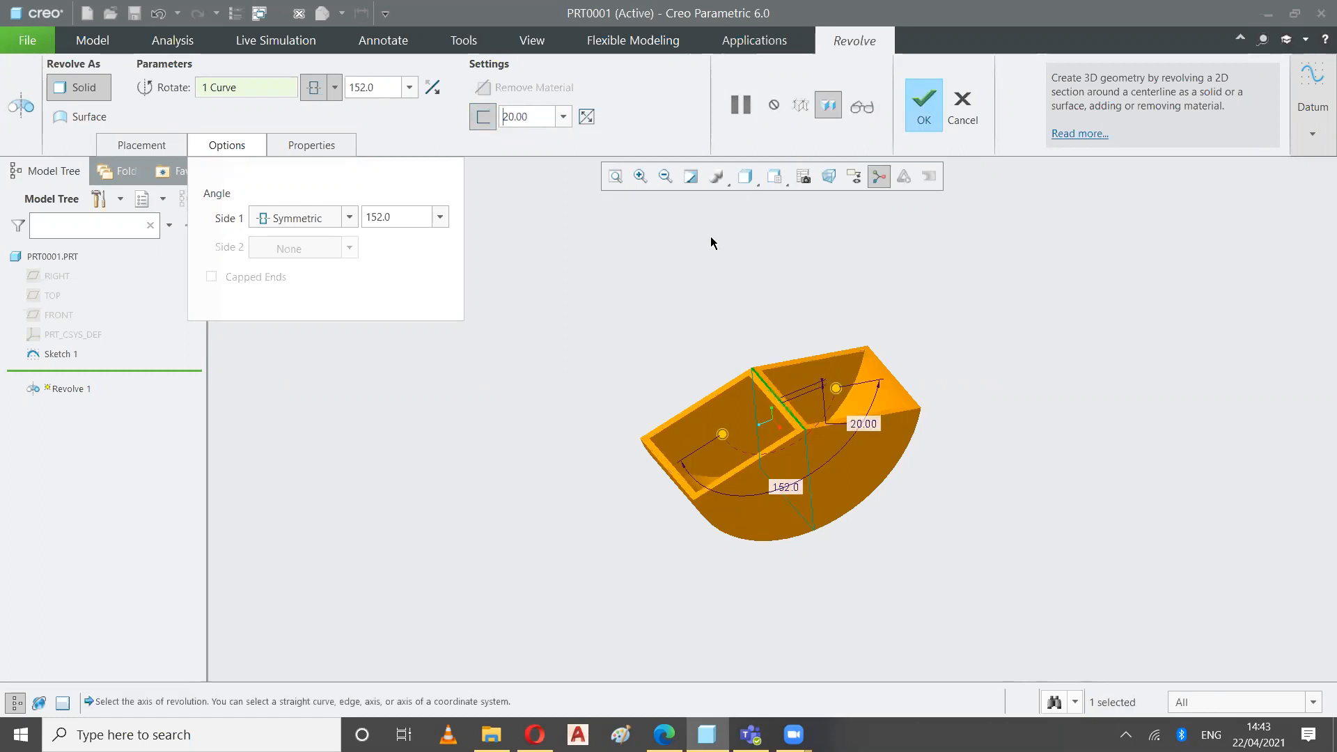
Cycle the 20 mm wall thickness through the other sides of the sketch and back to its original side.
middle_click_drag(673, 286, 615, 269)
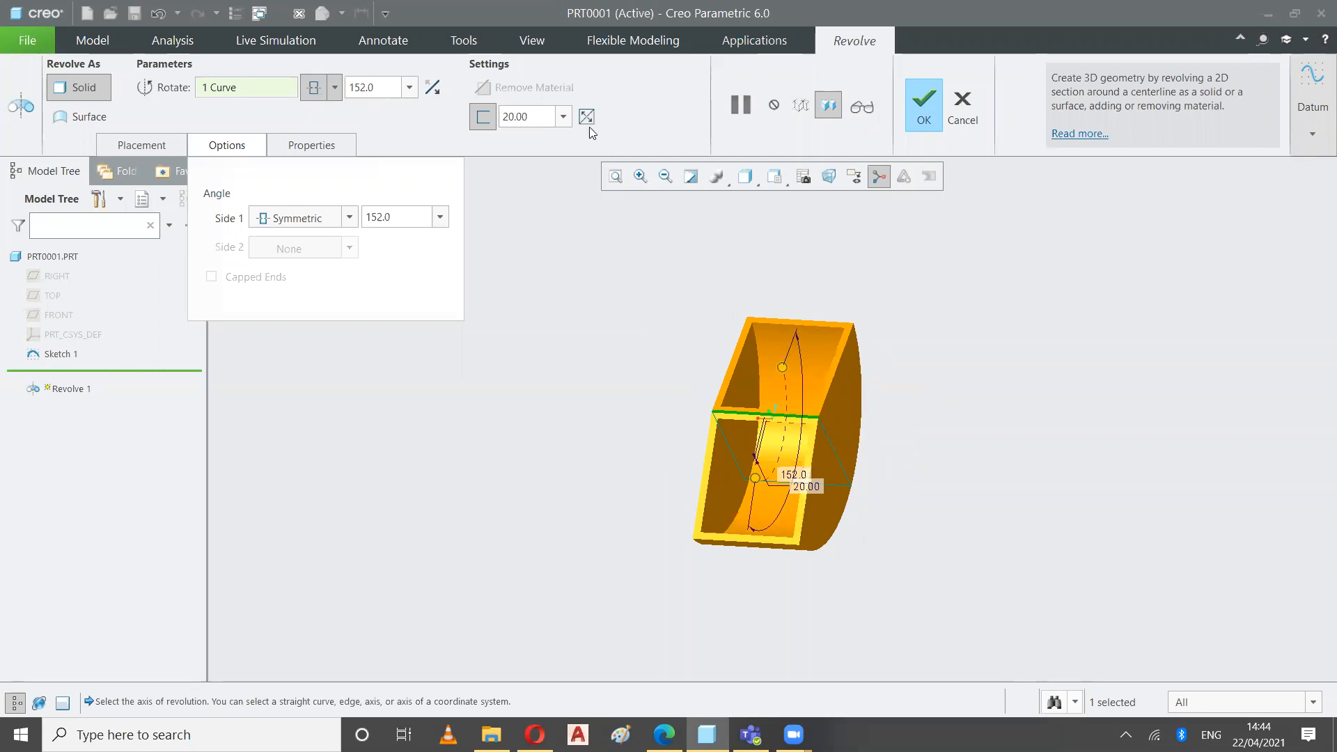
scroll(773, 352, "down", 3)
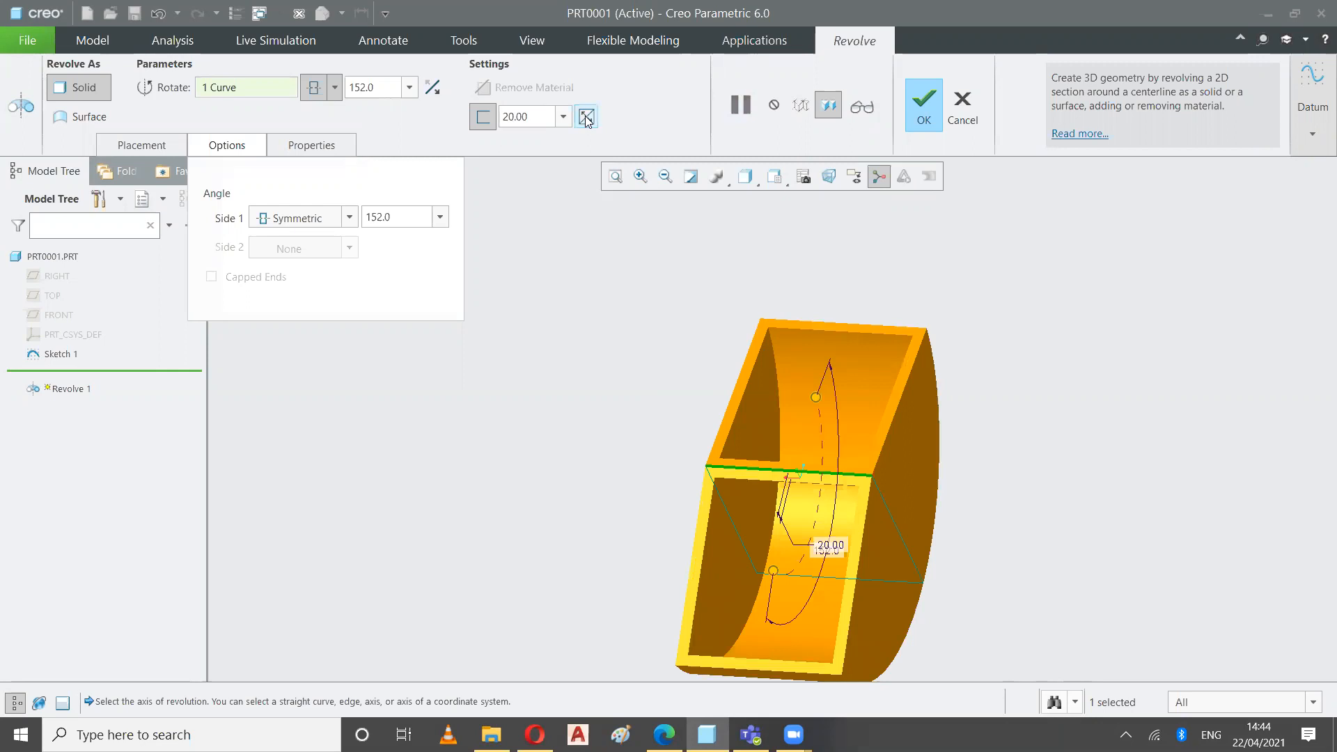
left_click(586, 119)
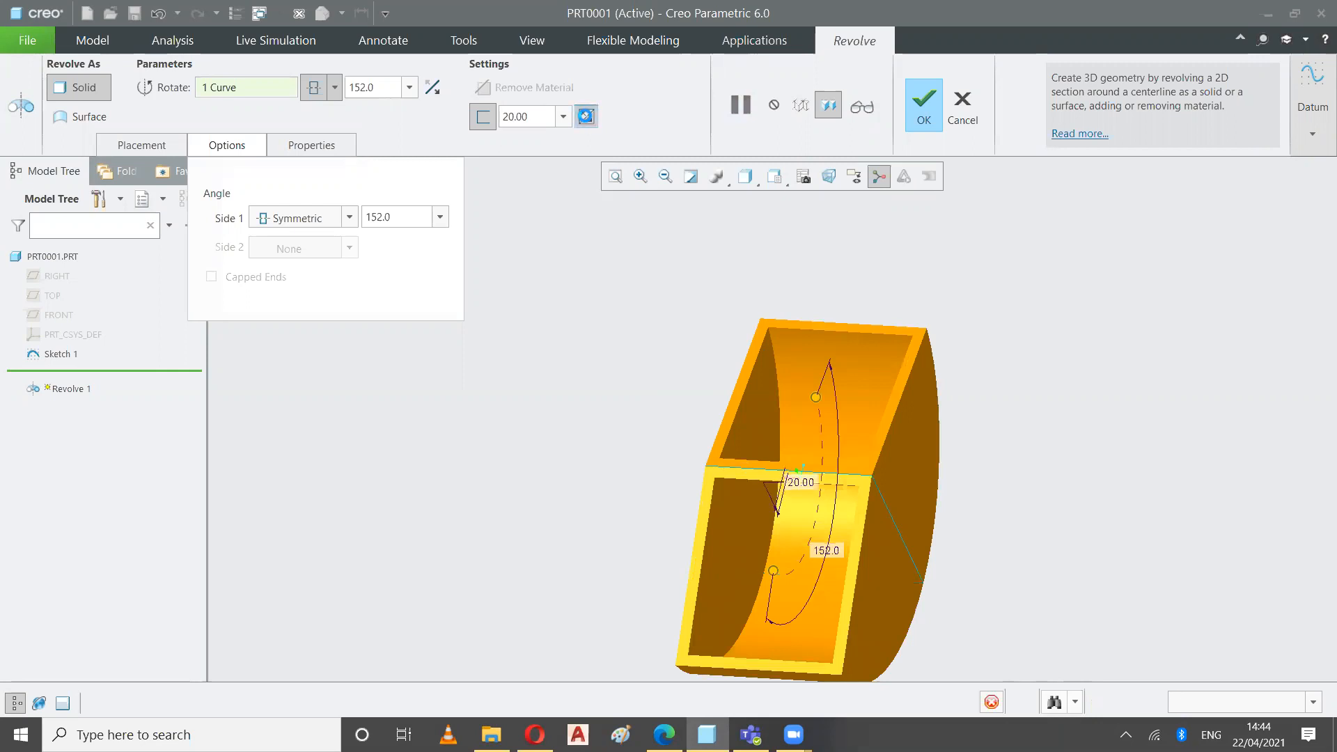
left_click(586, 117)
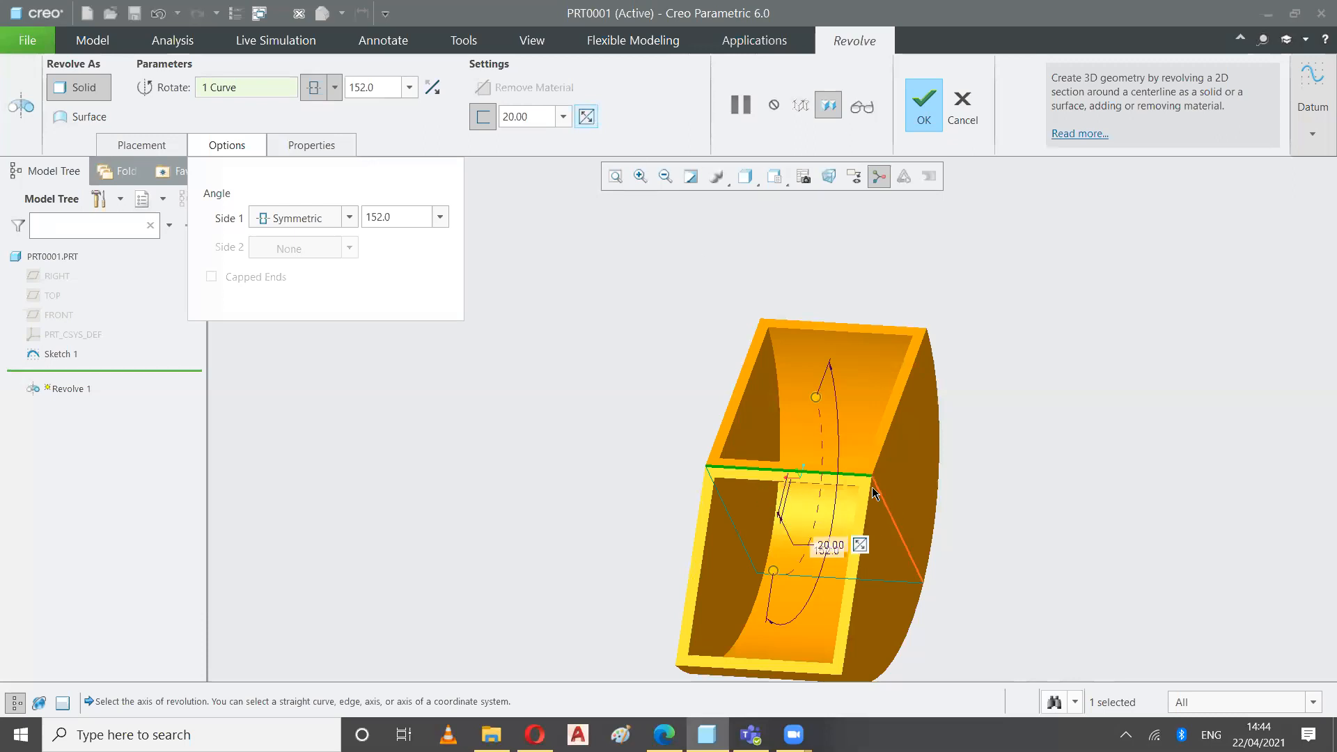
left_click(586, 118)
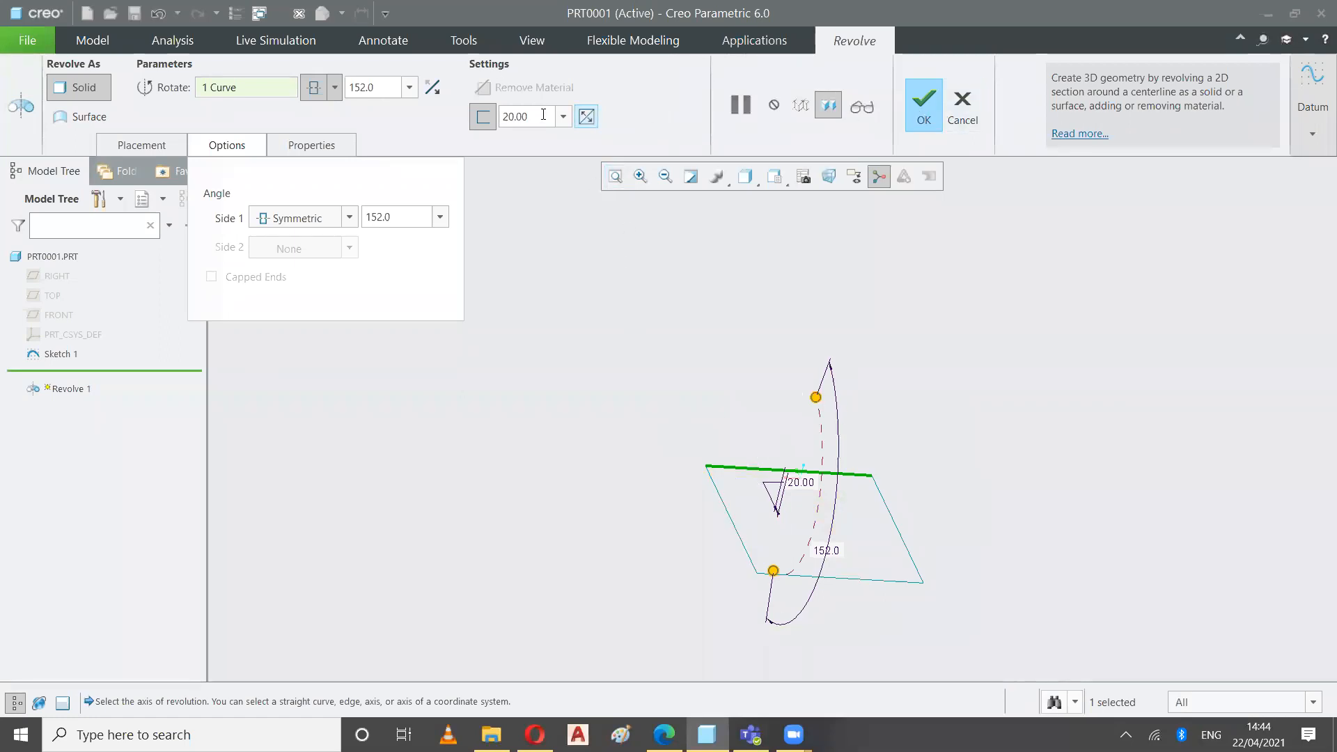
left_click(588, 117)
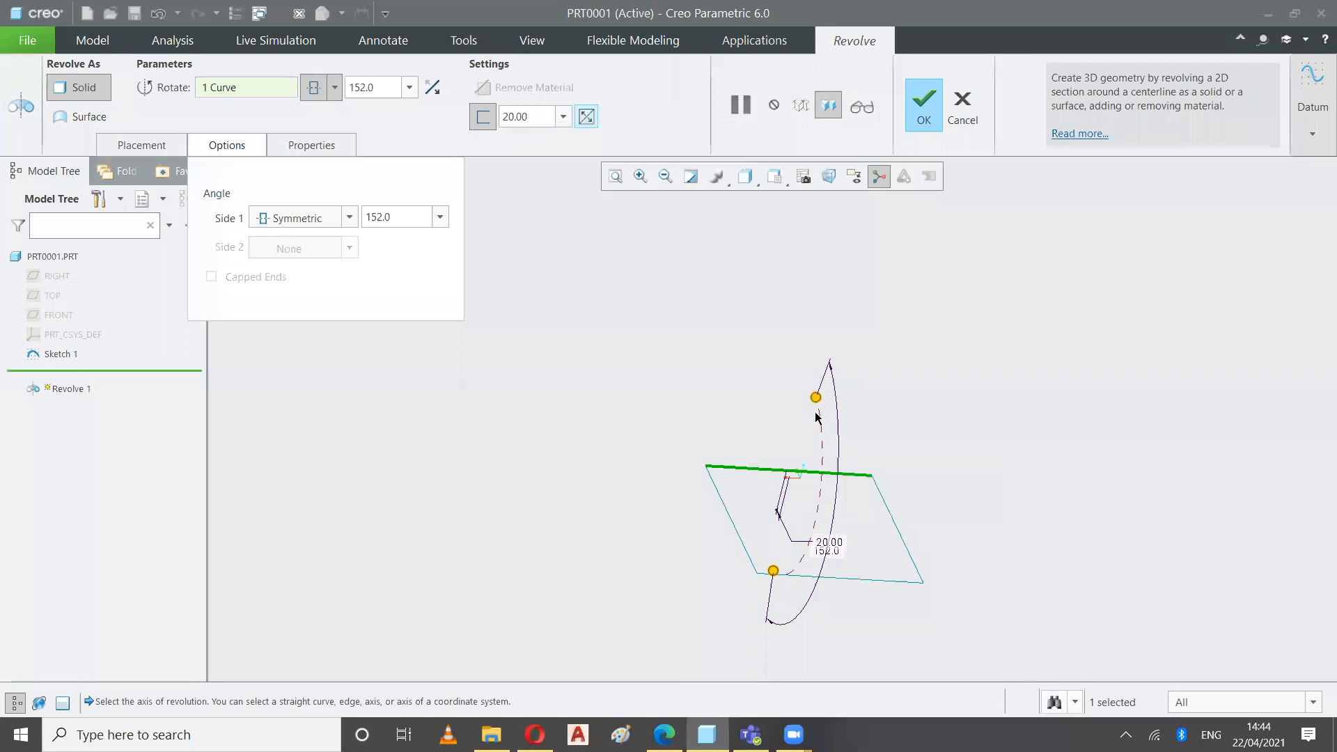
left_click(586, 117)
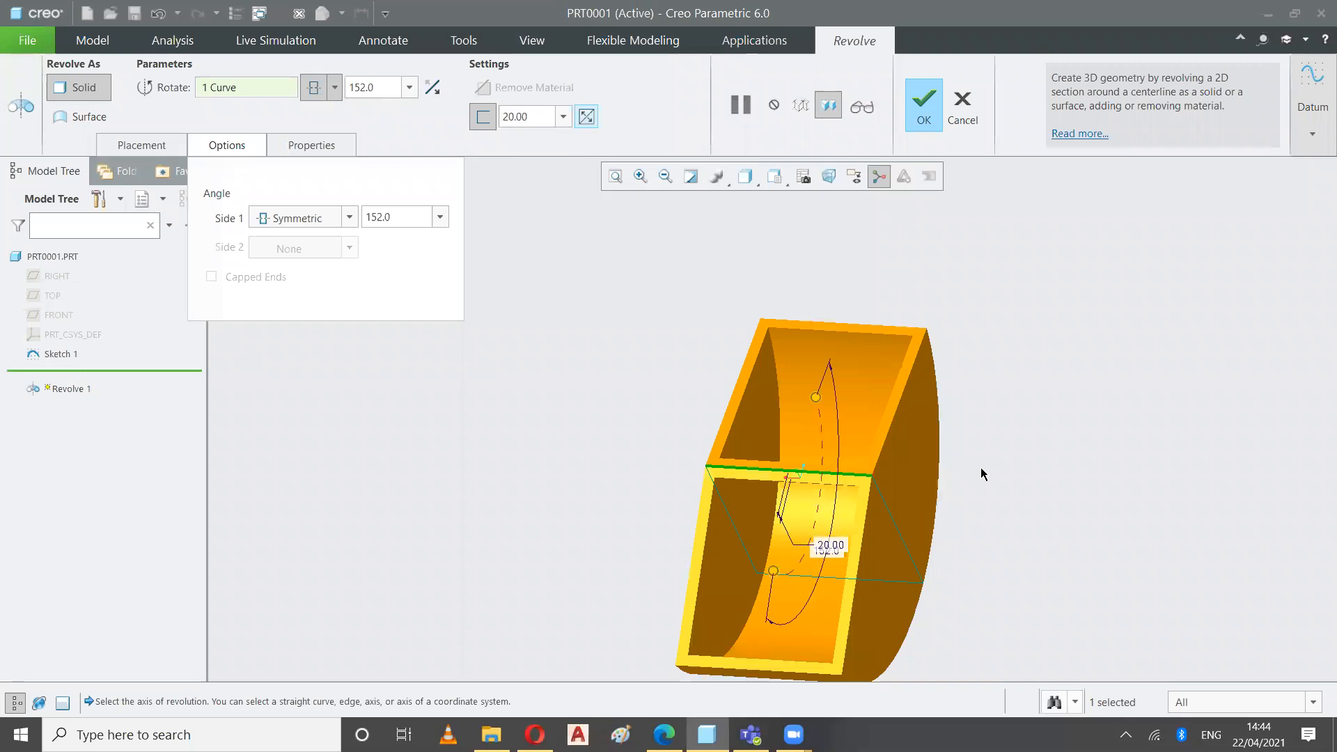
Complete the thickened symmetric revolve feature.
mouse_move(943, 415)
middle_mouse_down()
mouse_move(932, 459)
mouse_move(938, 472)
mouse_move(949, 456)
mouse_move(961, 465)
middle_mouse_up()
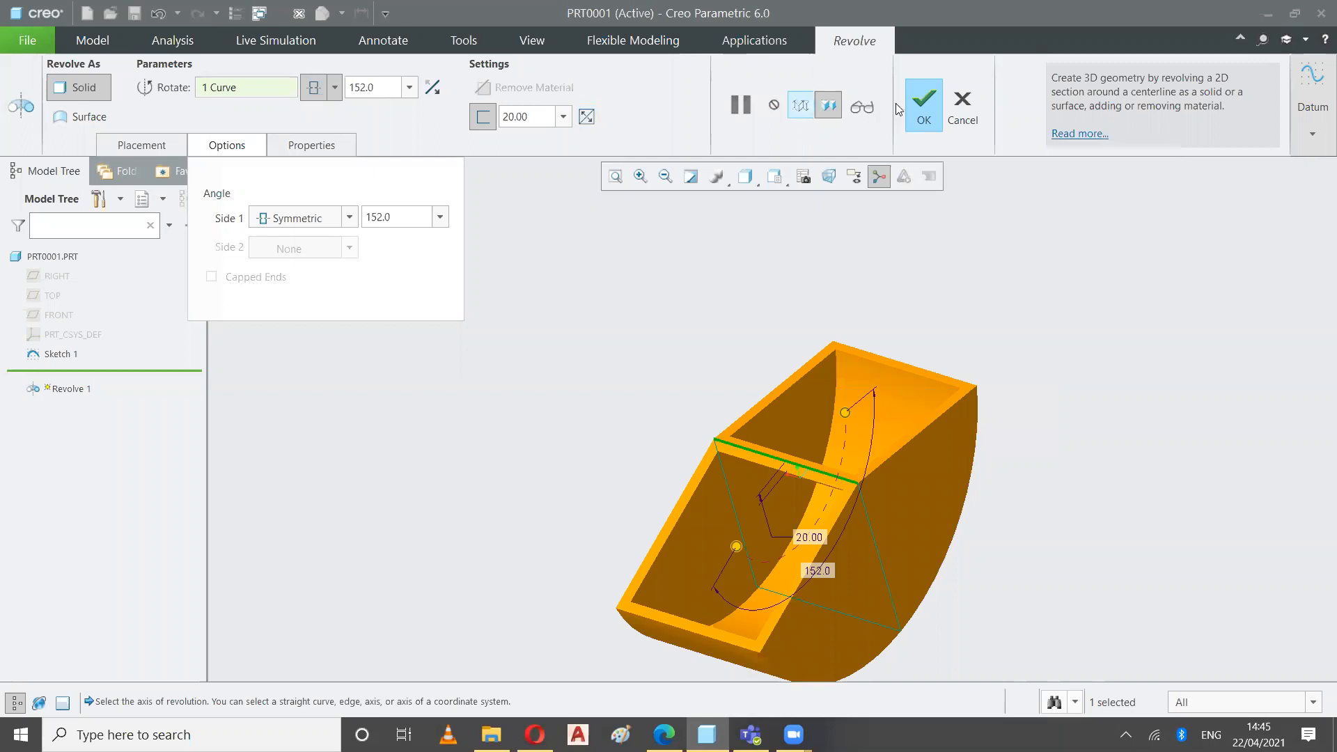
left_click(920, 110)
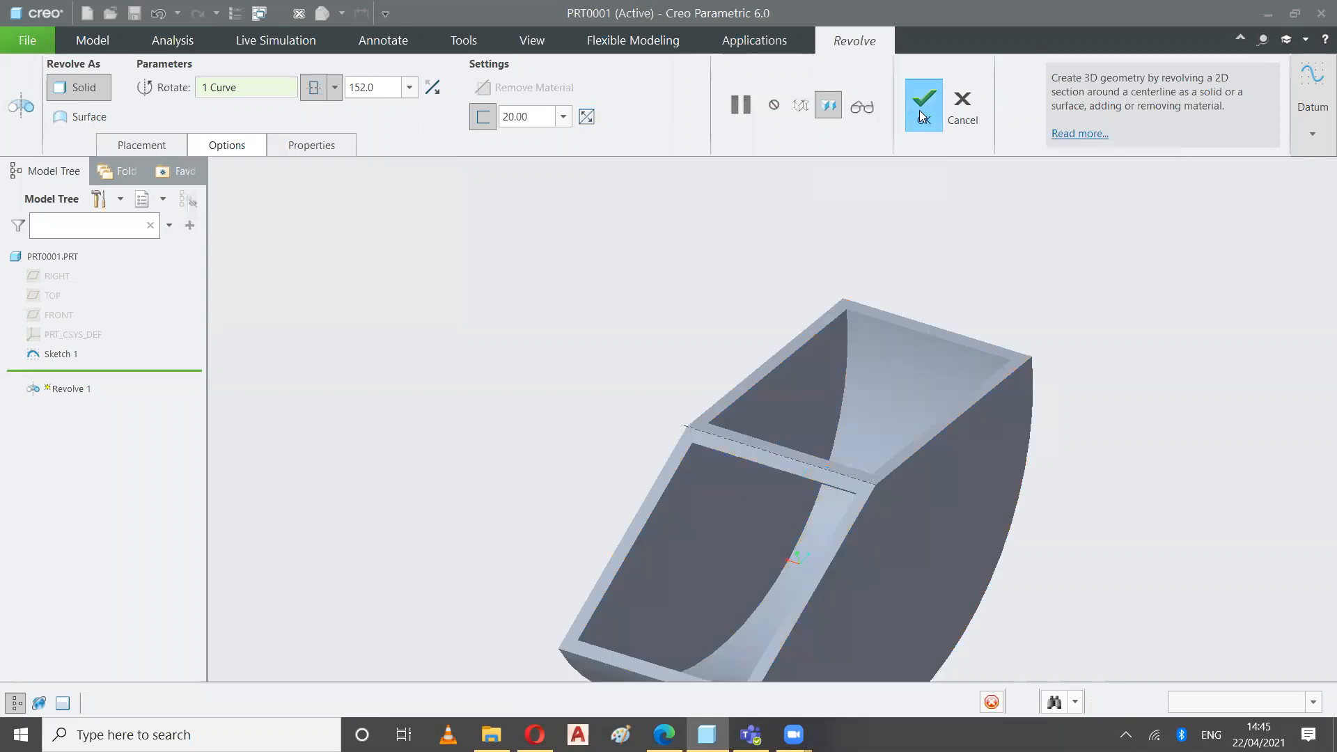
left_click(572, 248)
Display the revolved model as Shading With Edges and restore its default orientation.
middle_click_drag(550, 236, 616, 220)
left_click(759, 186)
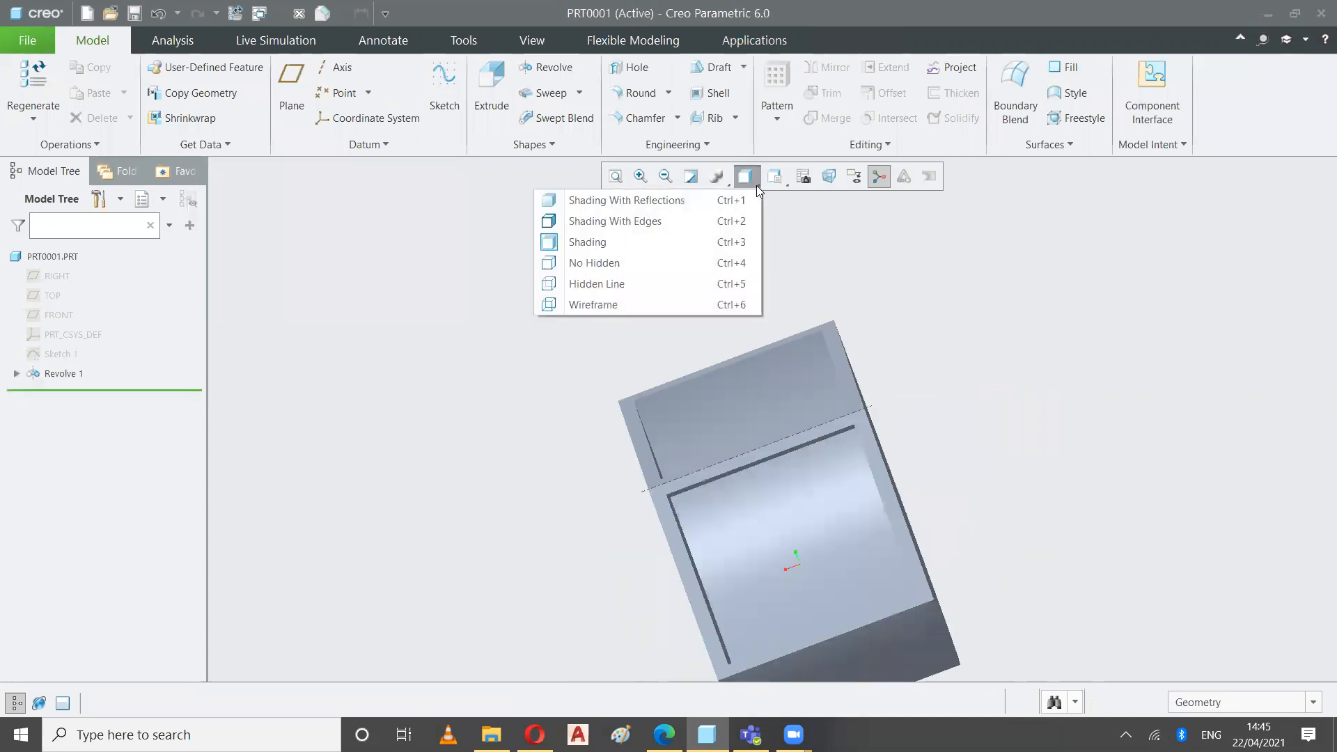
left_click(648, 219)
middle_click_drag(981, 359, 881, 478)
mouse_move(876, 469)
middle_mouse_down()
mouse_move(858, 454)
mouse_move(878, 438)
mouse_move(962, 407)
middle_mouse_up()
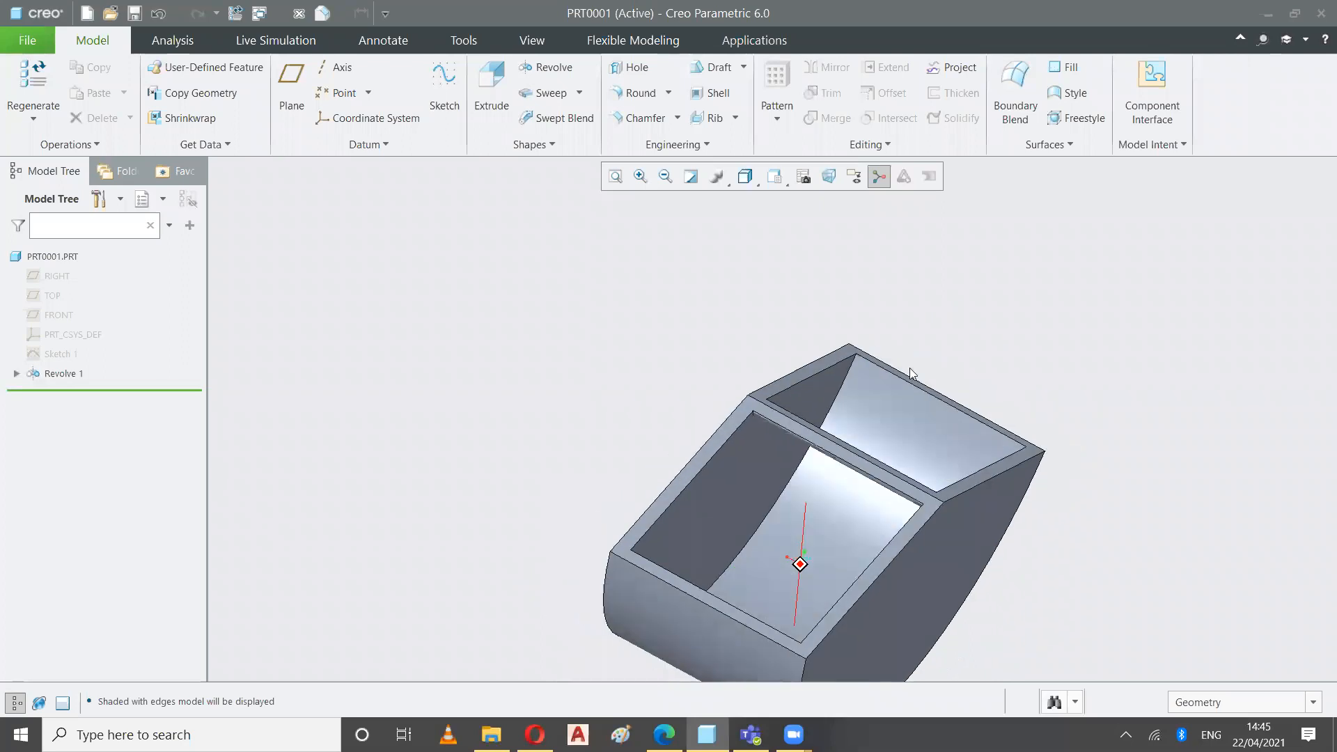
left_click(775, 178)
left_click(753, 203)
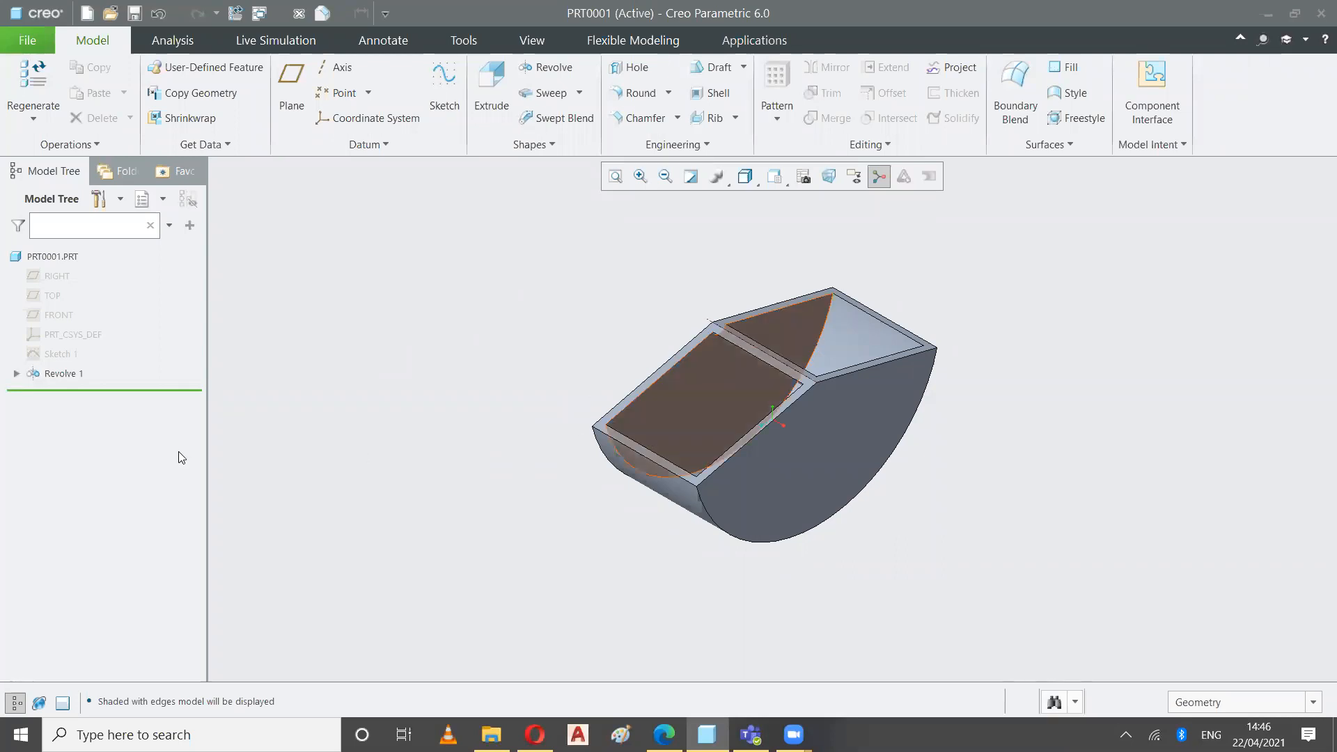
Delete the Revolve 1 feature from the part.
left_click(59, 374)
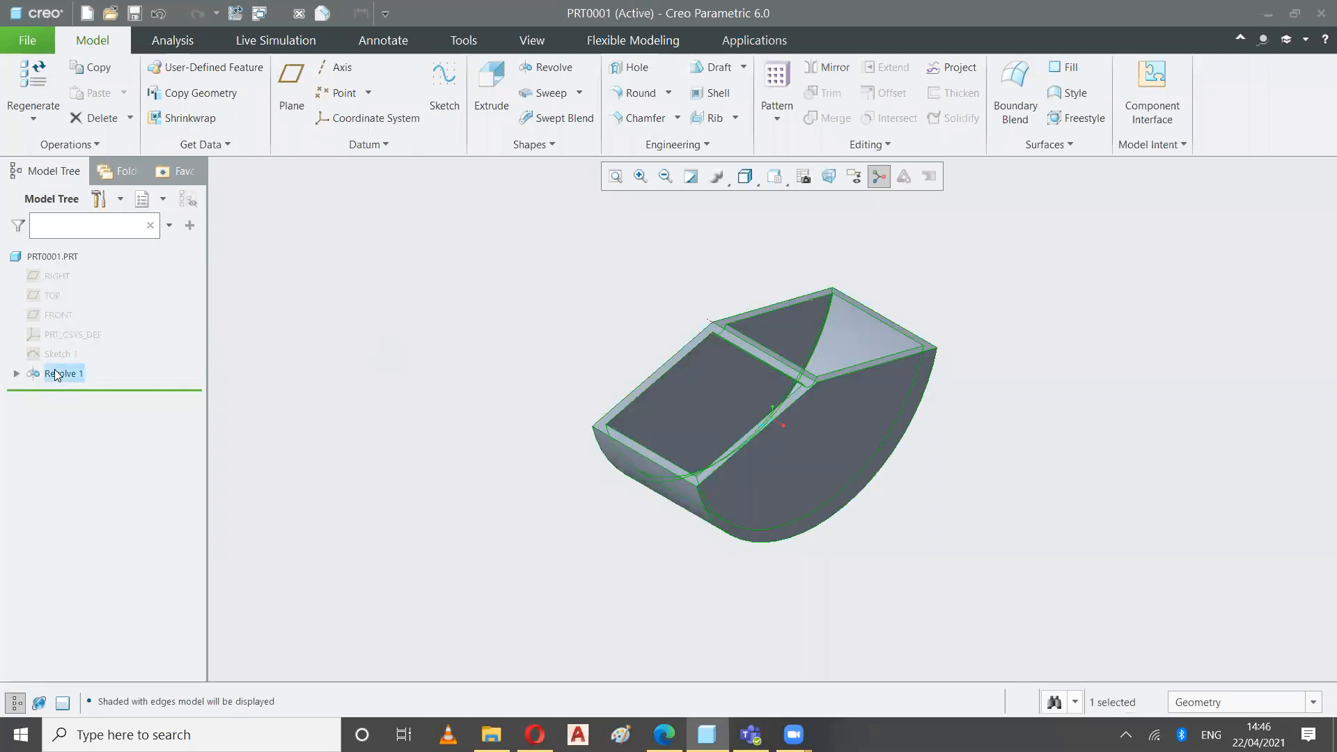
right_click(57, 372)
left_click(101, 468)
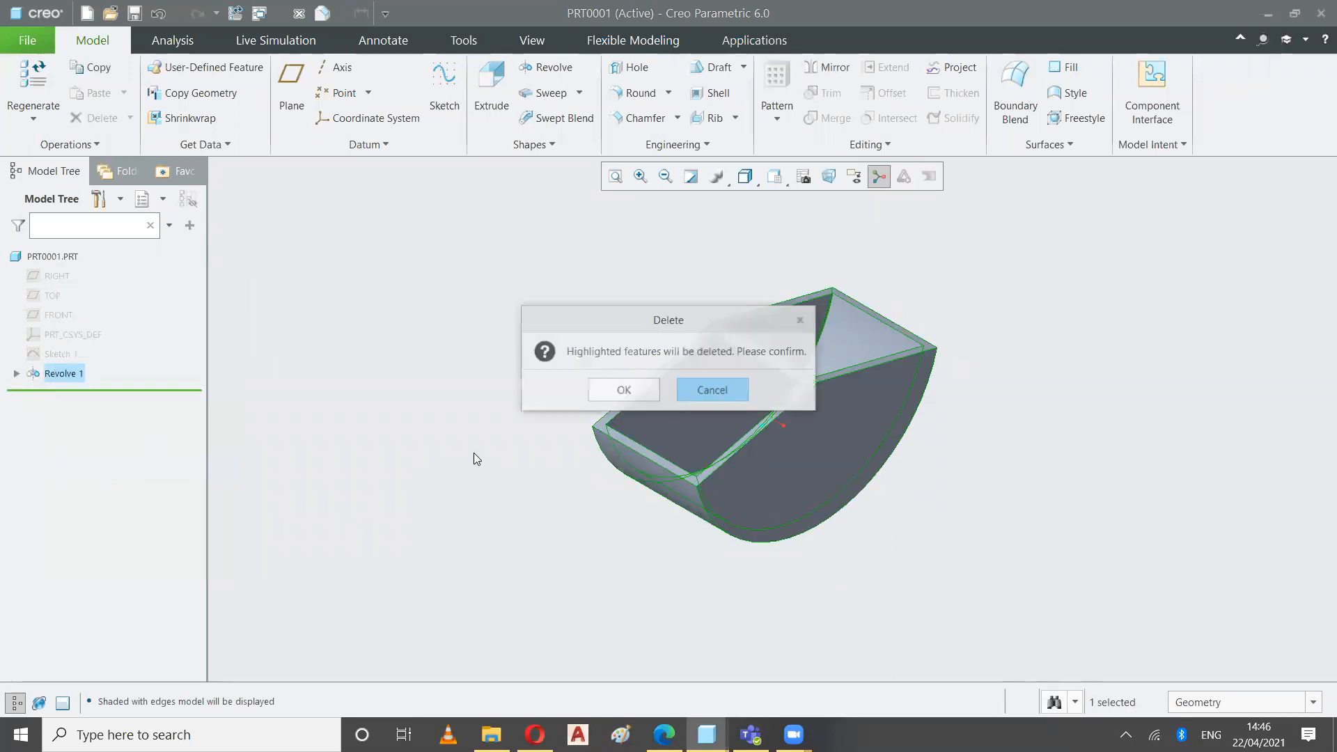
left_click(610, 394)
Show the hidden RIGHT, TOP and FRONT datum planes.
right_click(53, 278)
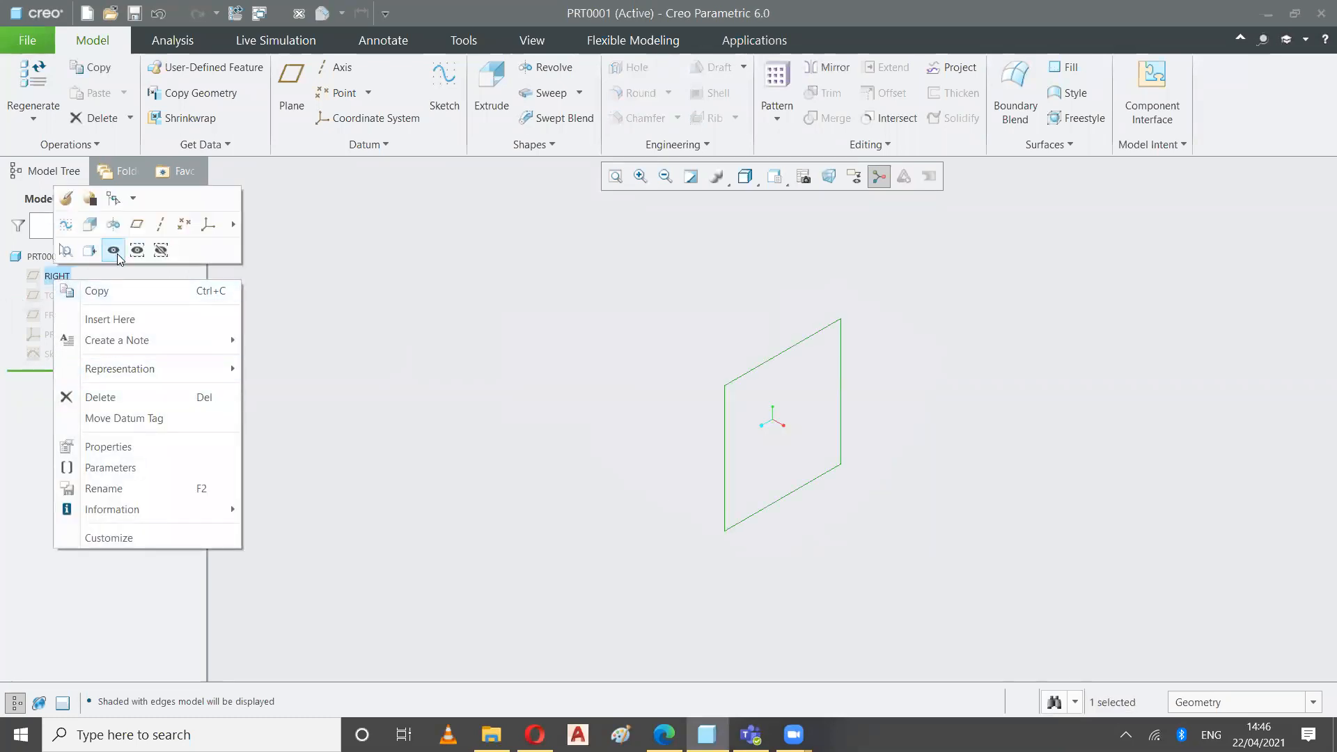
left_click(117, 256)
right_click(52, 291)
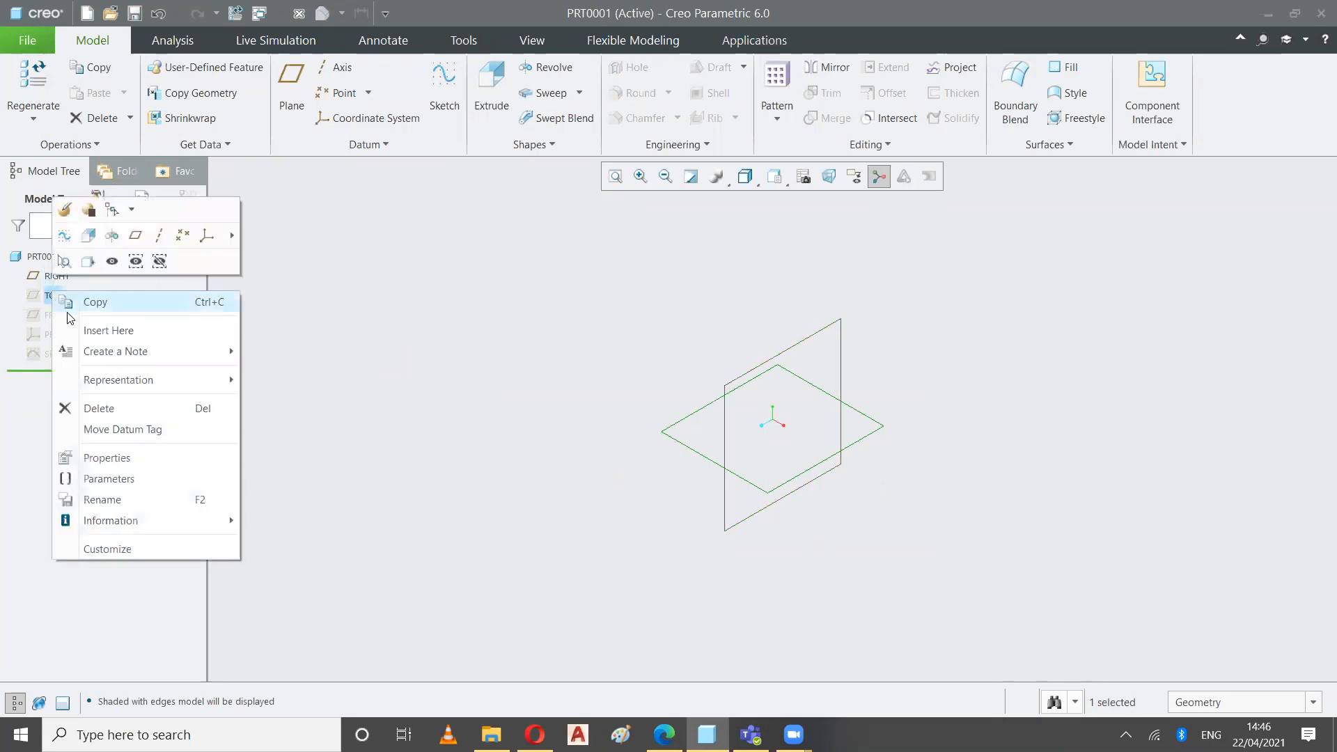
left_click(111, 260)
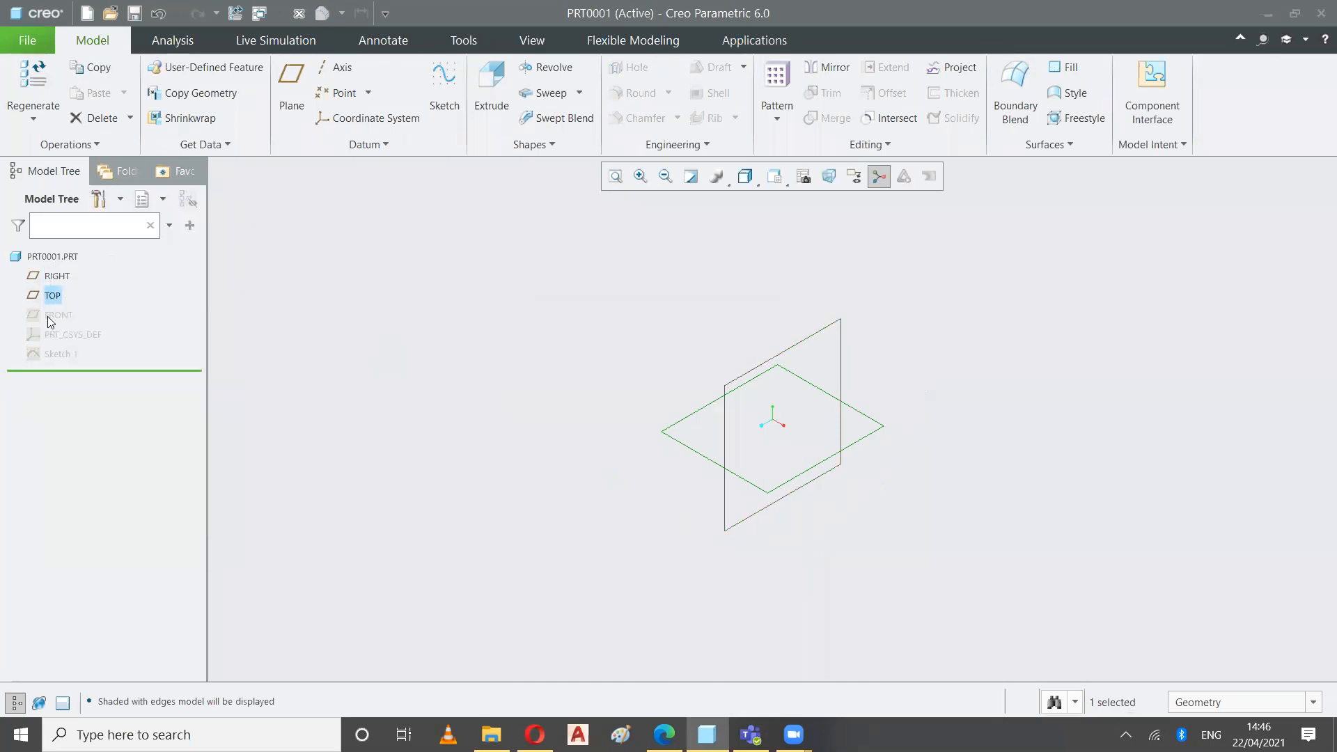
right_click(47, 316)
left_click(112, 262)
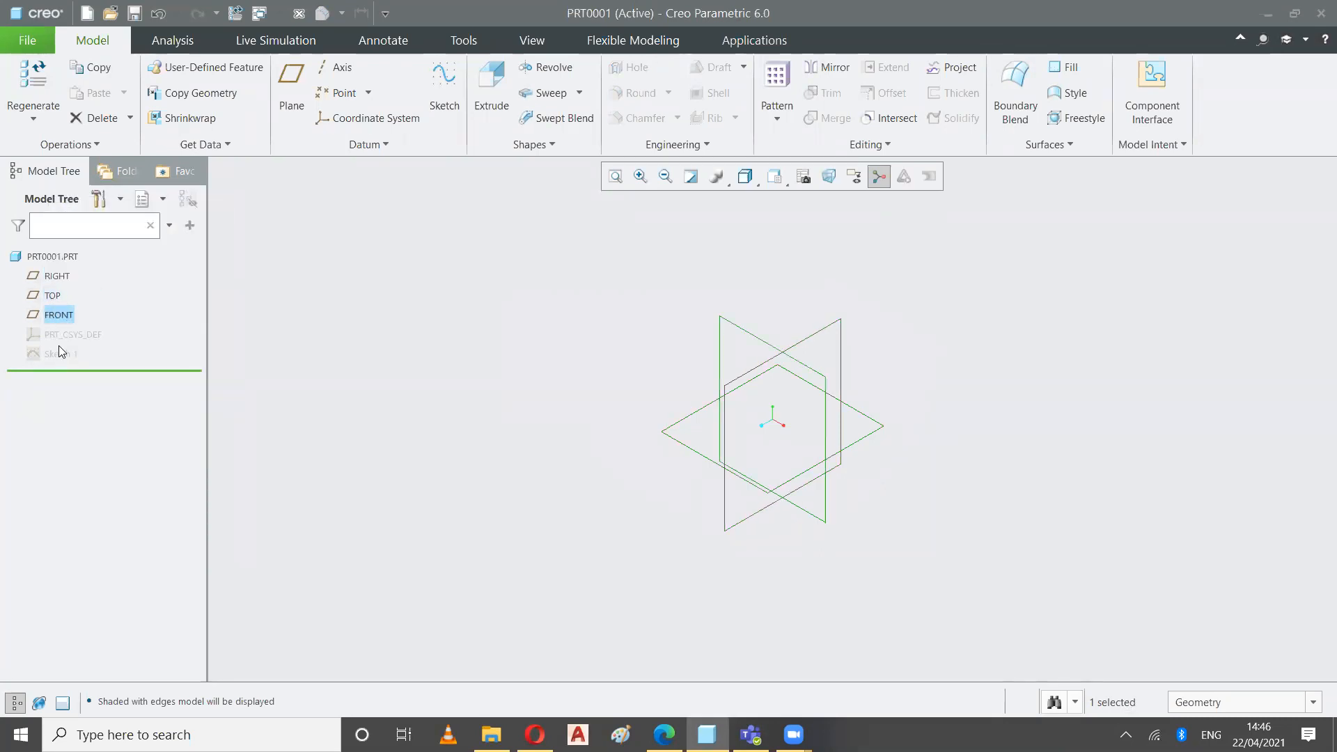
Show the PRT_CSYS_DEF coordinate system, hiding it once and showing it again.
right_click(63, 338)
left_click(136, 293)
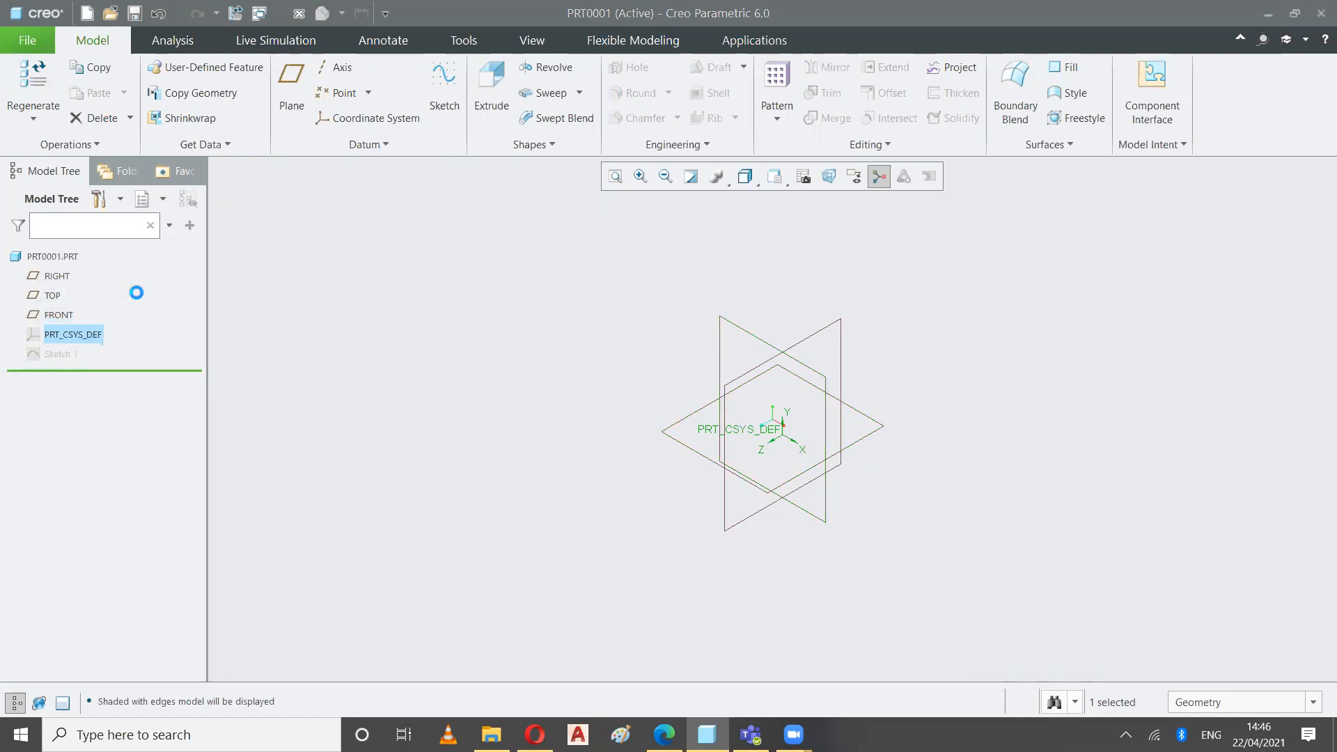
double_click(77, 336)
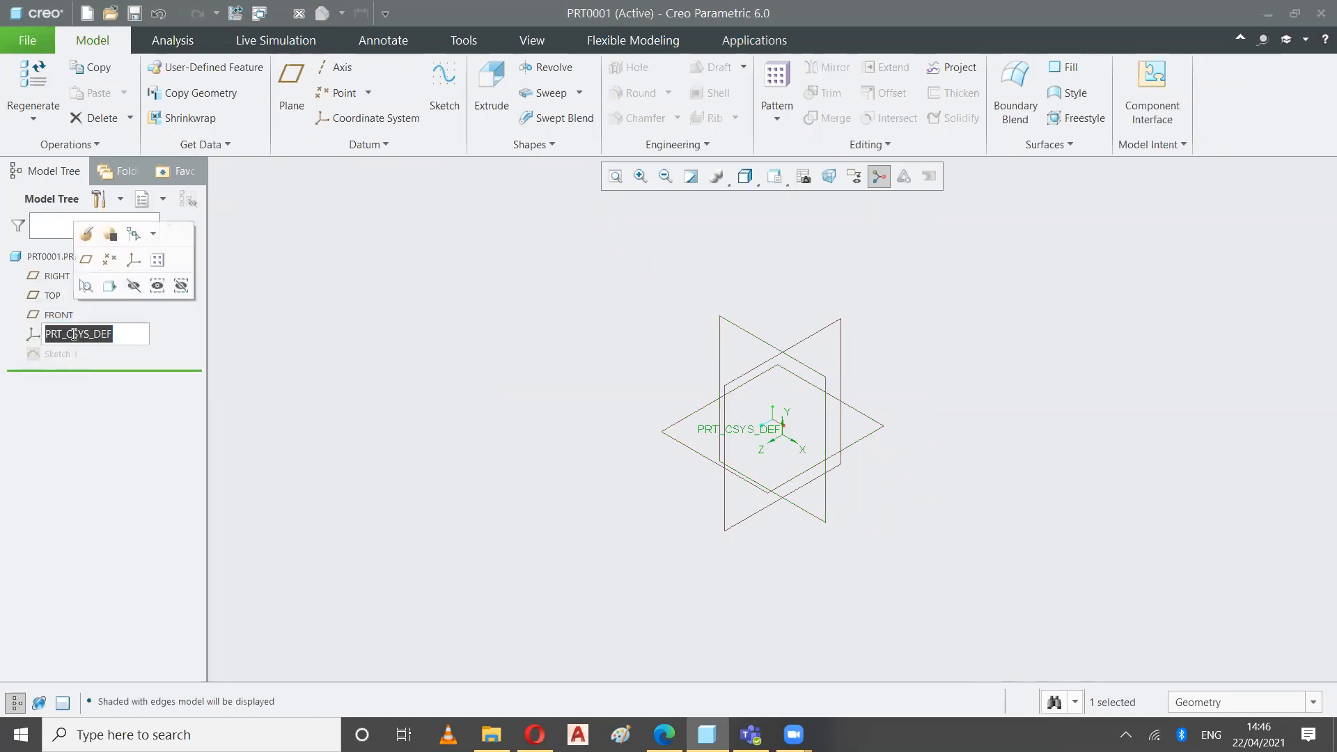
left_click(131, 290)
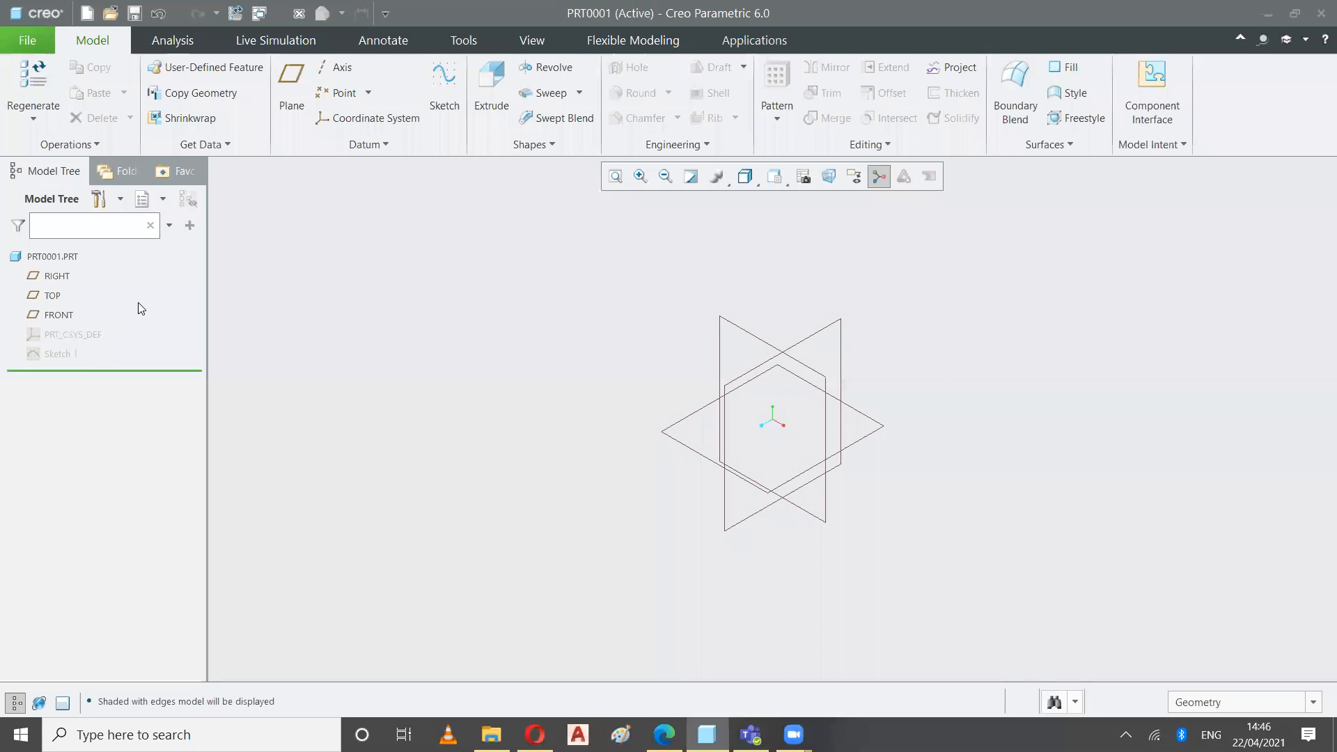
left_click(73, 335)
left_click(115, 290)
Show the hidden Sketch 1 and clear the selection.
left_click(64, 358)
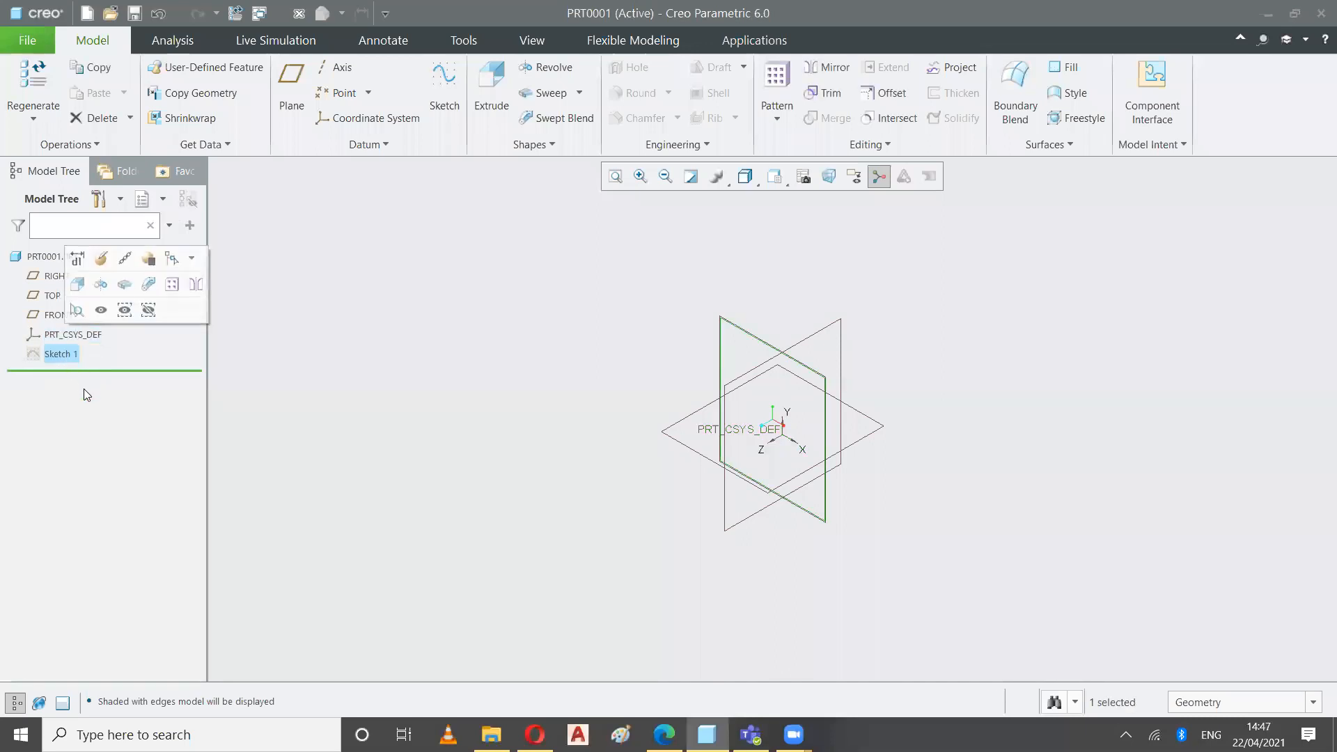
right_click(58, 357)
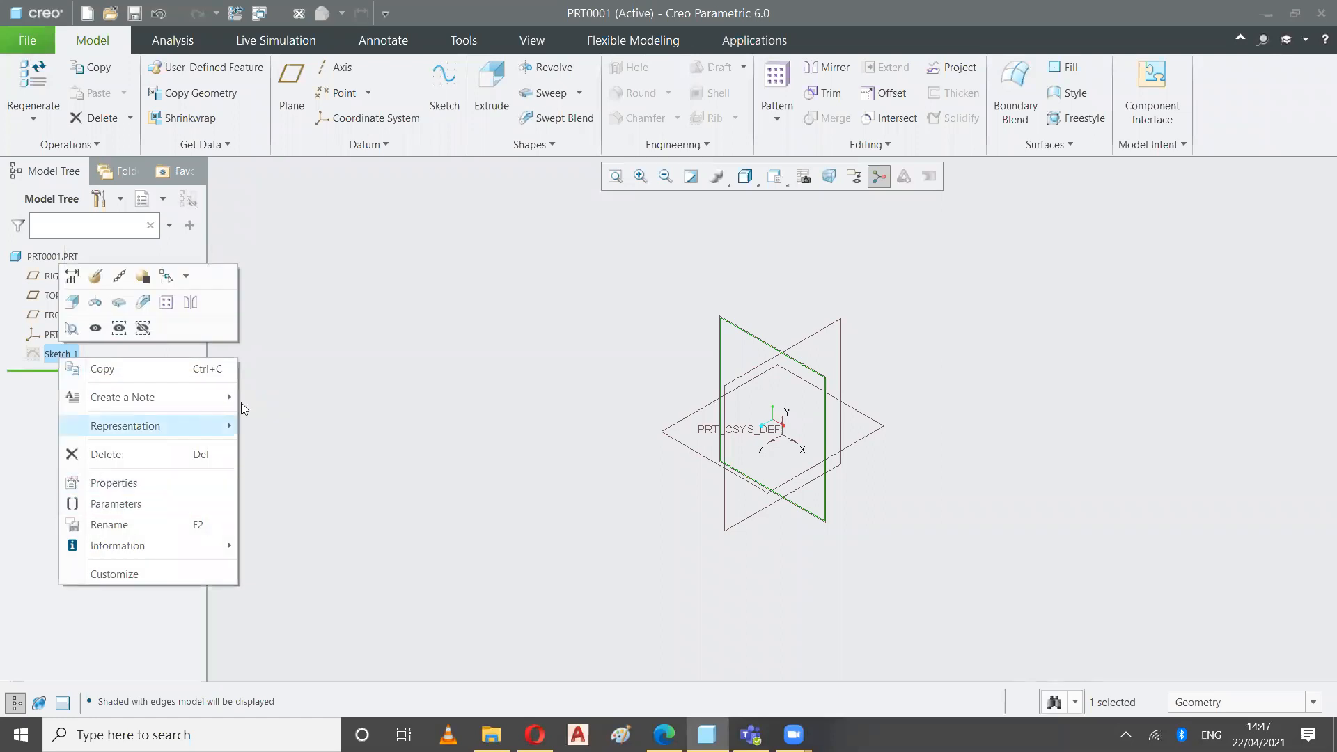
left_click(322, 407)
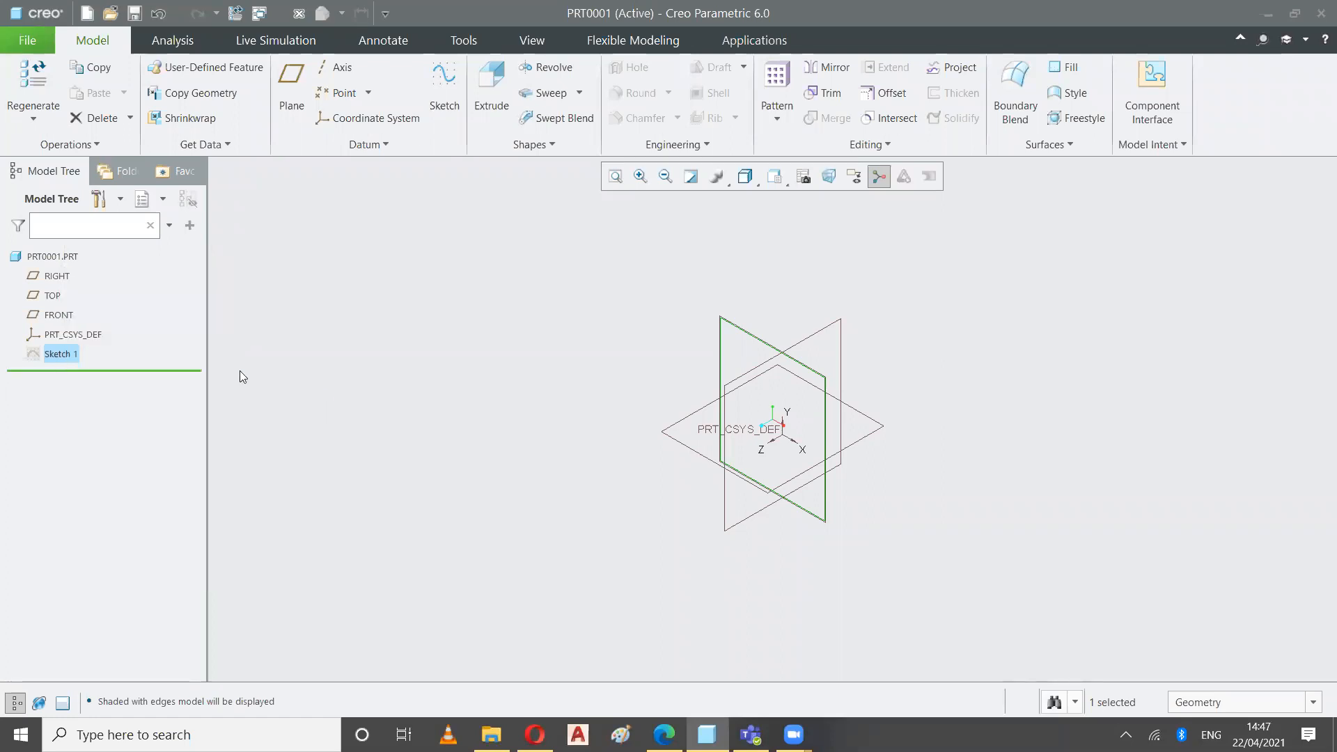
right_click(60, 356)
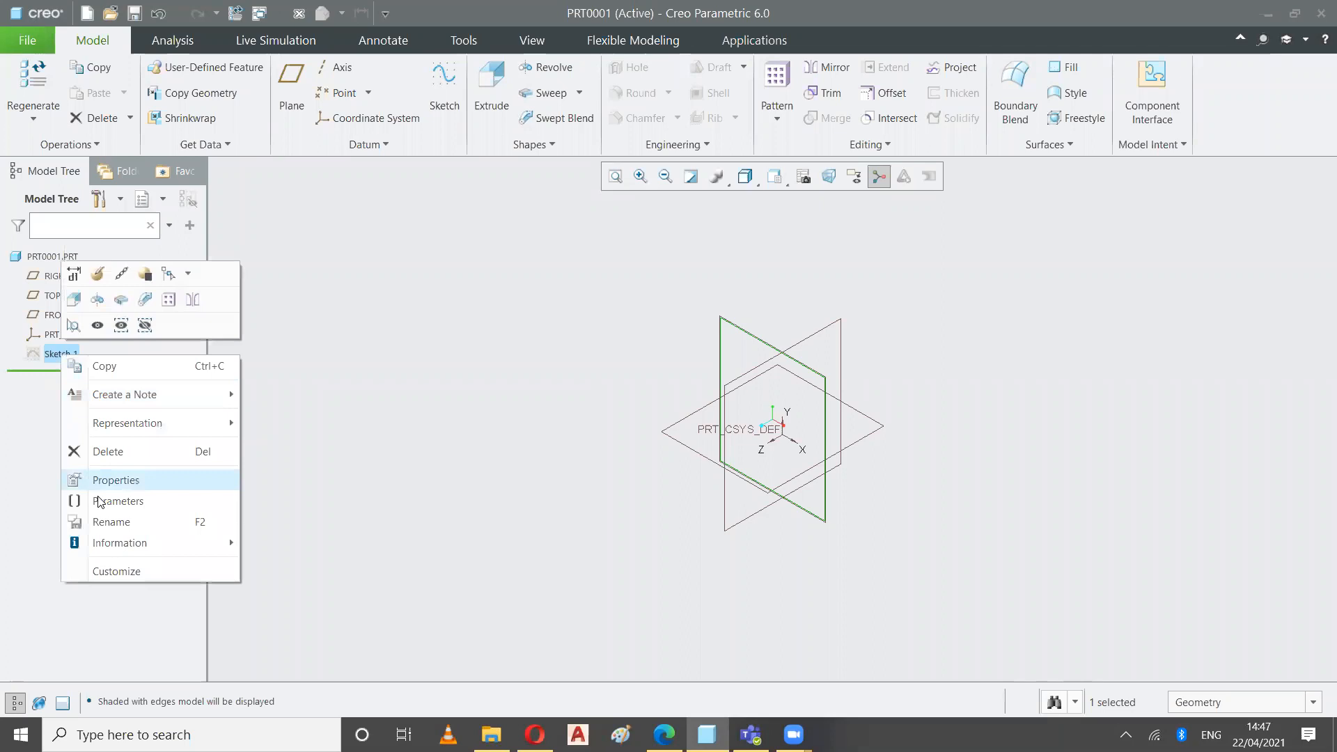
left_click(100, 327)
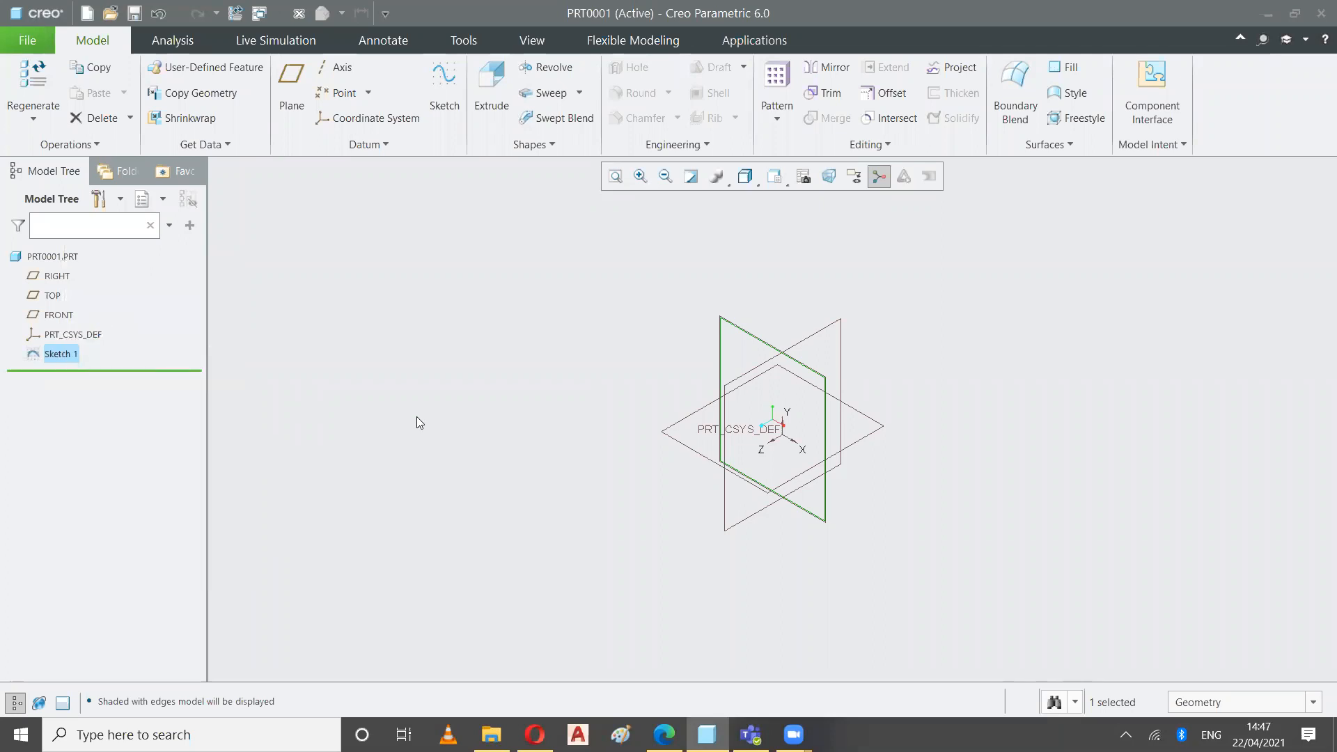
left_click(422, 480)
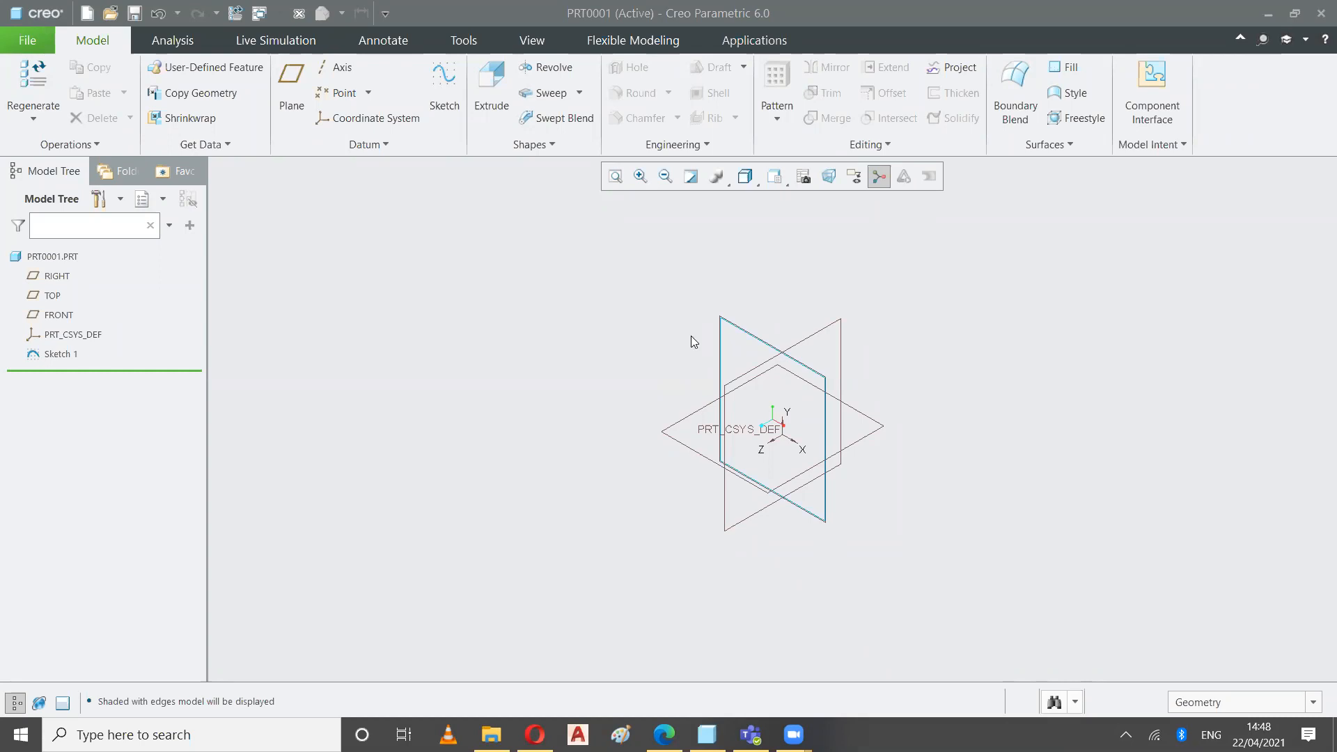
Delete Sketch 1 from the part.
right_click(63, 356)
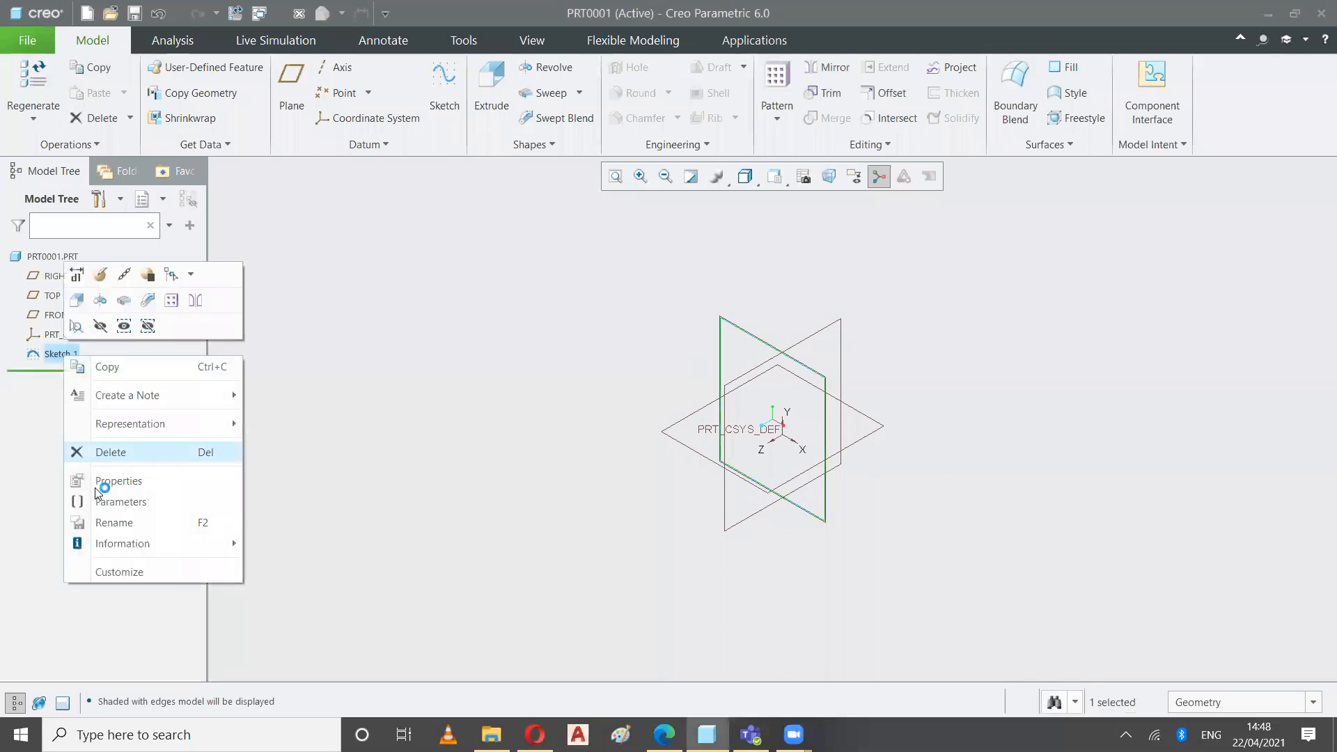
left_click(110, 458)
left_click(622, 390)
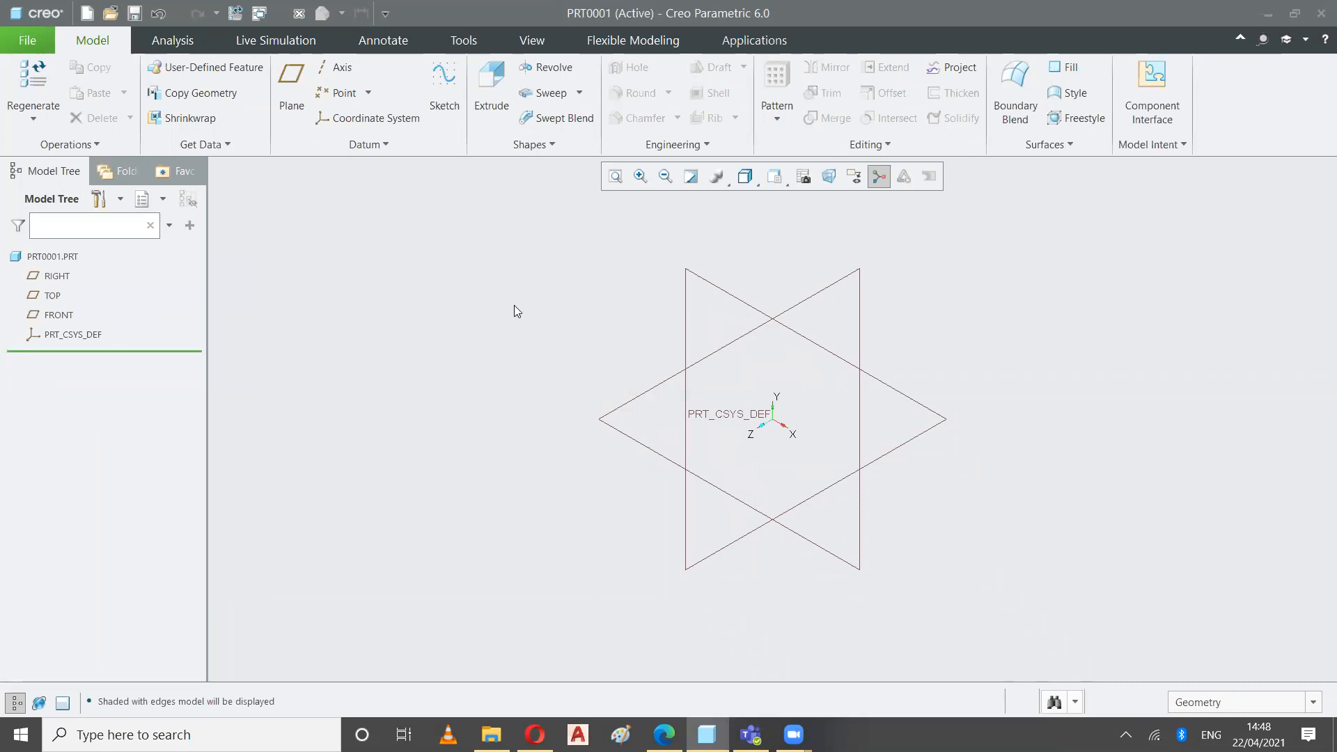
Start a new sketch on the FRONT datum plane and orient the view parallel to the sketching plane.
left_click(443, 87)
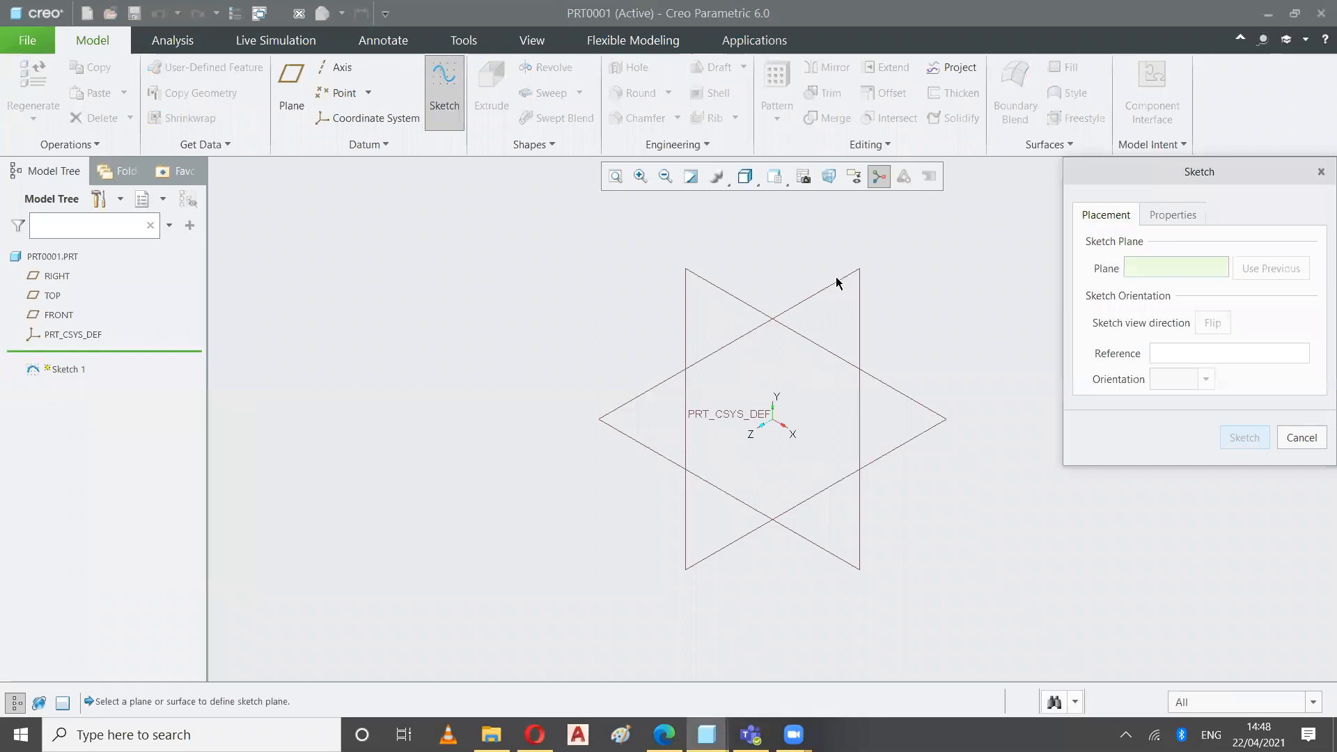
left_click(702, 283)
left_click(1231, 440)
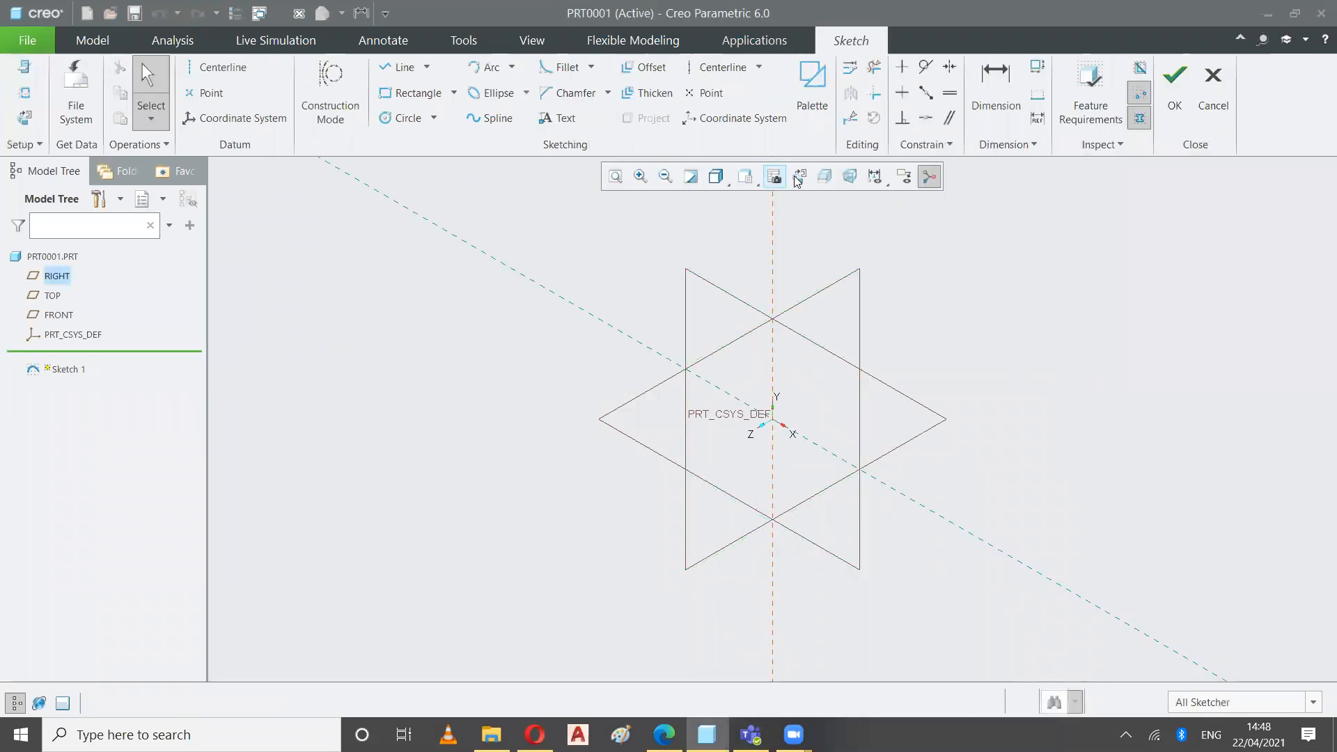
left_click(799, 177)
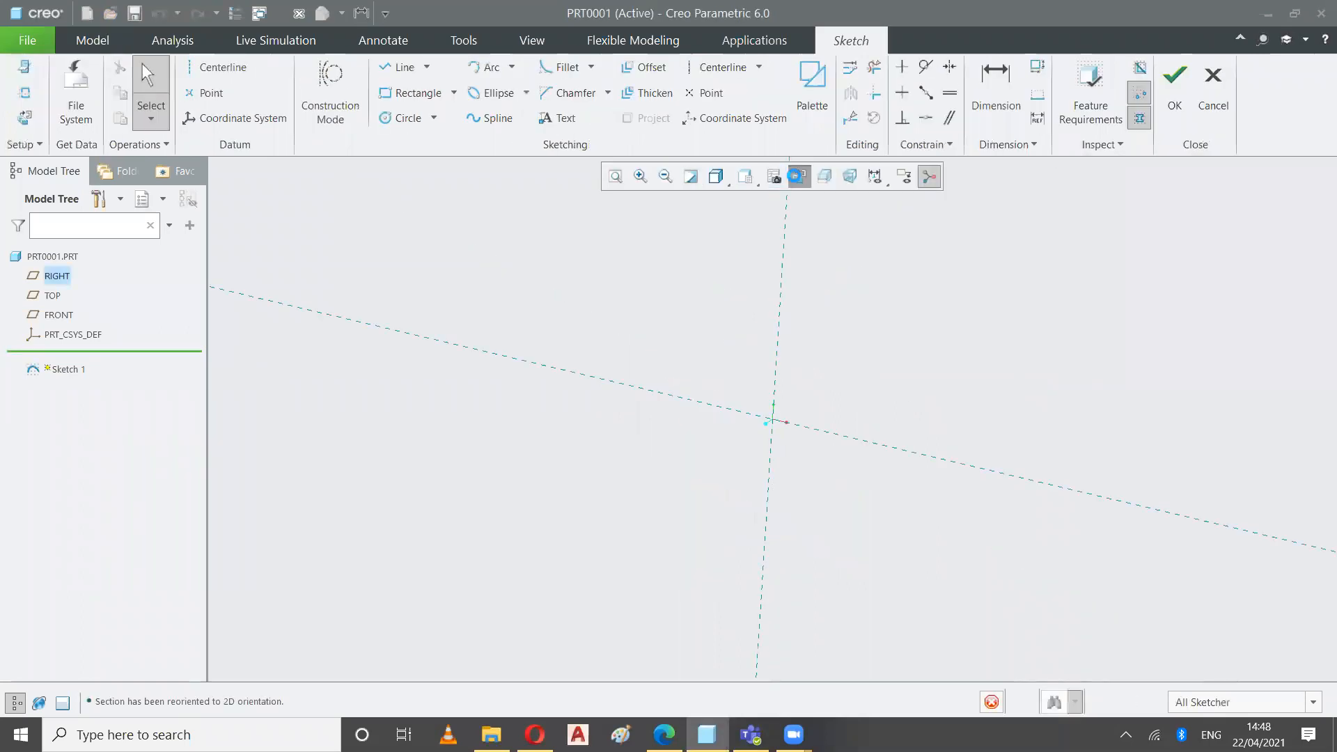
Sketch a corner rectangle about 234 wide and 284 high around the origin.
left_click(395, 98)
left_click(652, 273)
left_click(847, 498)
left_click(147, 77)
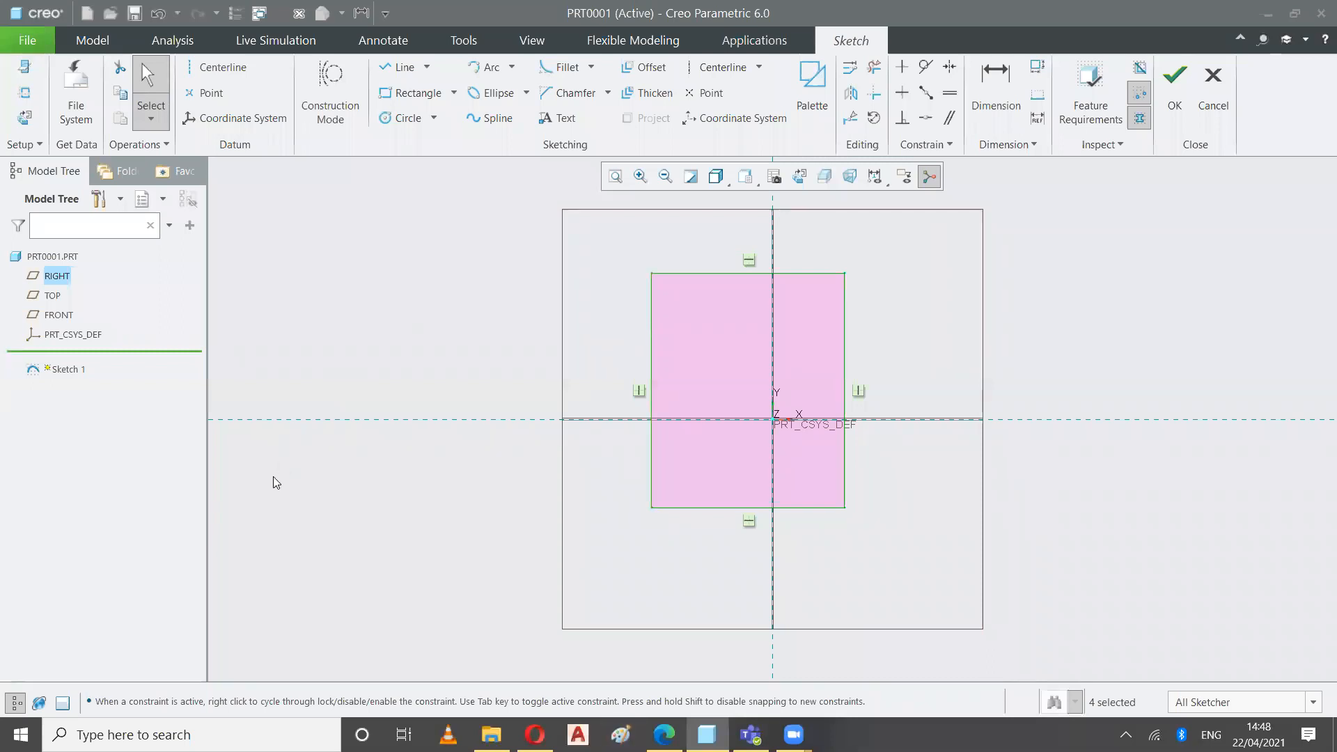
left_click(399, 67)
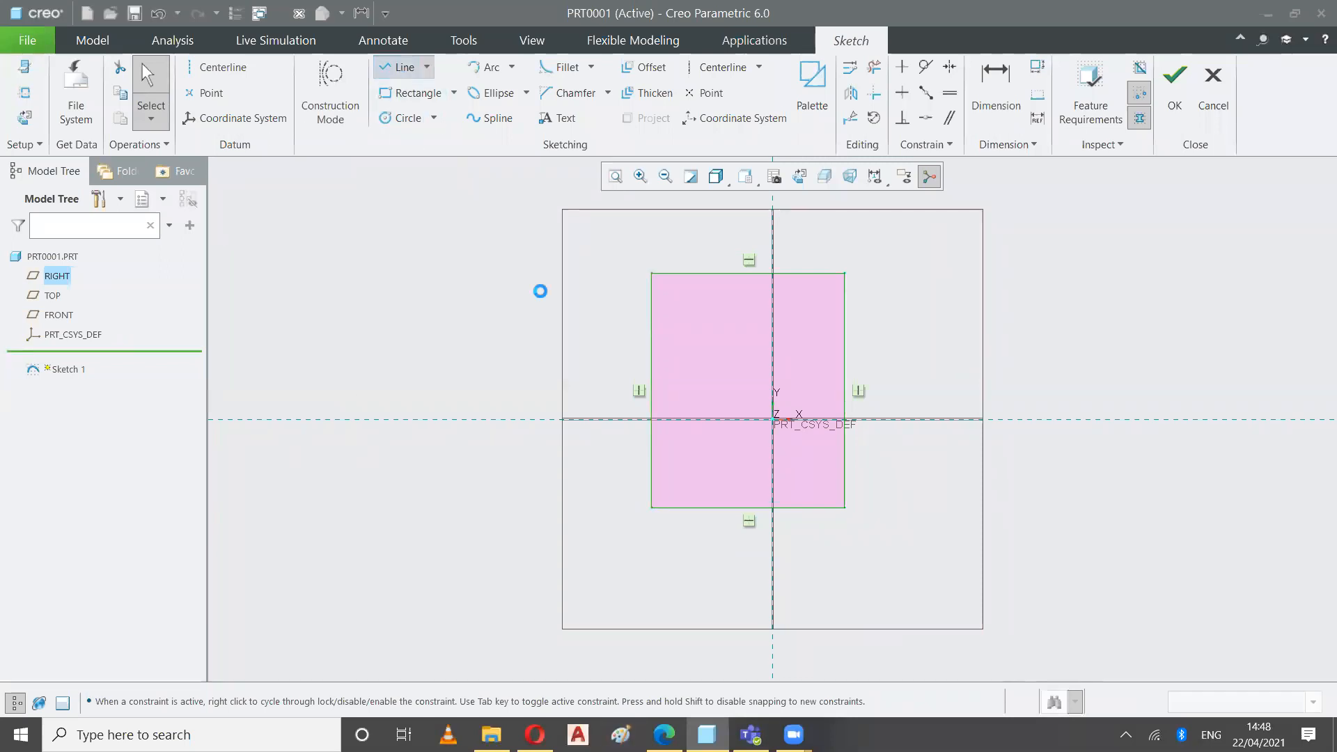
left_click(508, 279)
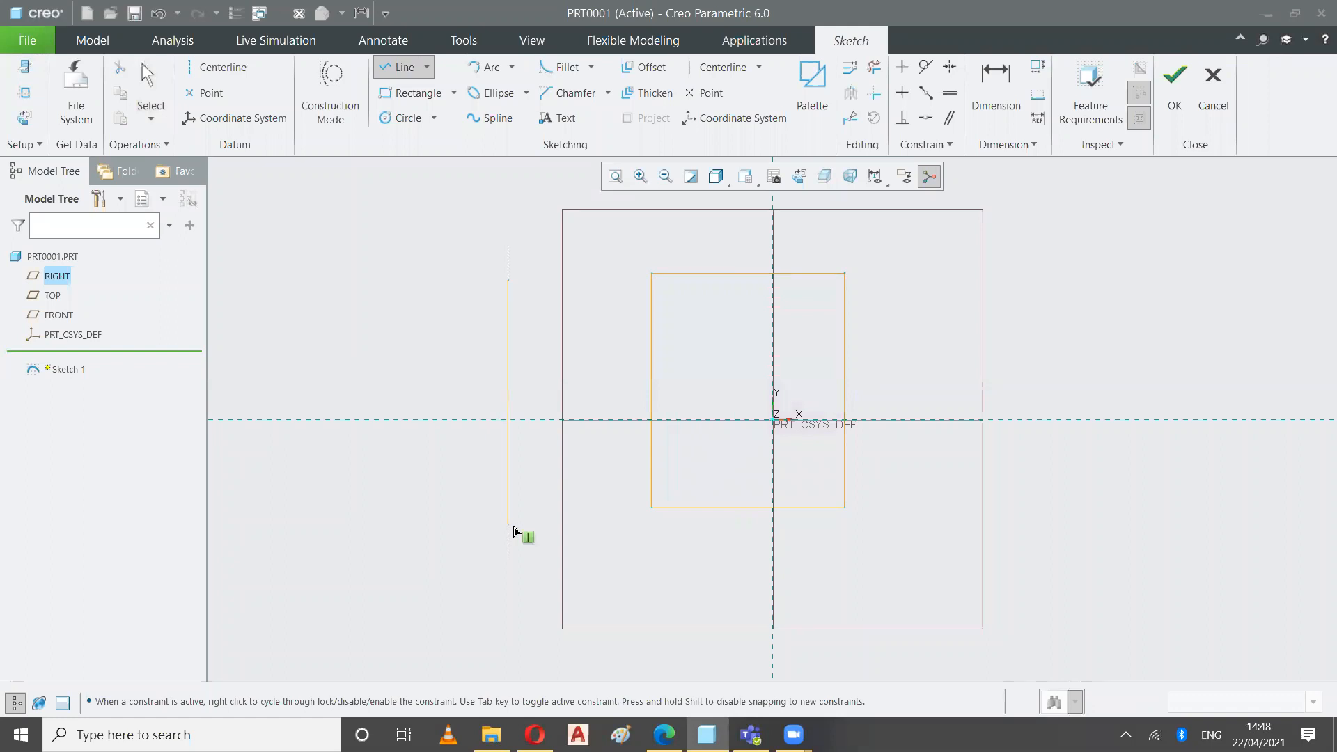
left_click(511, 526)
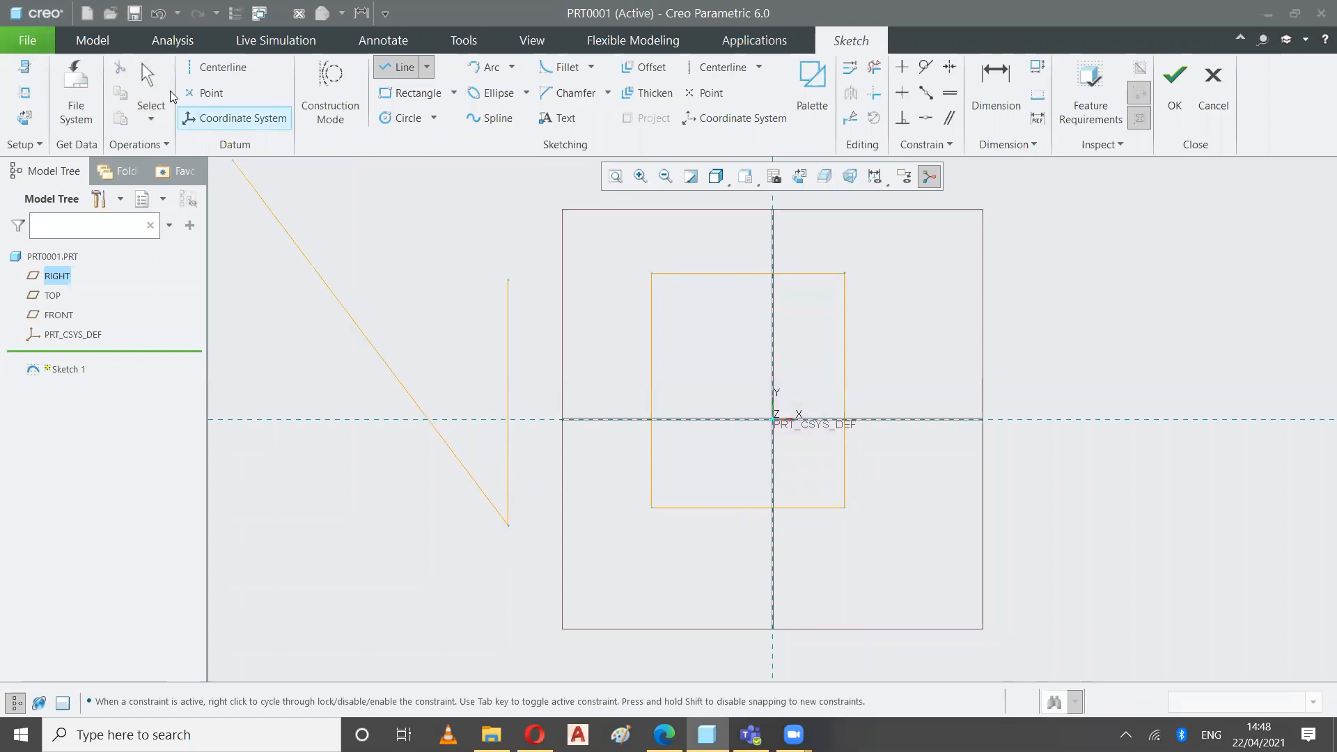
left_click(151, 78)
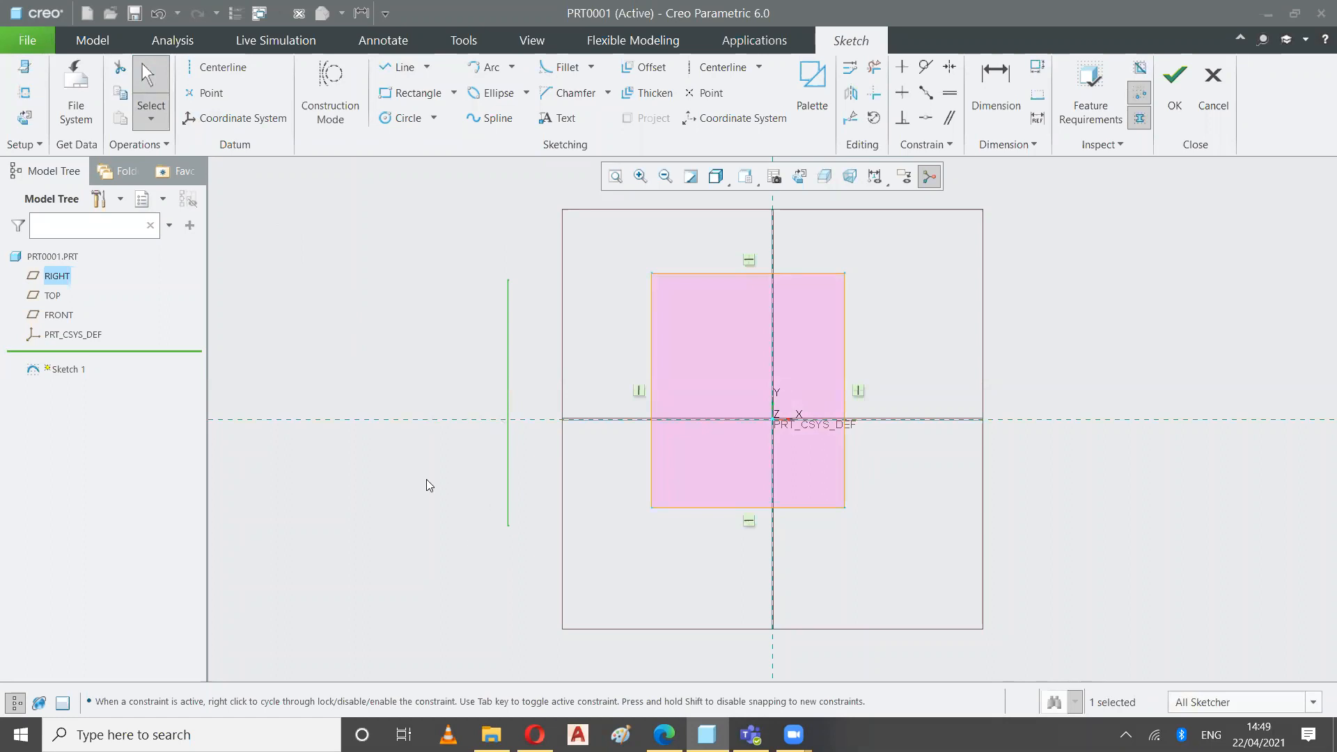
left_click(156, 16)
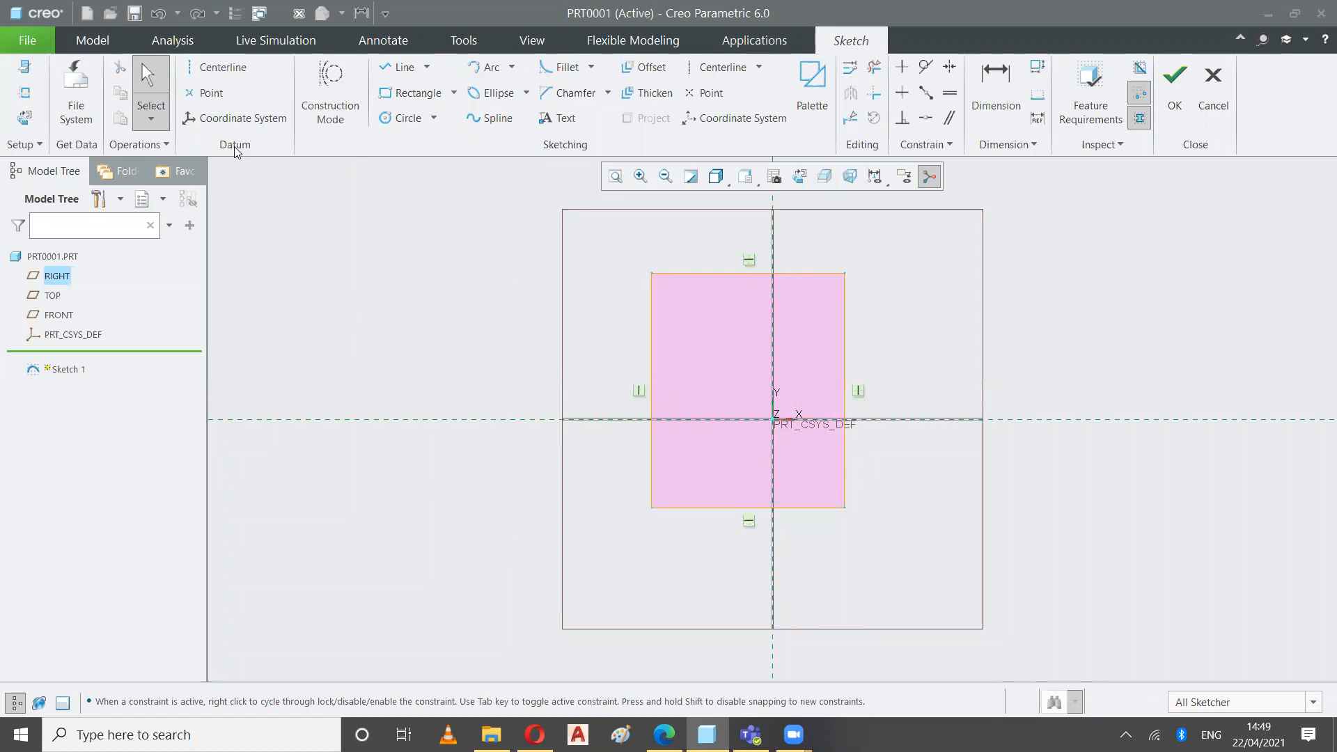
Add a vertical datum centerline about 169 outside the rectangle's left edge and finish the sketch.
left_click(199, 71)
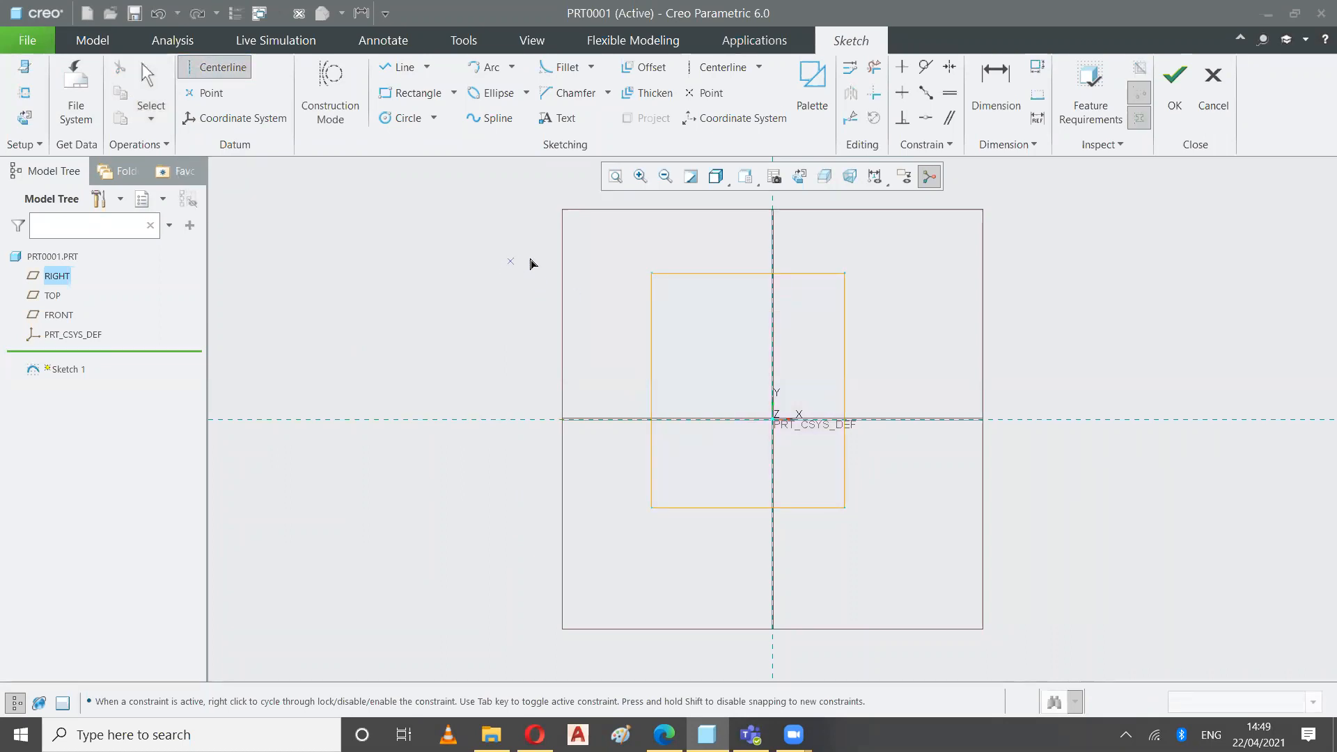
left_click(513, 273)
left_click(515, 511)
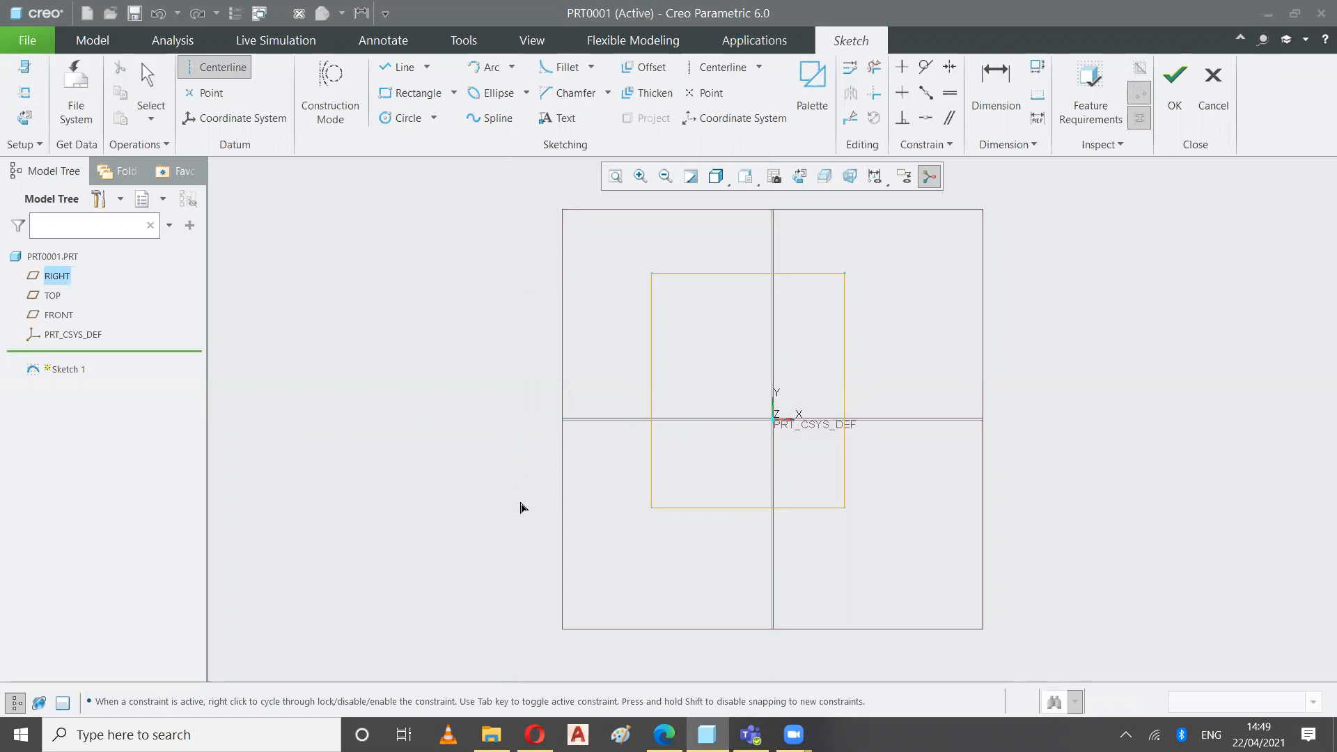
left_click(149, 79)
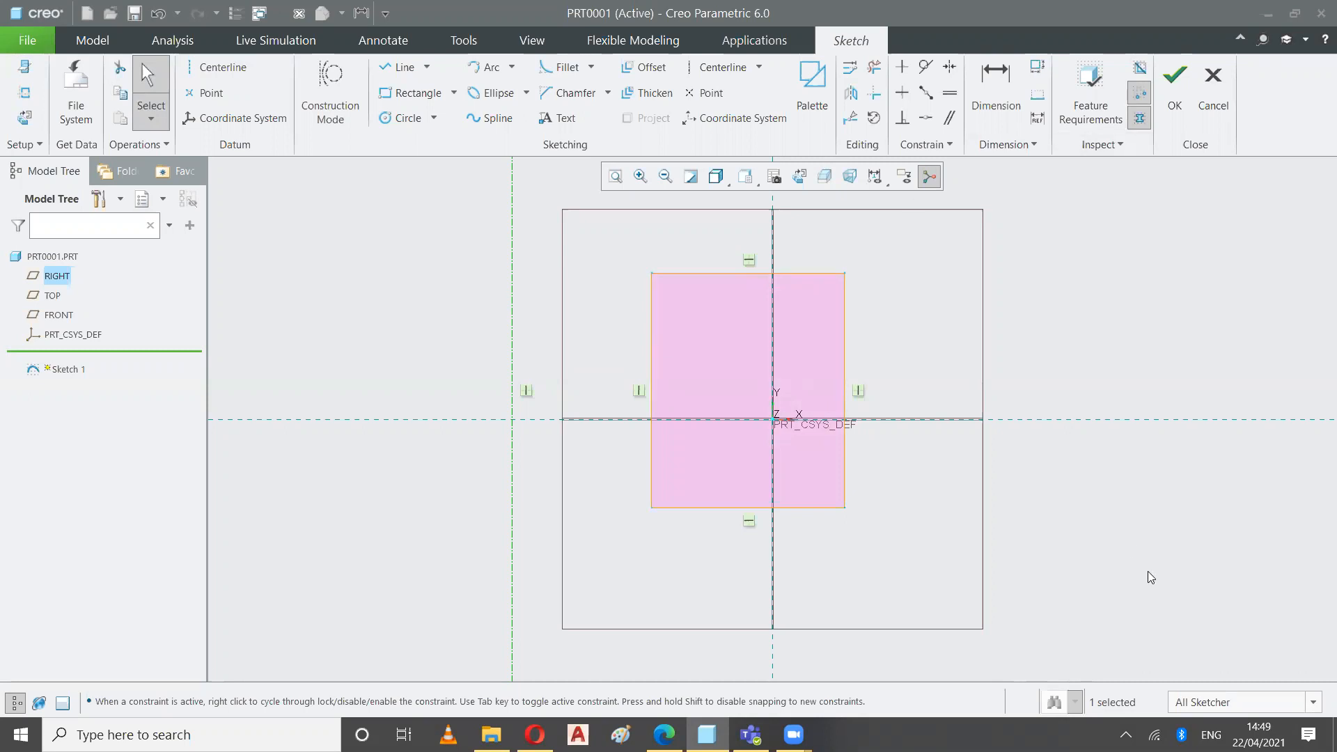
left_click(1175, 90)
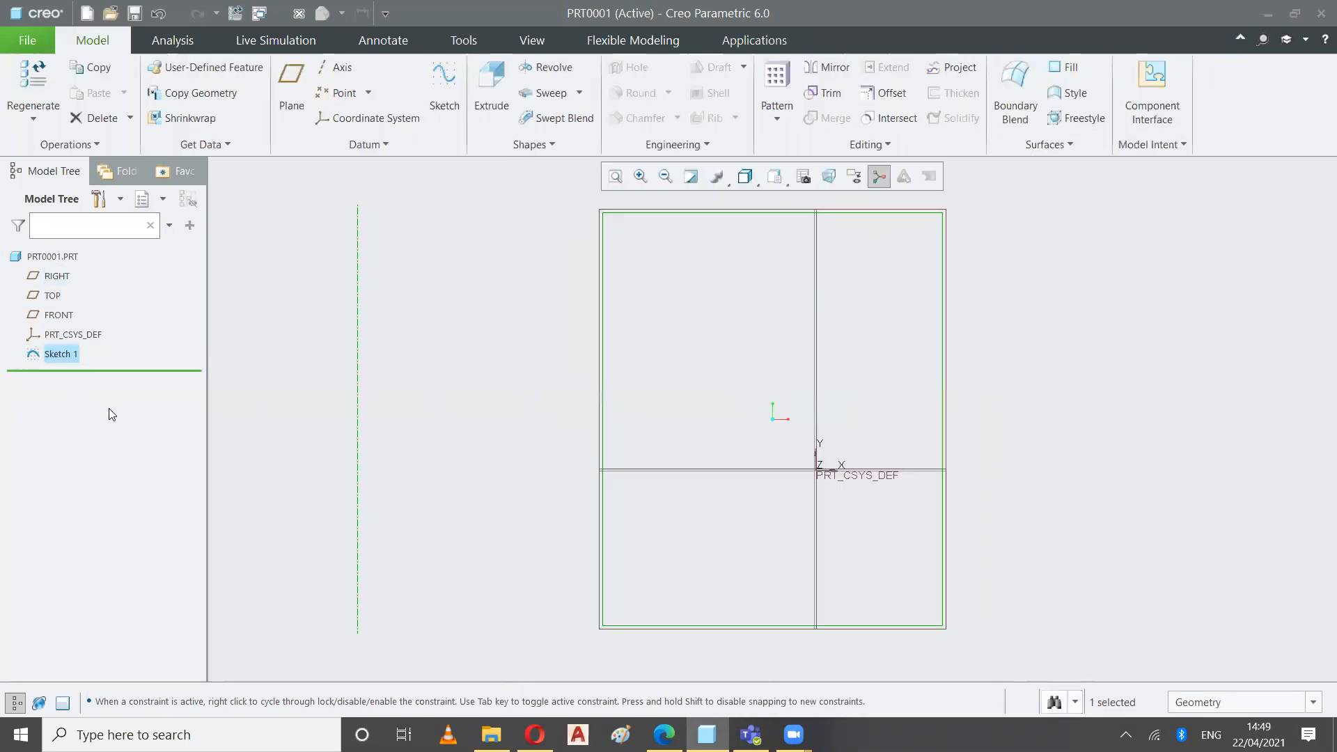
left_click(440, 400)
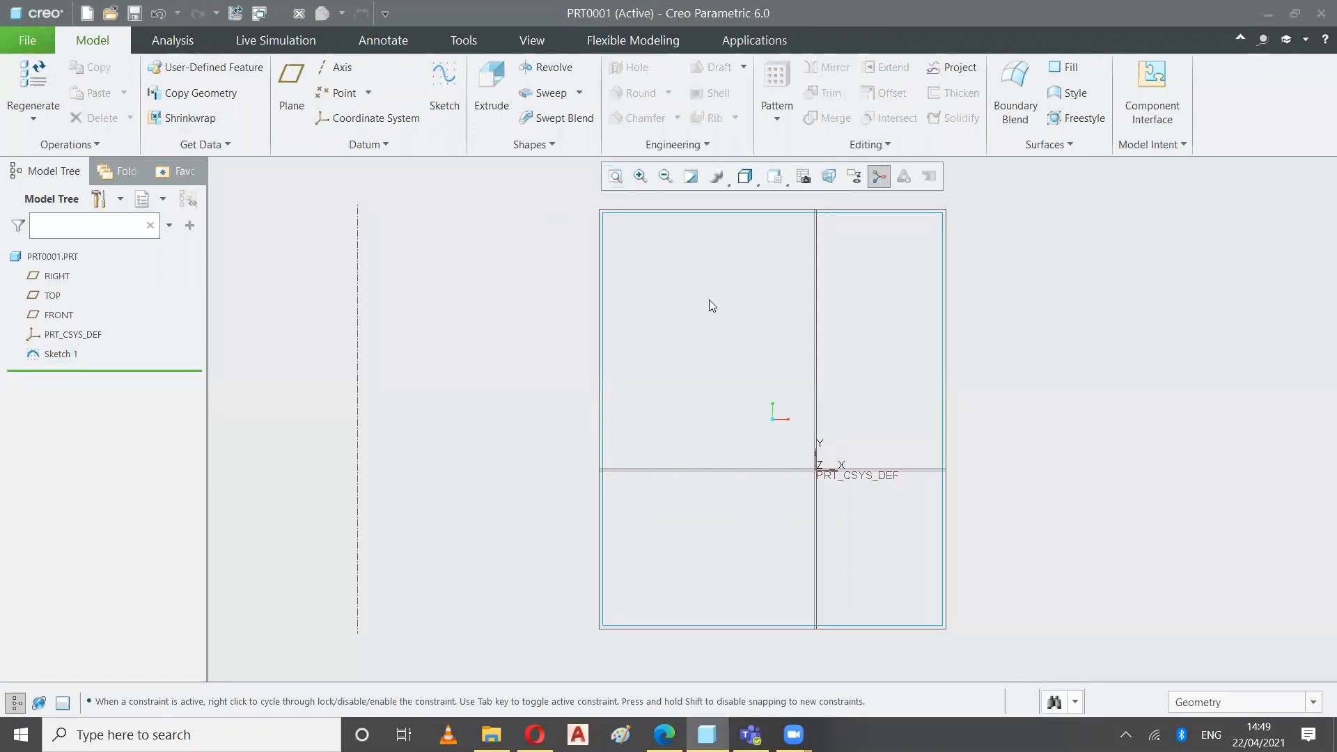
Start a solid Revolve using Sketch 1 as the section and its internal centerline as the axis.
left_click(747, 178)
left_click(777, 181)
left_click(775, 179)
left_click(684, 217)
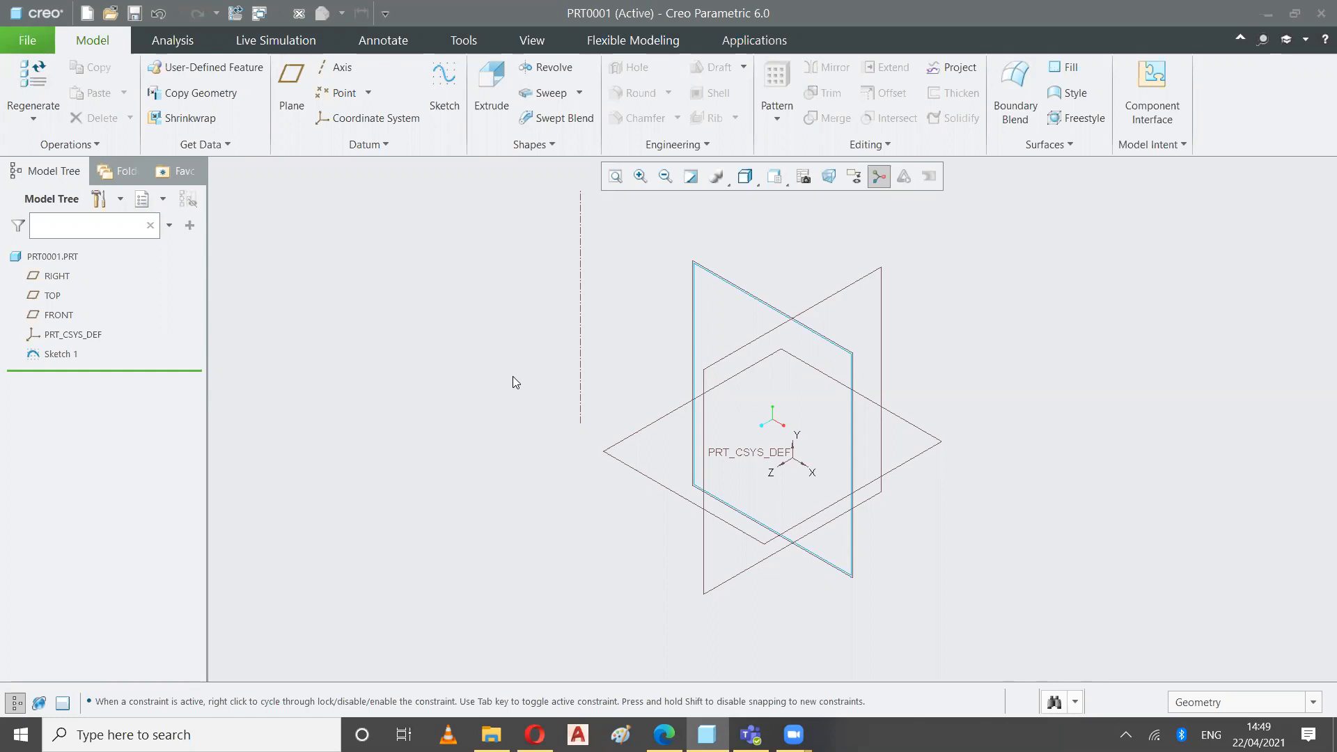
left_click(569, 75)
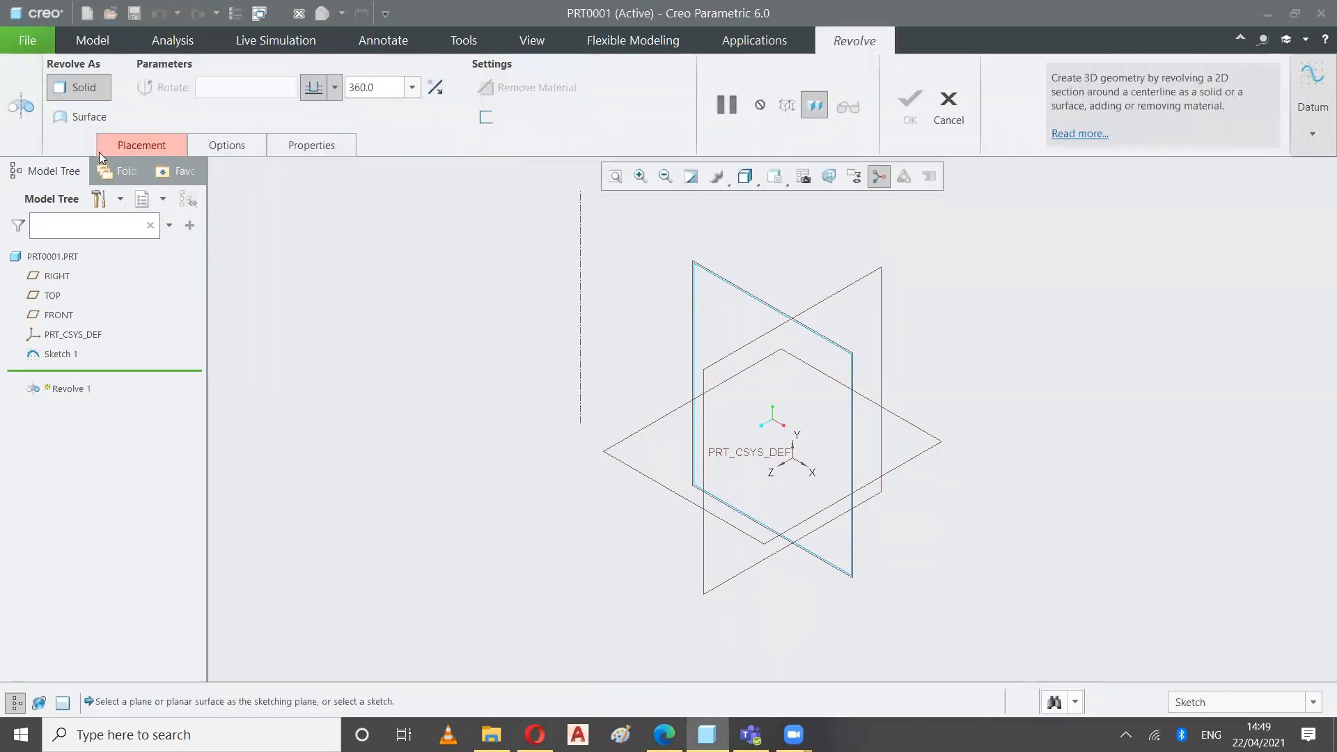
left_click(140, 144)
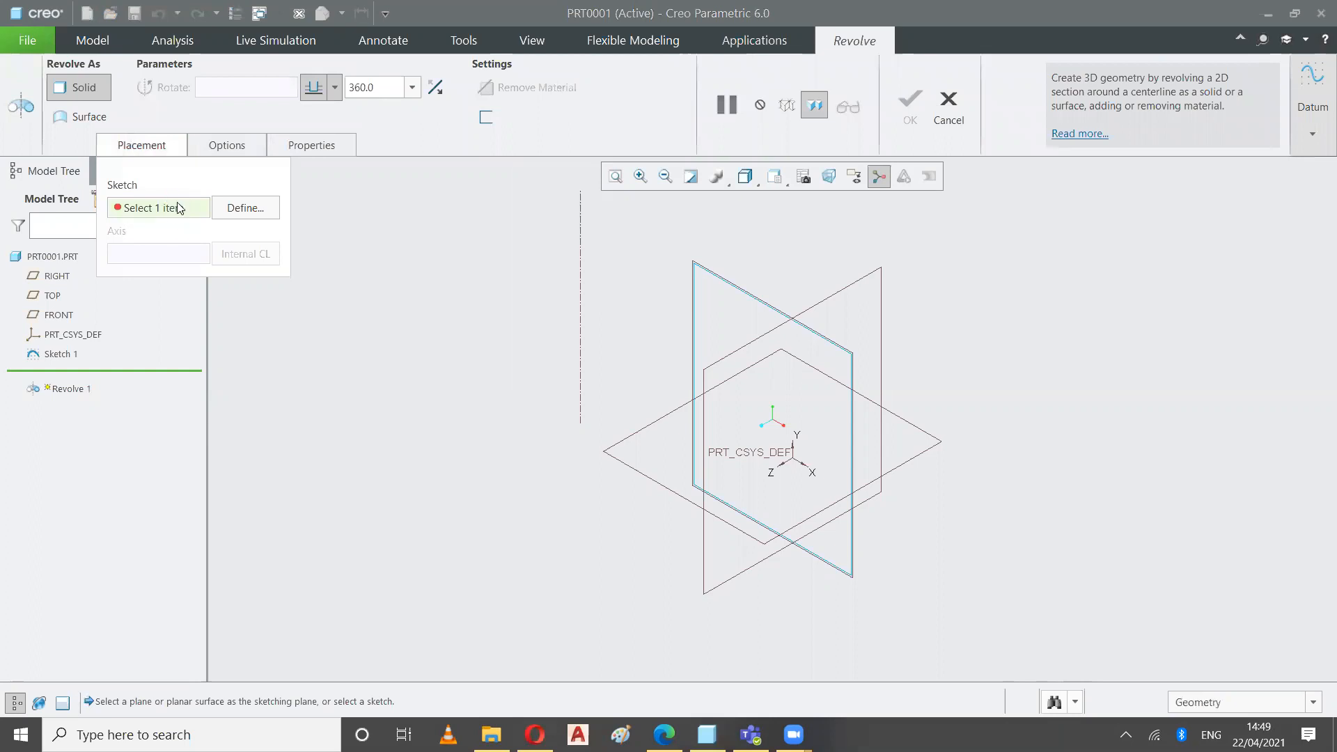
left_click(728, 283)
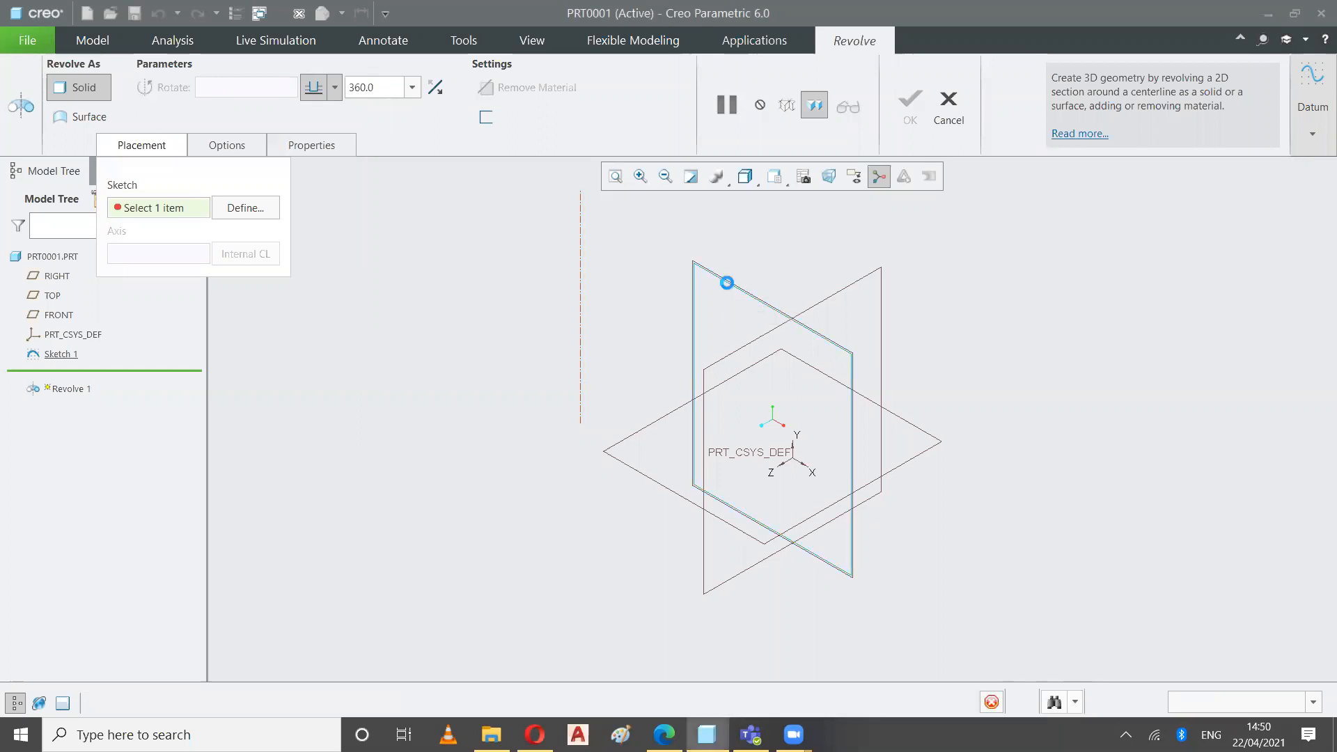
left_click(616, 177)
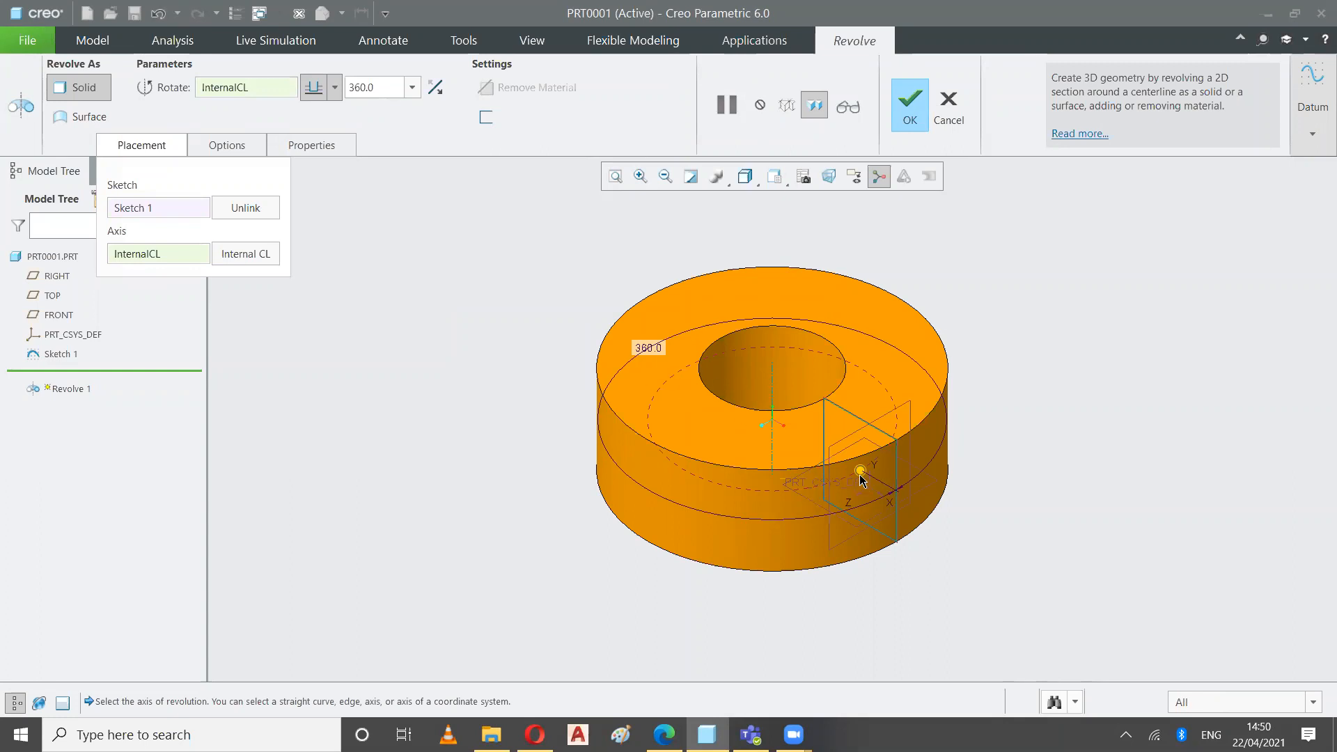
Reduce the revolve angle to 108 degrees and complete the feature.
left_click_drag(860, 474, 885, 288)
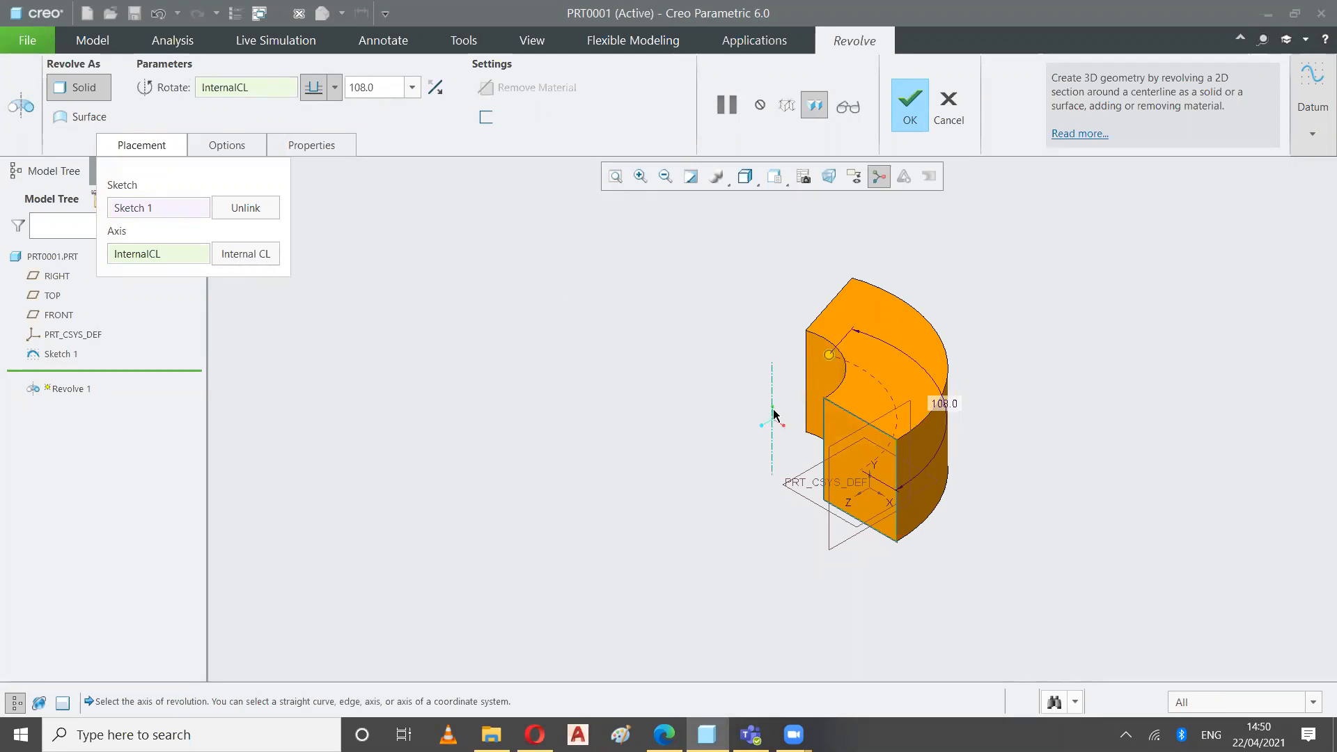
scroll(780, 446, "down", 2)
scroll(780, 446, "up", 4)
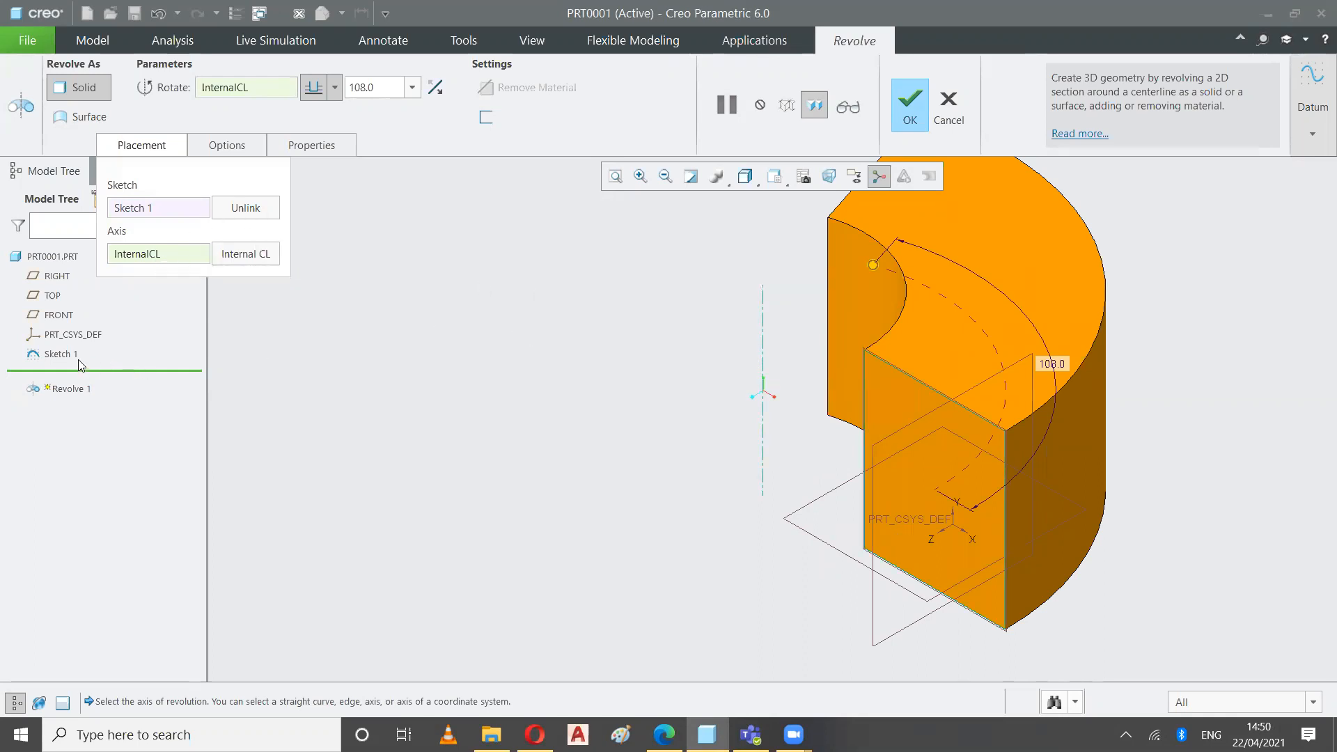
left_click(910, 103)
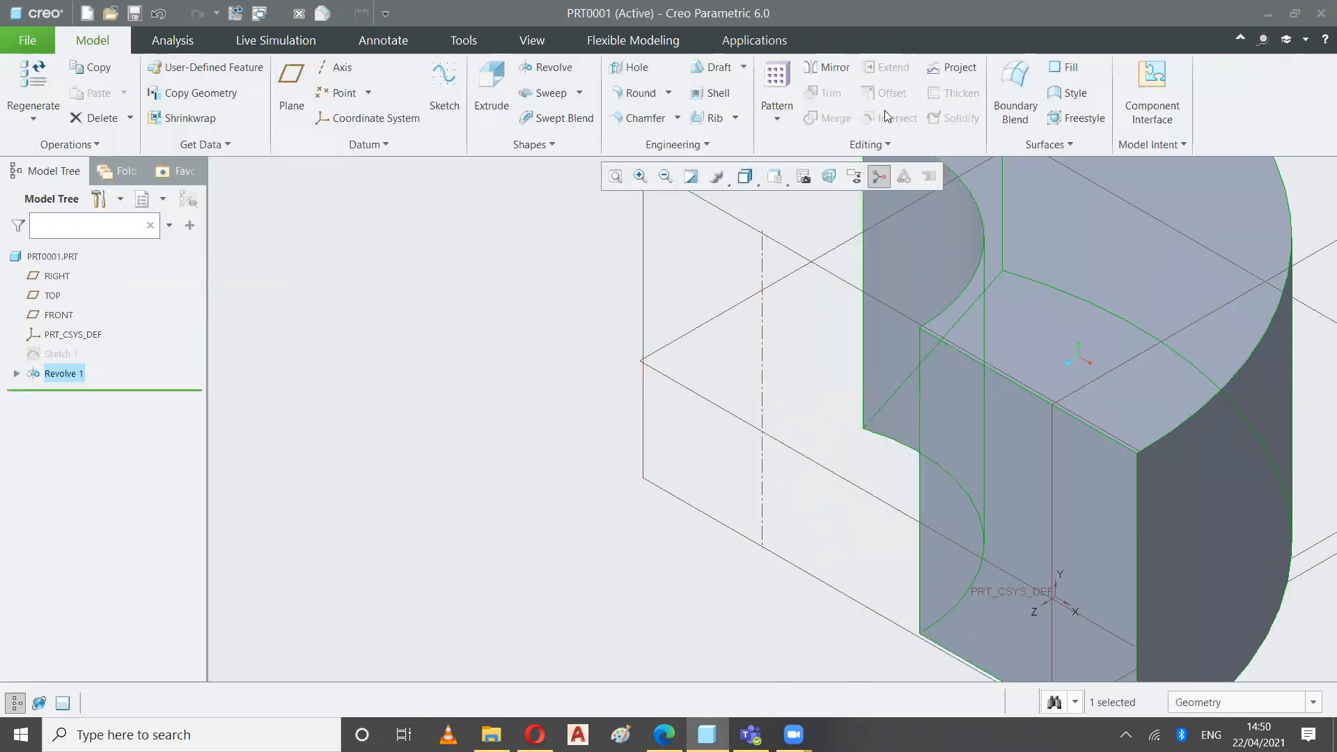
left_click(615, 178)
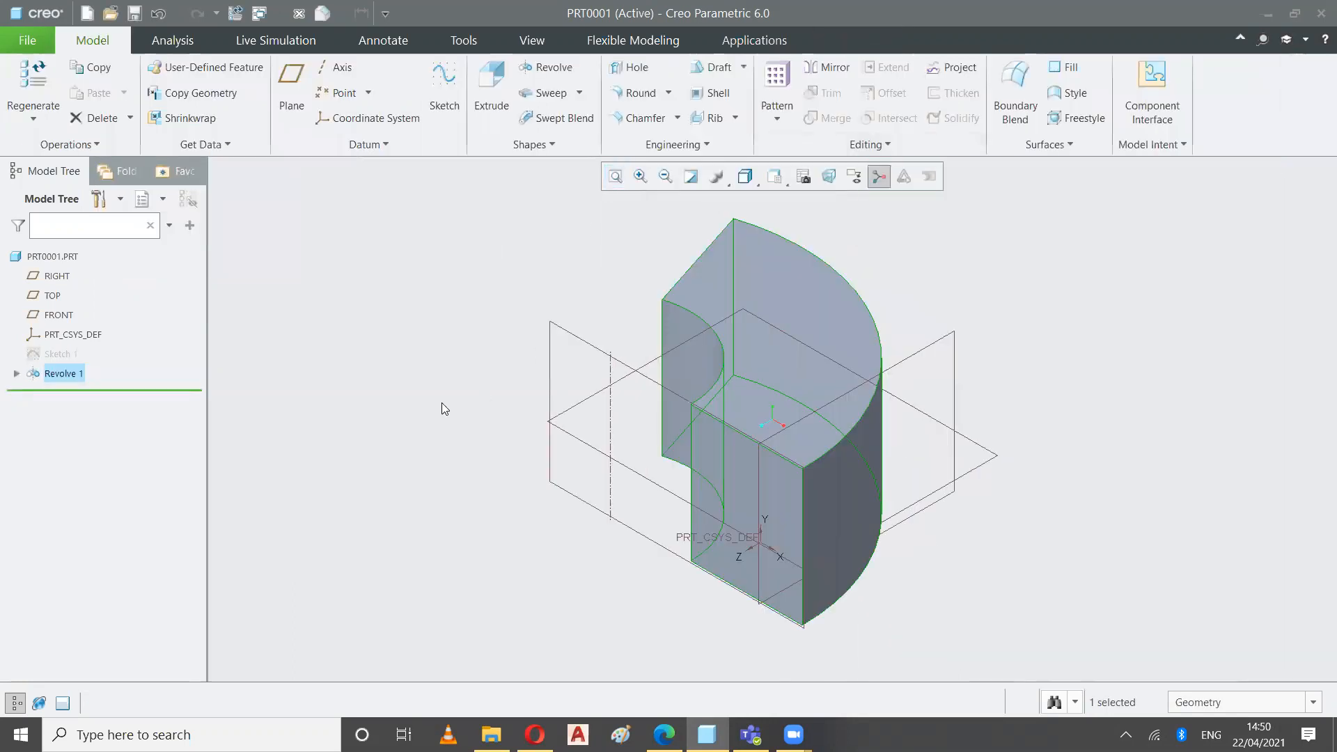
left_click(335, 444)
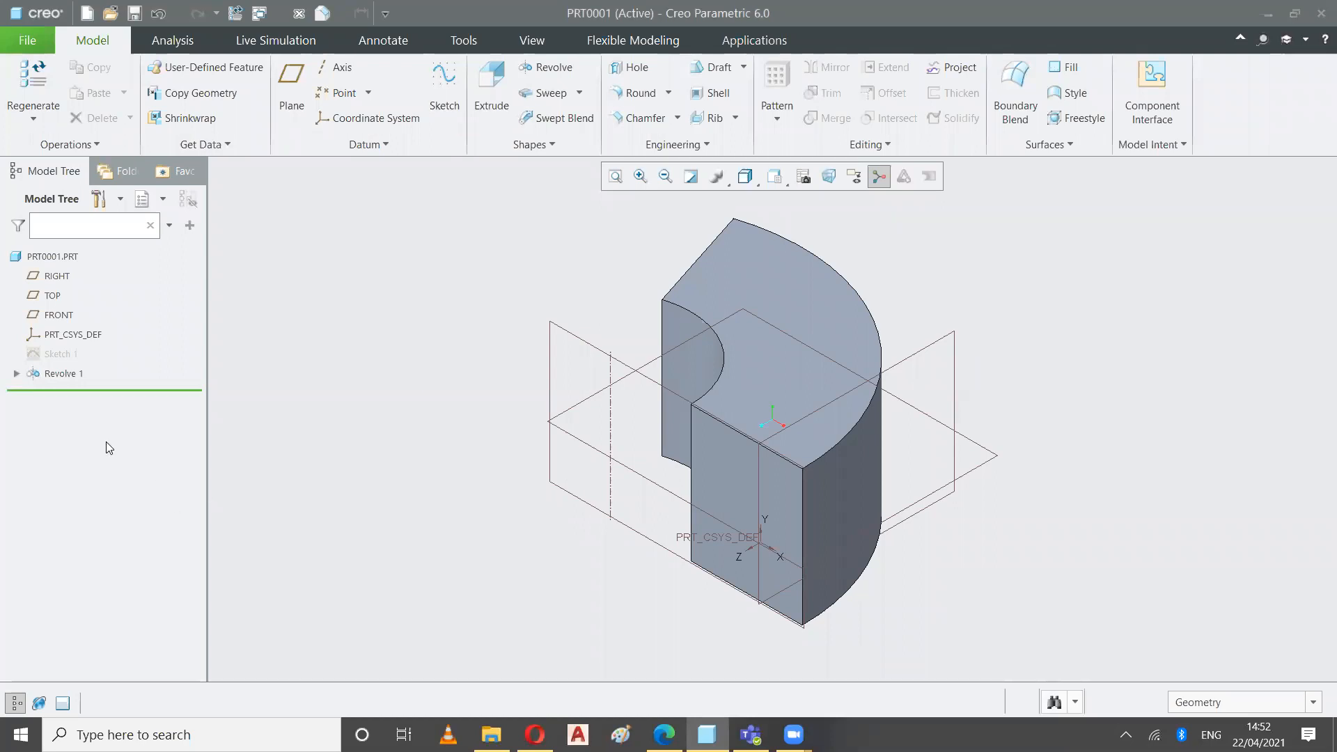
Delete the Revolve 1 feature and keep its source sketch.
right_click(63, 377)
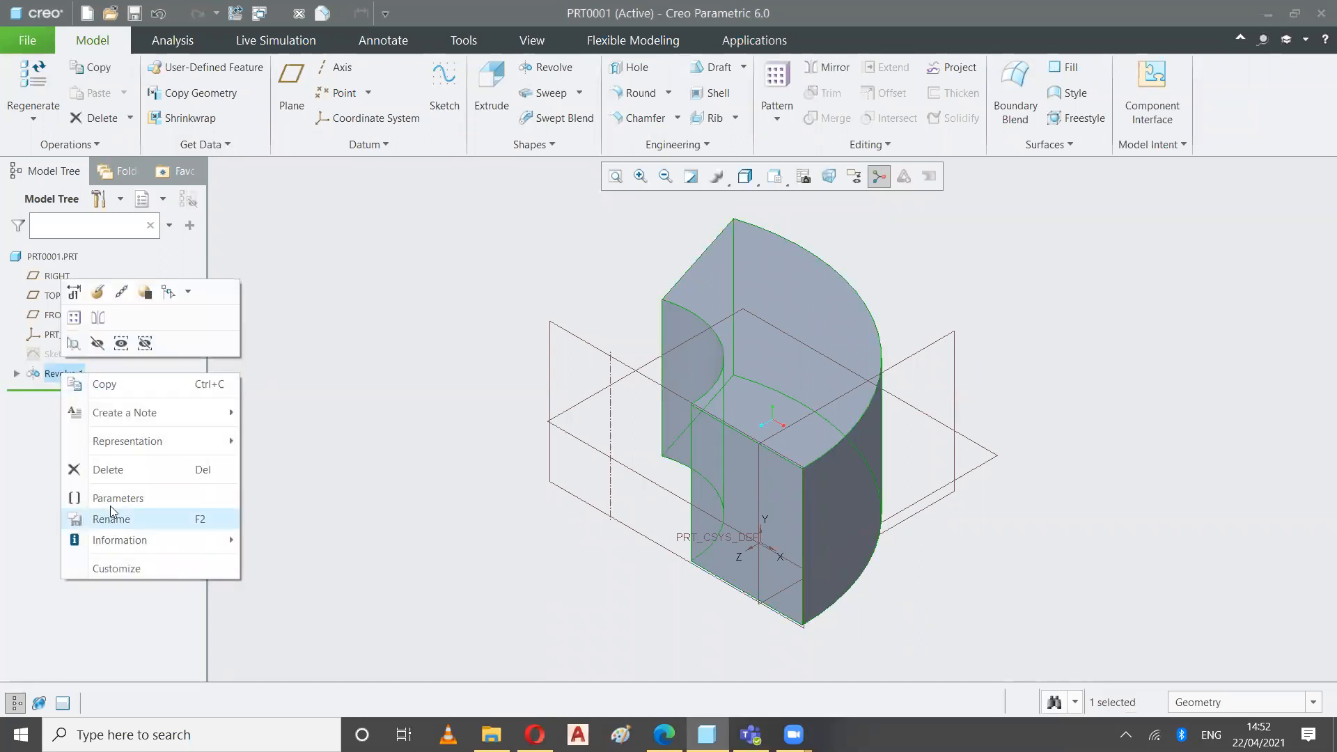
left_click(110, 469)
left_click(596, 393)
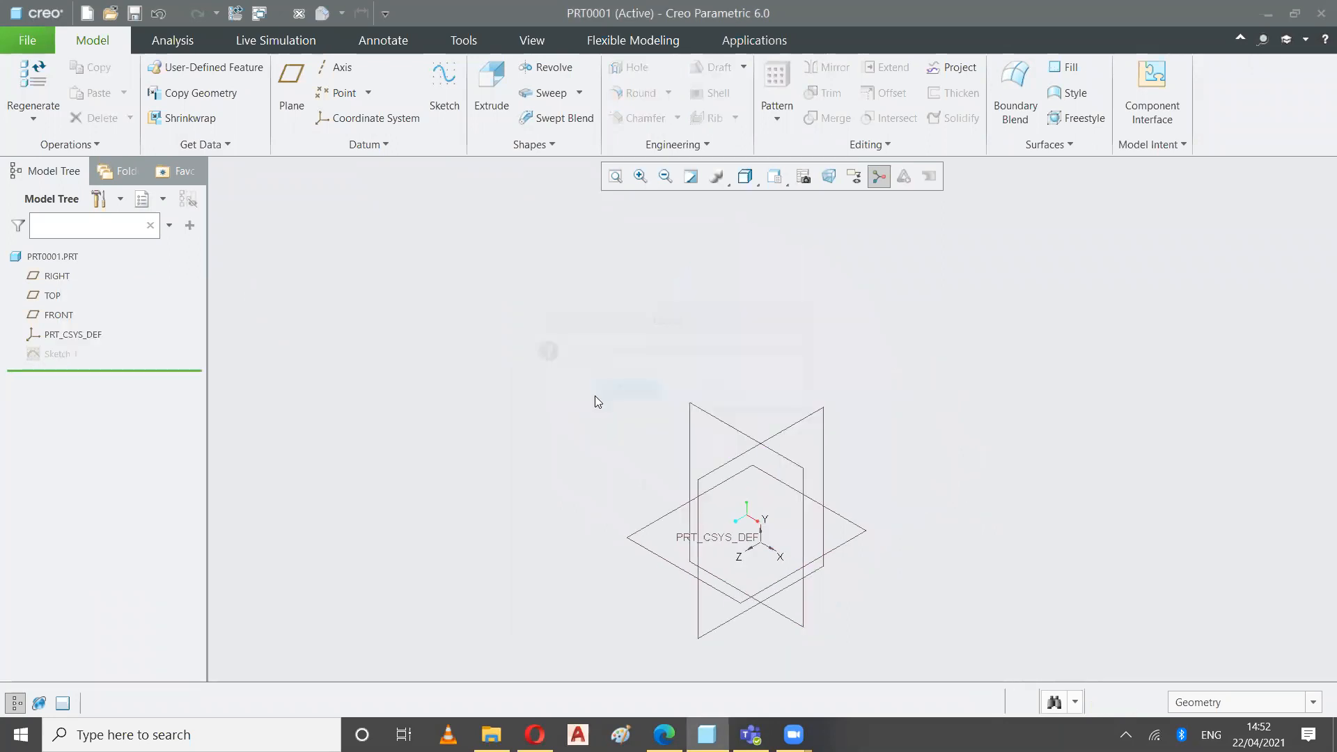
left_click(67, 355)
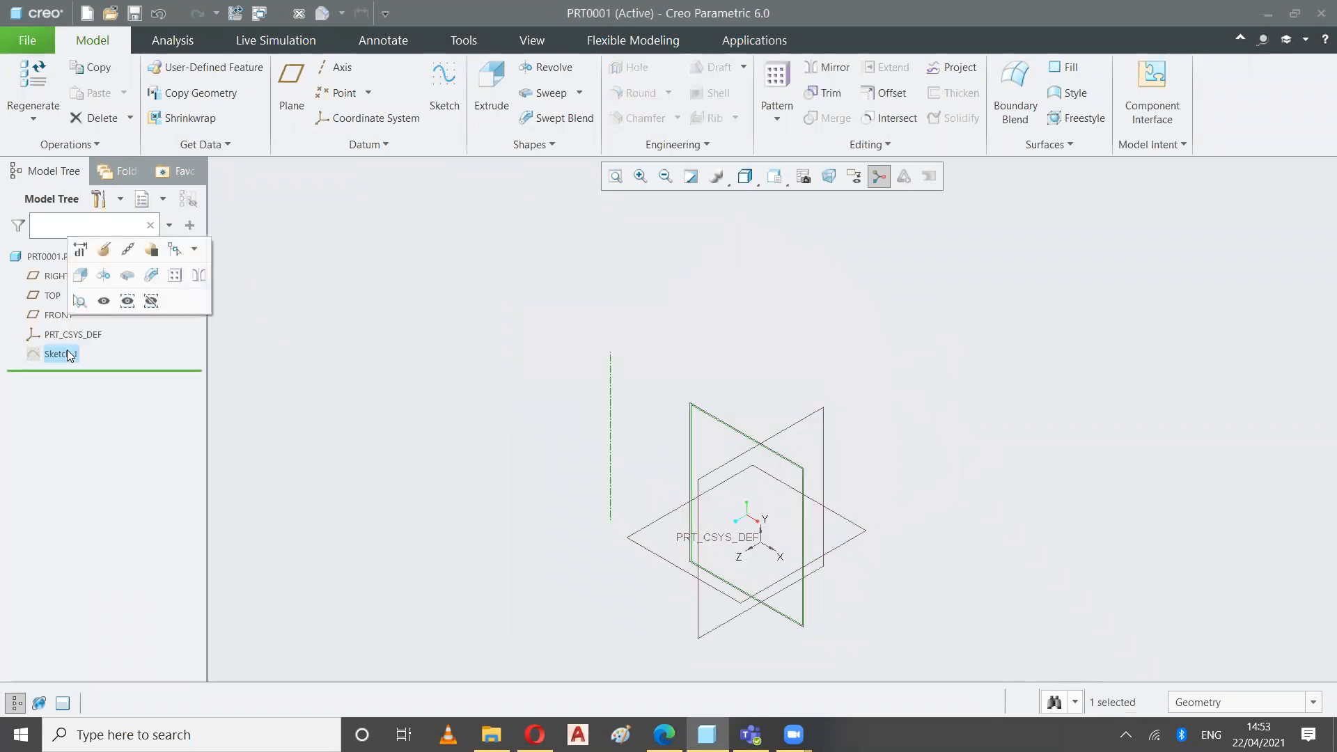
right_click(68, 355)
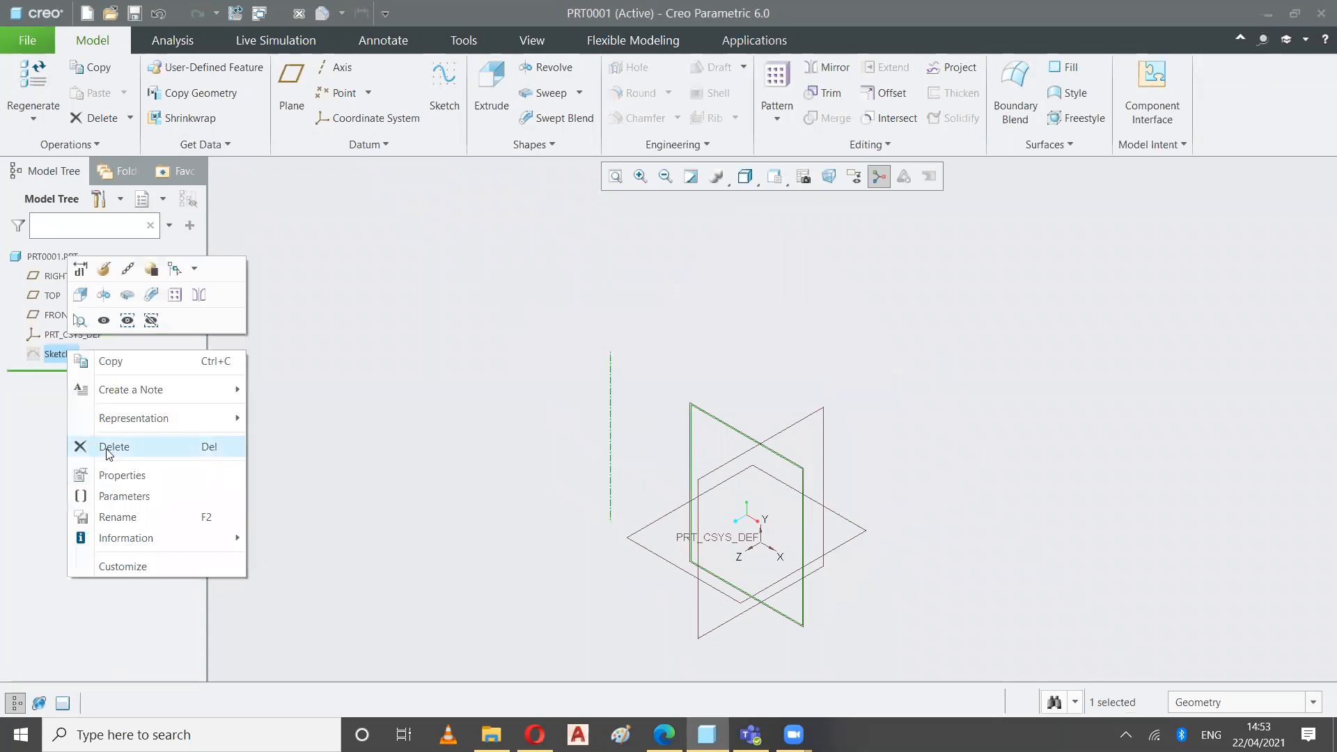
left_click(126, 291)
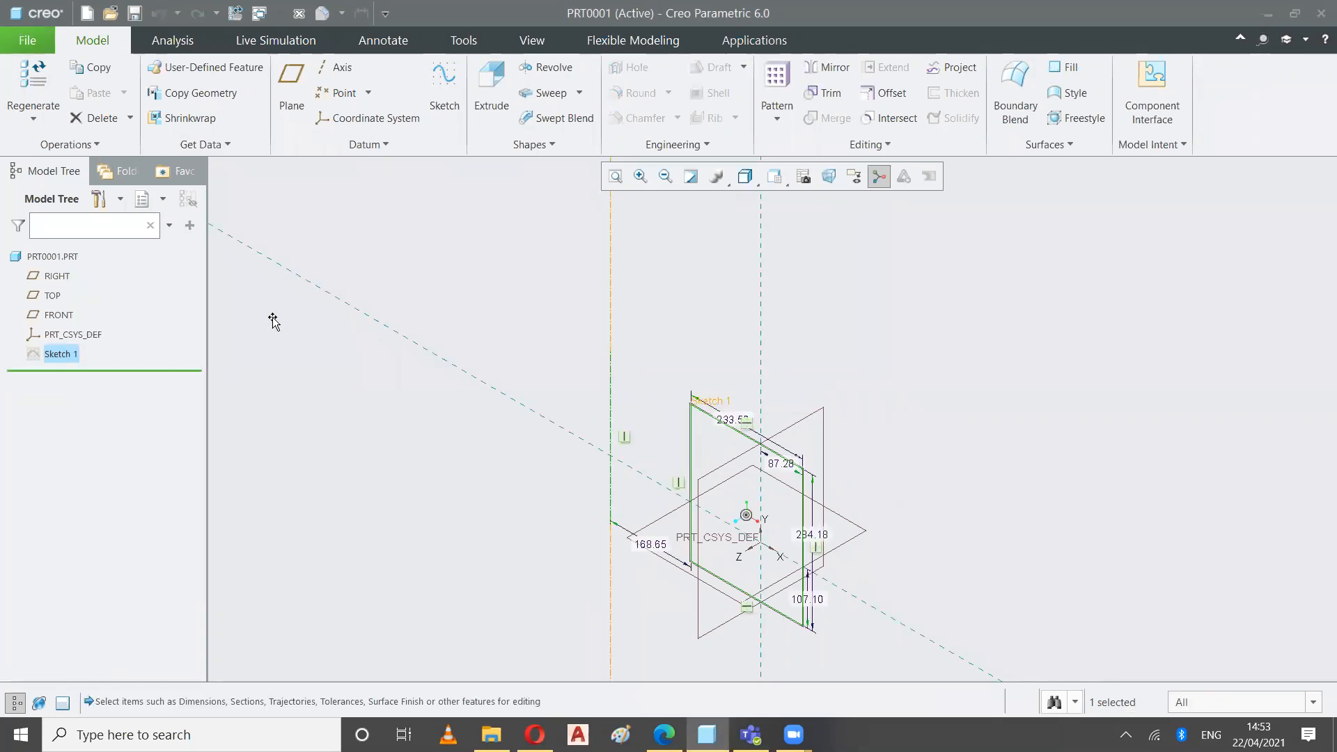
left_click(681, 283)
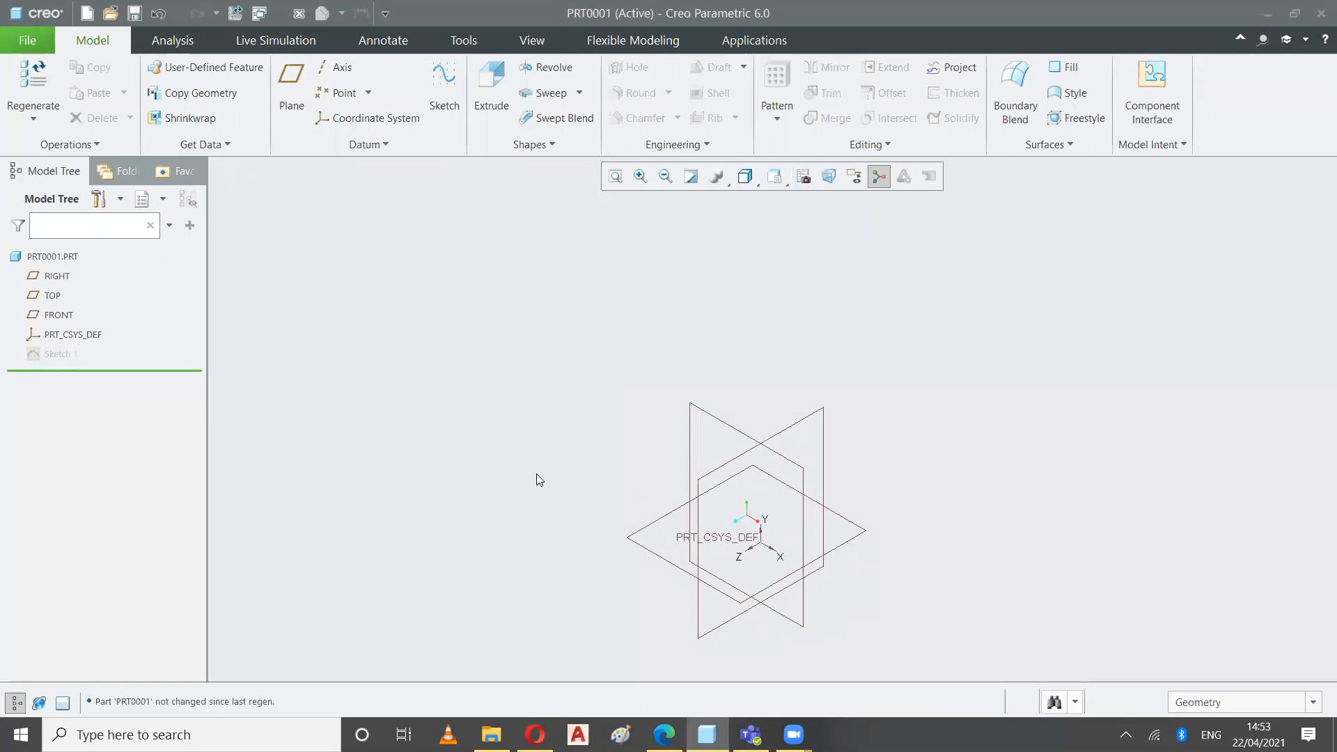
Open the definition of Sketch 1 for editing in the 2D sketch view.
left_click(71, 355)
left_click(105, 263)
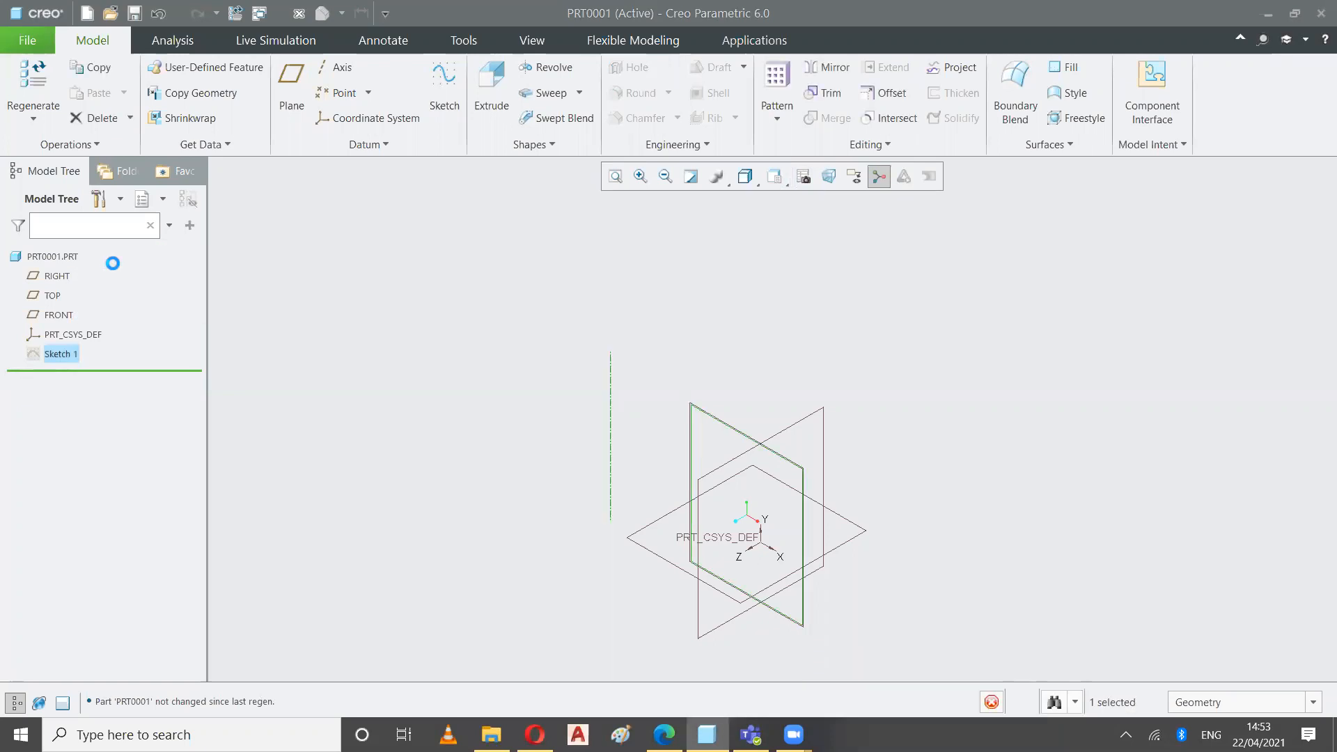
left_click(800, 179)
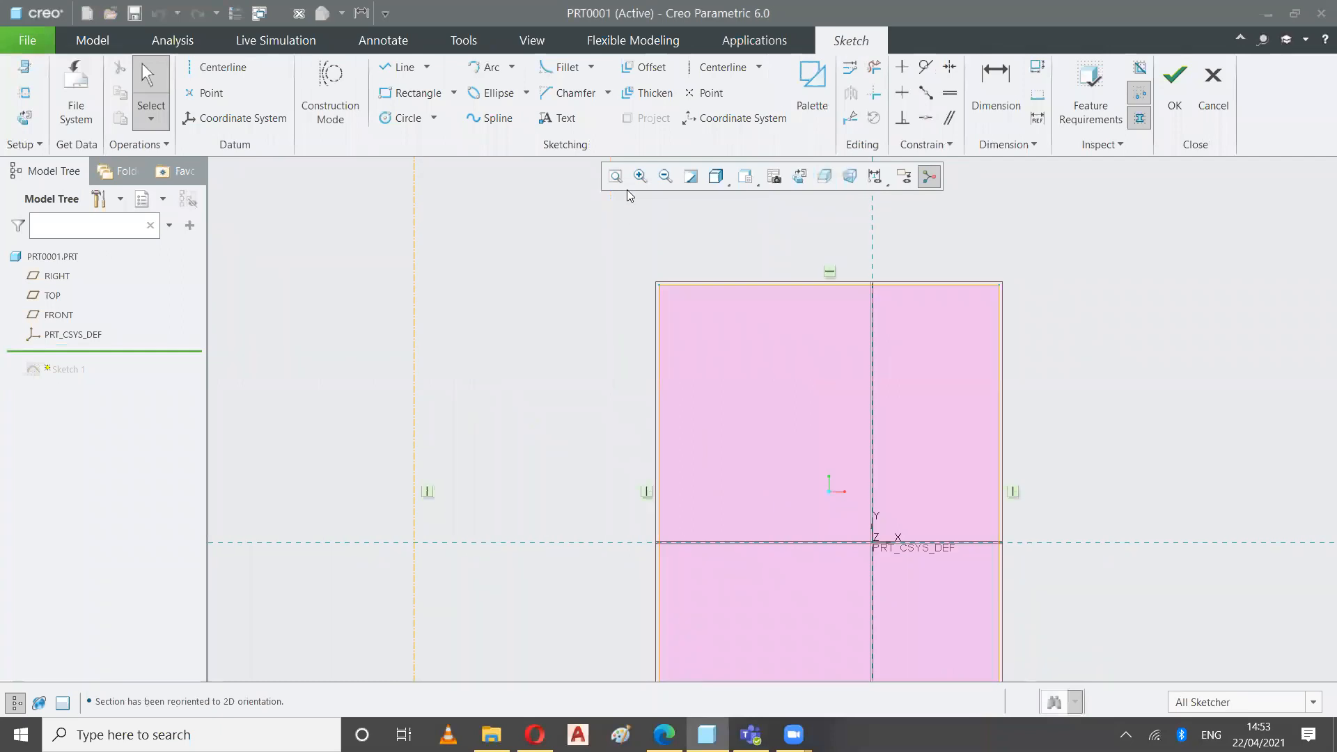
left_click(615, 176)
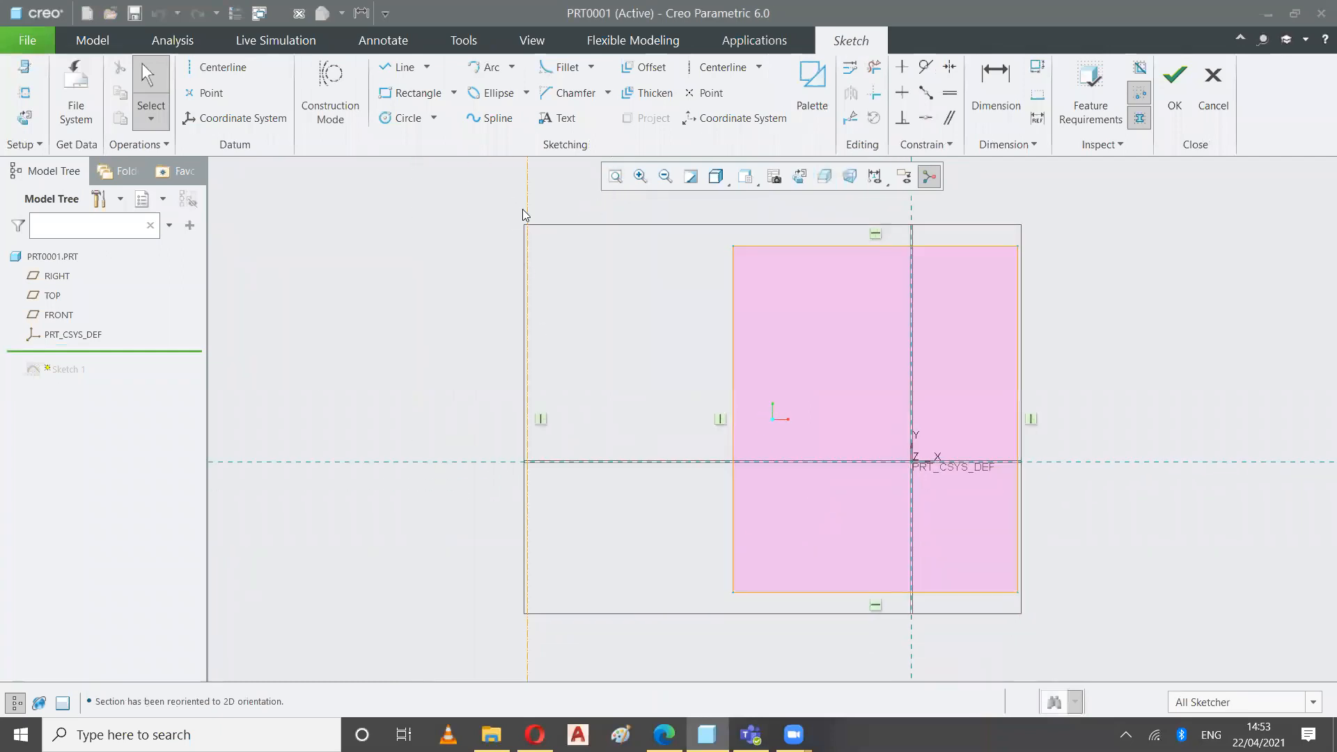
Replace Sketch 1's datum centerline with a vertical construction centerline to the left of the rectangle and finish the sketch.
left_click(527, 214)
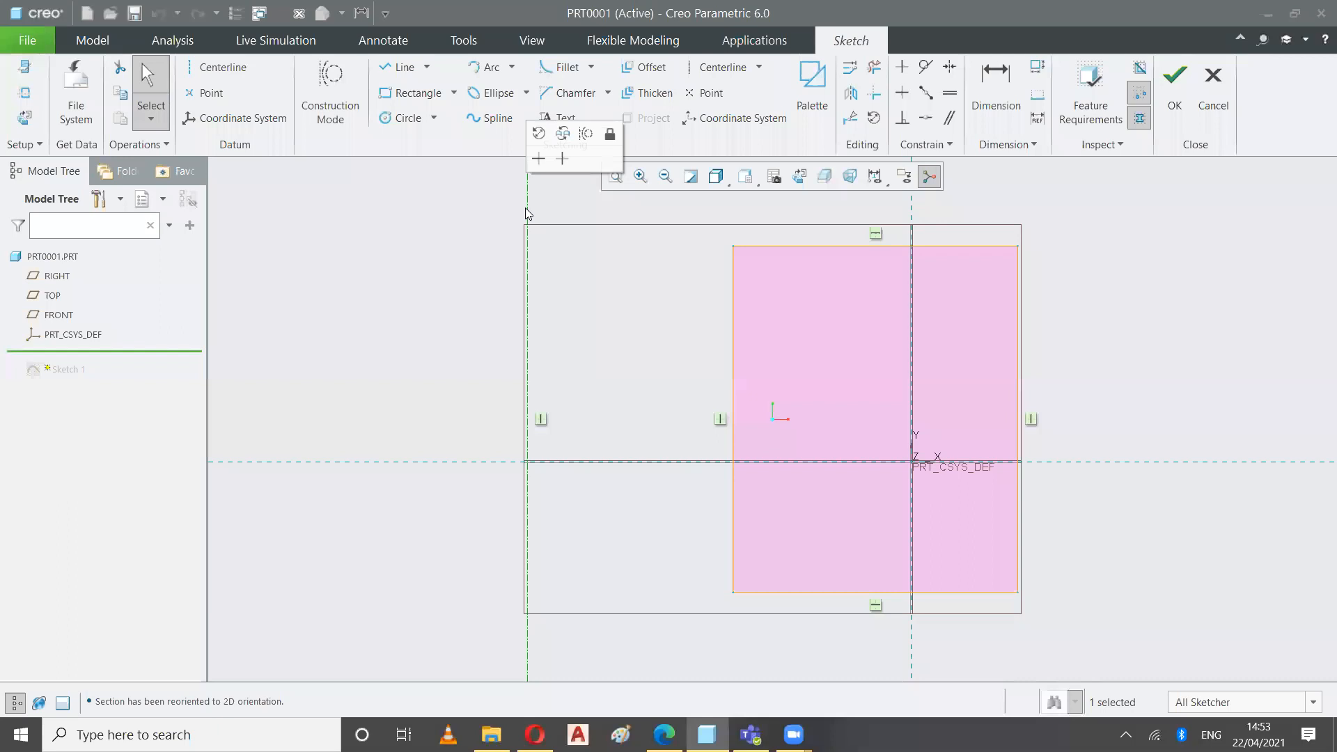
key("Delete")
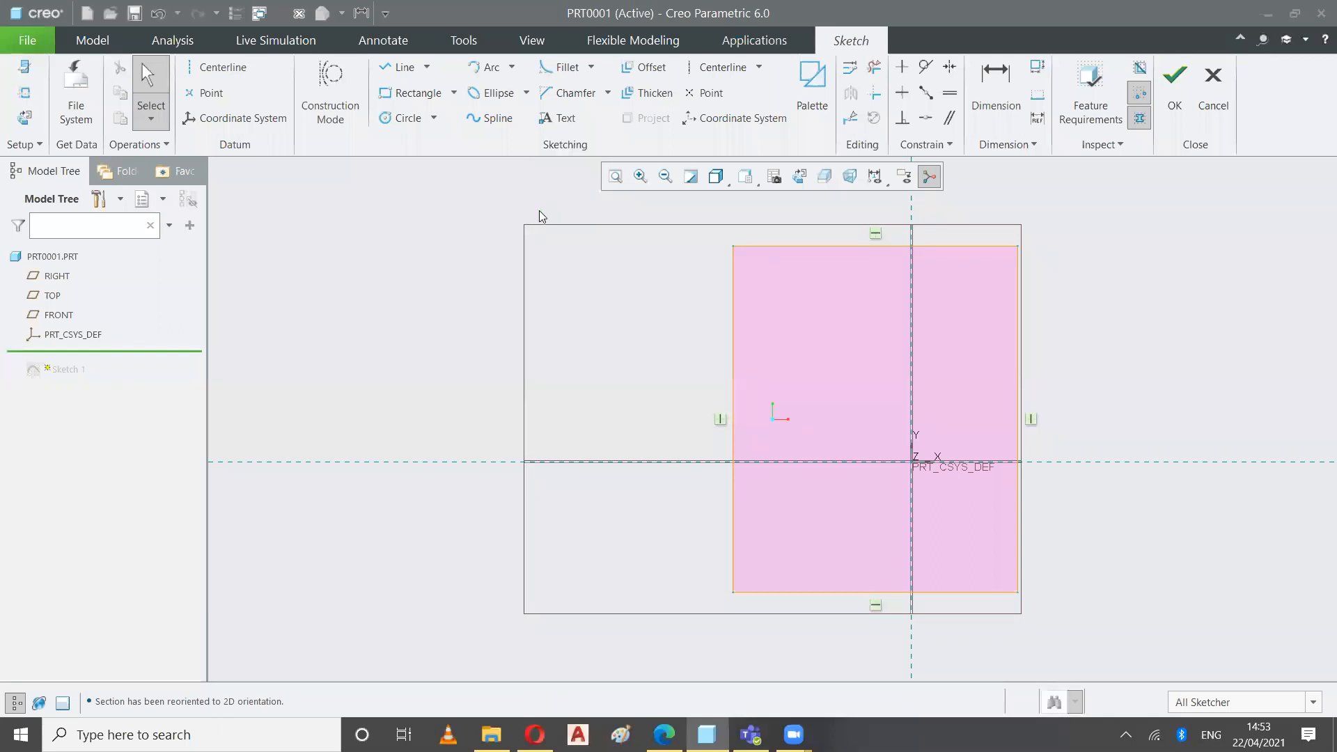
left_click(722, 69)
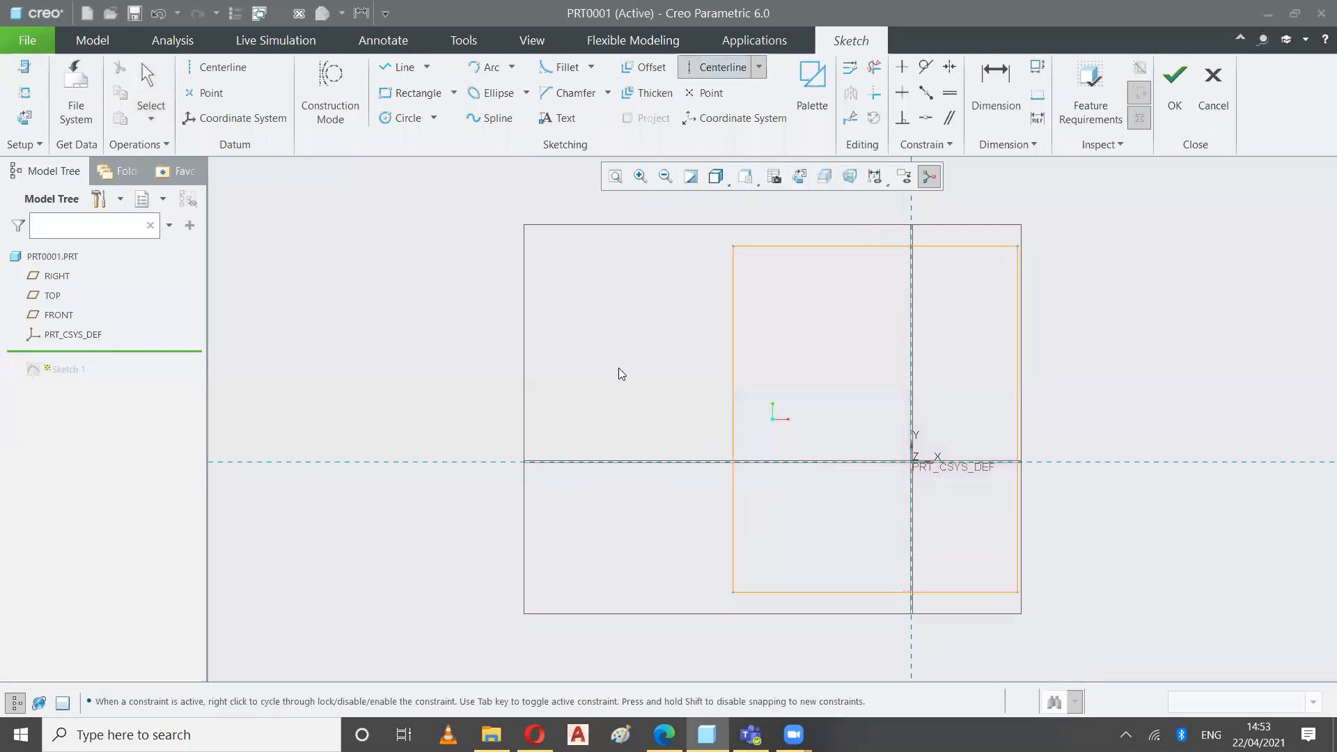
left_click(508, 220)
left_click(512, 574)
left_click(156, 90)
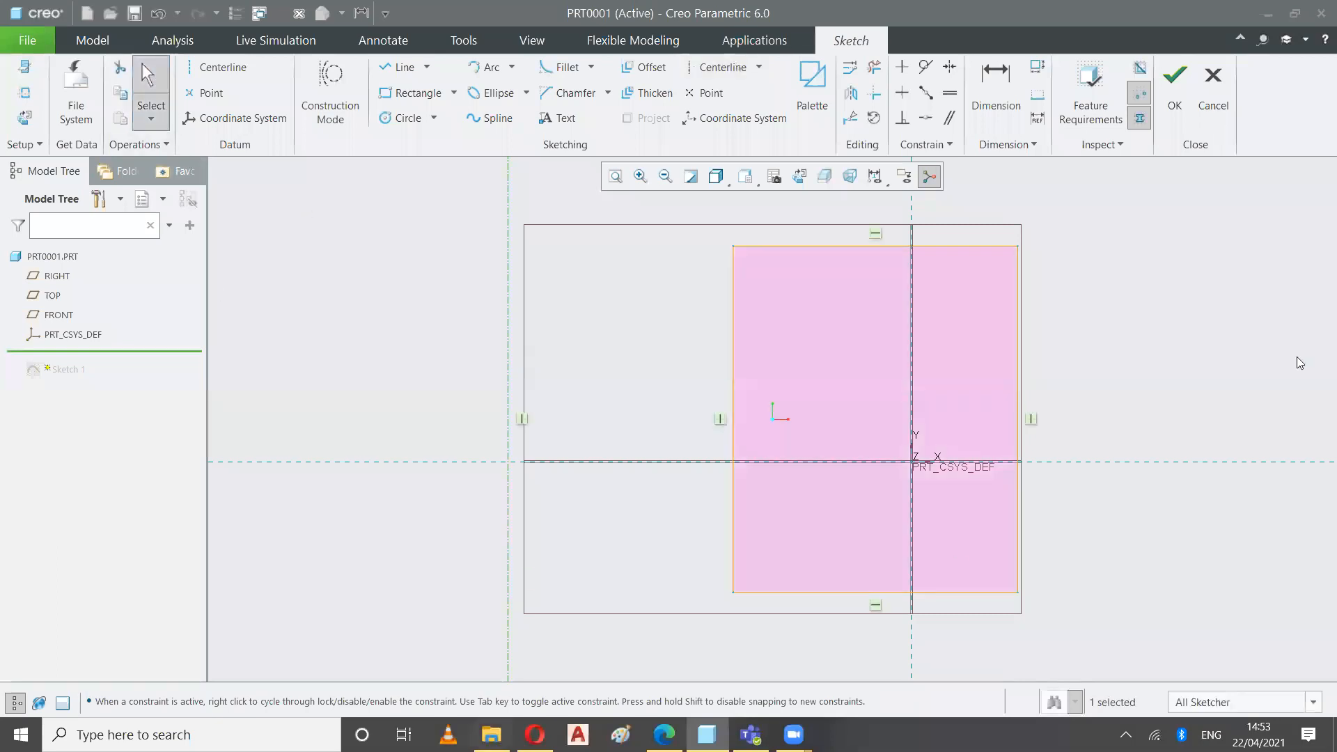
left_click(1175, 104)
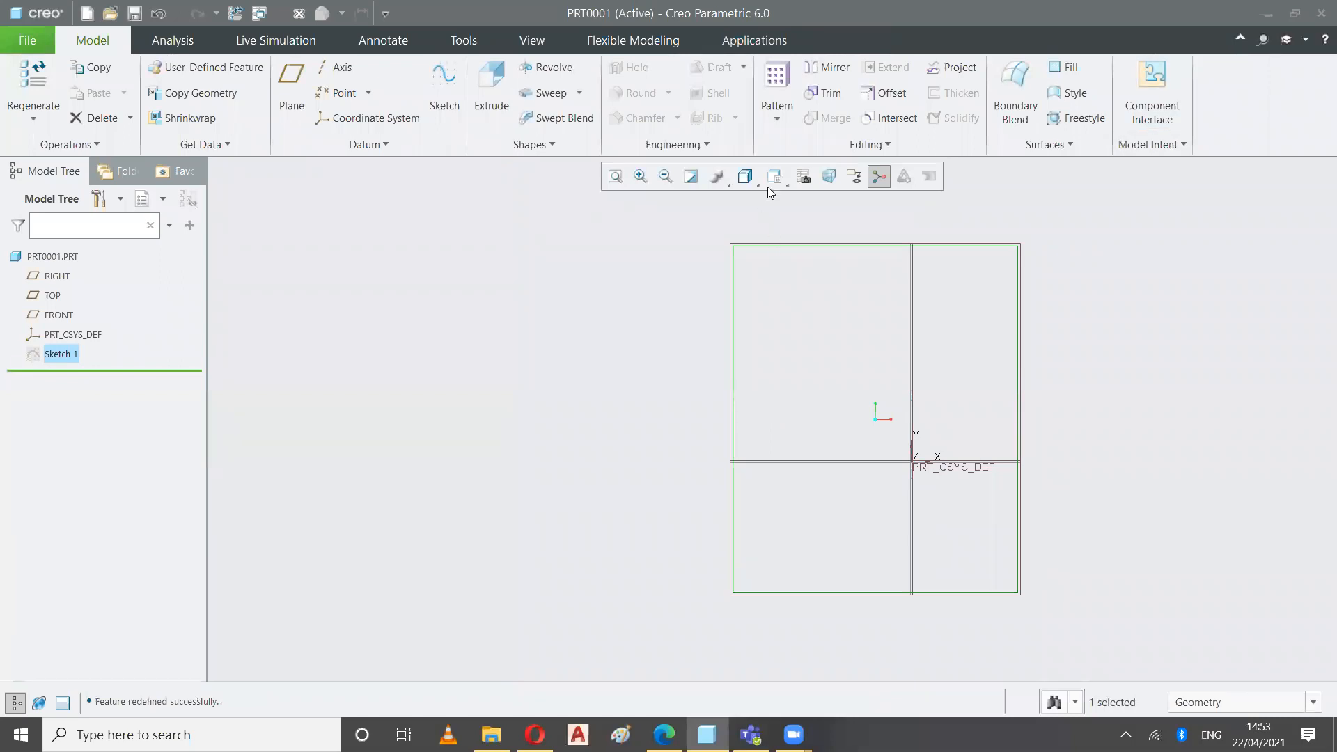
Try a 360-degree solid Revolve of Sketch 1 about its internal centerline in standard orientation and cancel the feature.
left_click(772, 183)
left_click(667, 199)
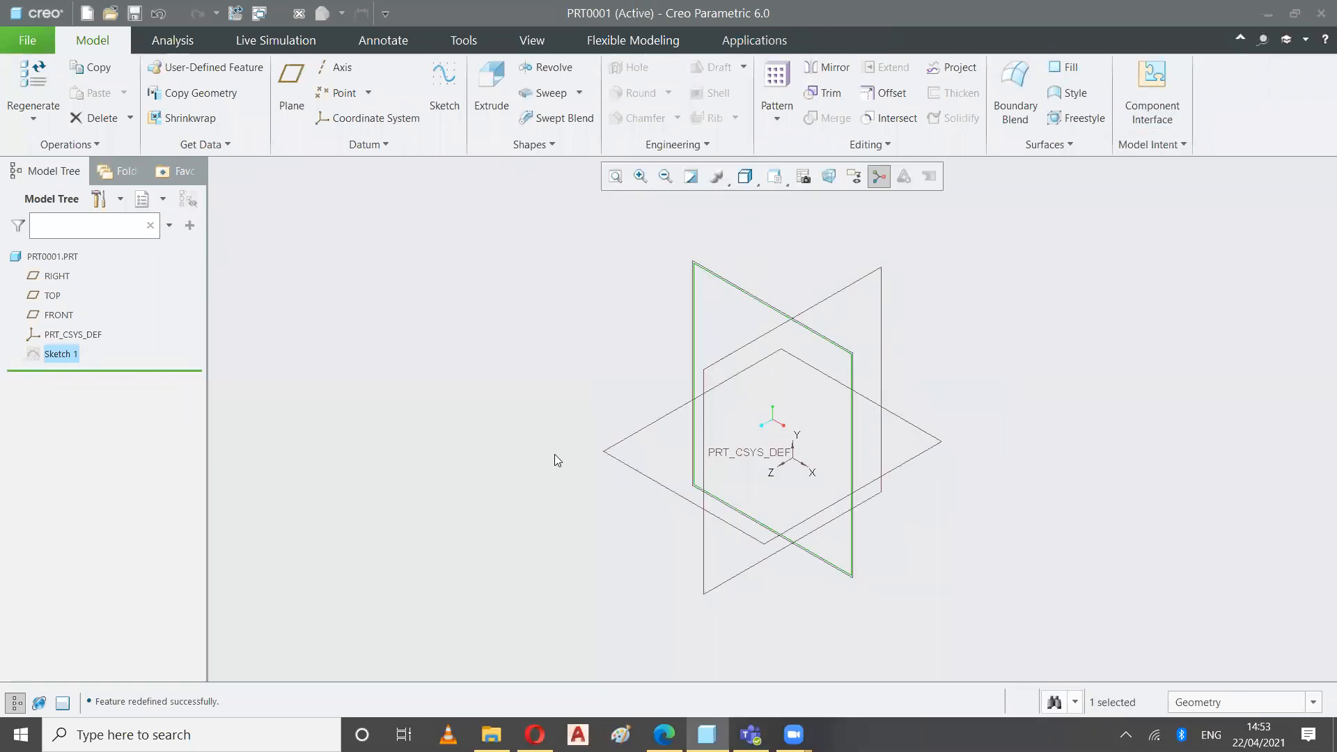
left_click(608, 516)
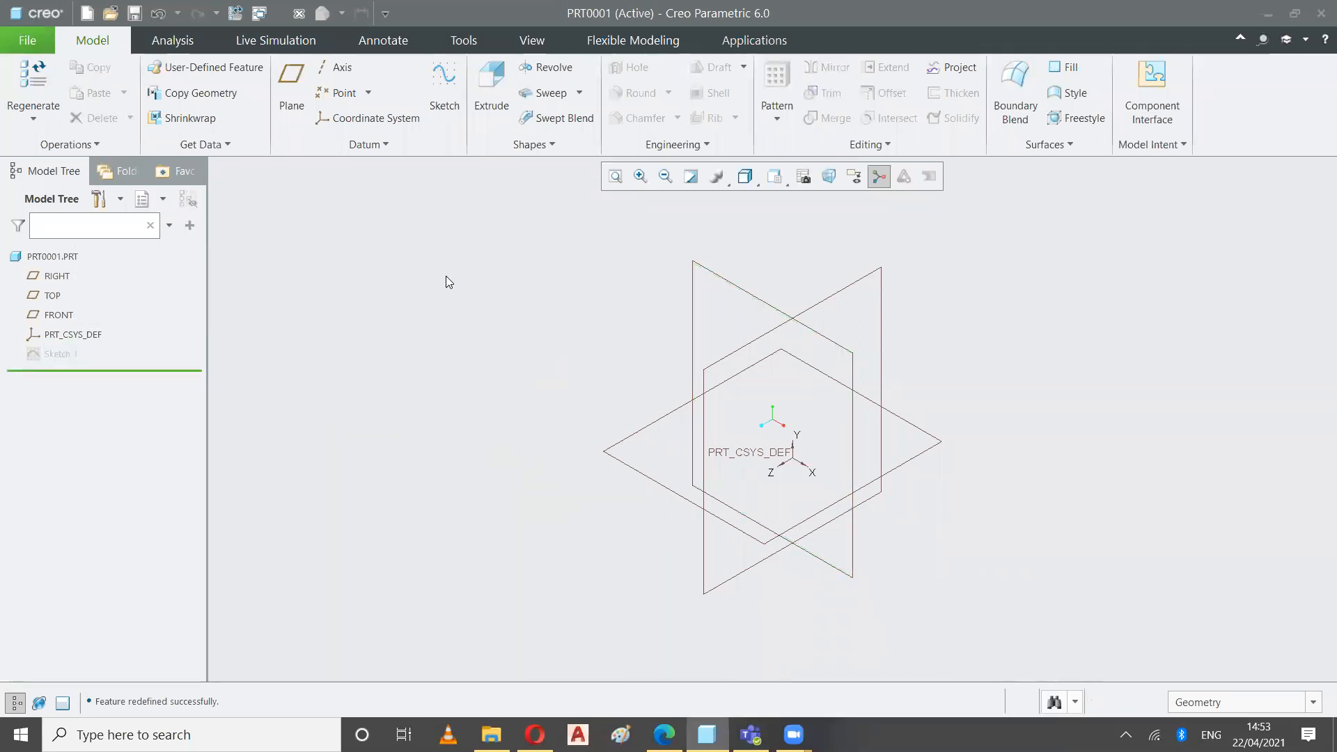
left_click(536, 67)
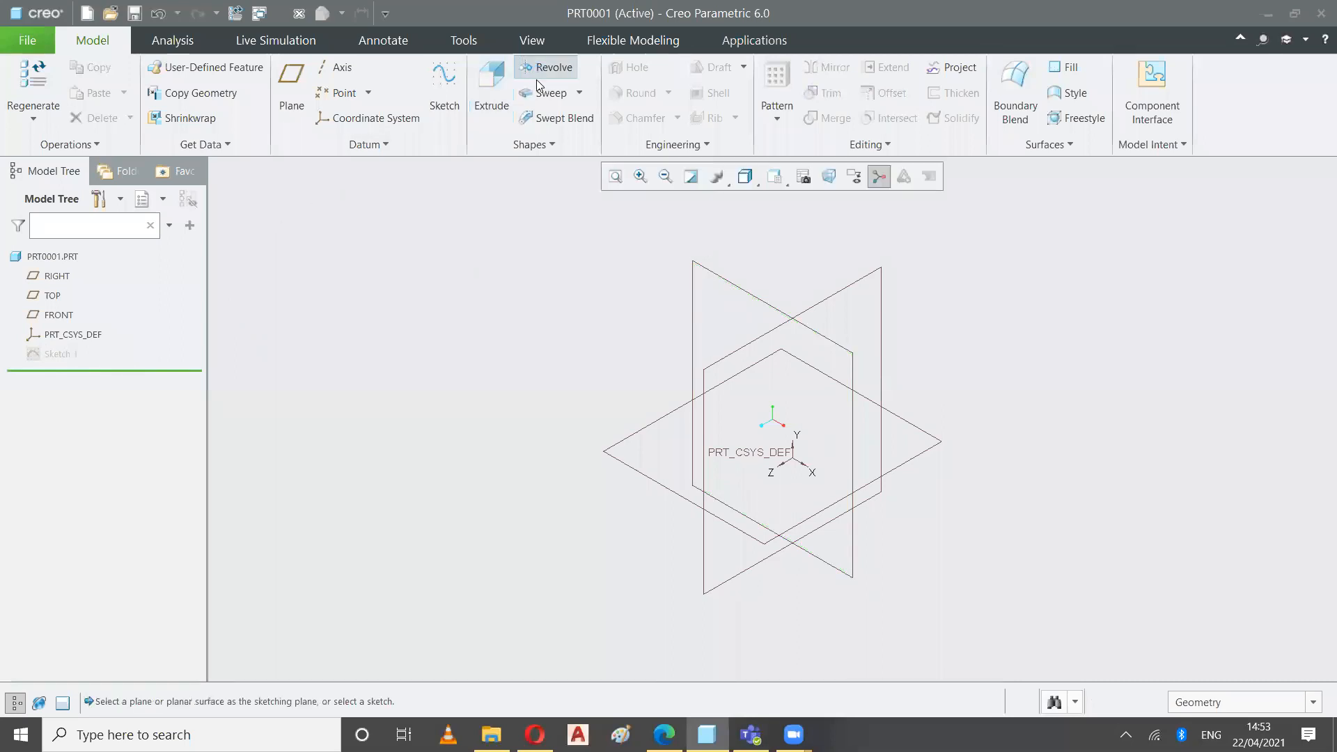
left_click(143, 145)
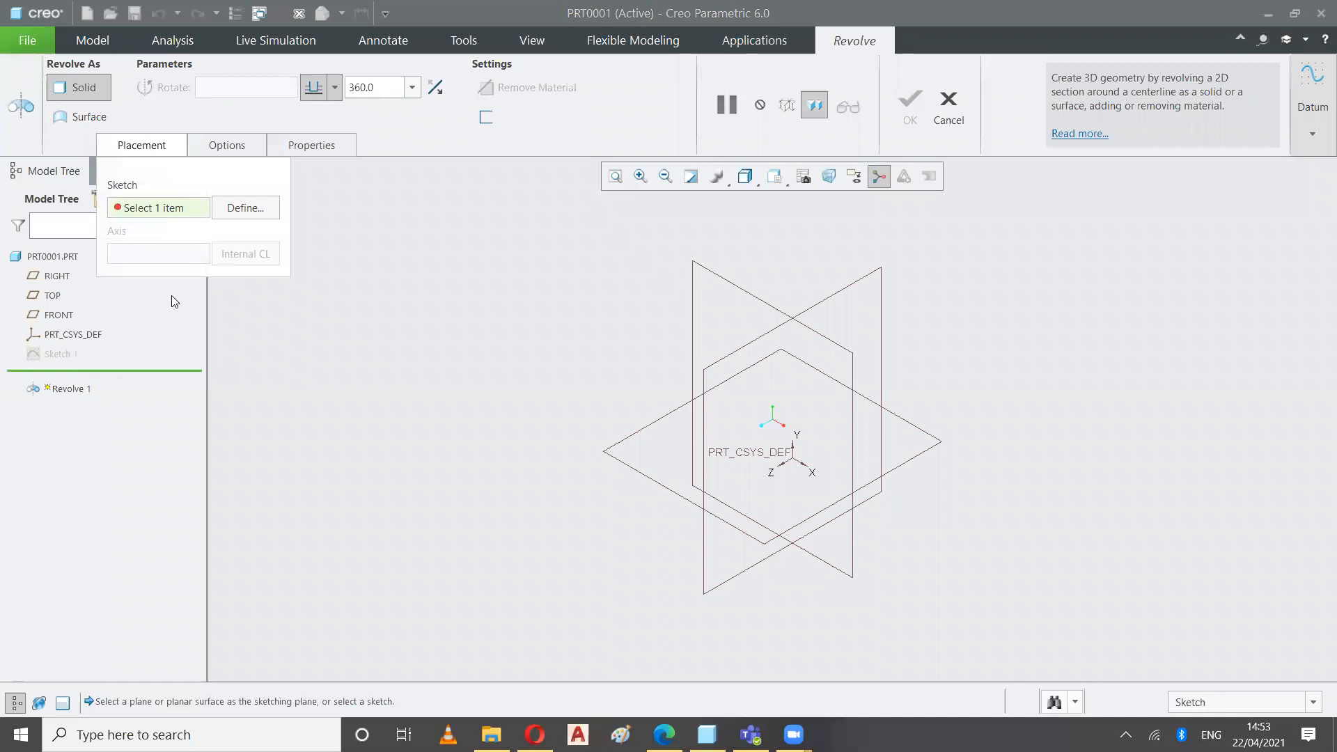
left_click(62, 355)
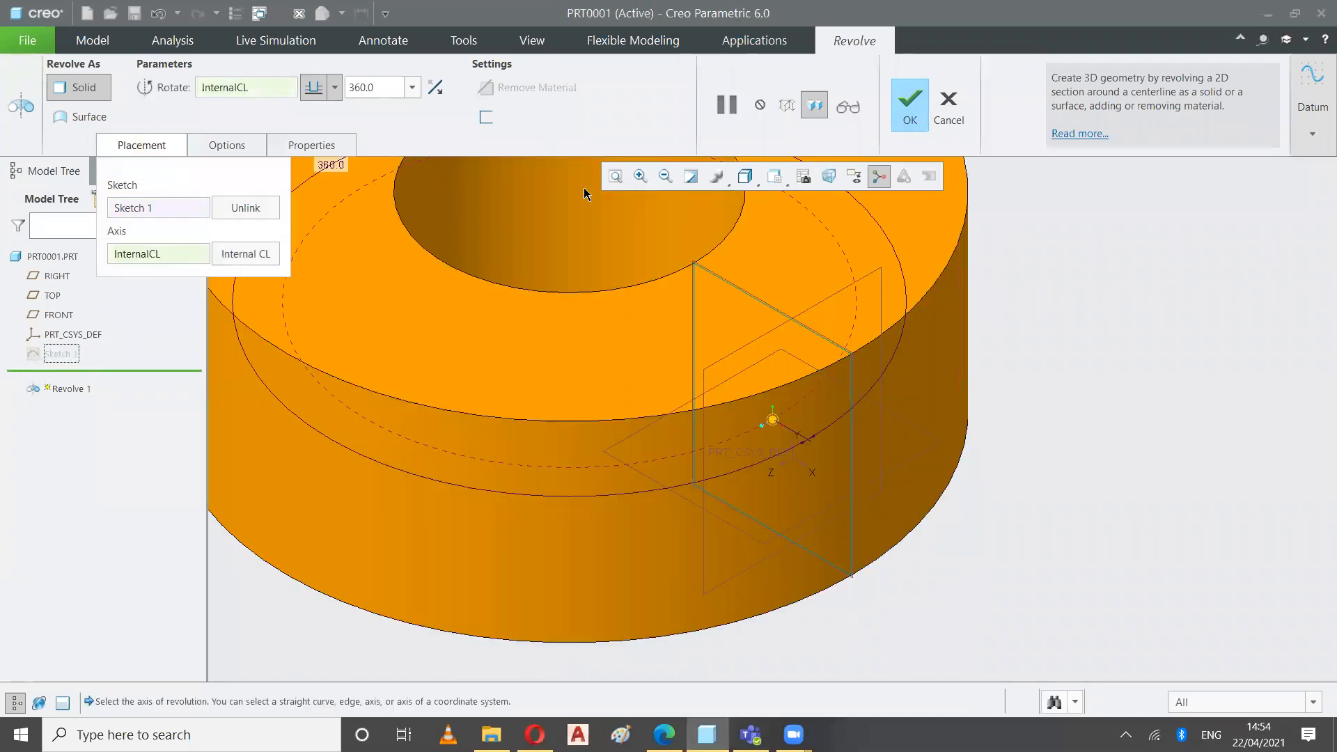
left_click(617, 179)
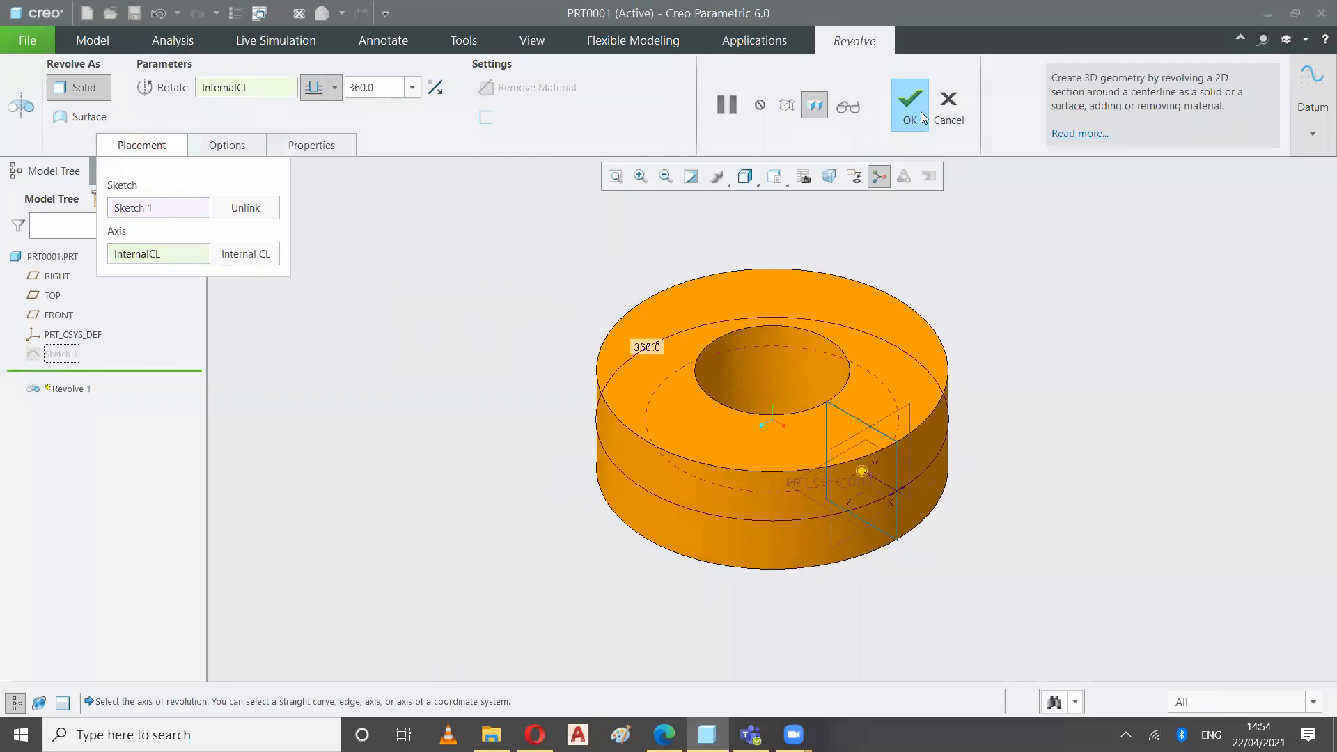
left_click(949, 104)
left_click(671, 398)
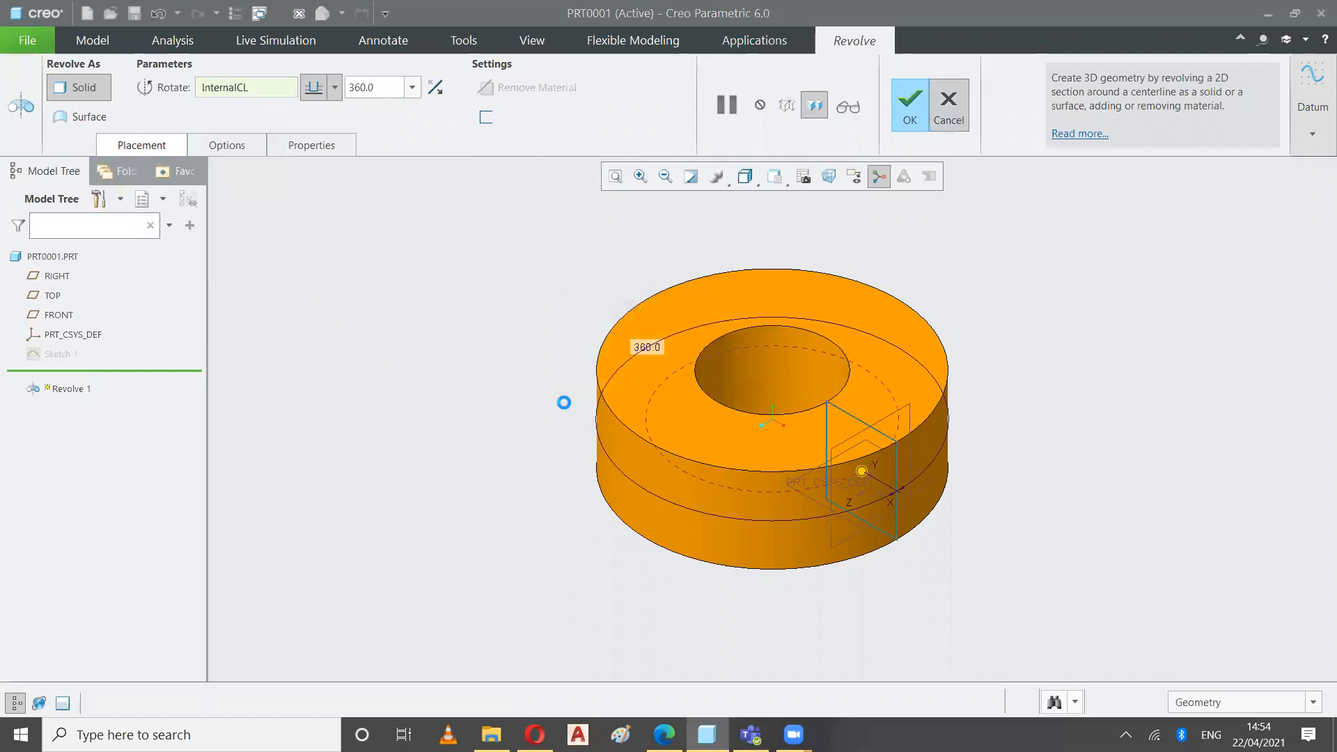
Show the hidden Sketch 1 and view it in the FRONT orientation.
right_click(55, 353)
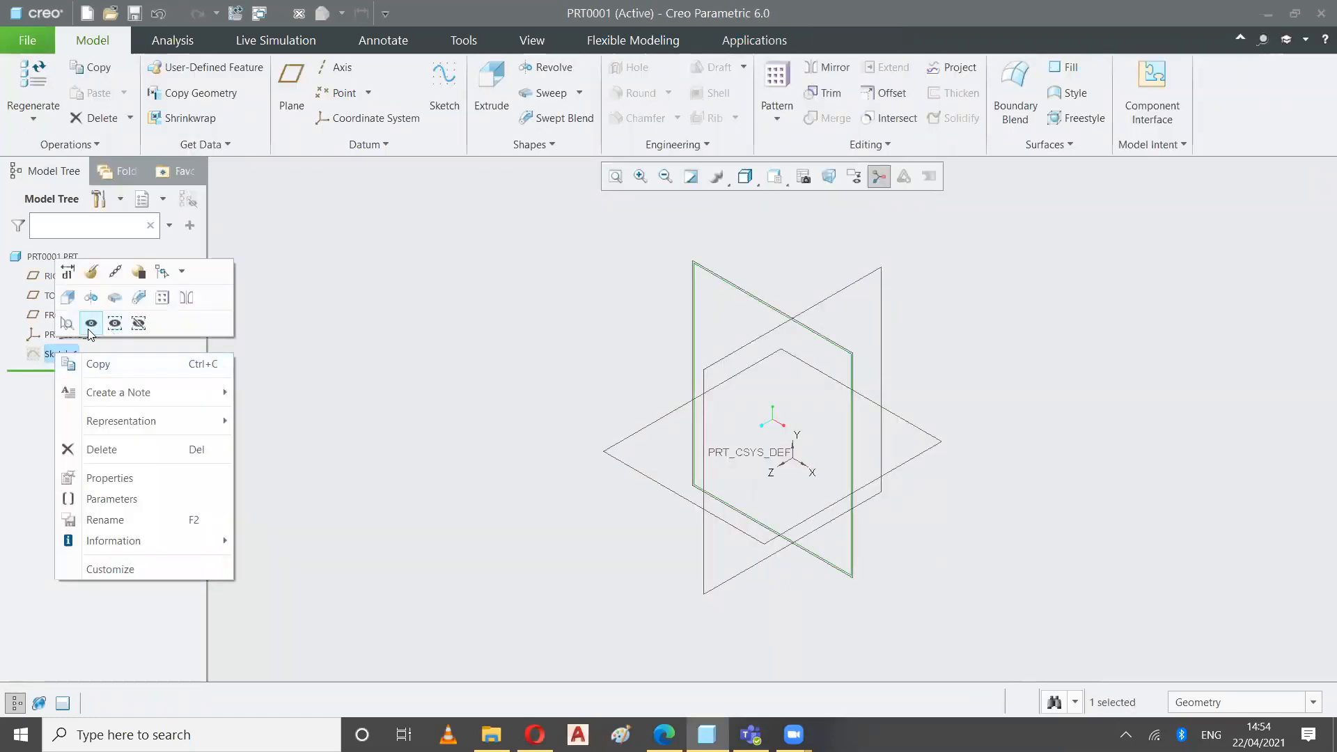
left_click(90, 323)
left_click(423, 389)
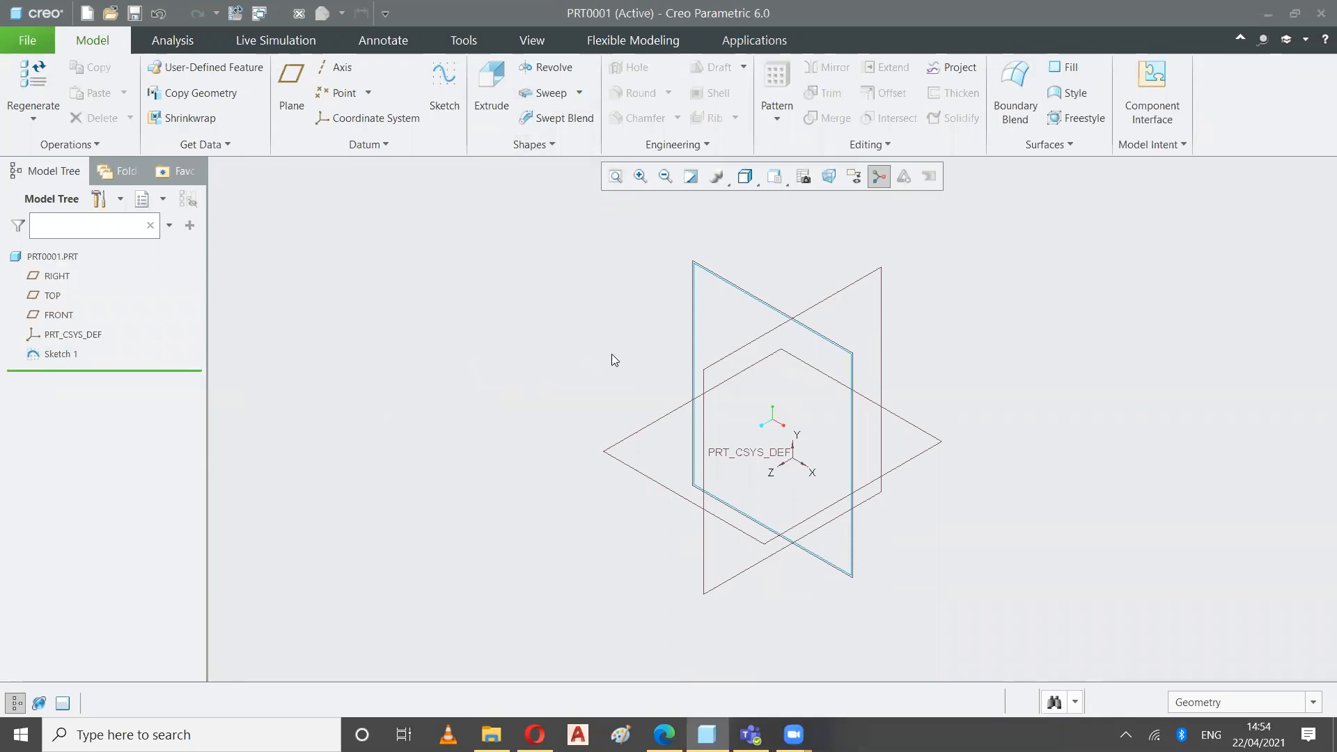
left_click(775, 177)
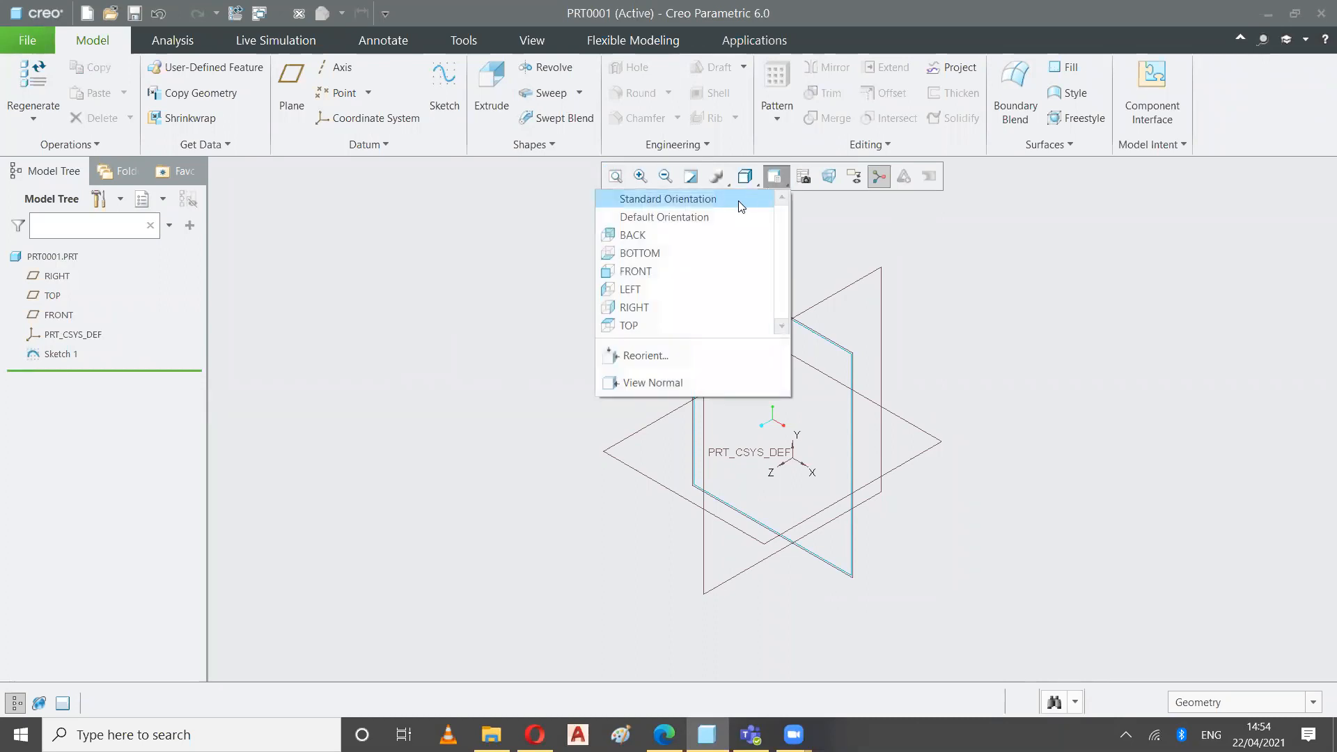
left_click(641, 274)
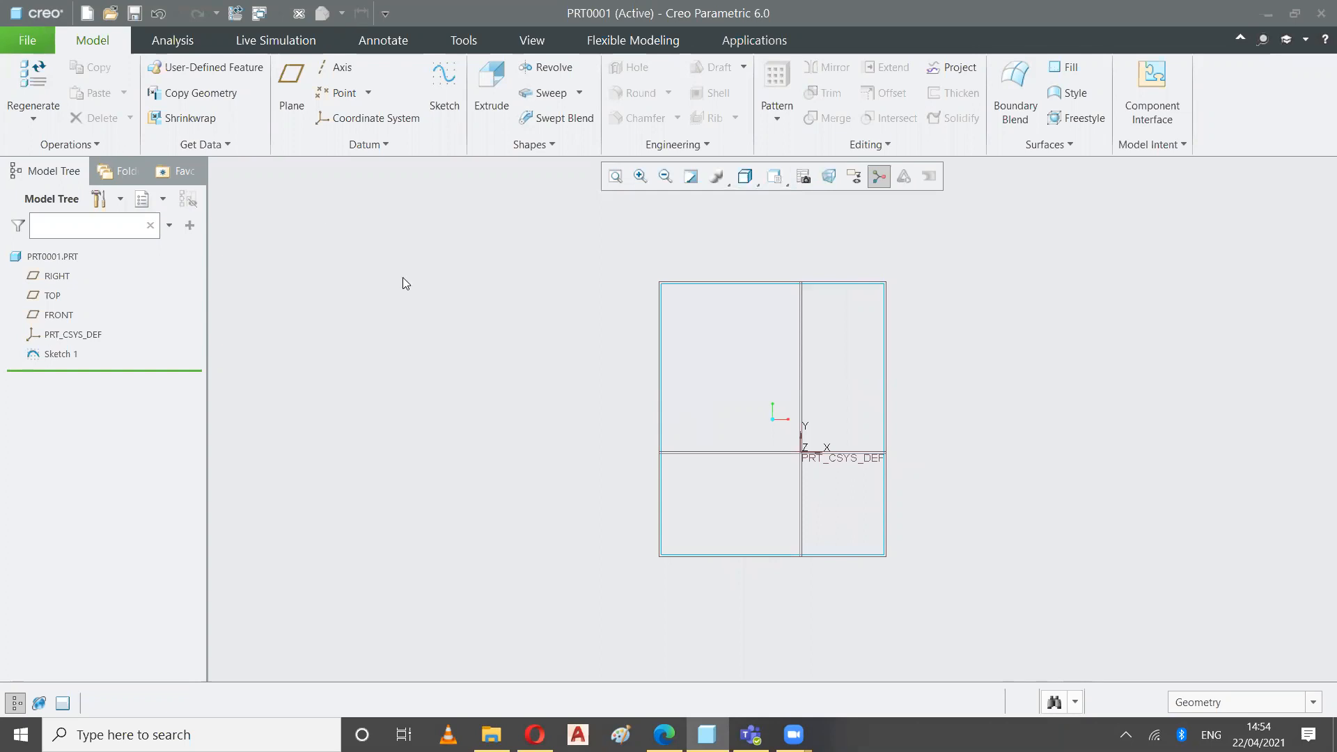
left_click(775, 177)
left_click(450, 172)
Try the 360-degree solid Revolve again with the shown Sketch 1 as section, viewed in standard orientation, and discard it.
left_click(547, 67)
left_click(775, 176)
left_click(732, 197)
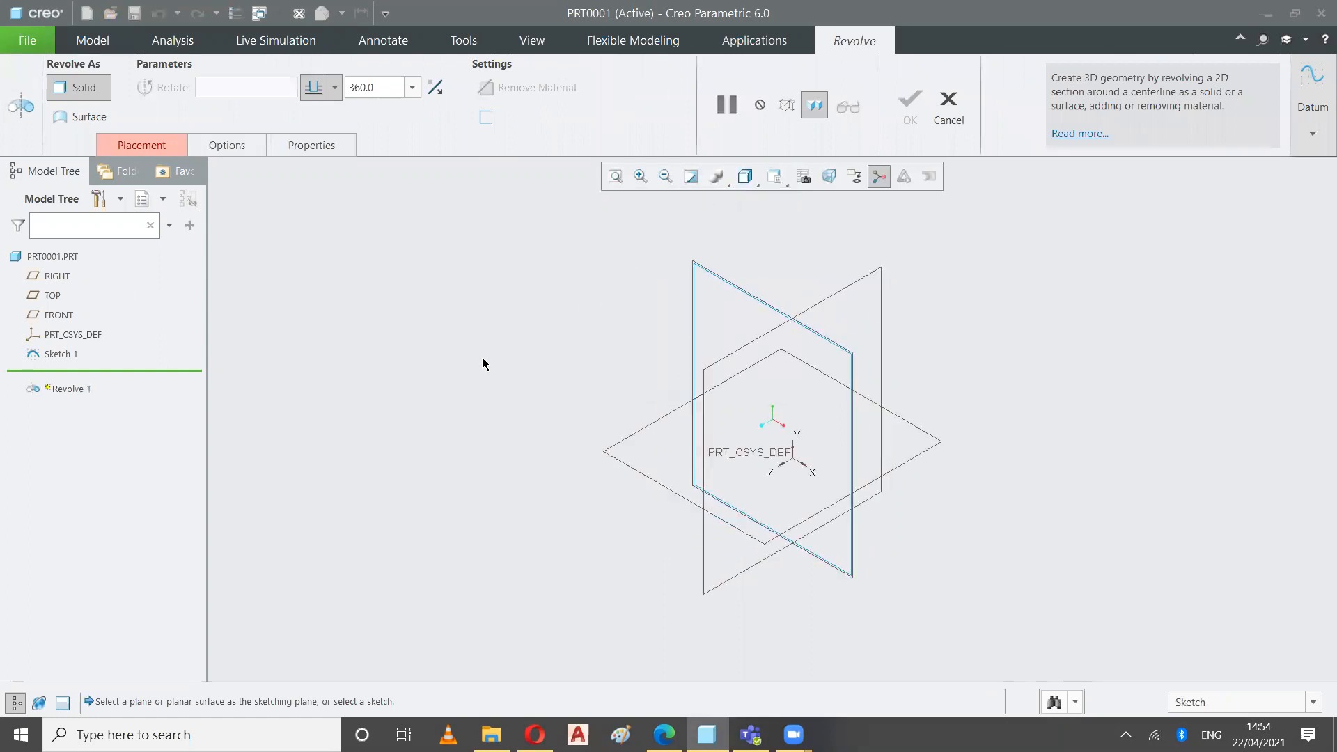
left_click(154, 149)
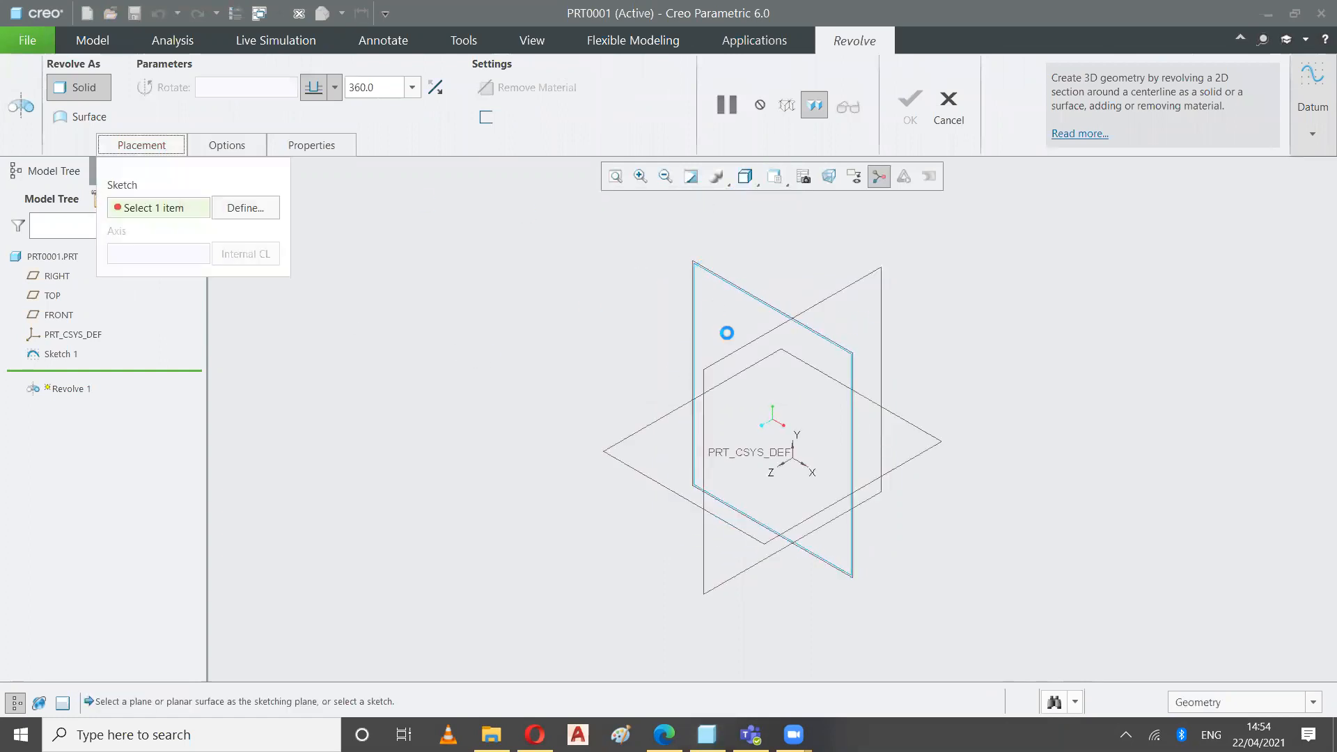
left_click(714, 280)
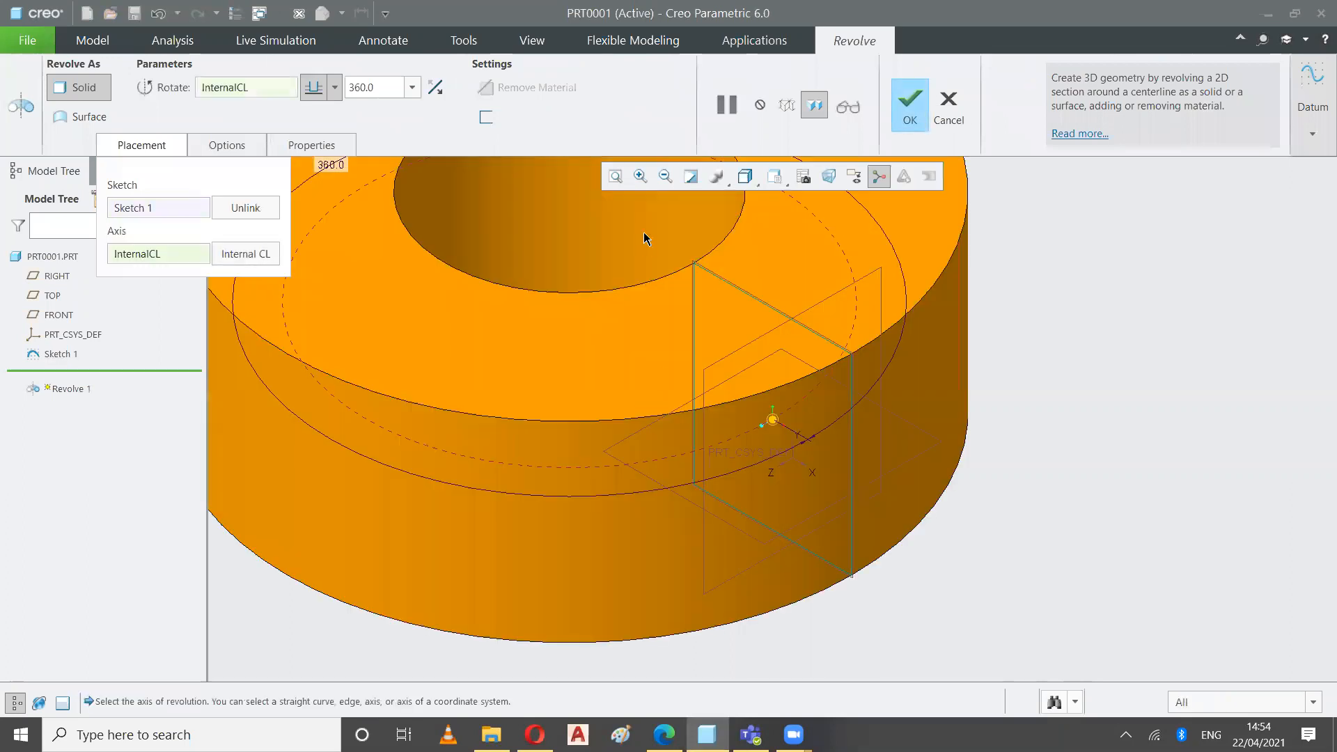
left_click(615, 176)
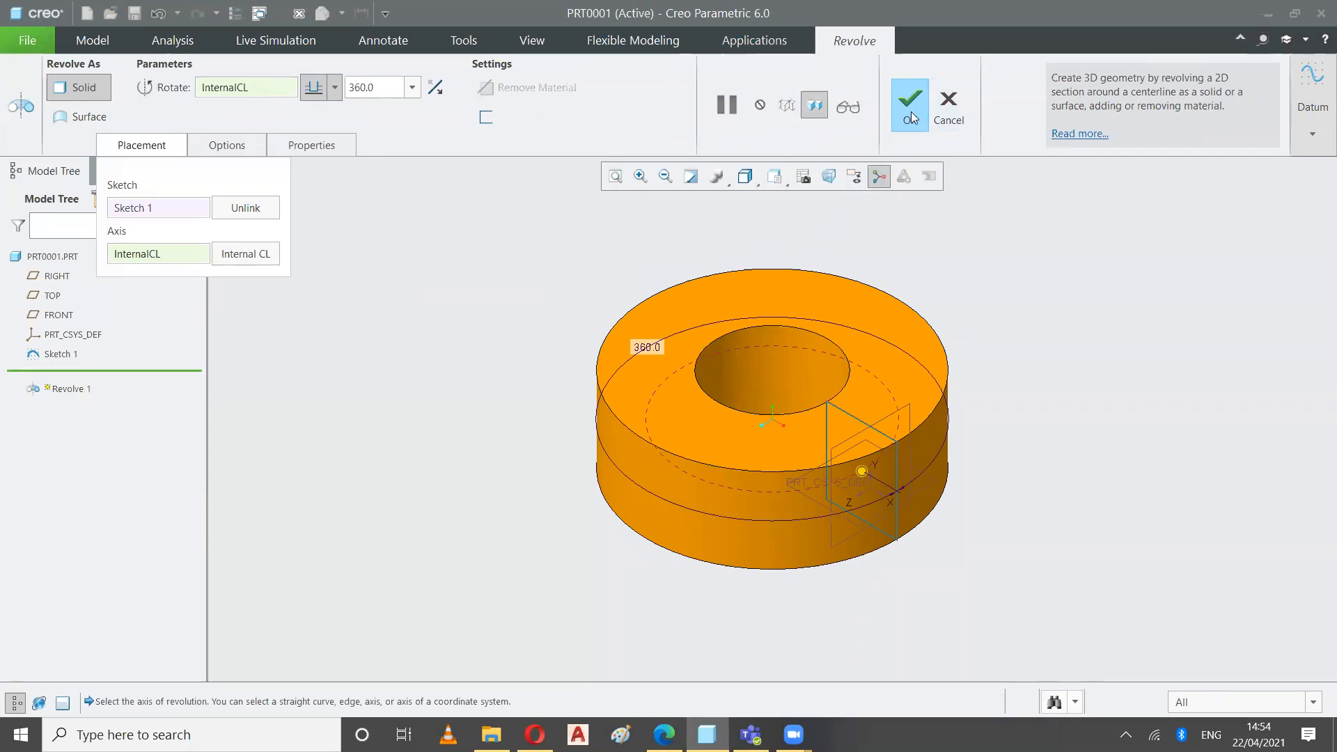
left_click(949, 104)
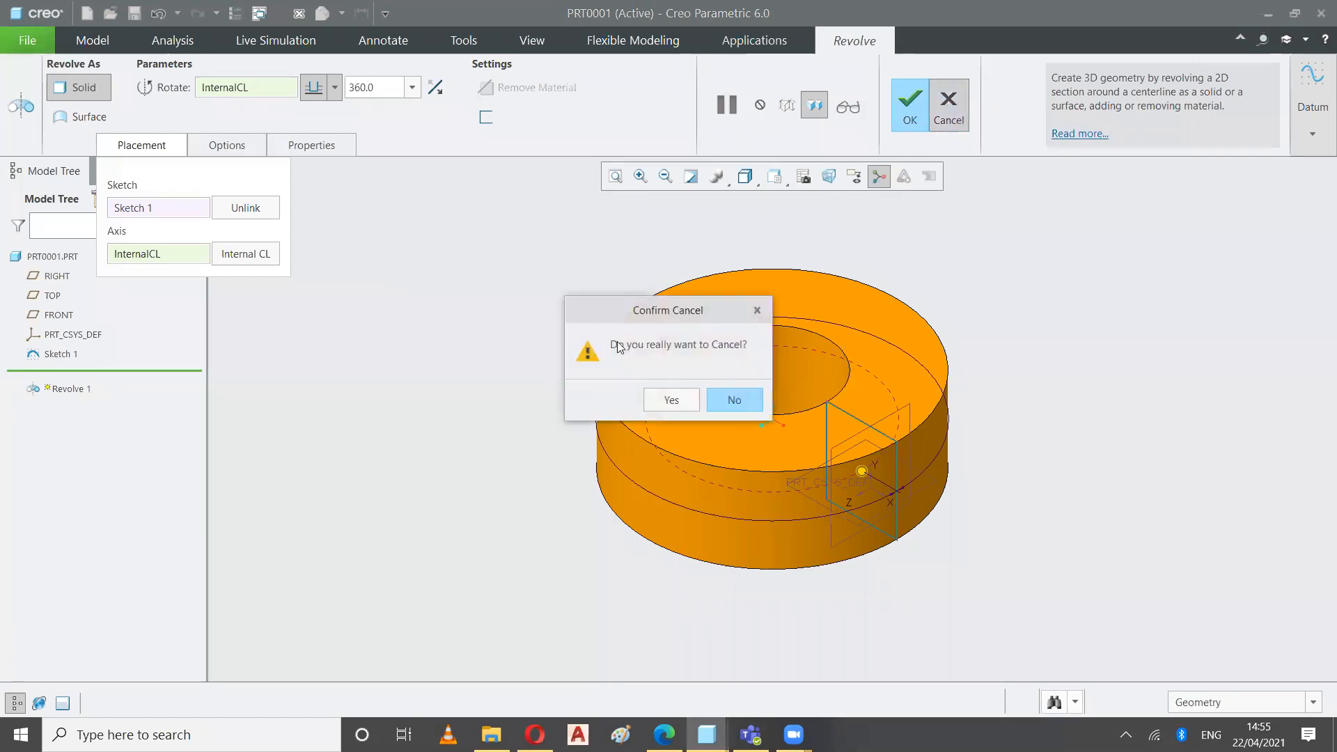
left_click(670, 397)
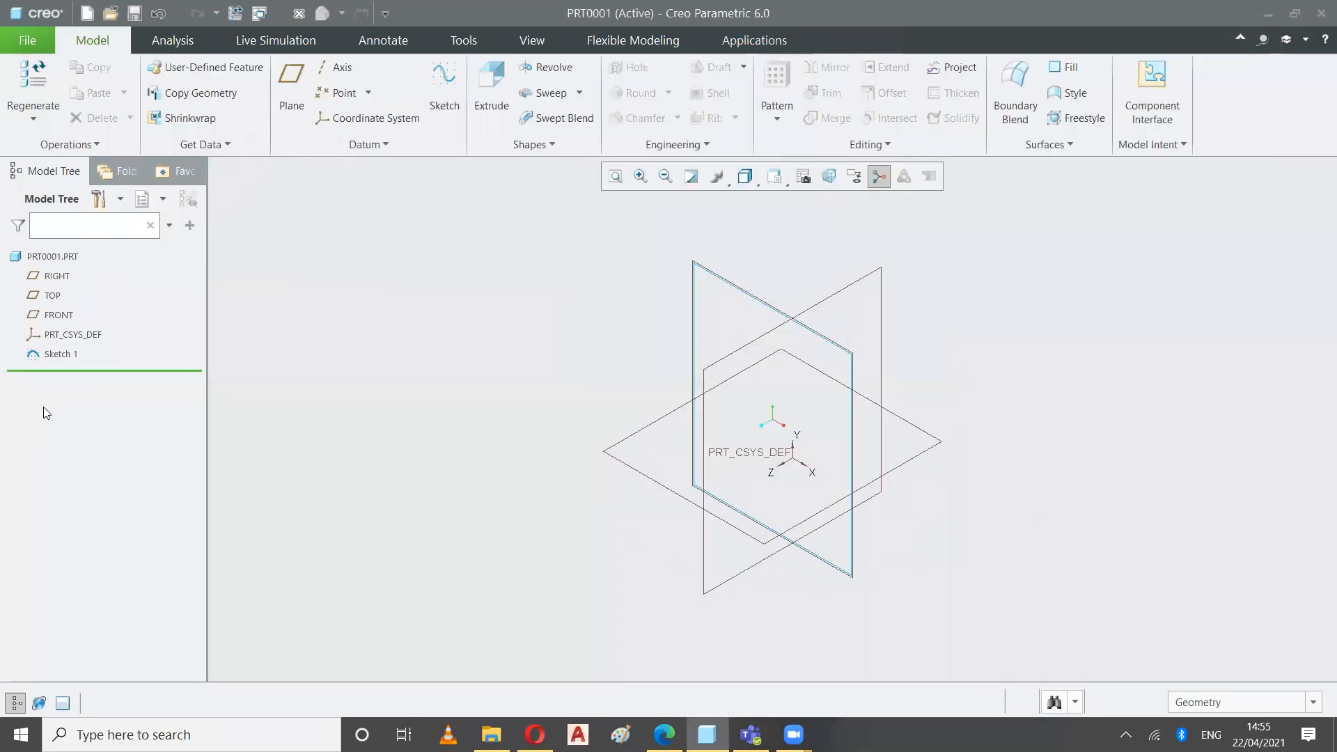
Edit Sketch 1 in the 2D sketch view, convert its vertical construction centerline to a datum centerline, and finish the sketch.
left_click(60, 355)
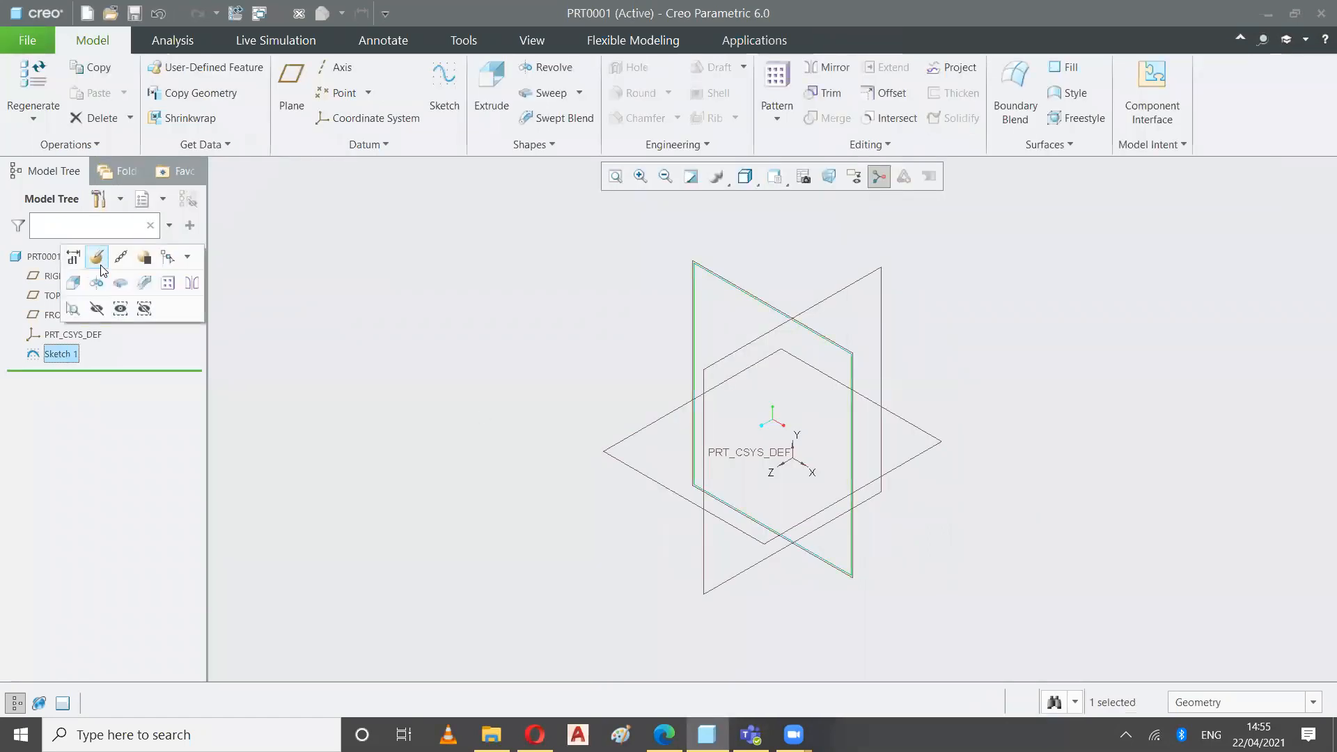
left_click(97, 259)
left_click(799, 177)
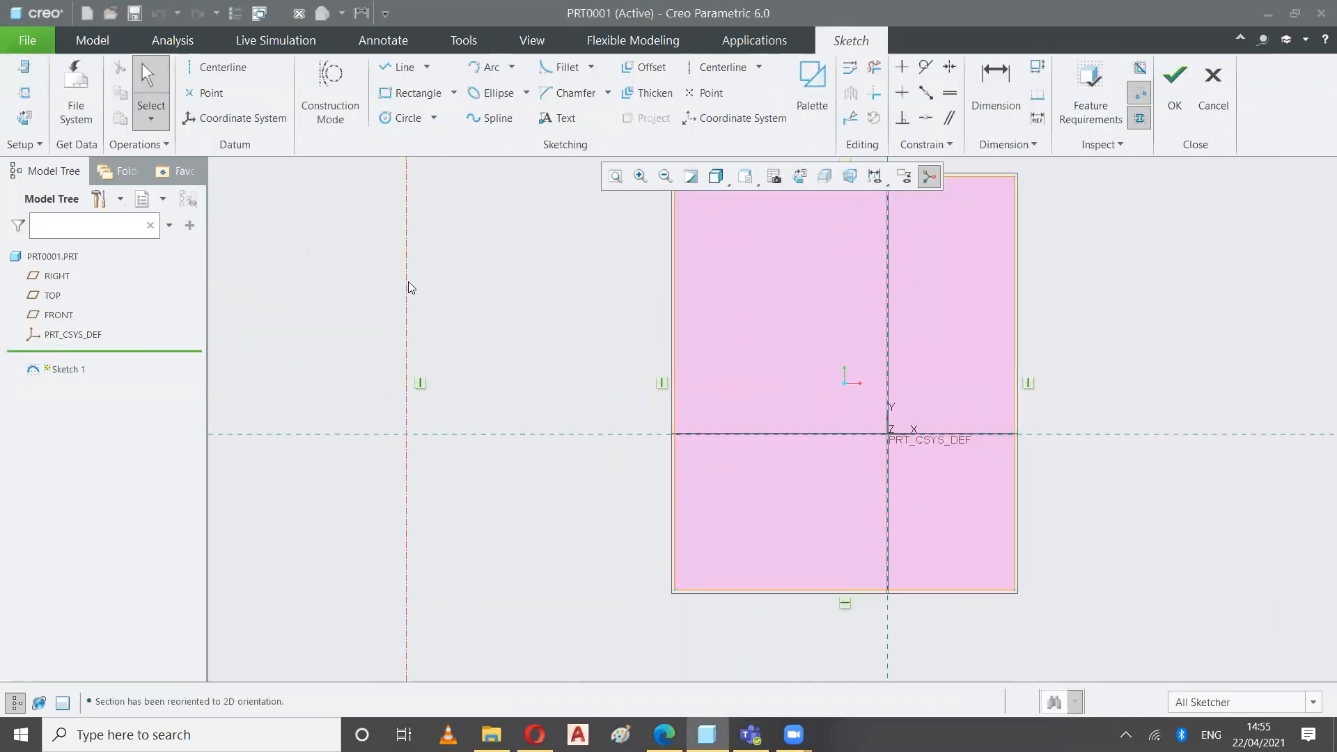
left_click(407, 278)
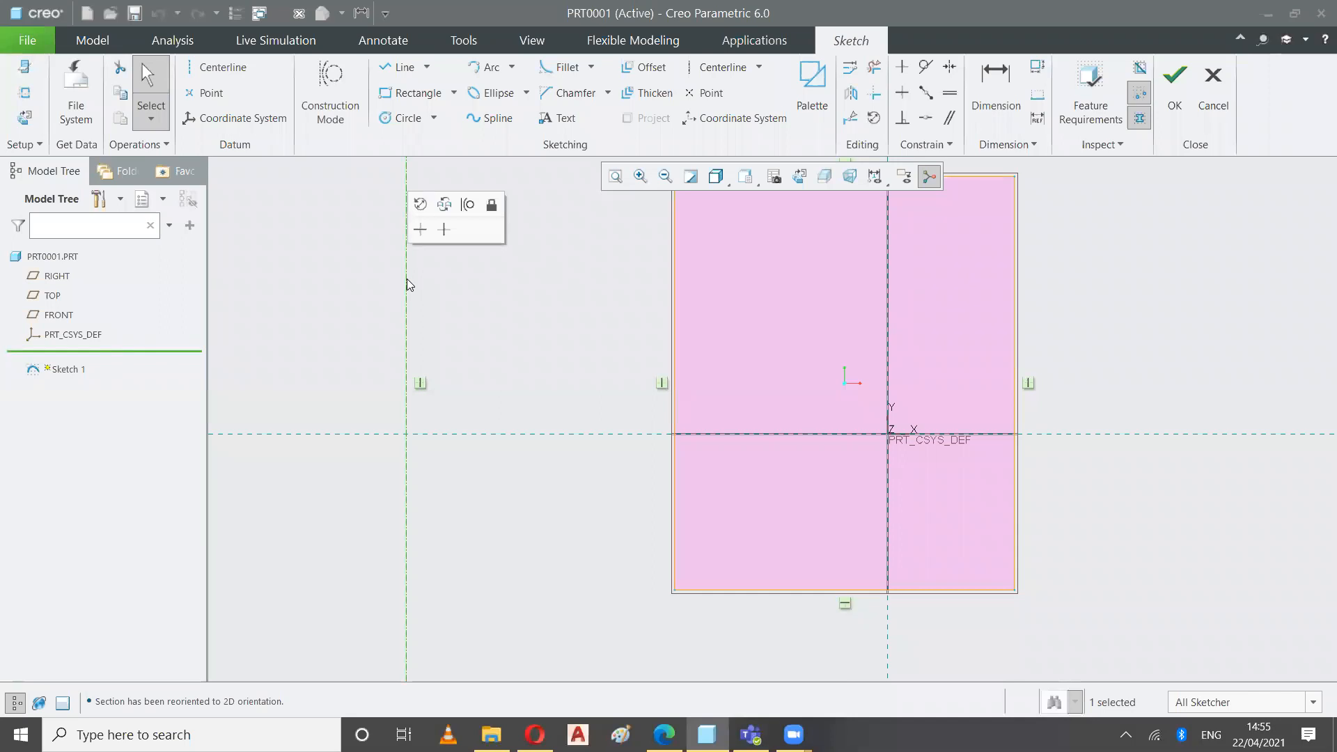
left_click(464, 206)
left_click(470, 335)
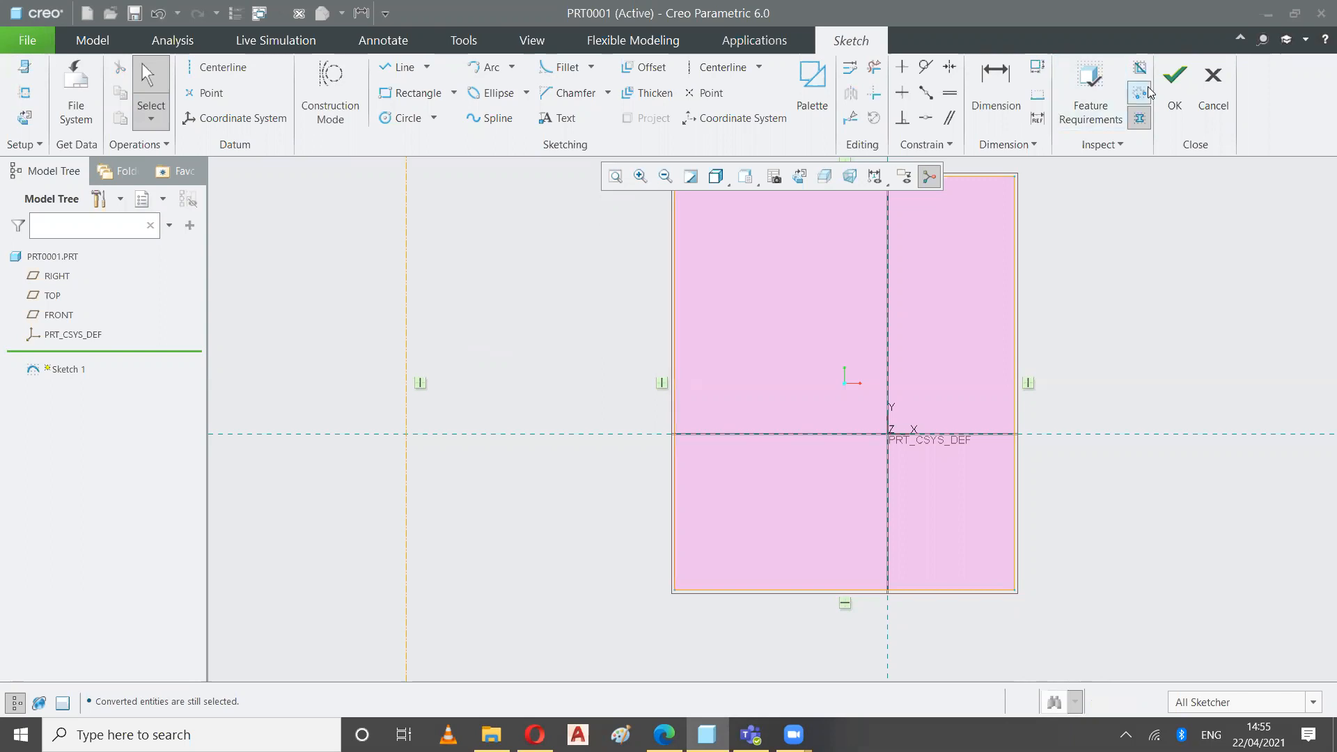
left_click(1172, 84)
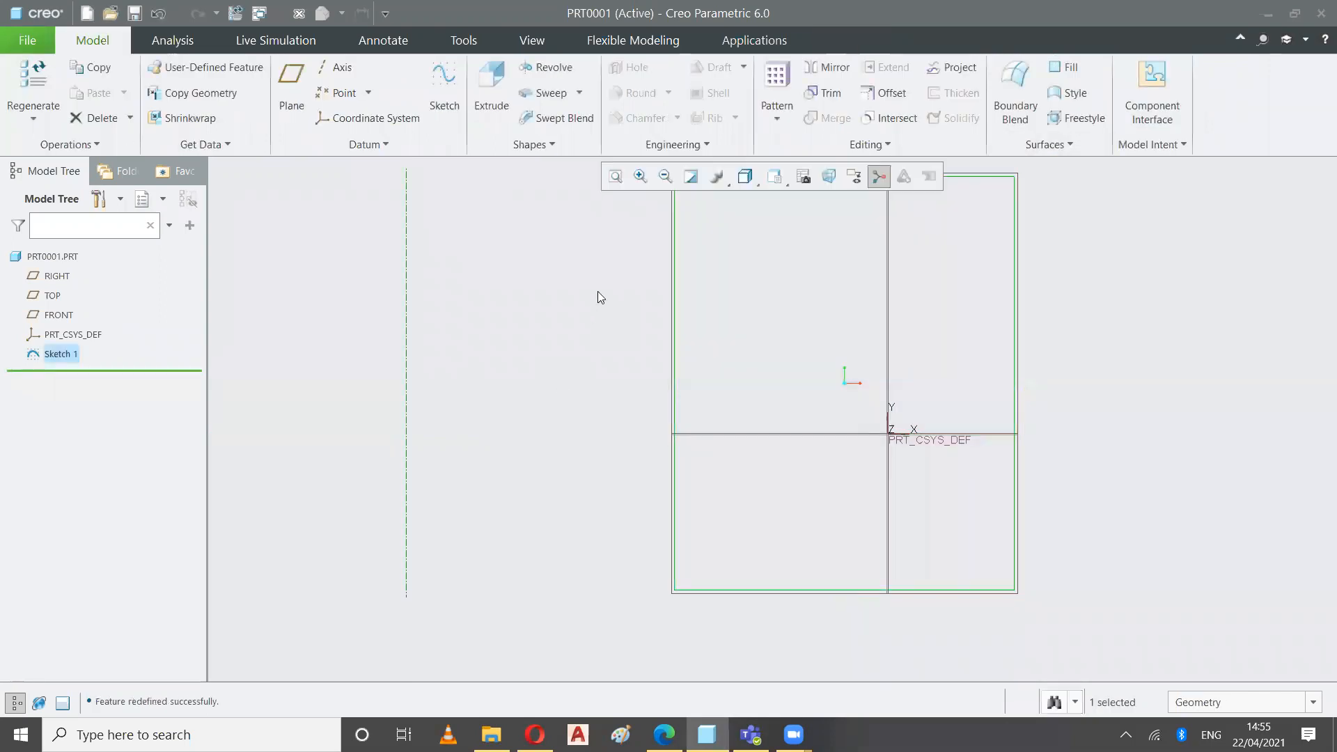
Revolve Sketch 1 as a solid through 360 degrees about its internal centerline and complete the feature.
left_click(615, 177)
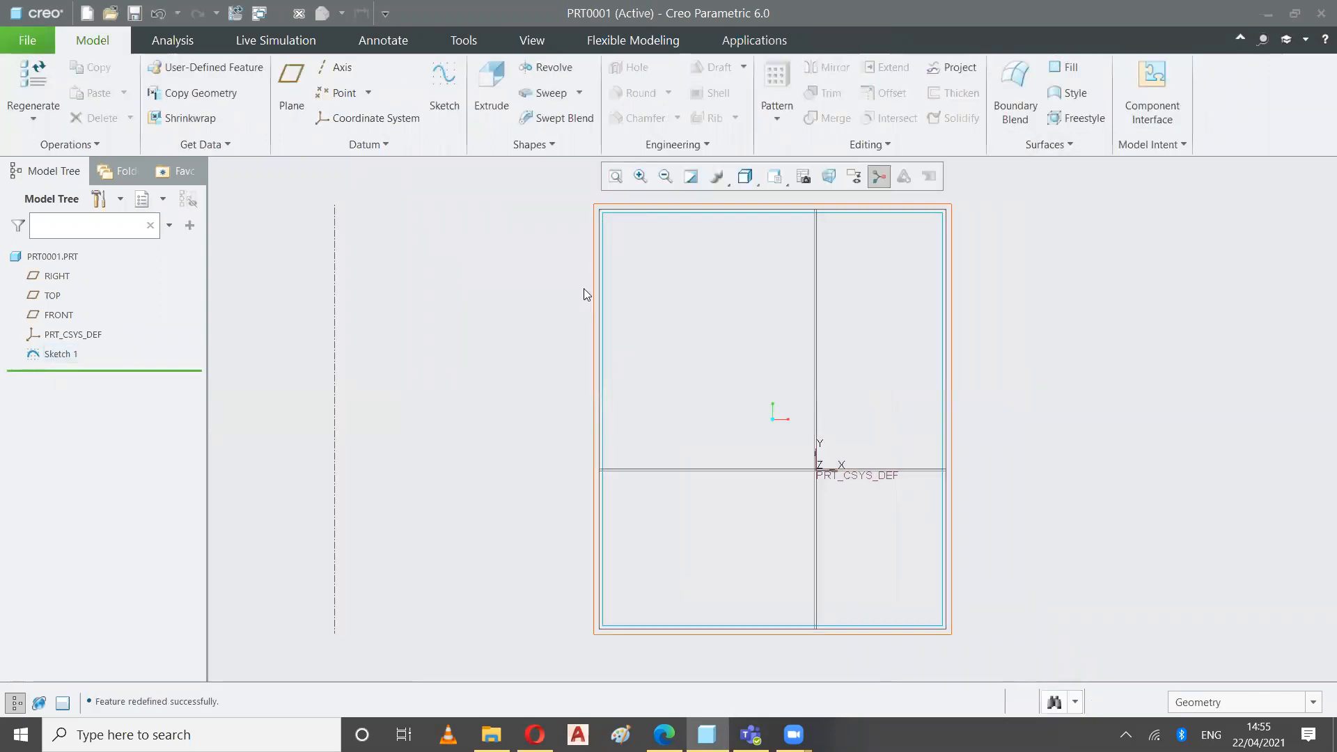
left_click(766, 185)
left_click(728, 197)
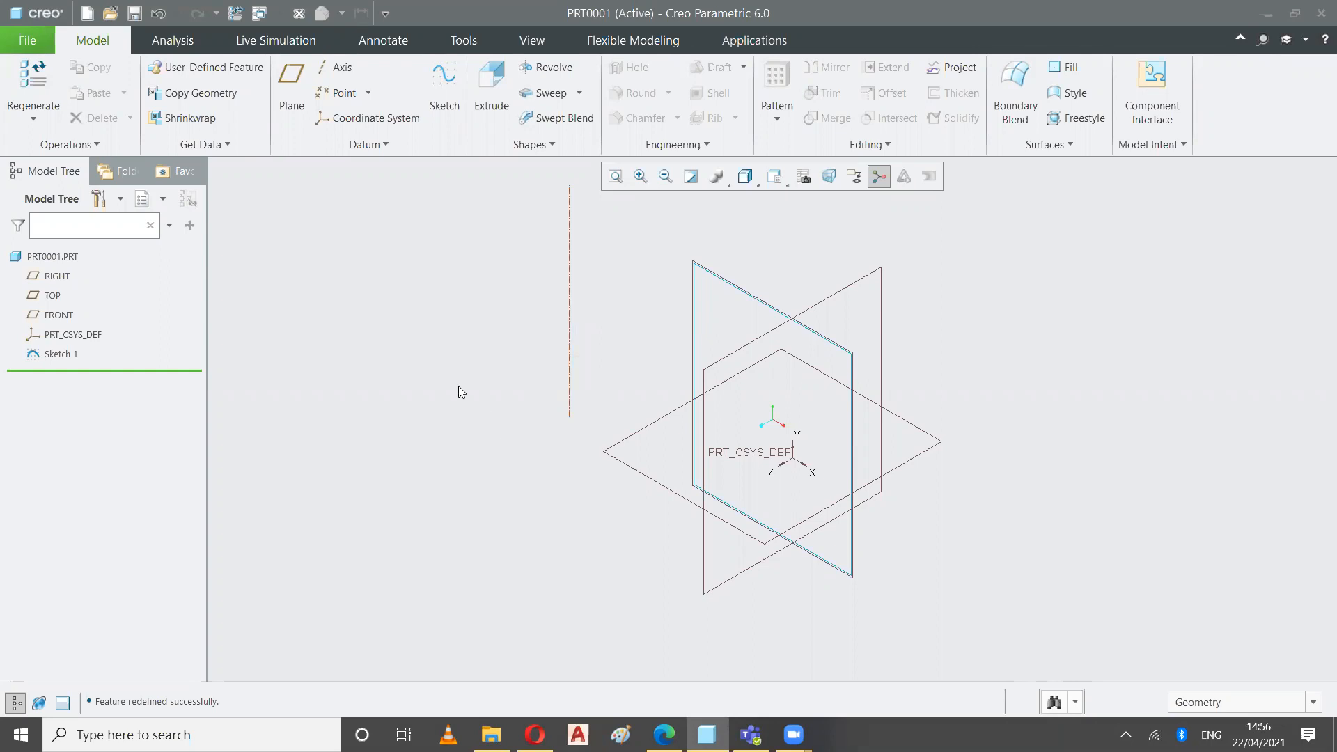
left_click(550, 67)
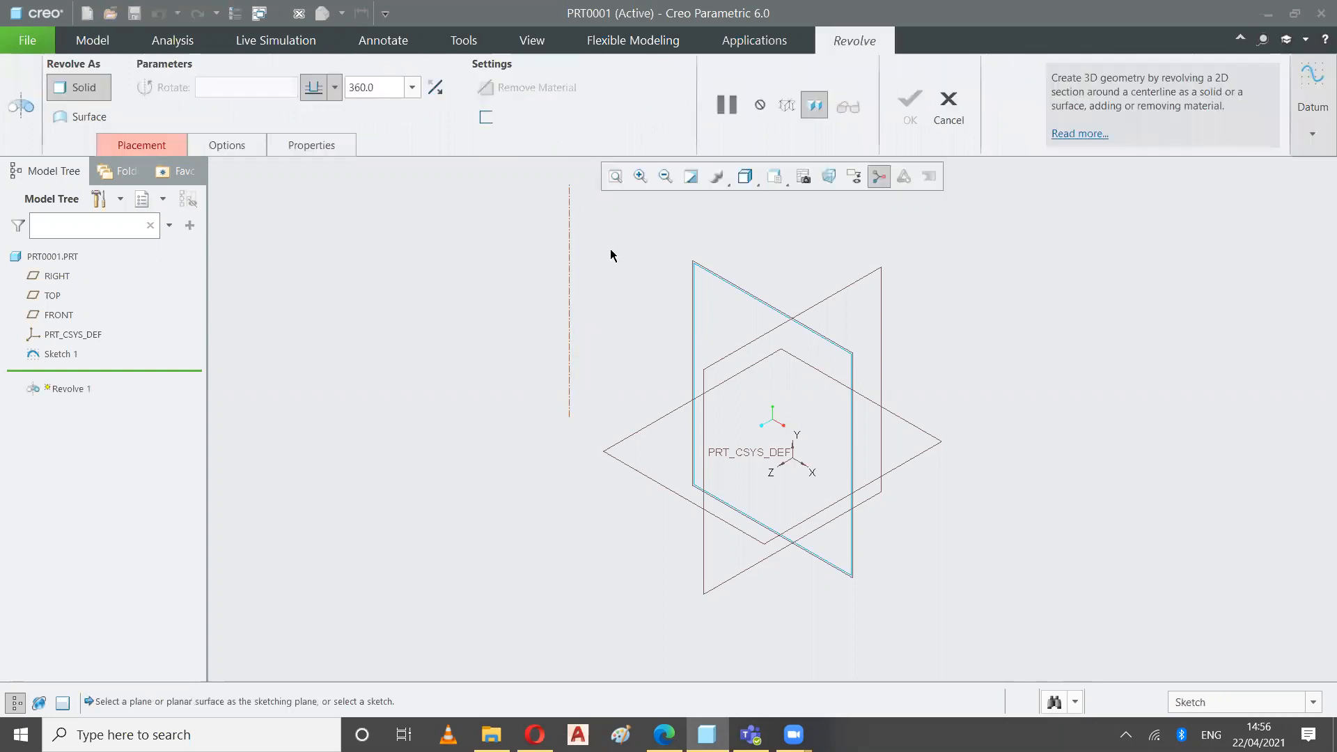
left_click(695, 312)
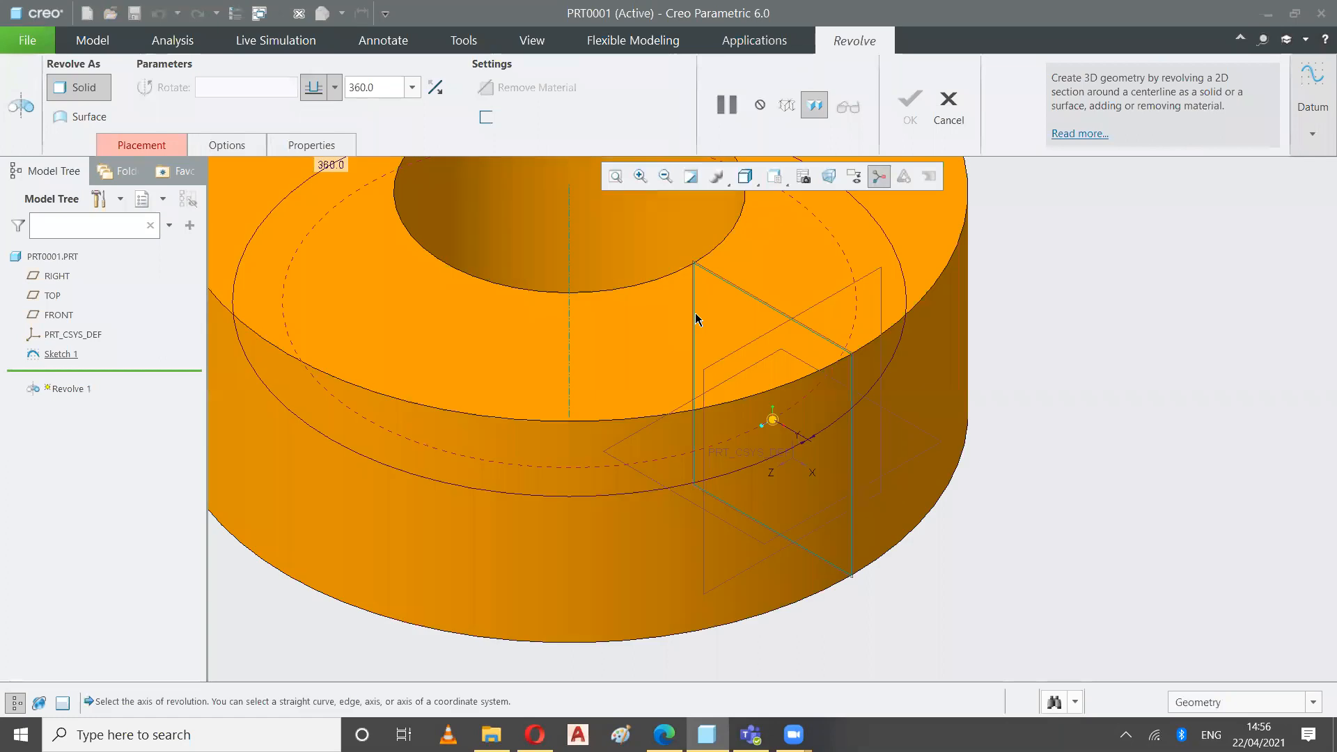
left_click(616, 176)
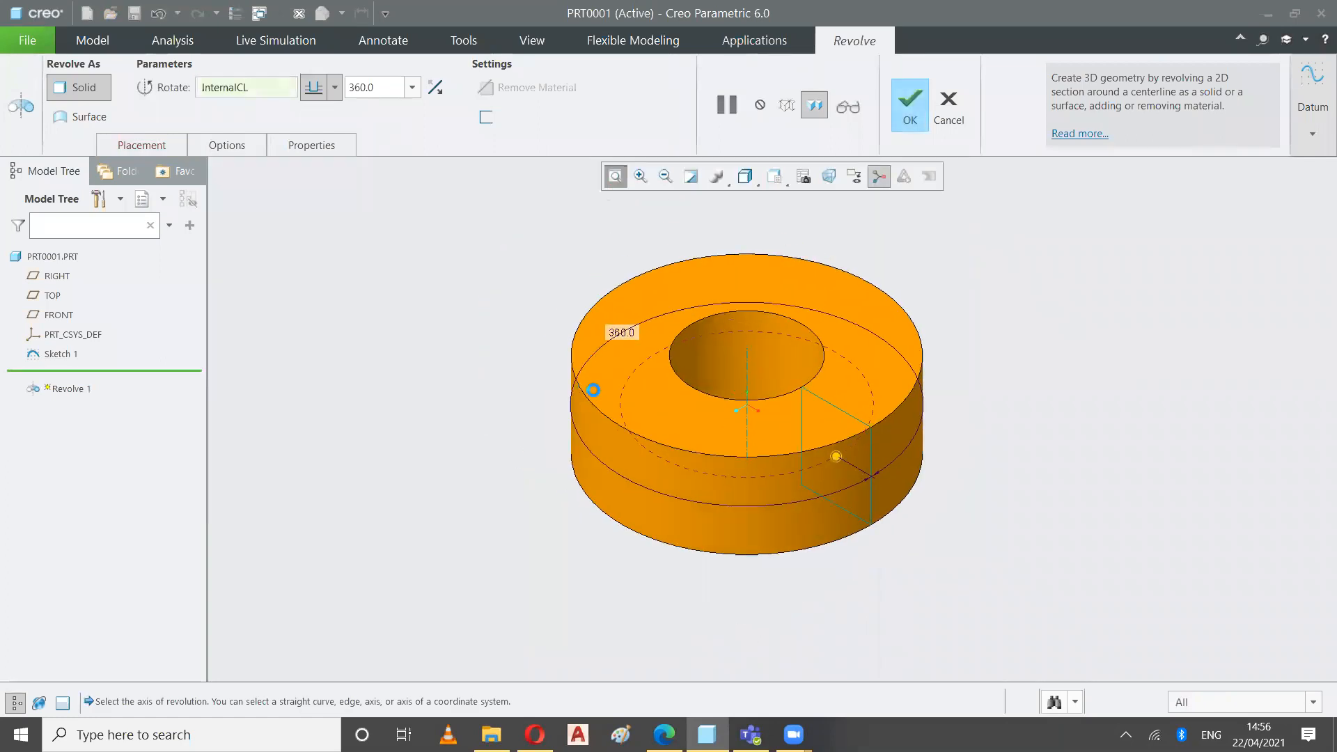
right_click(421, 370)
left_click(910, 104)
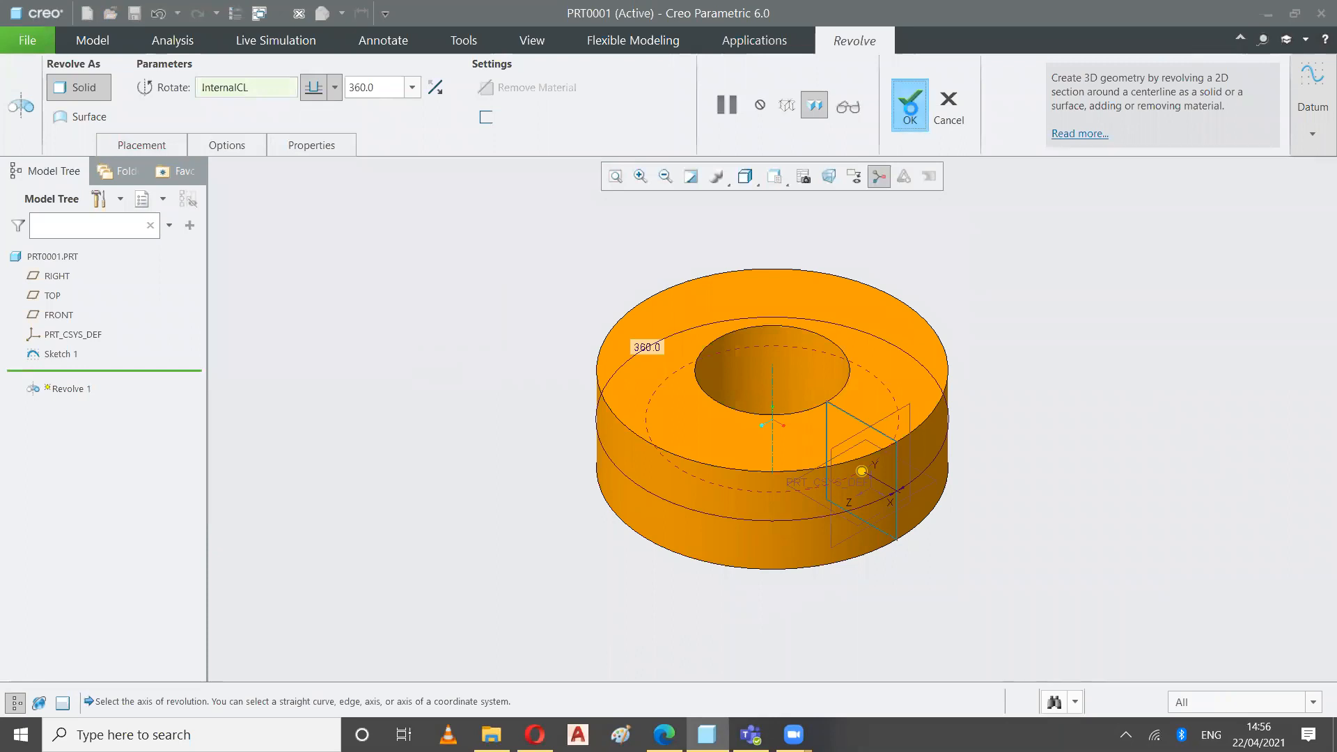
left_click(422, 315)
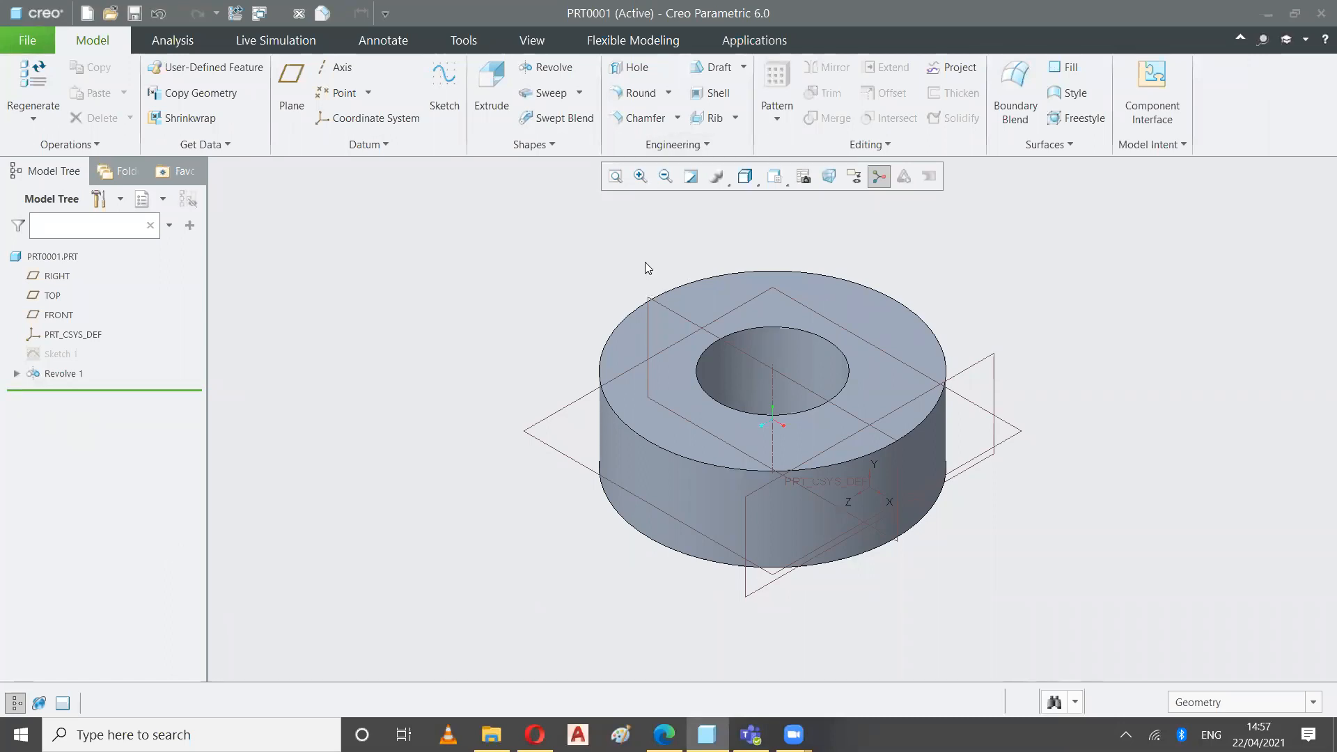
Delete the Revolve 1 feature from the model and refit the view to the remaining datums.
left_click(75, 356)
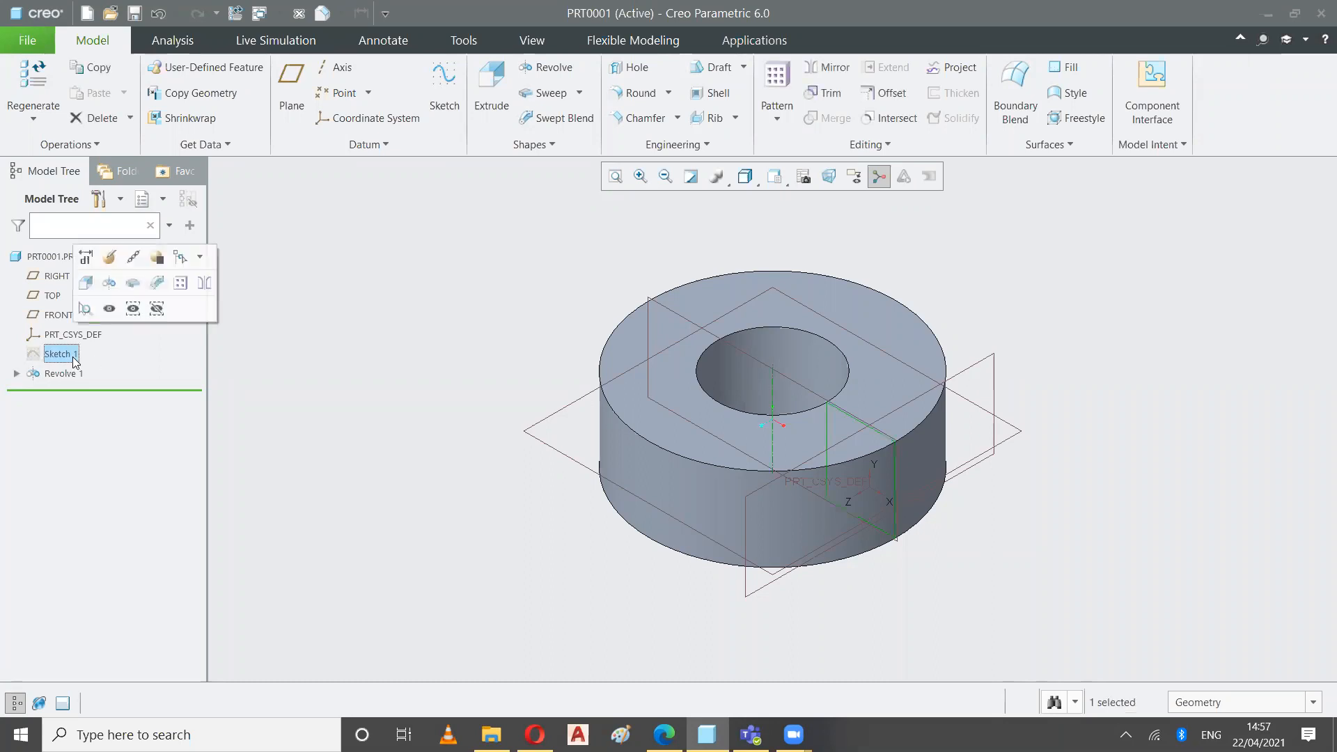
left_click(157, 308)
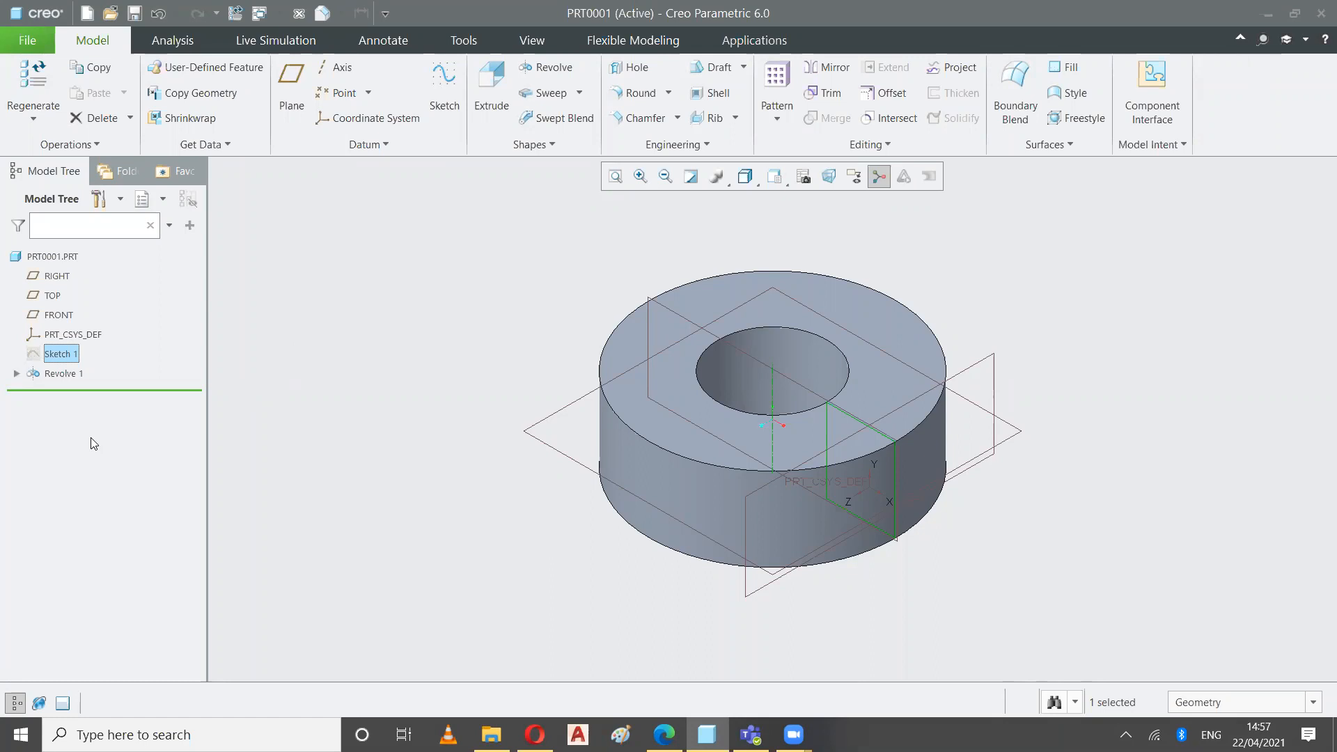
right_click(74, 376)
left_click(174, 462)
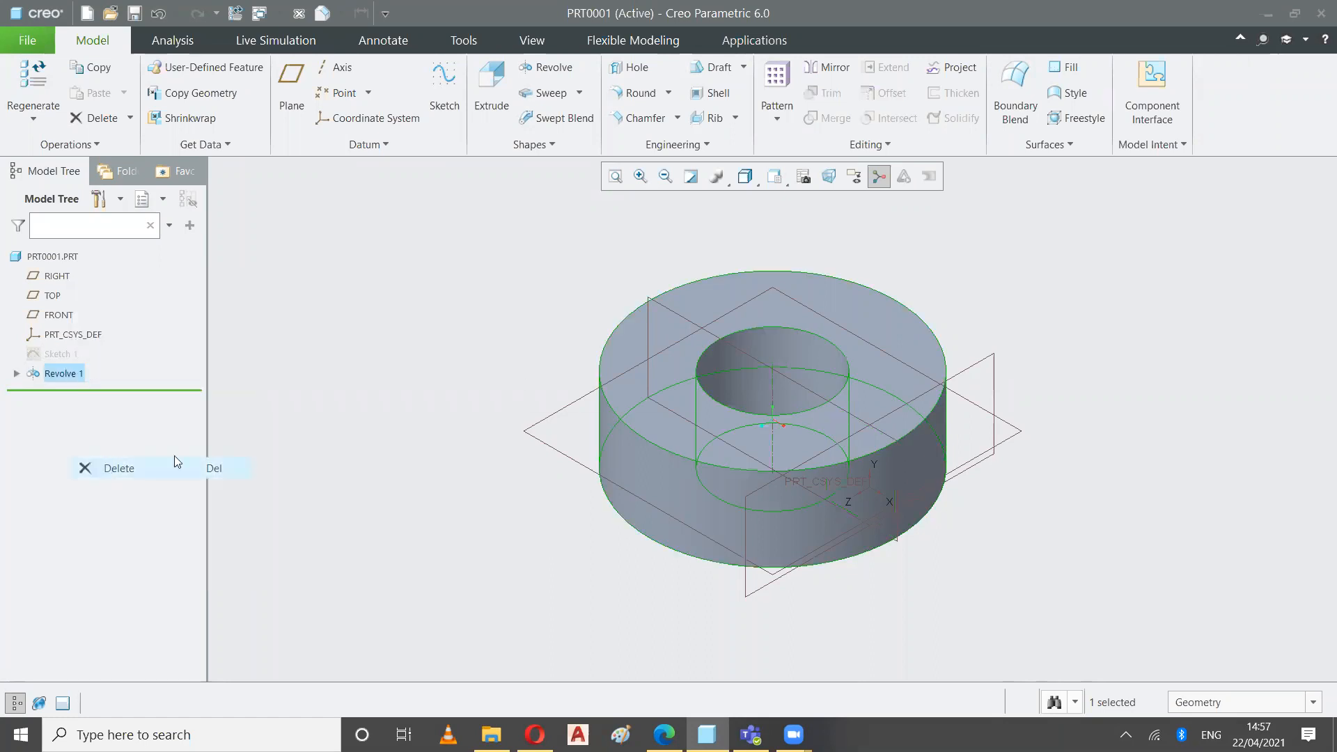
left_click(628, 390)
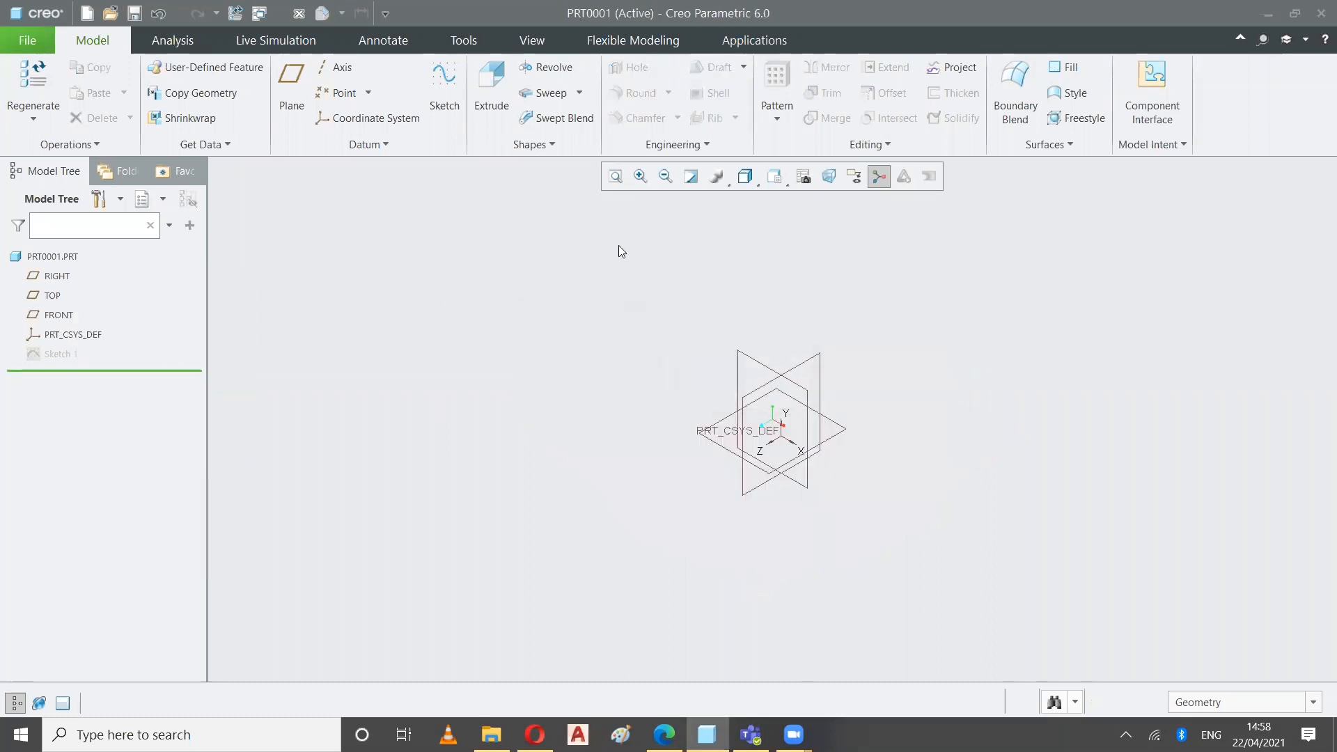
left_click(614, 178)
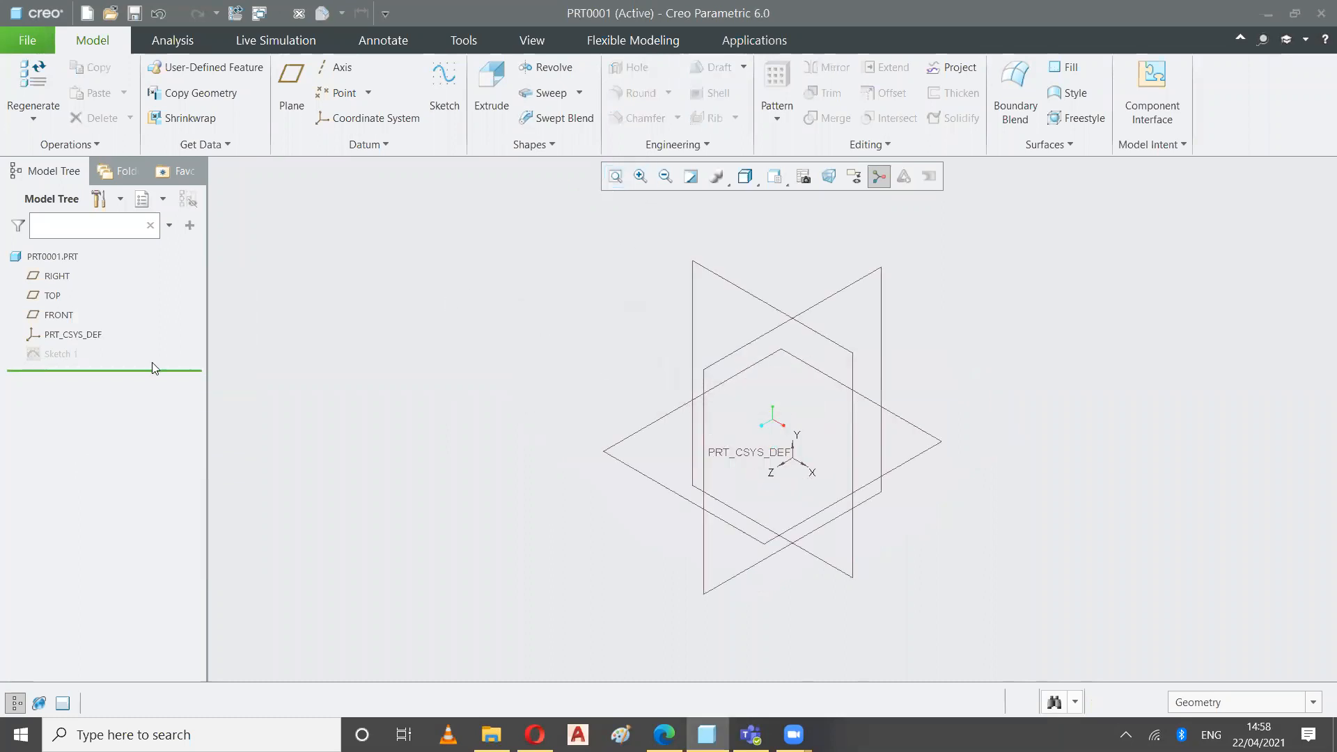
Delete Sketch 1 from the model.
left_click(62, 355)
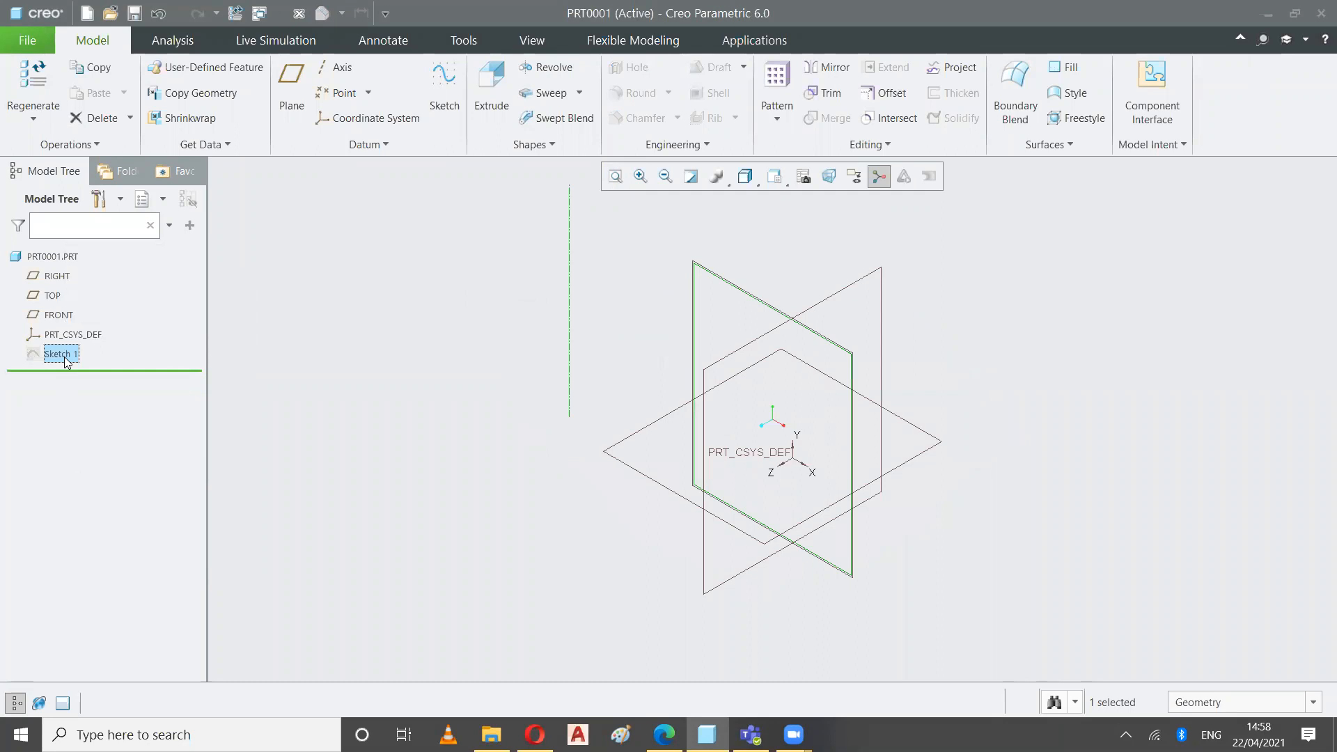
right_click(64, 357)
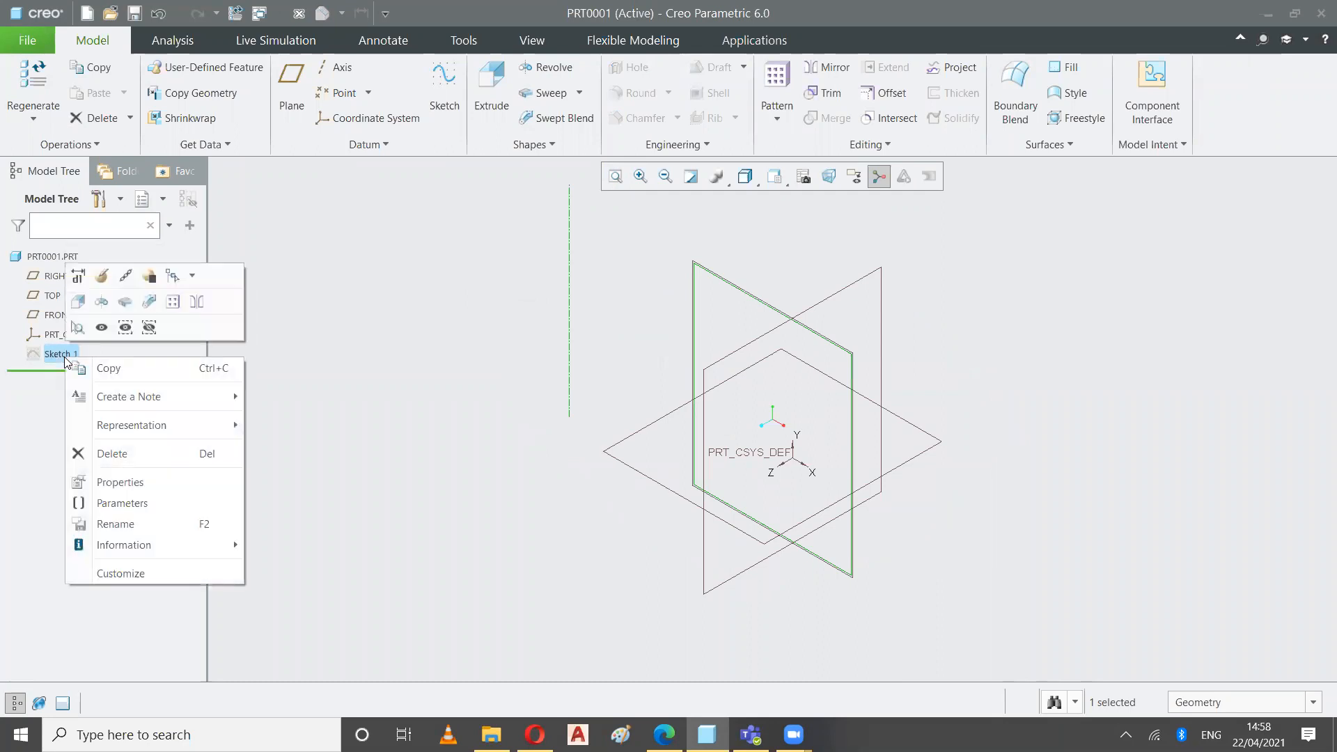
left_click(113, 454)
left_click(610, 388)
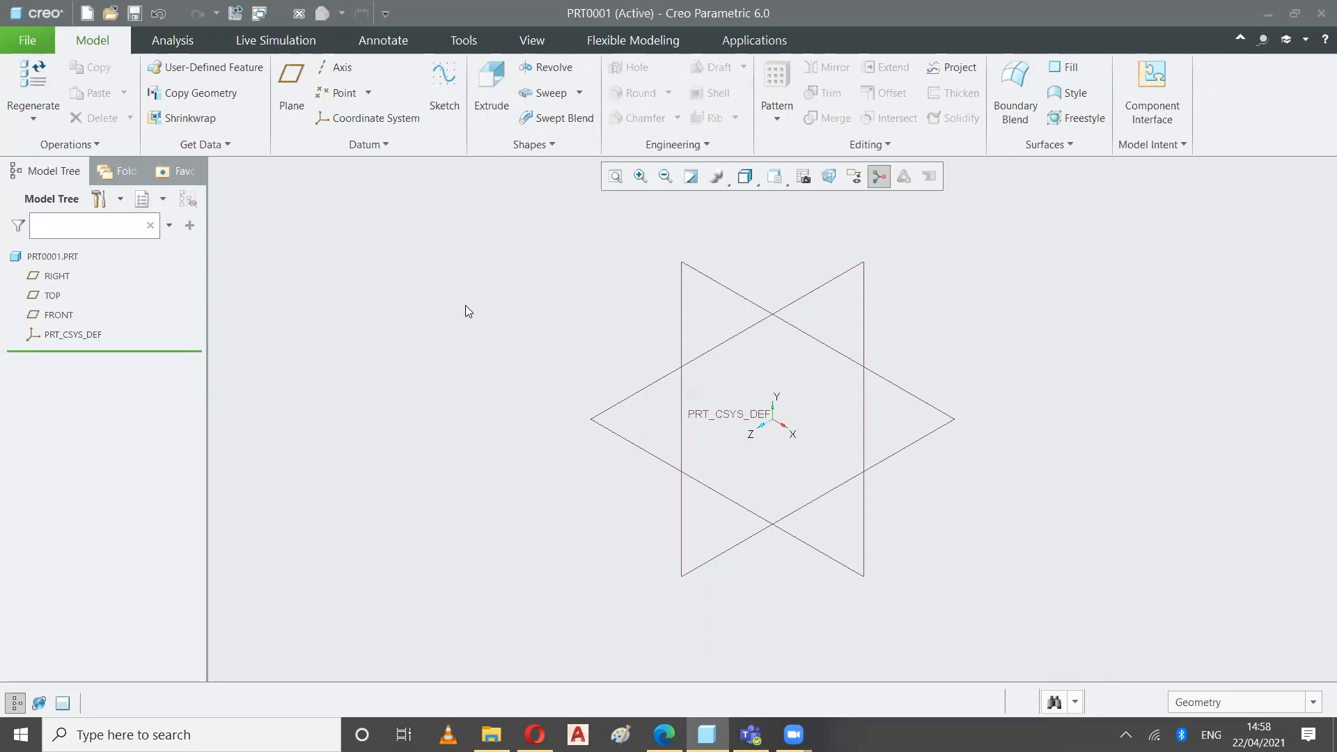
Start a new sketch on the FRONT plane and draw a corner rectangle straddling both reference axes.
left_click(446, 97)
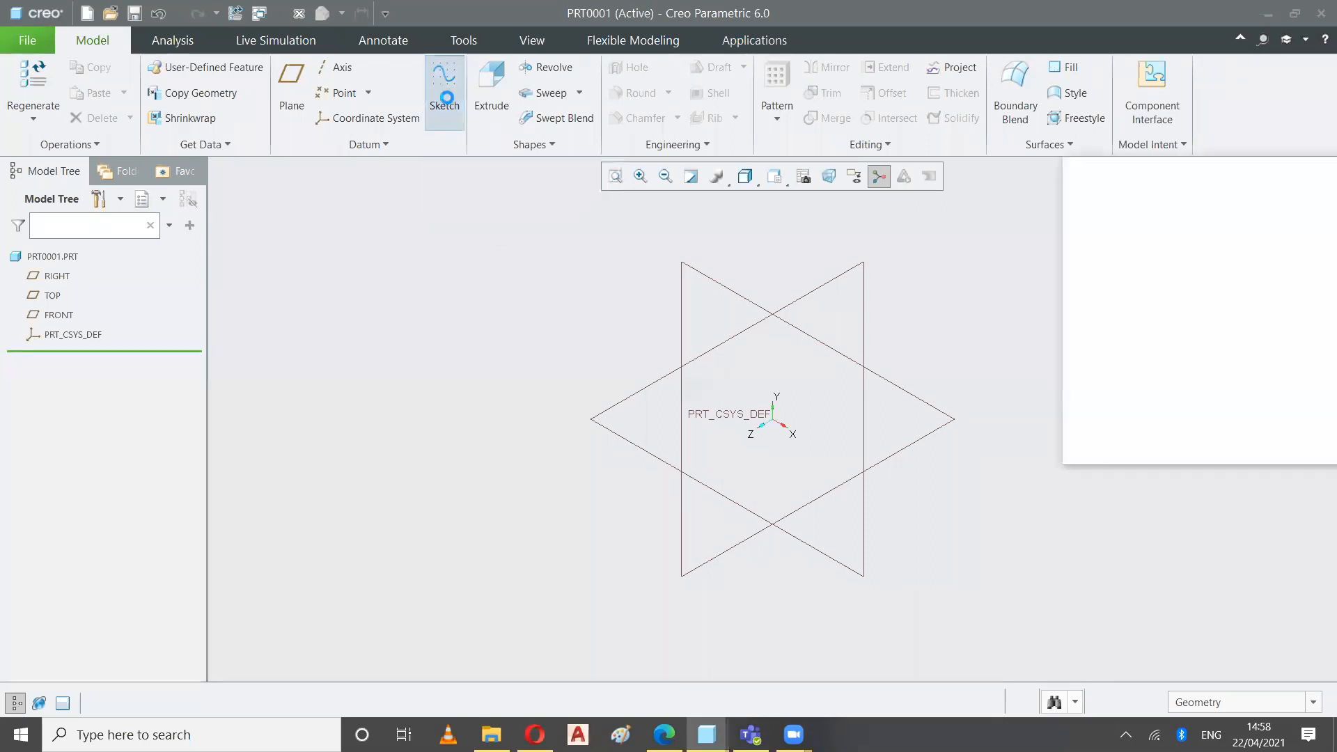
left_click(727, 291)
left_click(1237, 437)
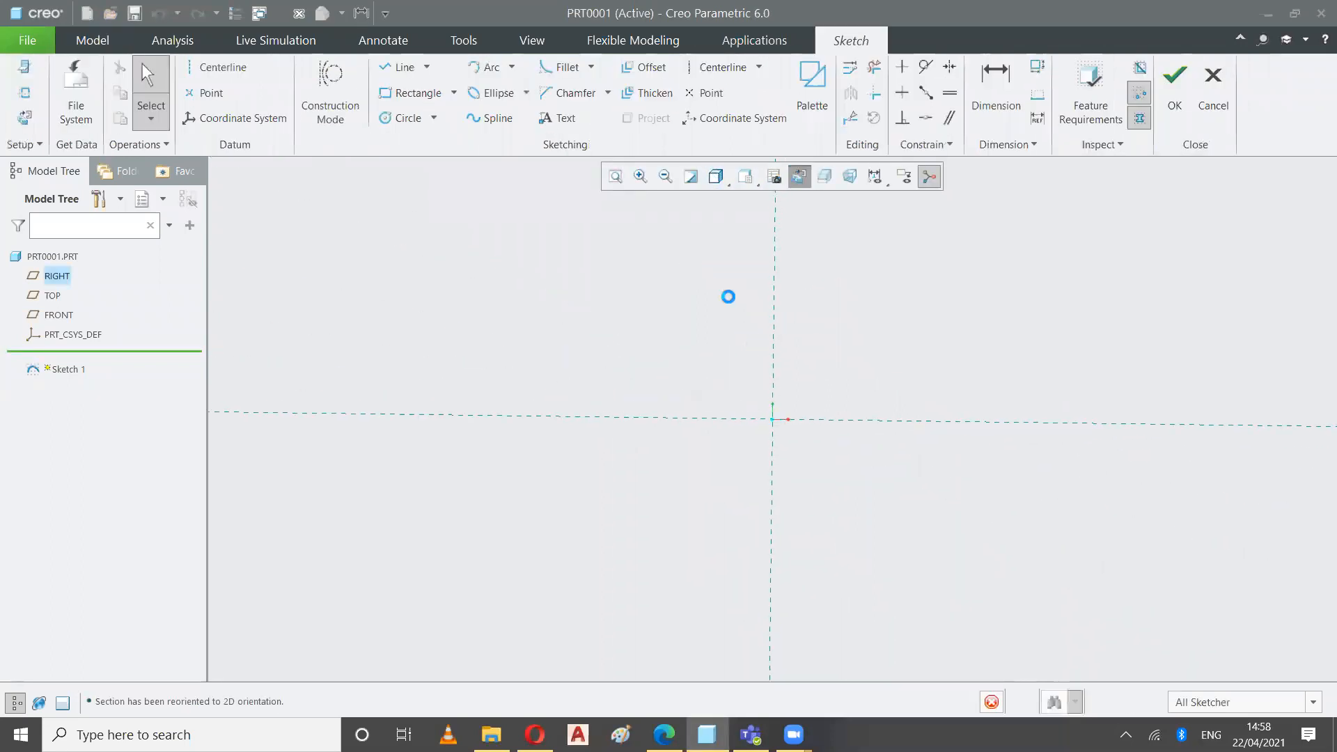
left_click(380, 90)
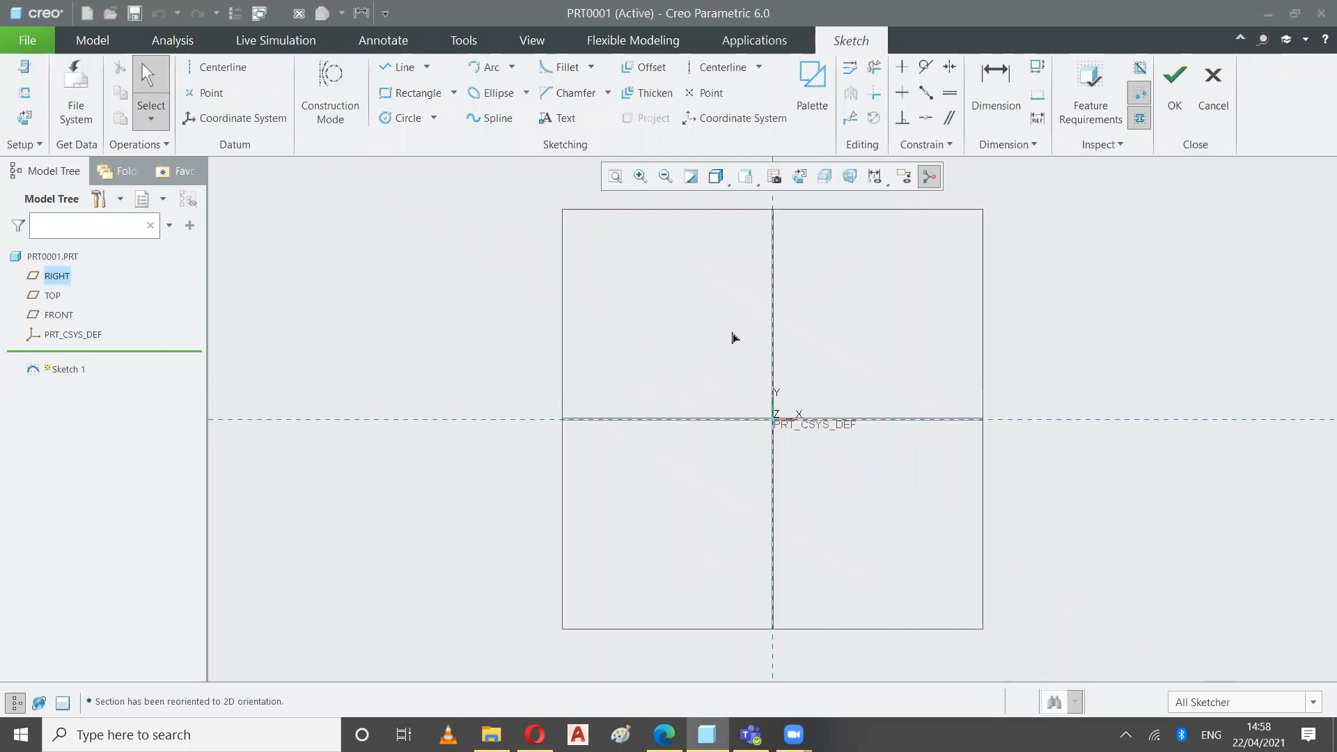
left_click(710, 300)
left_click(929, 572)
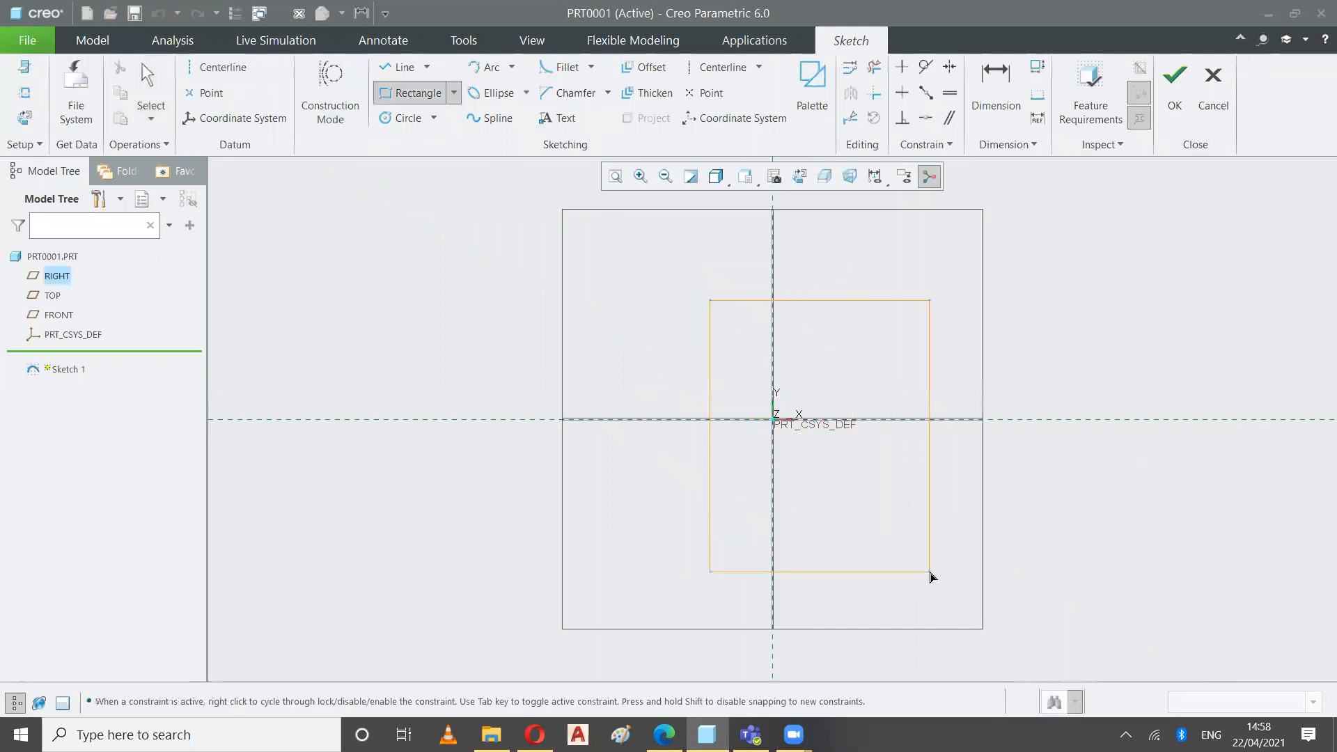
Draw a vertical line to the left of the rectangle in the same sketch and undo it.
left_click(400, 67)
left_click(528, 300)
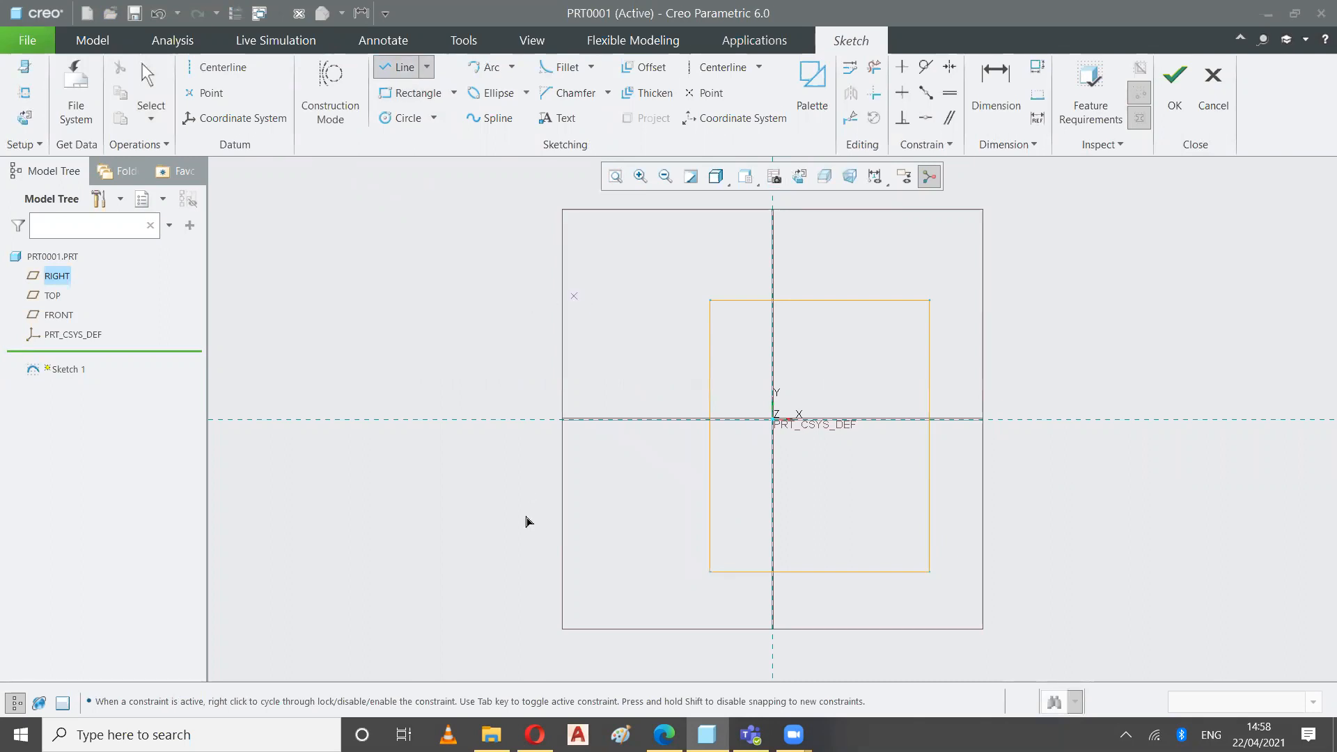
left_click(529, 555)
left_click(148, 91)
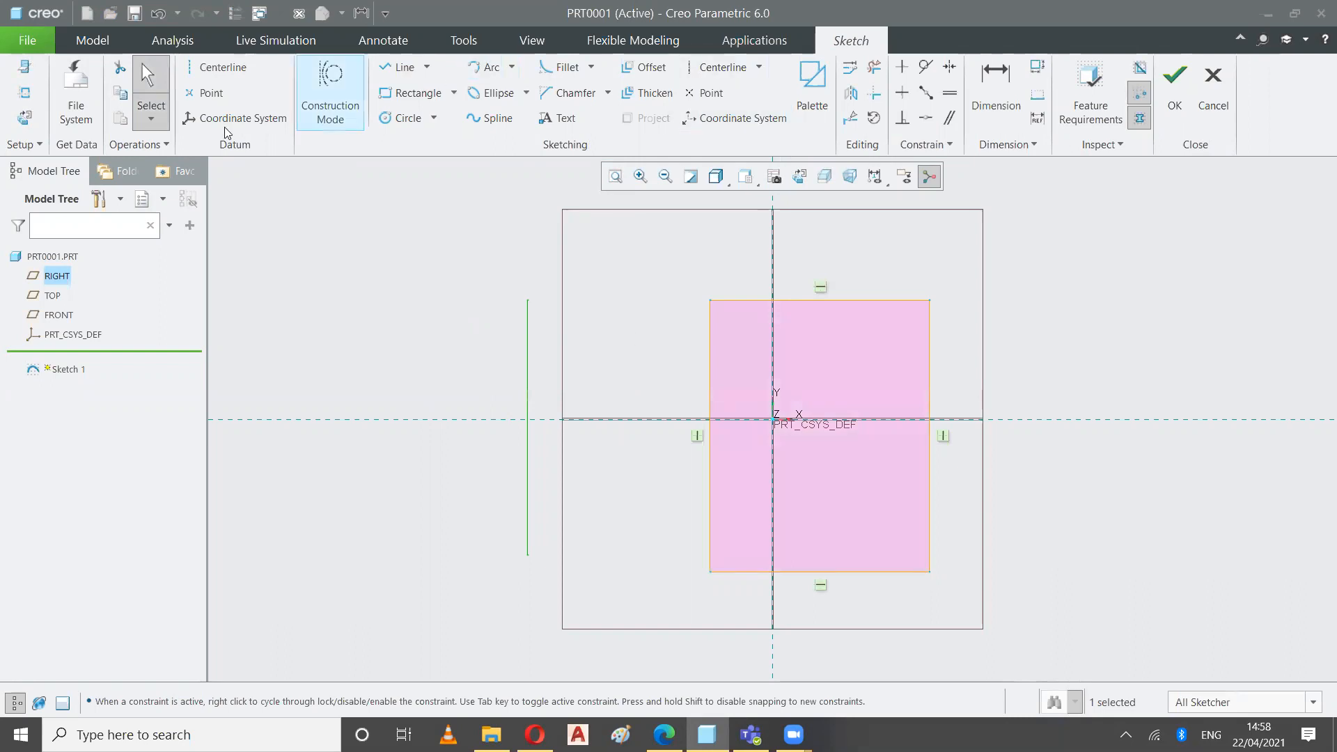
left_click(159, 14)
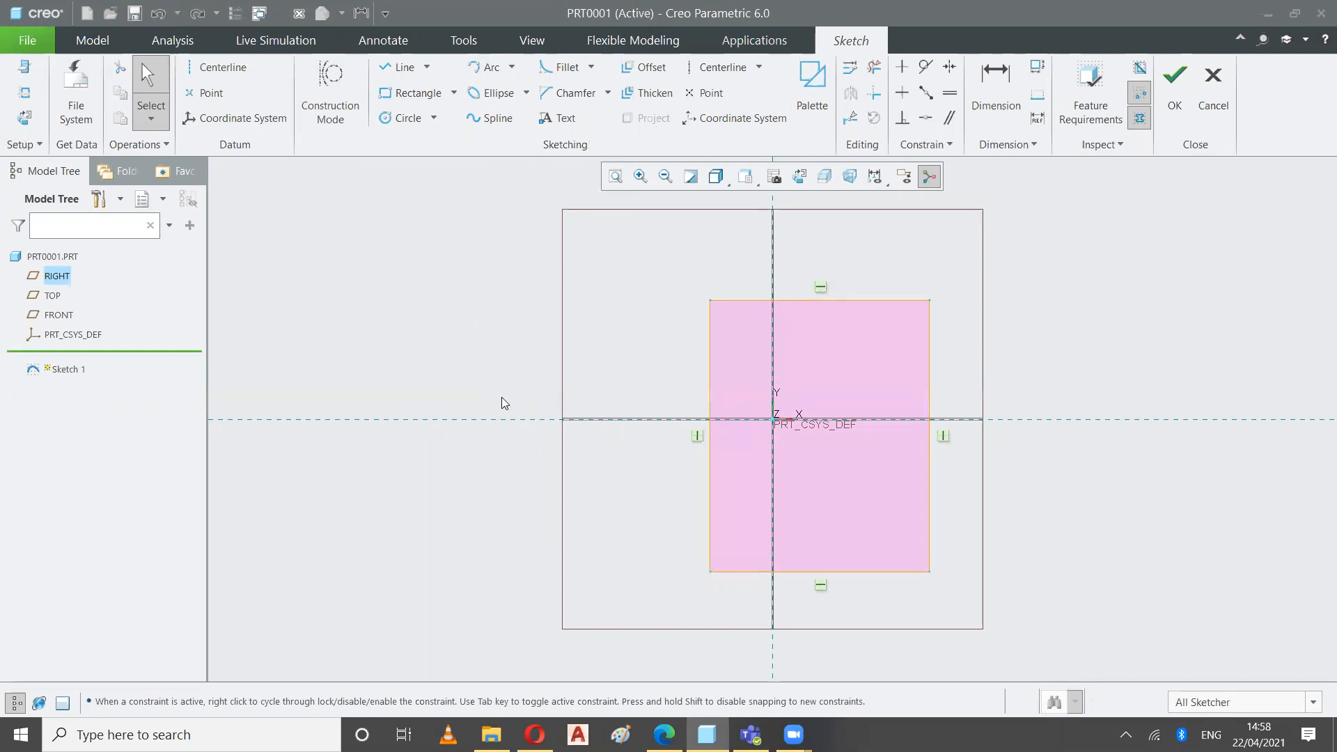
Finish the rectangle sketch and return the part to its standard 3D orientation.
left_click(1177, 91)
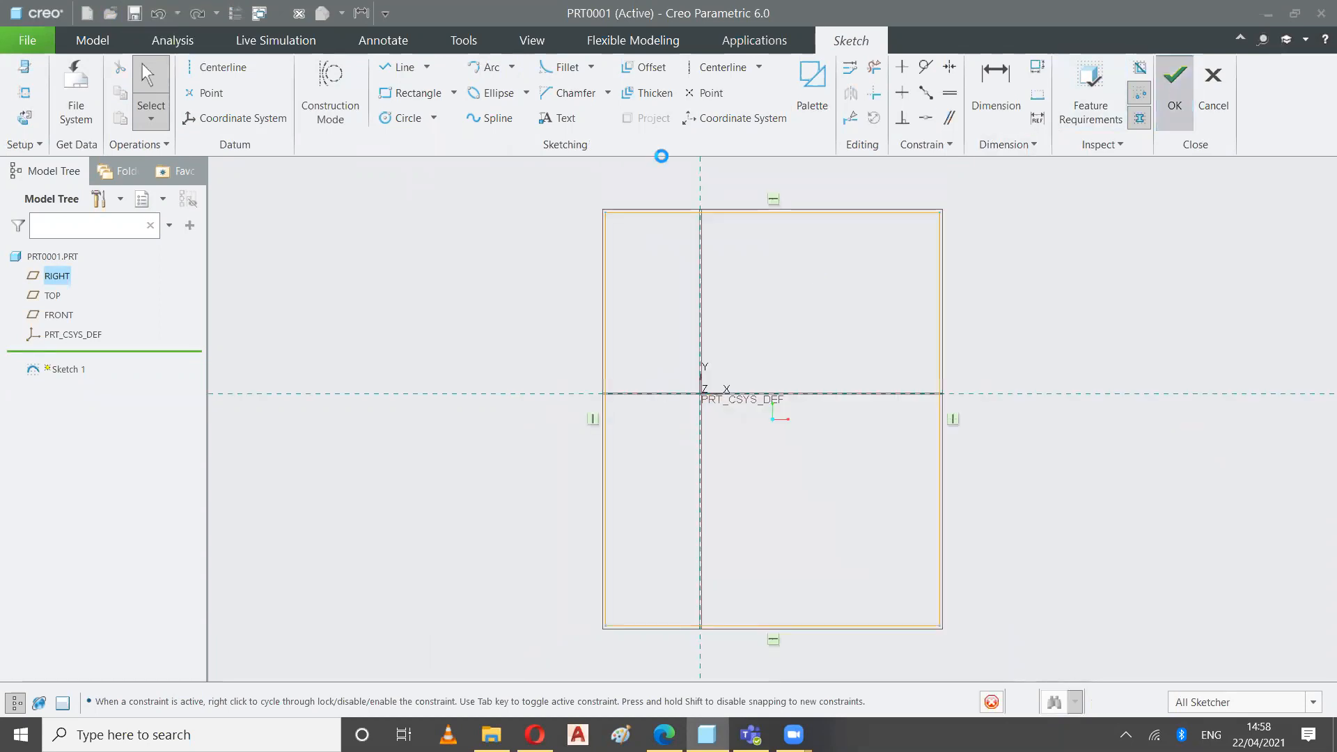
left_click(478, 359)
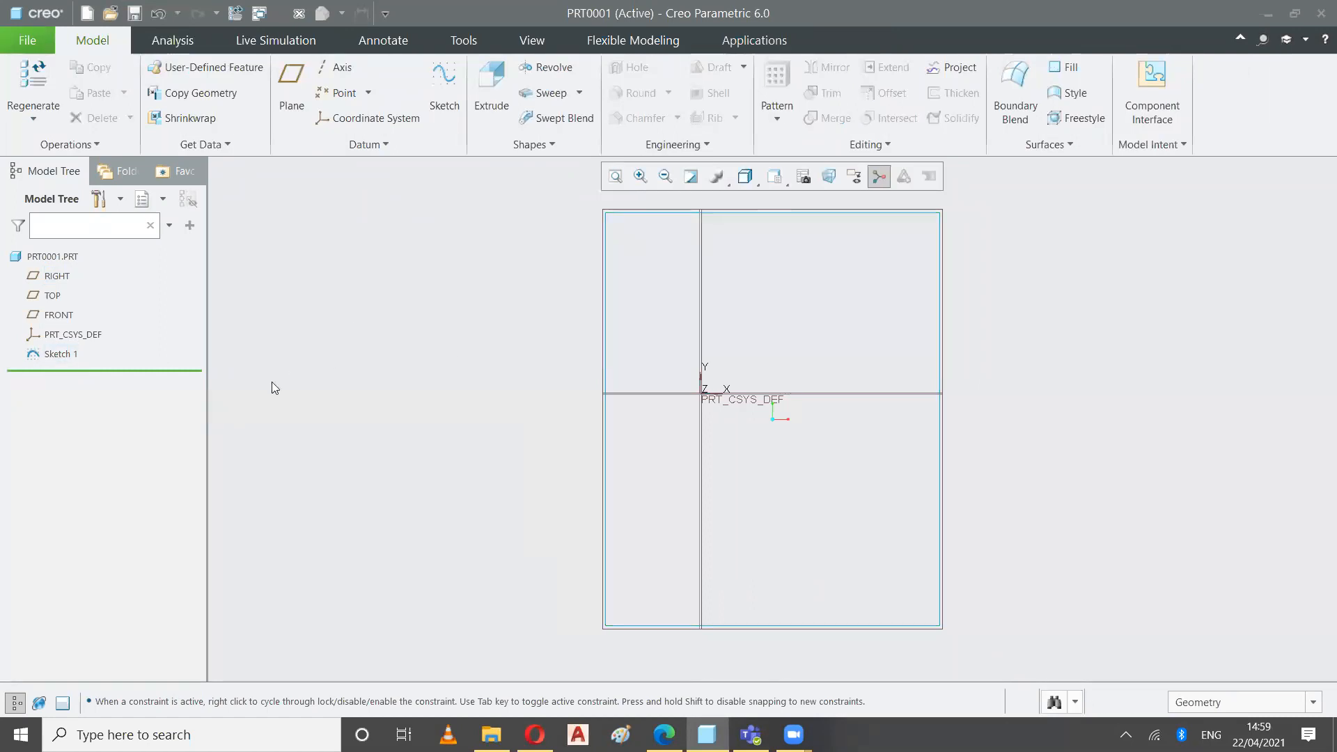
left_click(775, 176)
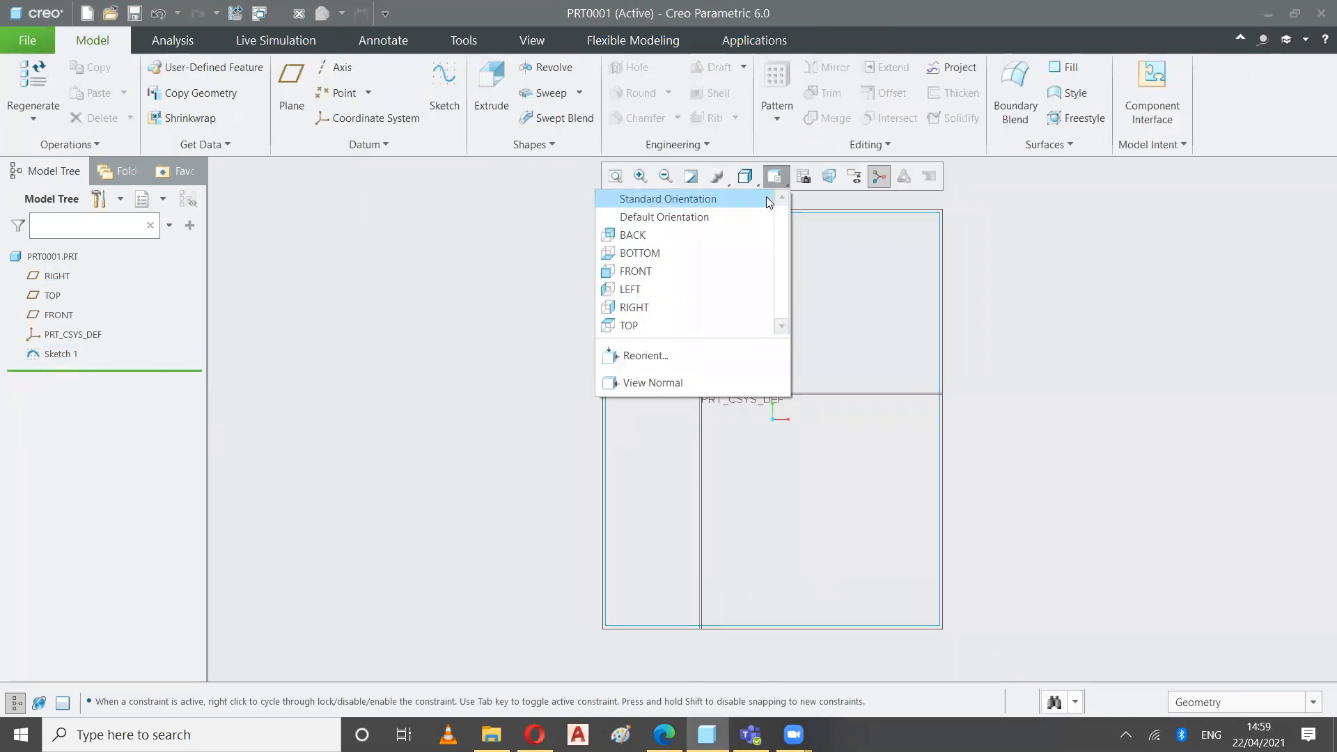
left_click(766, 212)
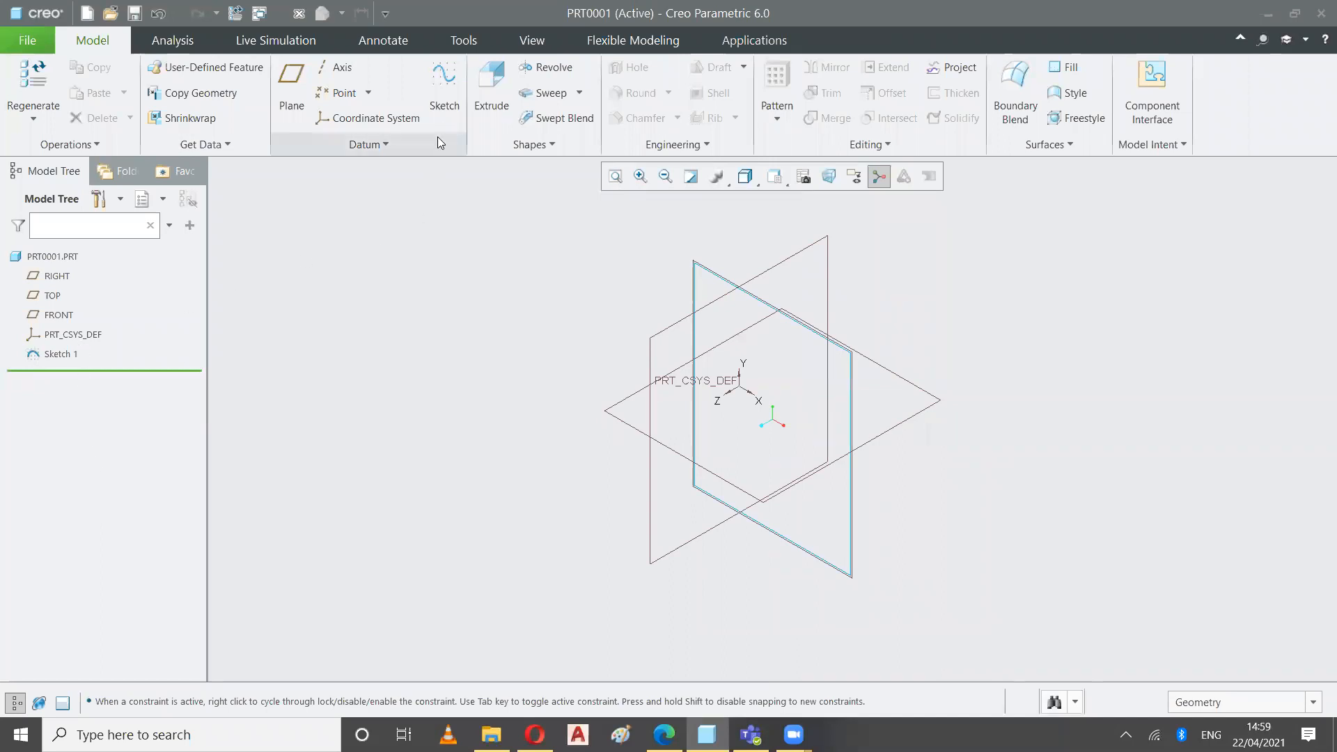
Create a second sketch on the FRONT plane containing one solid vertical line left of the rectangle, and finish it.
left_click(443, 114)
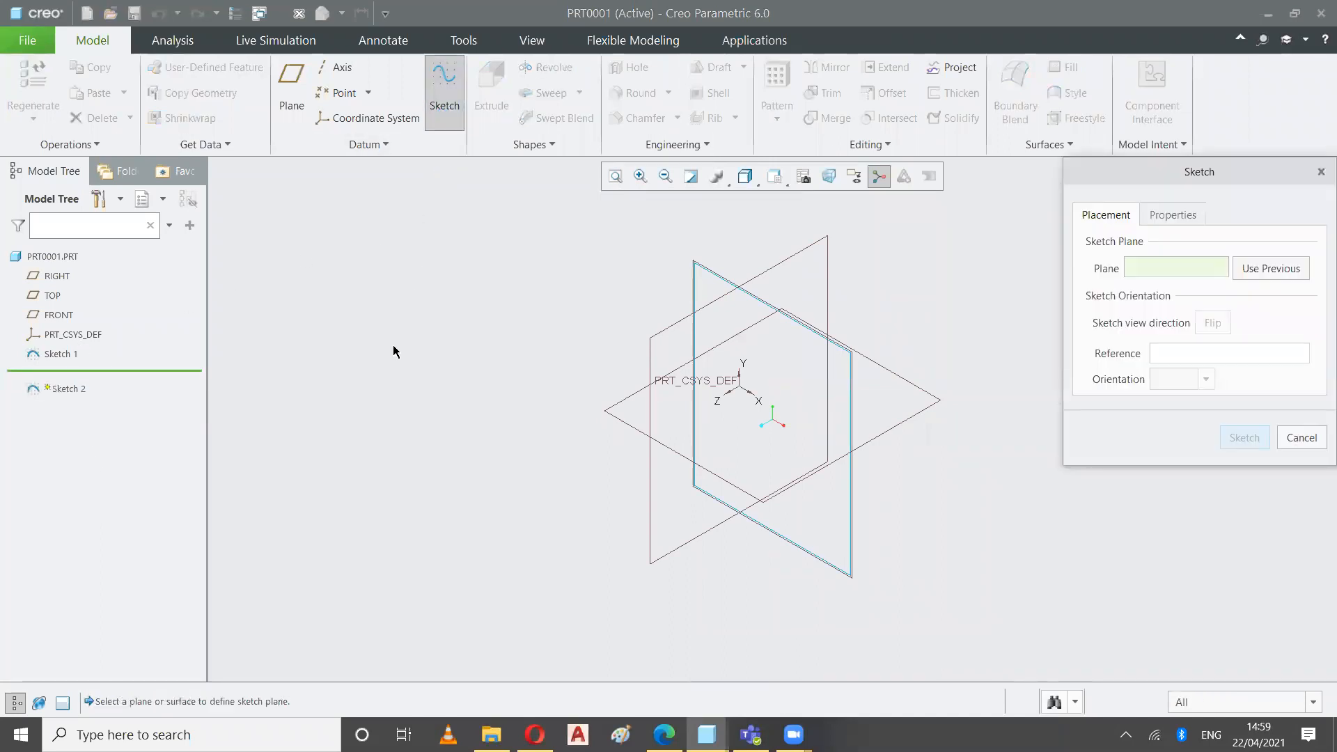
left_click(852, 516)
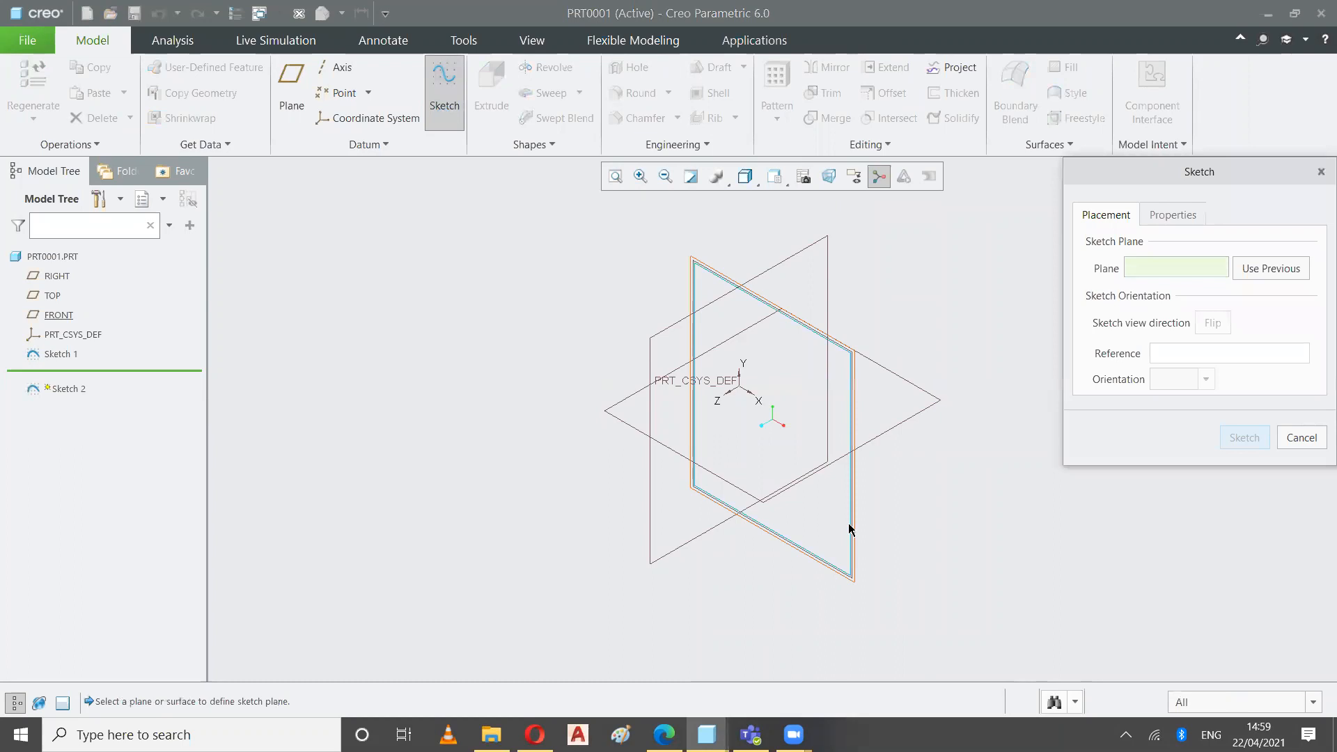
left_click(1245, 439)
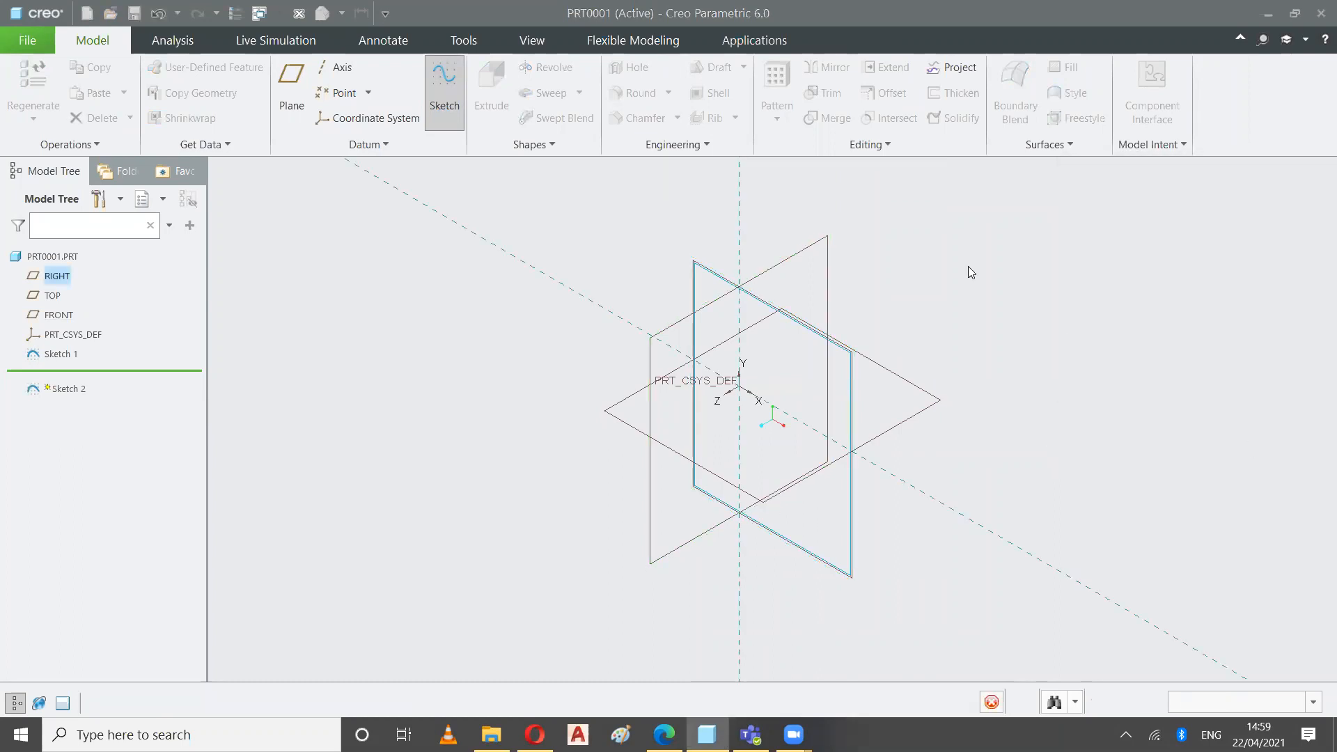
left_click(805, 181)
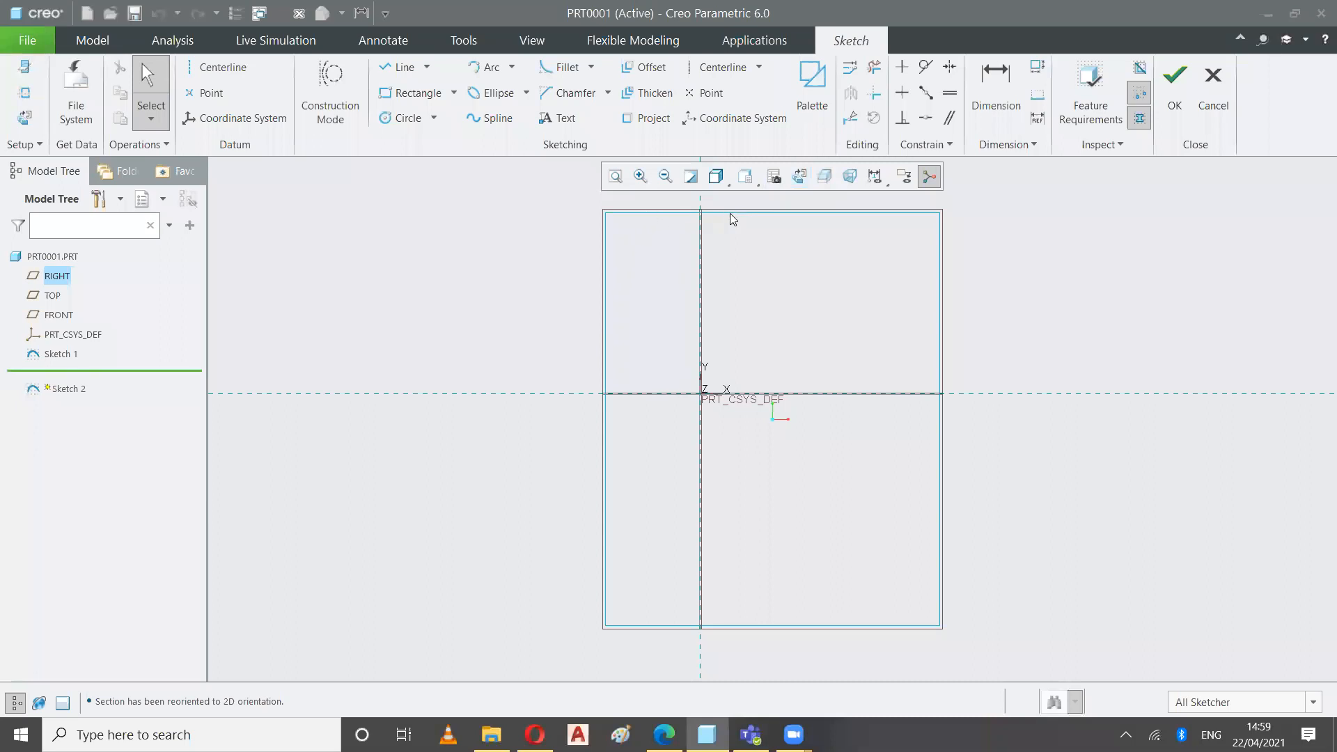
left_click(396, 67)
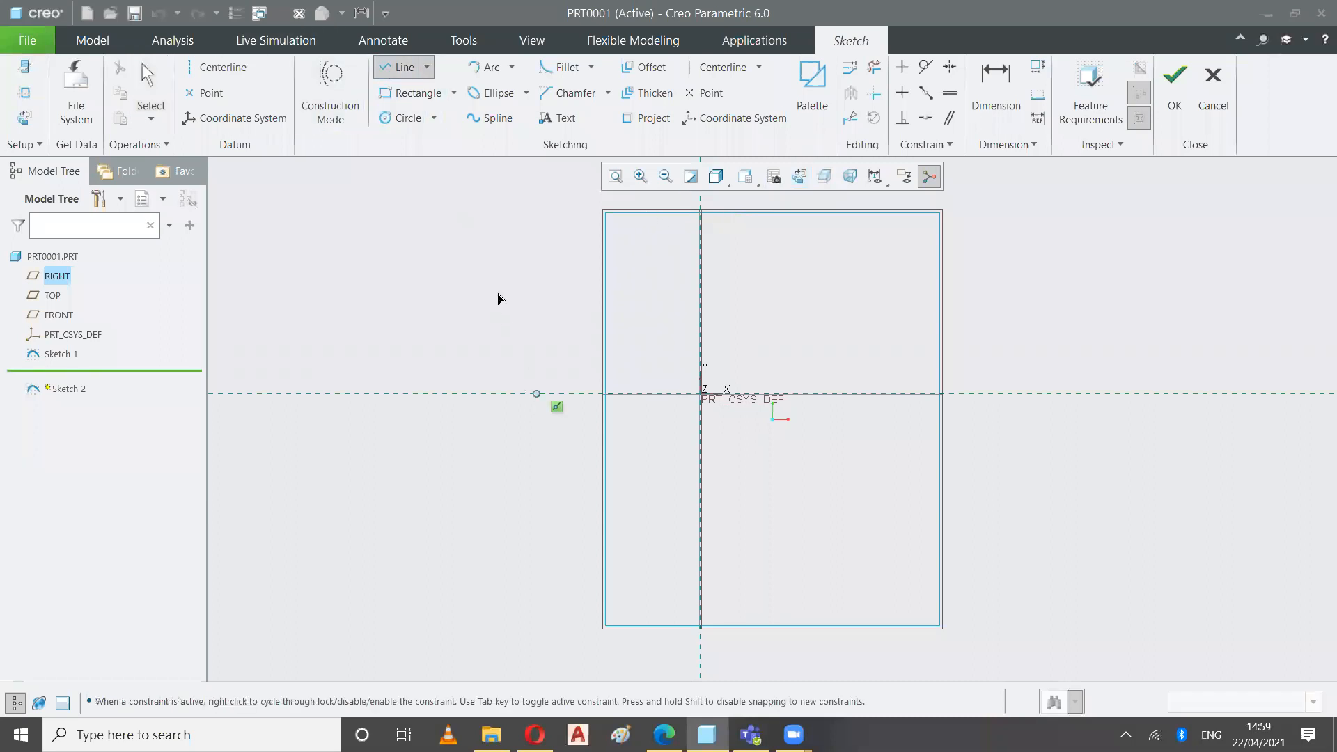
left_click(482, 230)
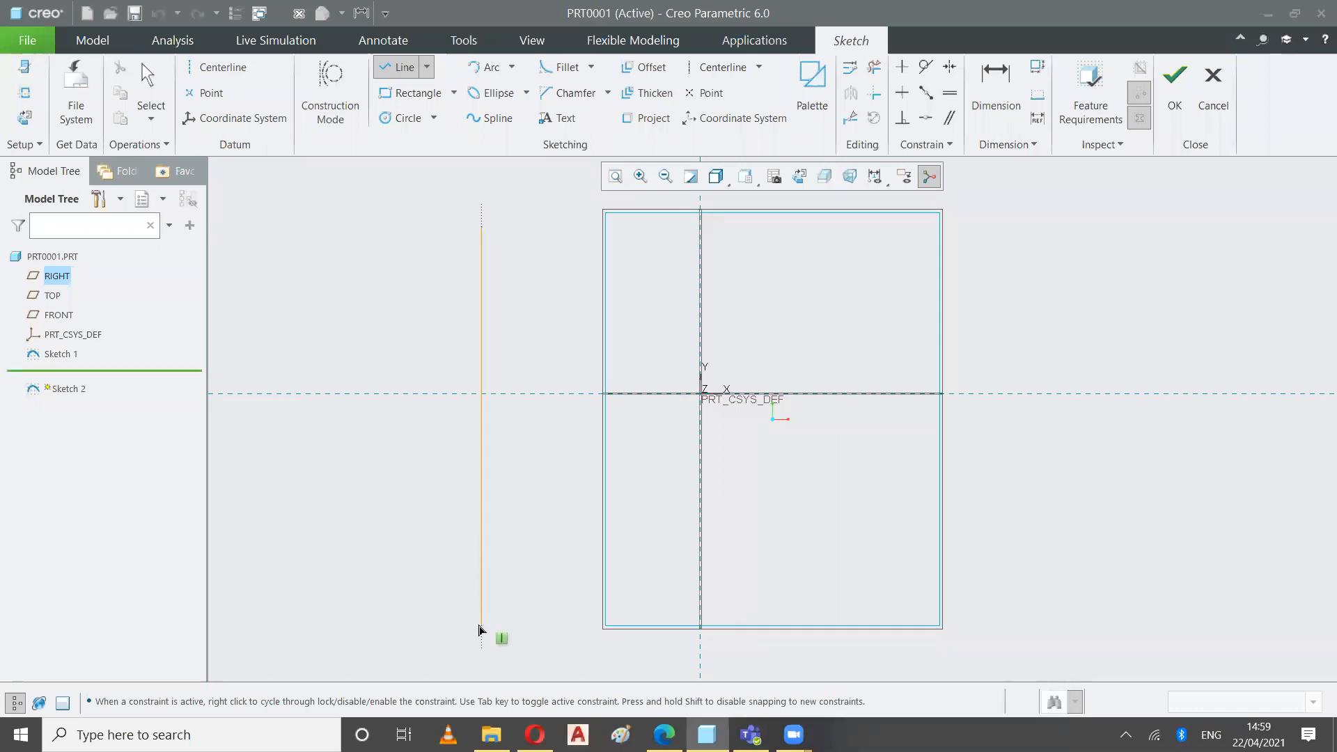
left_click(481, 626)
middle_click(481, 627)
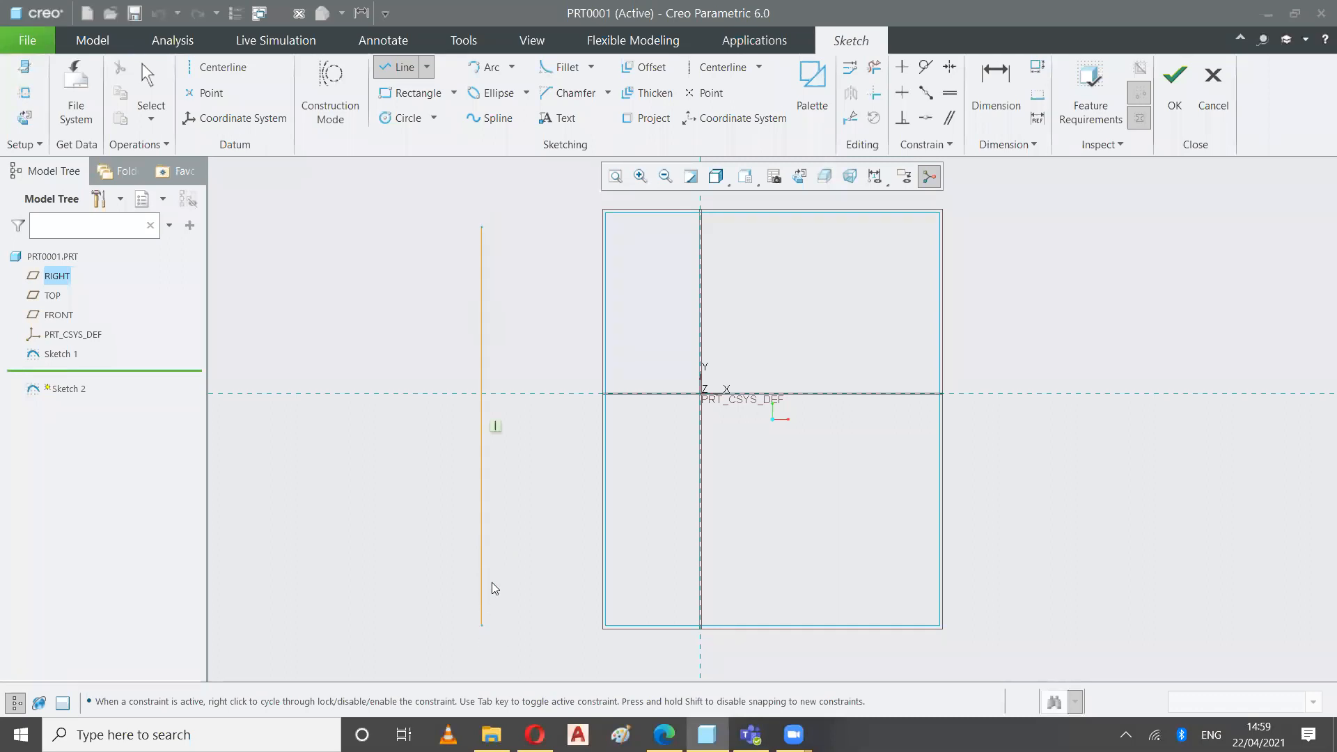
middle_click(441, 447)
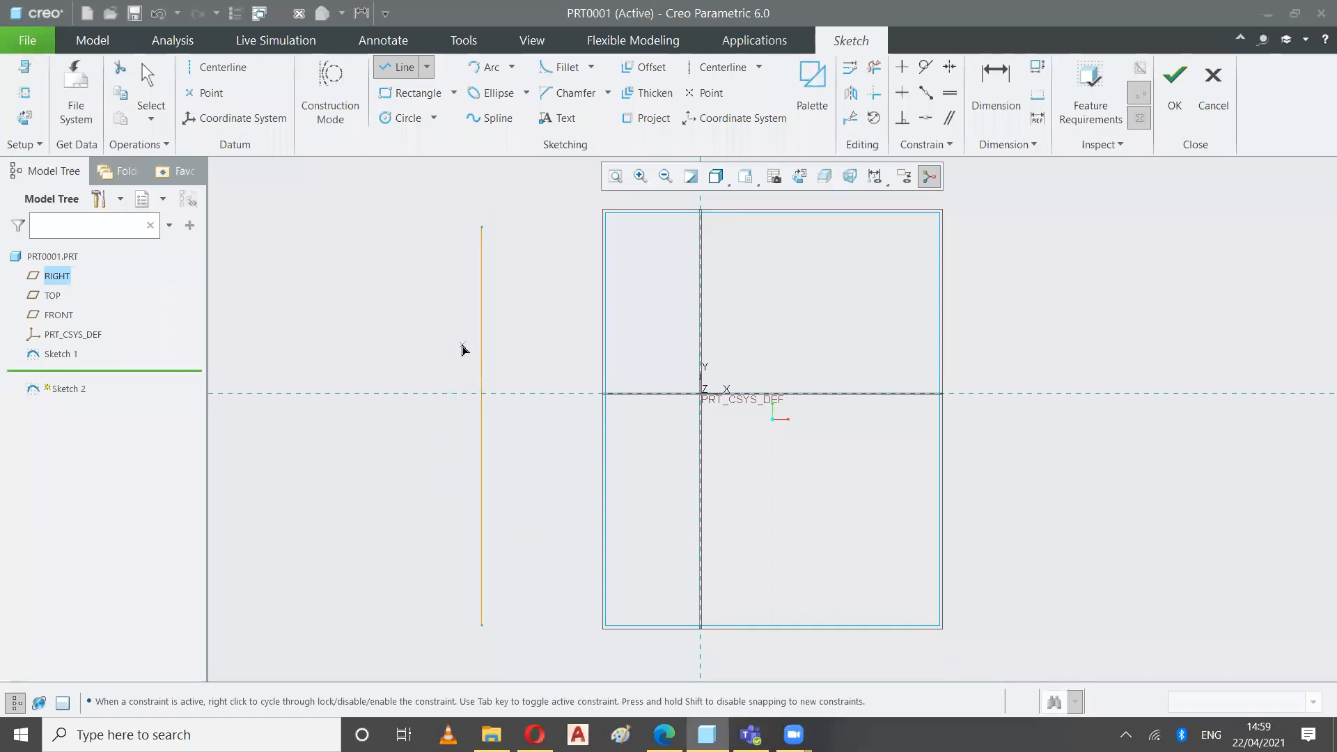
left_click(1171, 94)
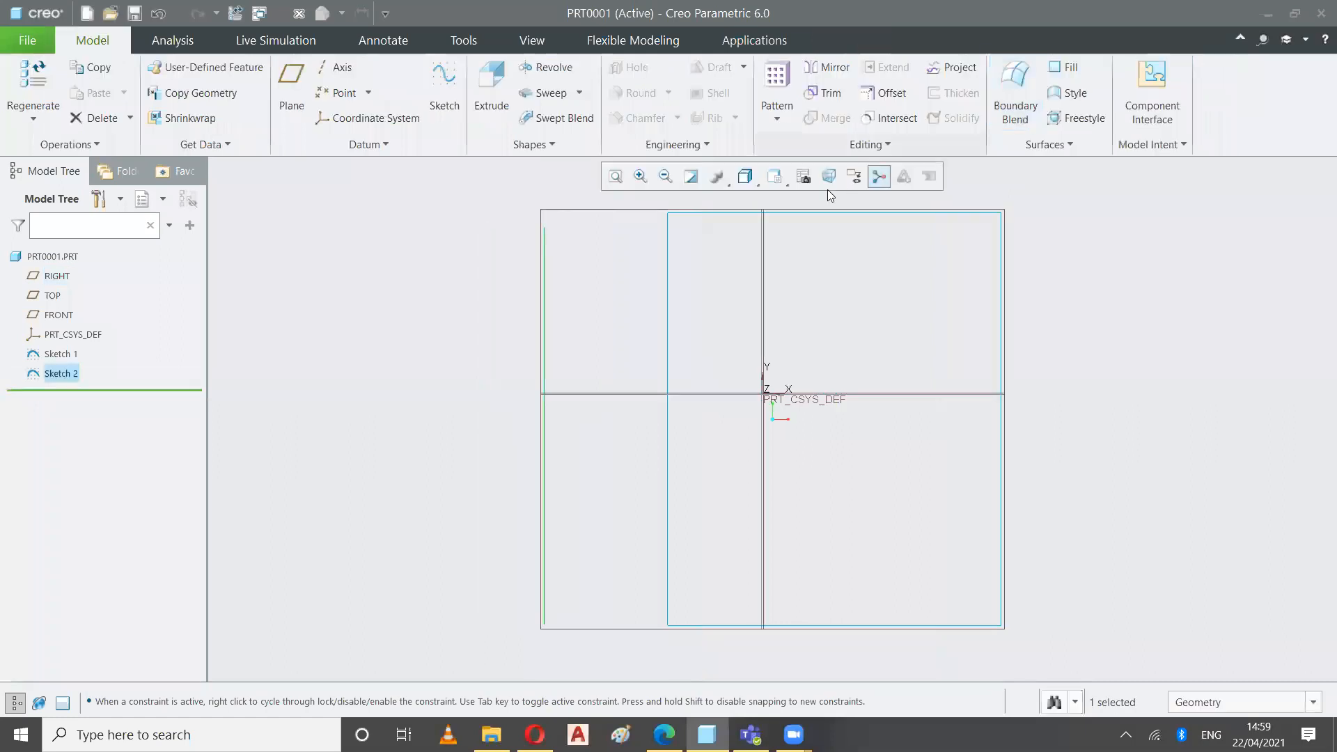
Revolve the rectangle in Sketch 1 as a solid, using the separately sketched vertical line in Sketch 2 as the axis.
left_click(778, 182)
left_click(668, 197)
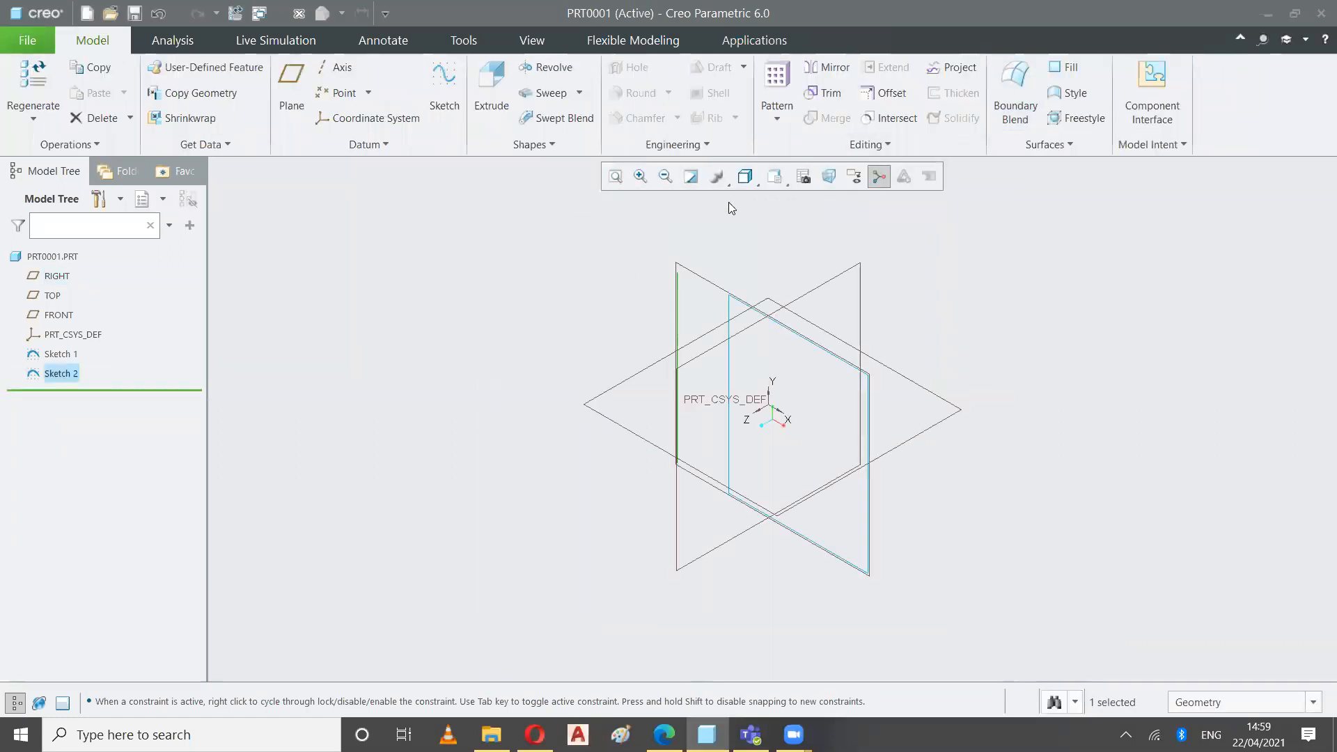
left_click(440, 351)
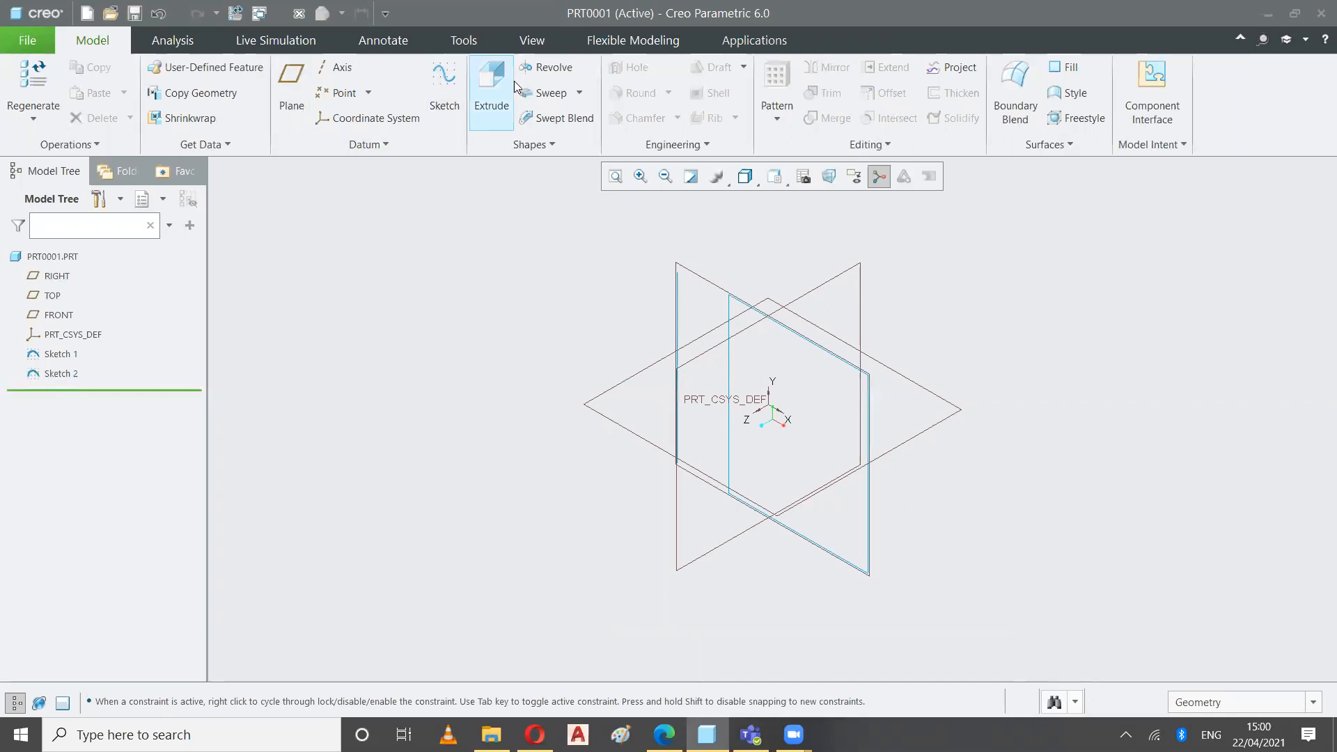
left_click(545, 67)
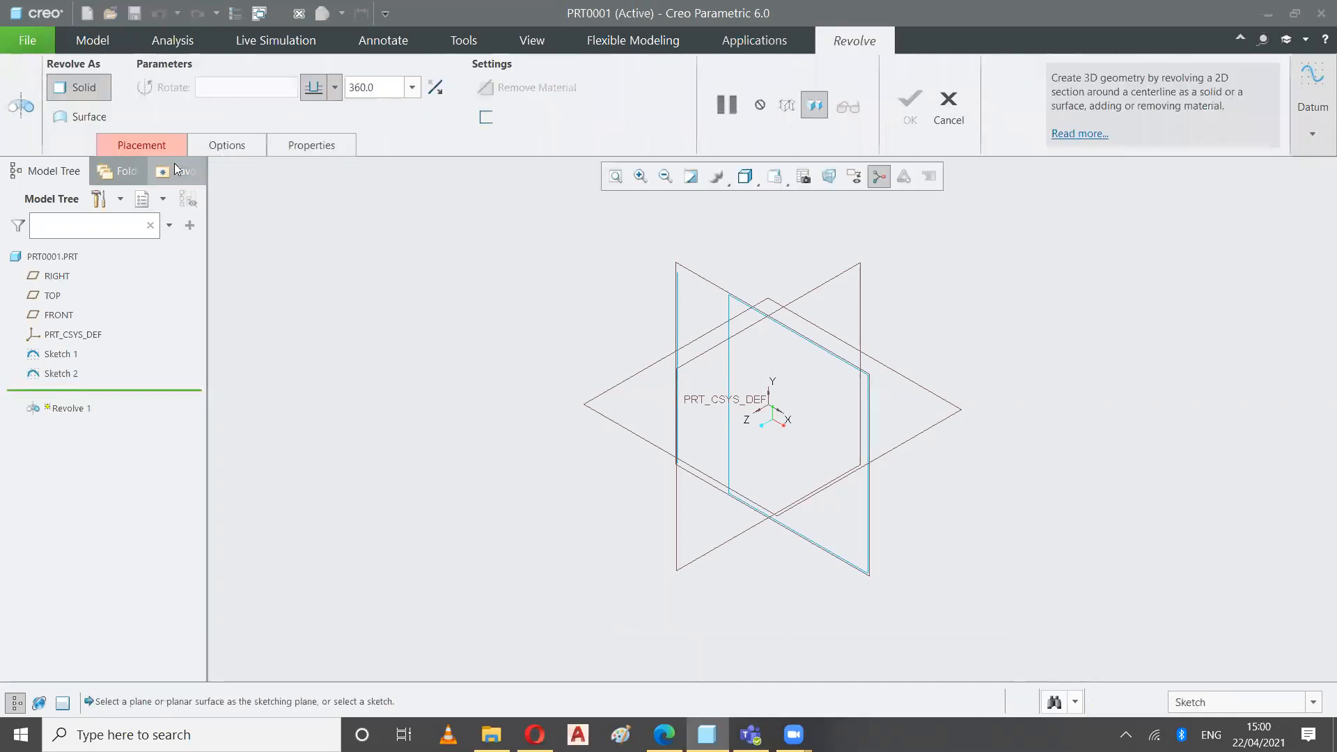
left_click(139, 141)
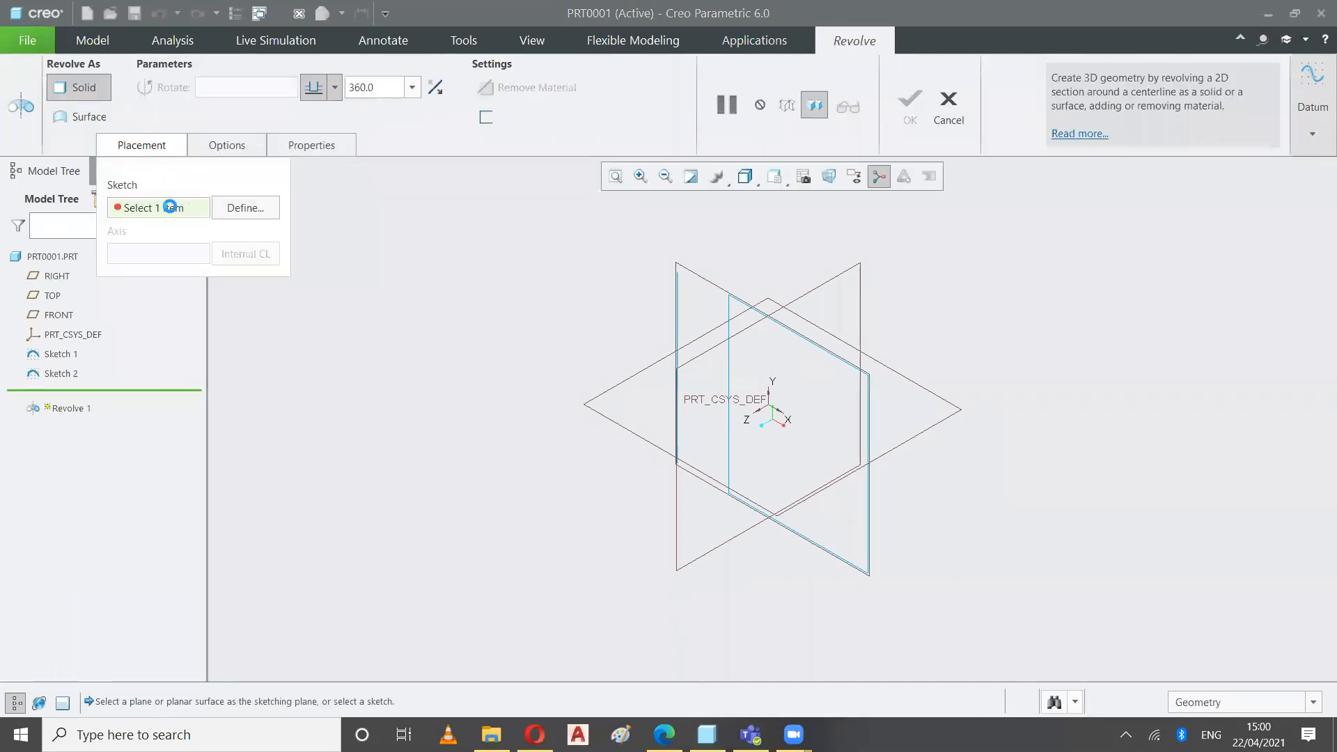
left_click(728, 306)
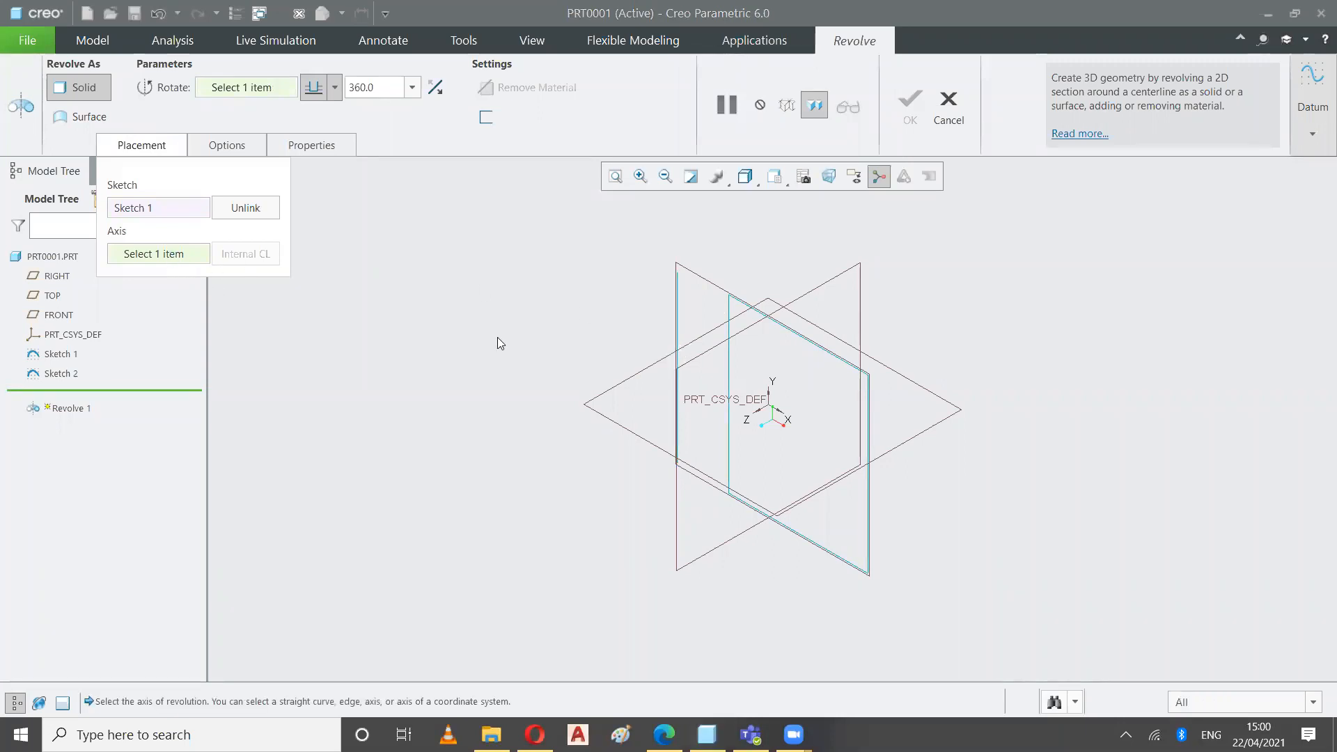
left_click(678, 331)
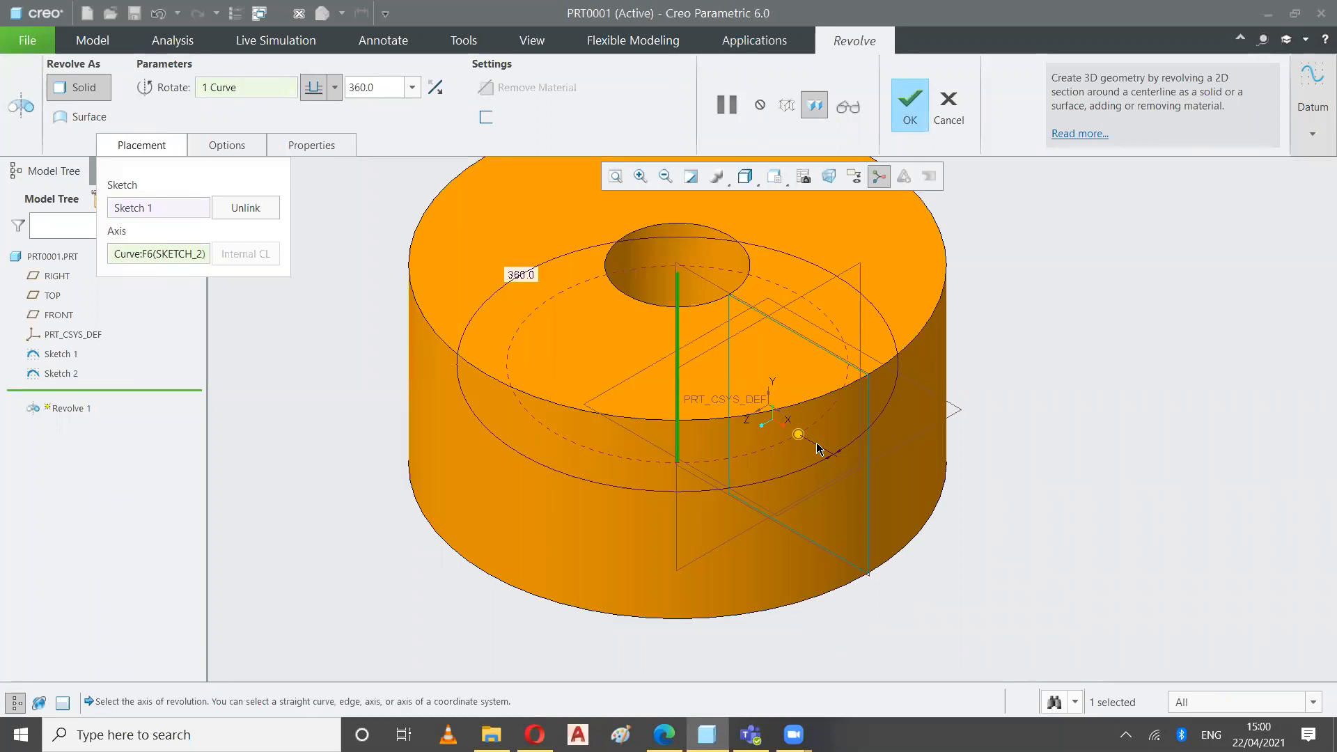
Set the revolve angle to 73 degrees and complete the feature in the standard 3D orientation.
left_click_drag(798, 435, 575, 286)
left_click_drag(502, 486, 543, 511)
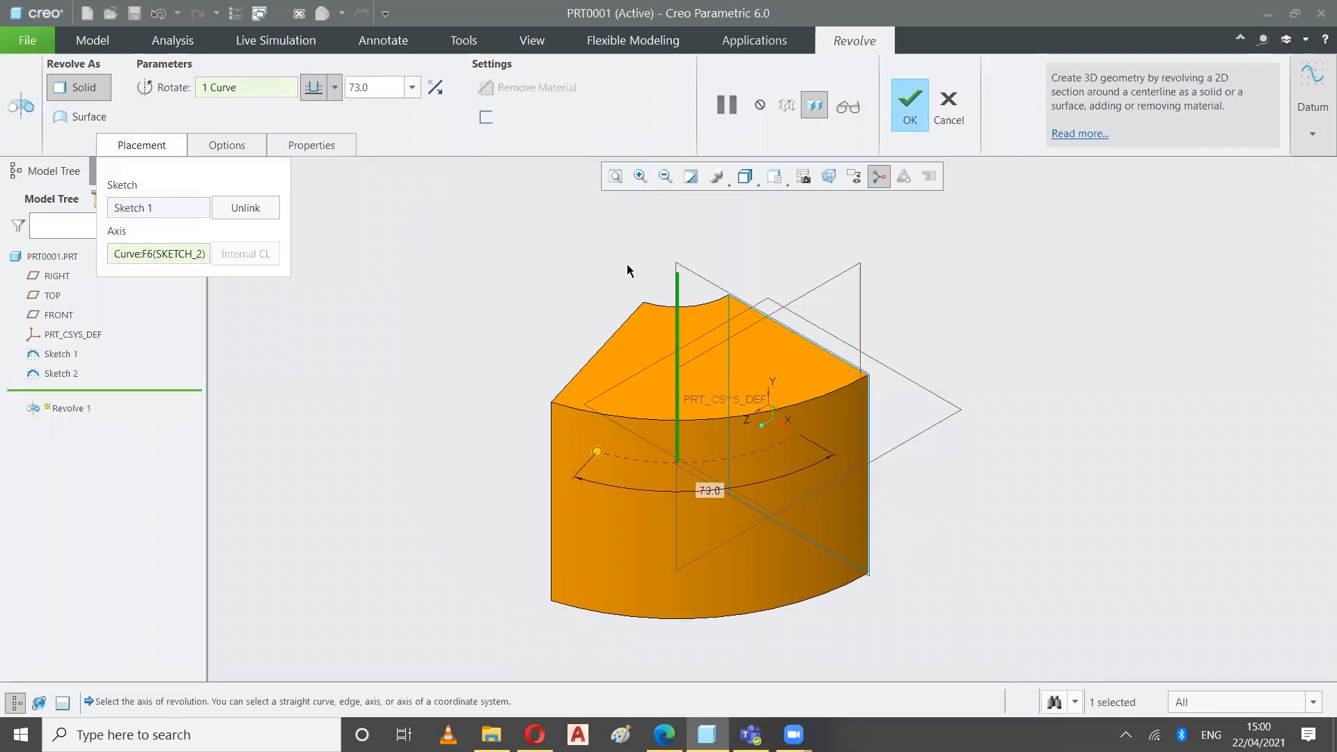
left_click(618, 182)
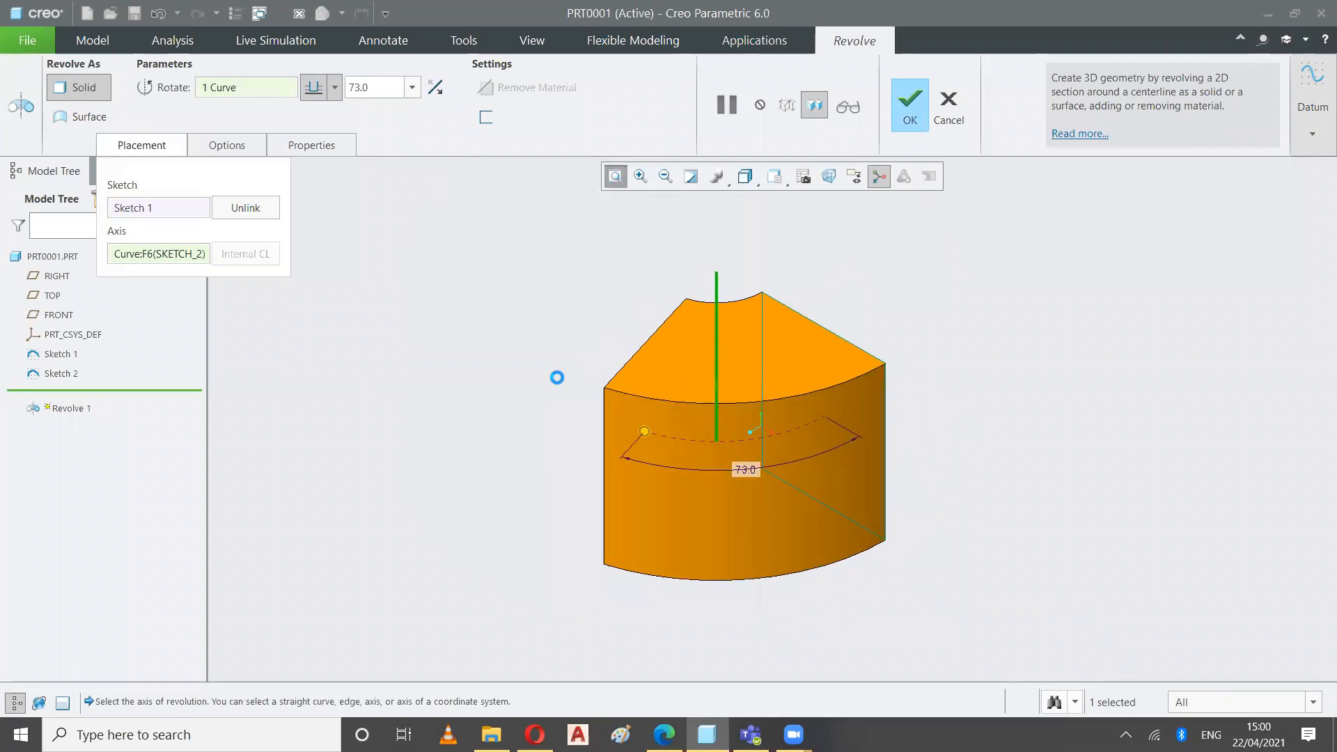
middle_click_drag(549, 406, 676, 333)
left_click(145, 262)
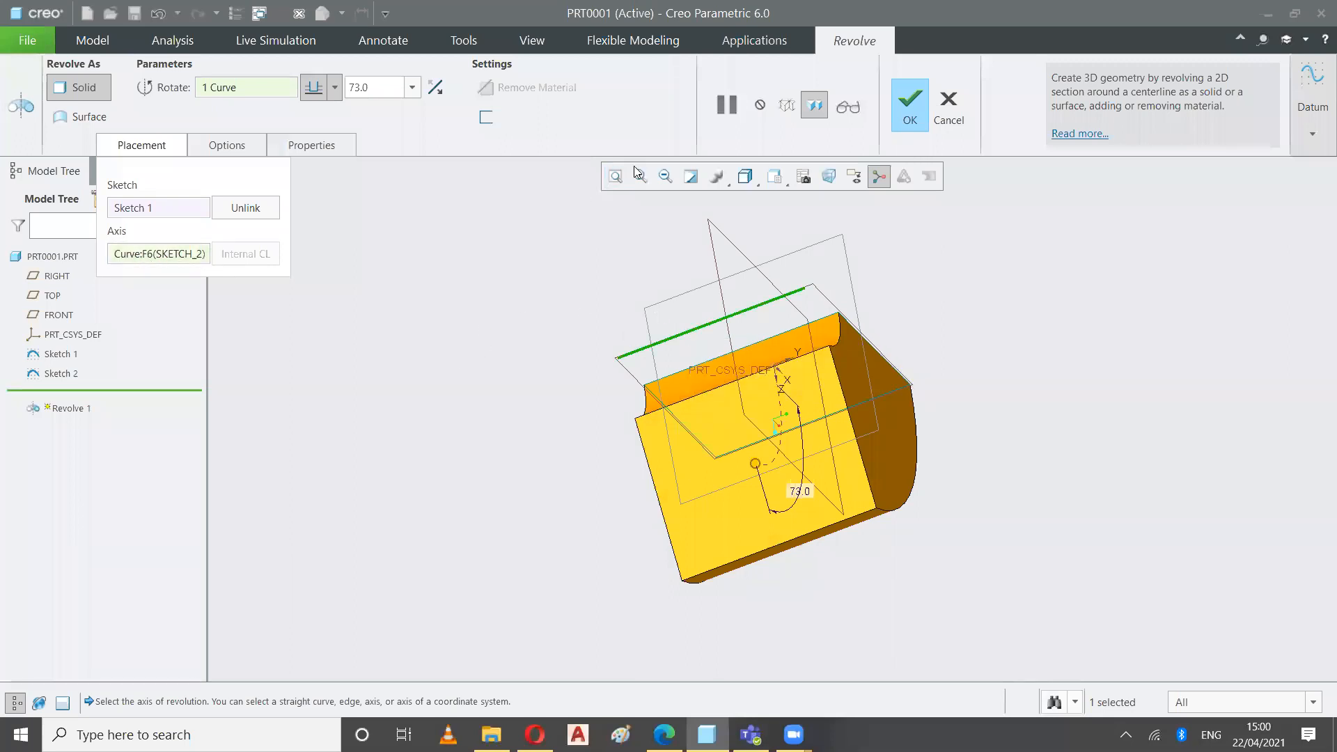
left_click(784, 185)
left_click(742, 195)
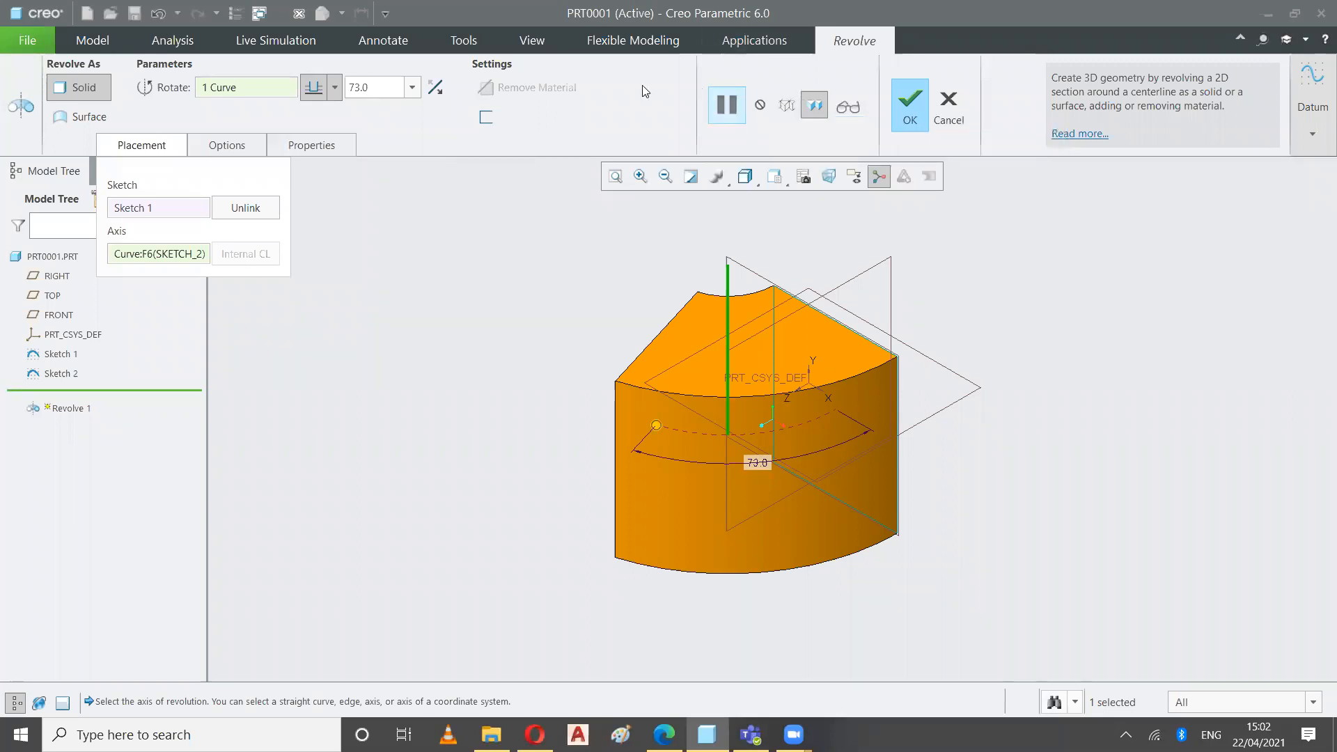
left_click(404, 87)
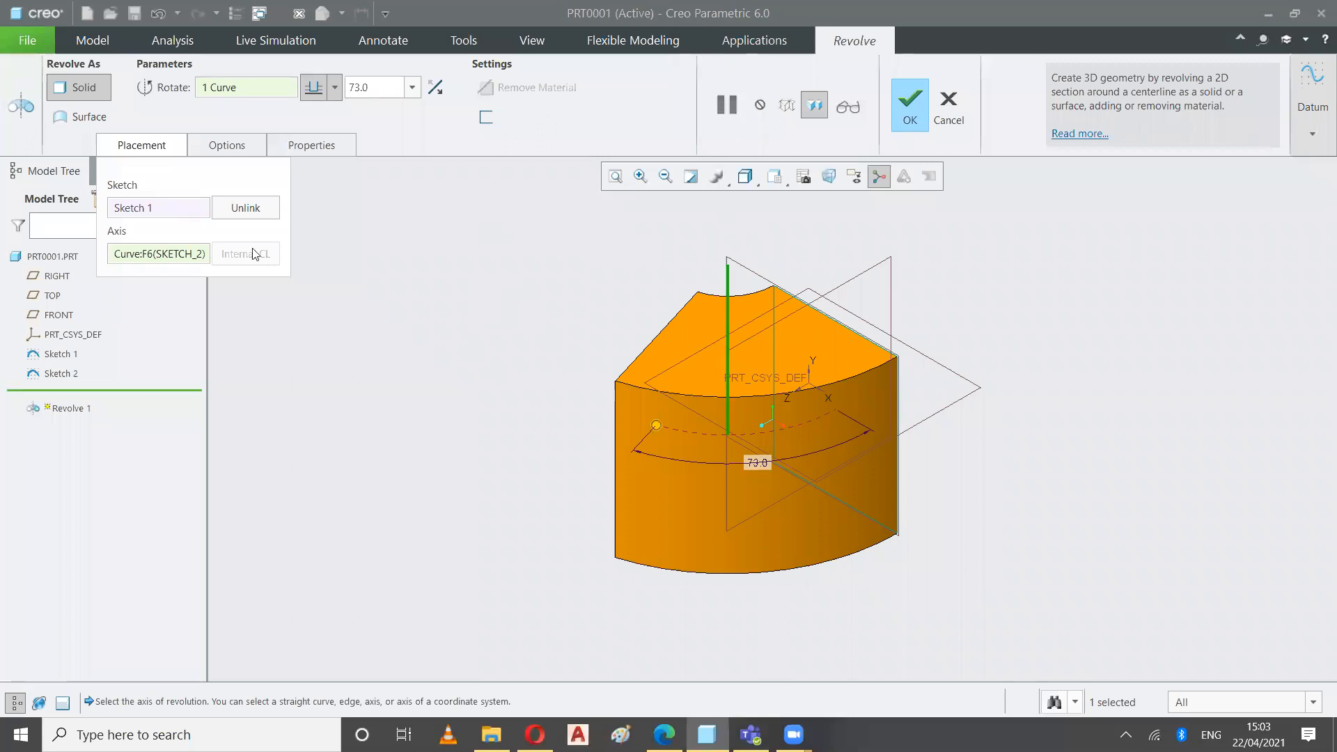
left_click(908, 113)
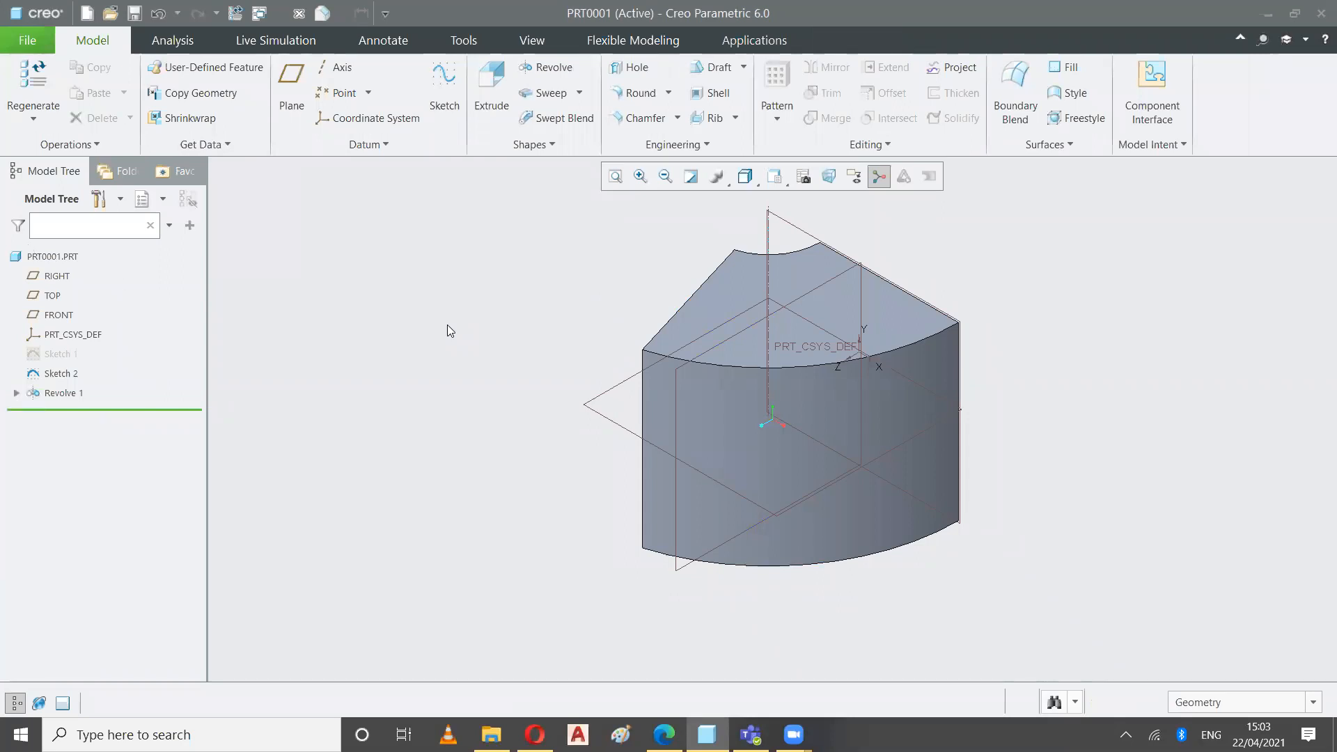
Reopen the finished revolve's definition and examine its sketch and axis references and its angle options.
right_click(60, 397)
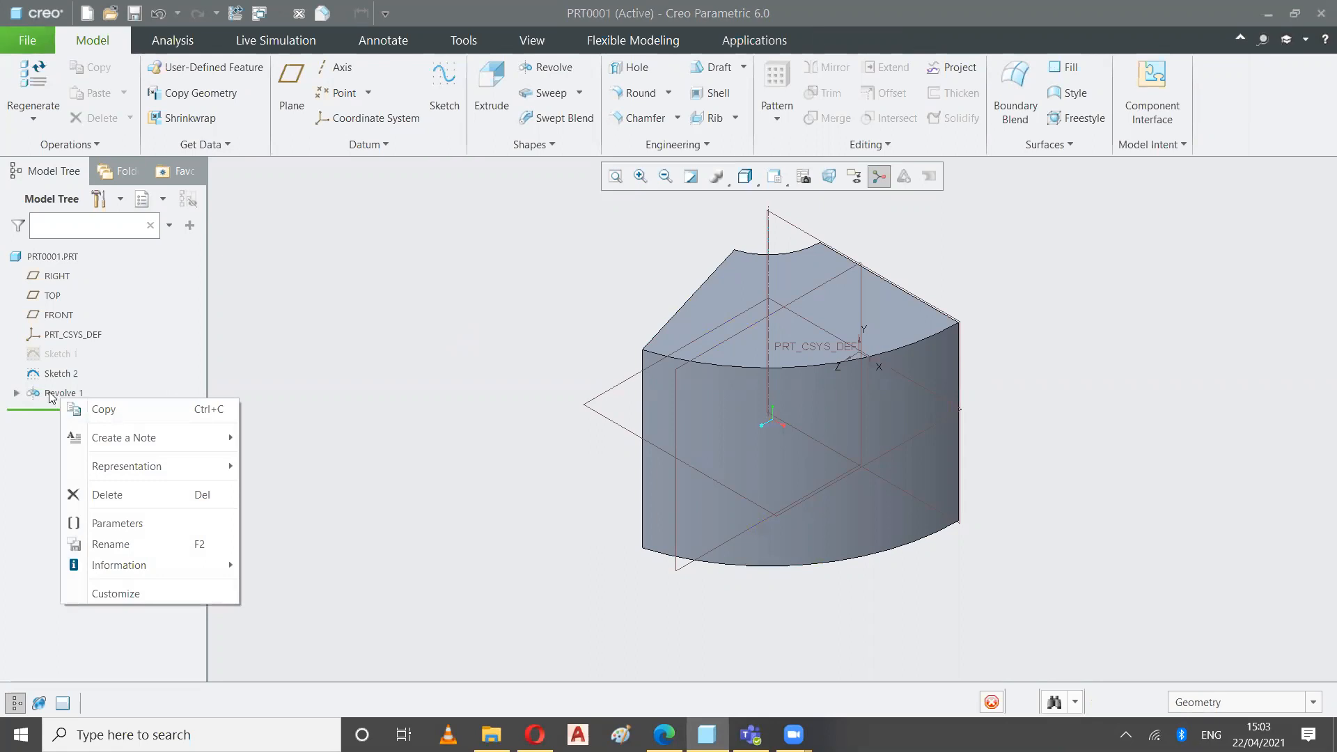
right_click(49, 393)
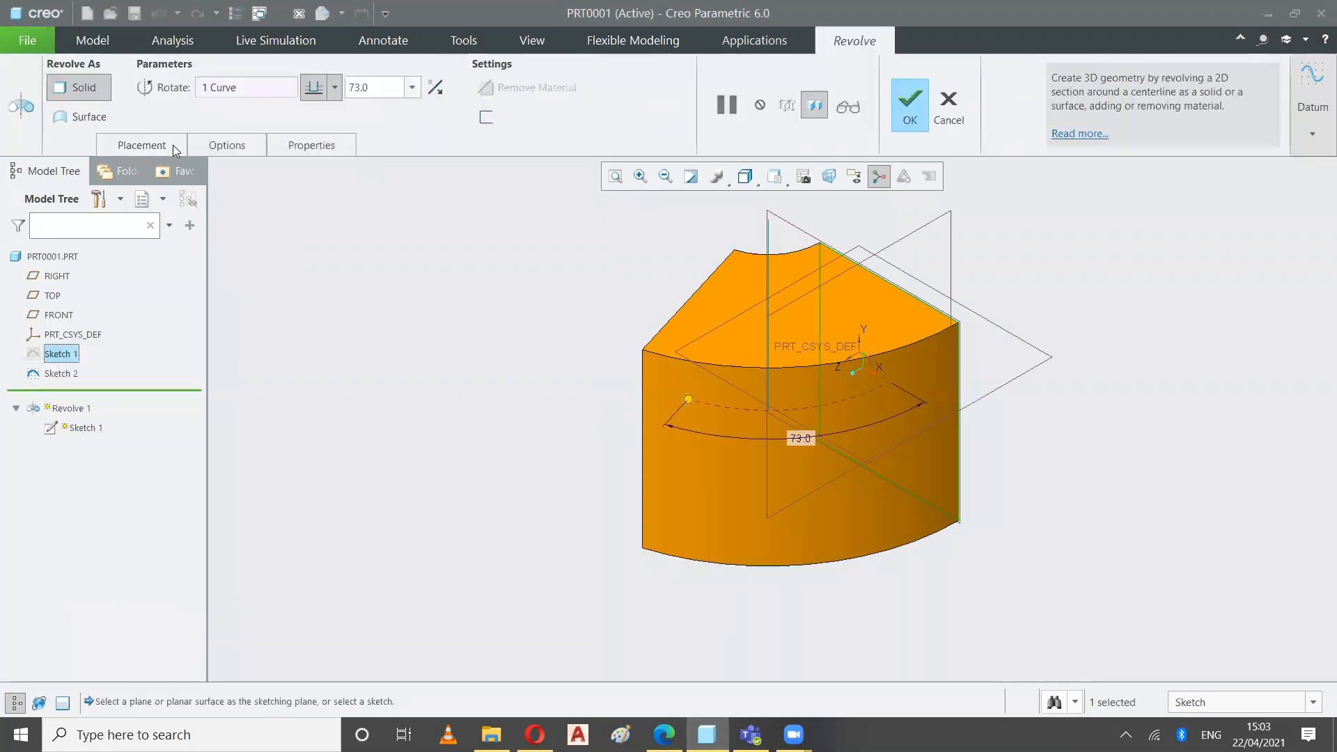
left_click(171, 145)
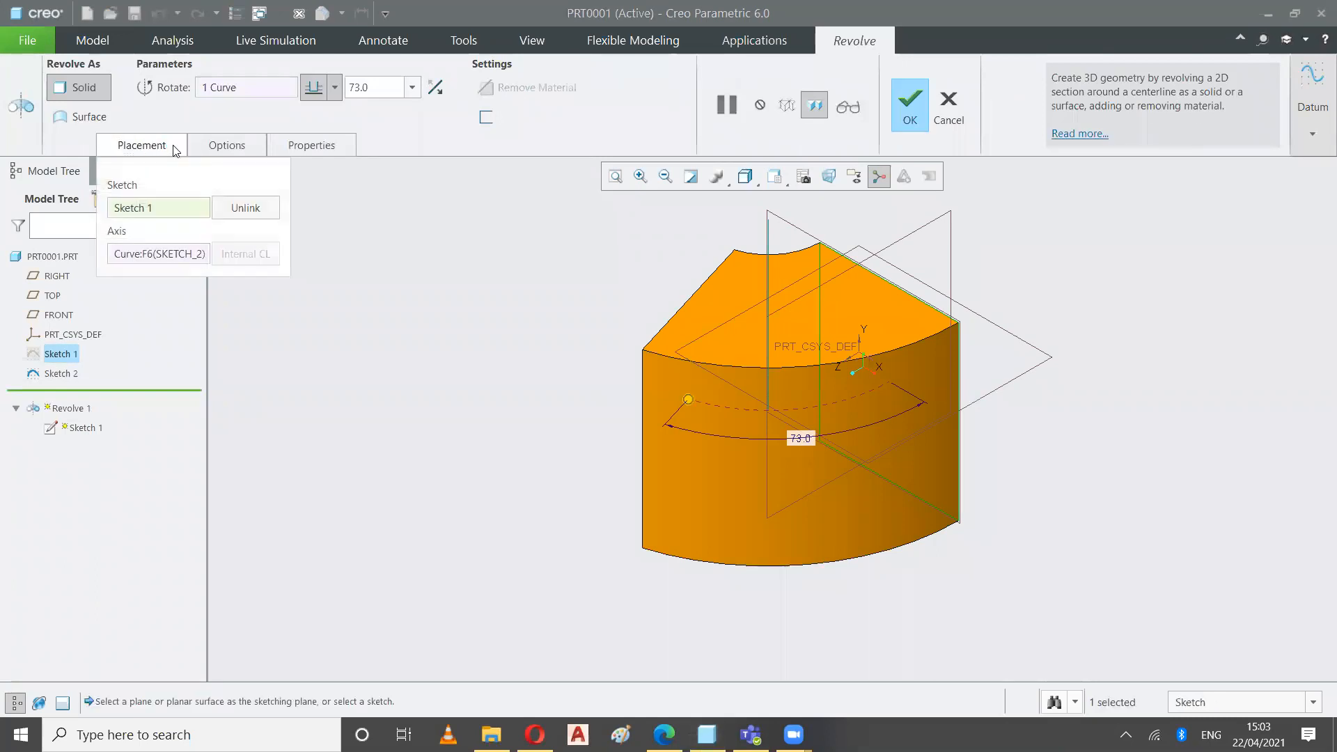
left_click(236, 145)
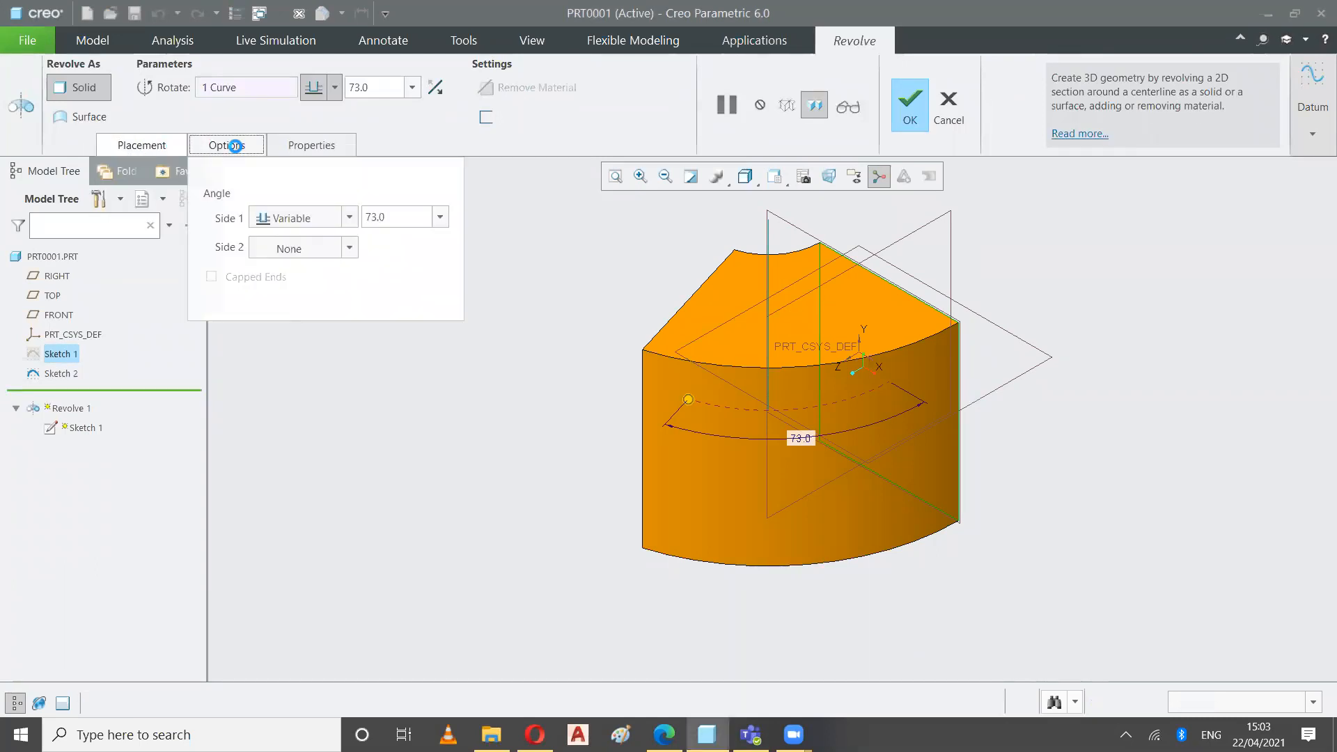
left_click(159, 149)
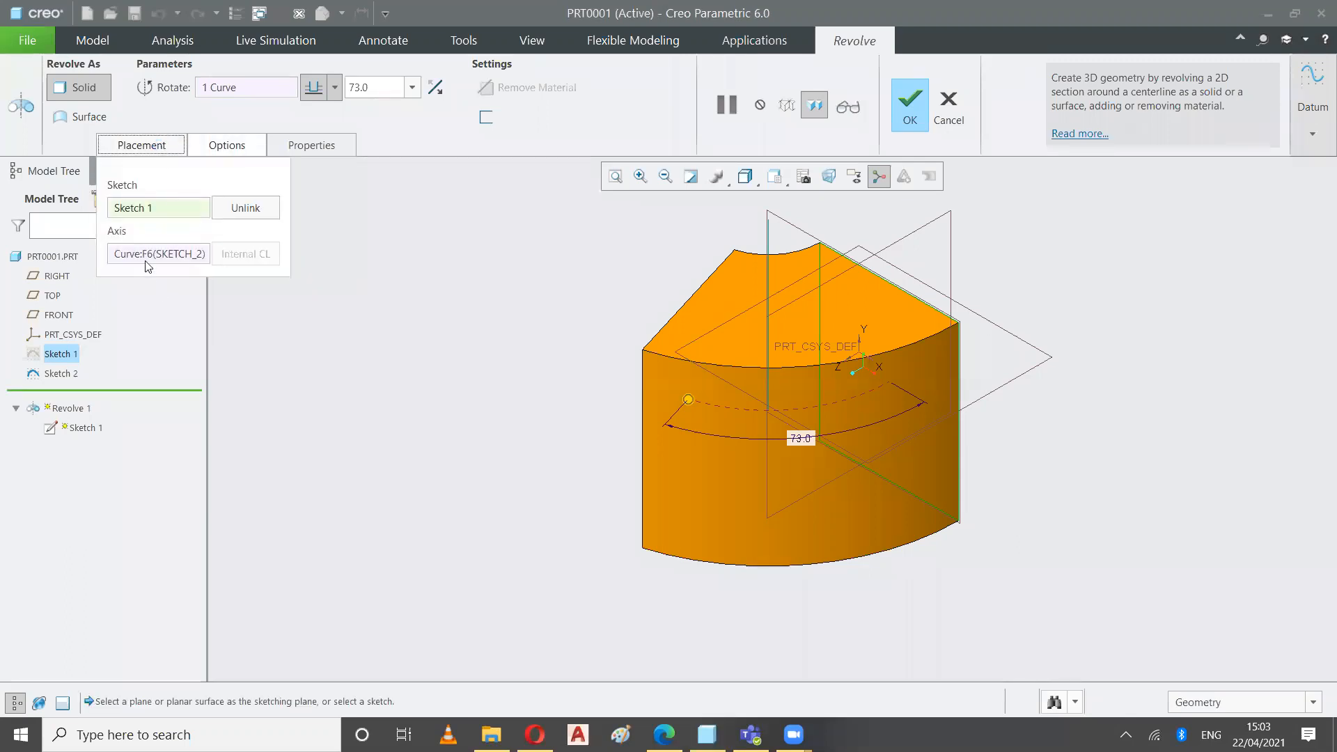